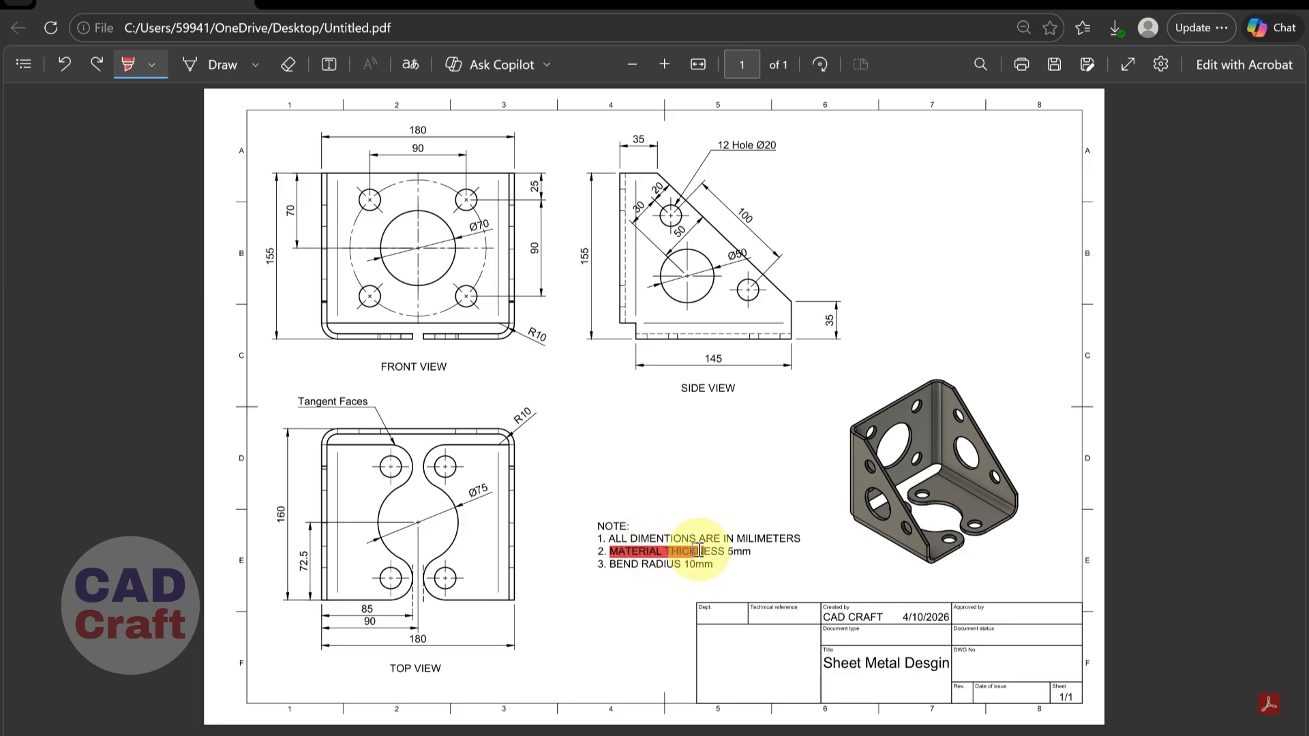
In Fusion, create a sheet metal rule based on Steel (mm), named Steel (mm) 5, with a thickness of 5 mm
{"action": "left_click_drag", "start_coordinate": [748, 552], "coordinate": [751, 552]}
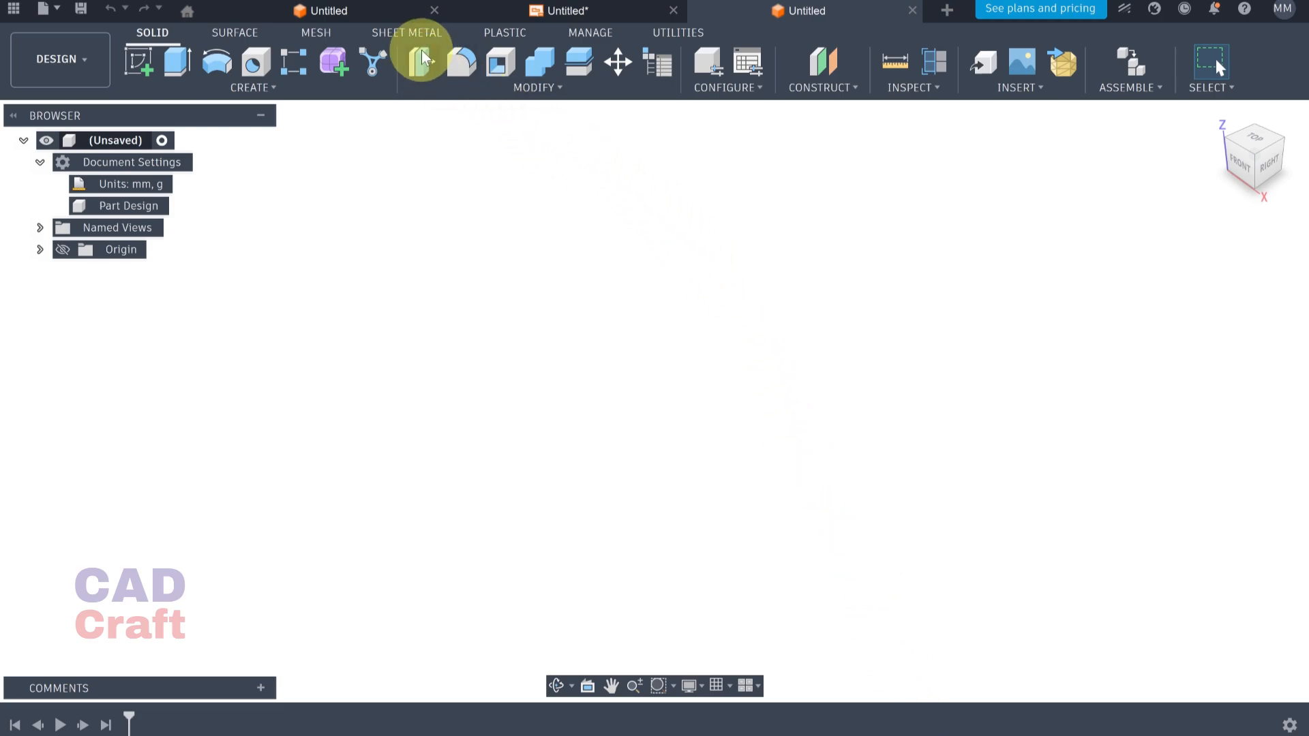
{"action": "left_click", "coordinate": [413, 39]}
{"action": "left_click", "coordinate": [305, 60]}
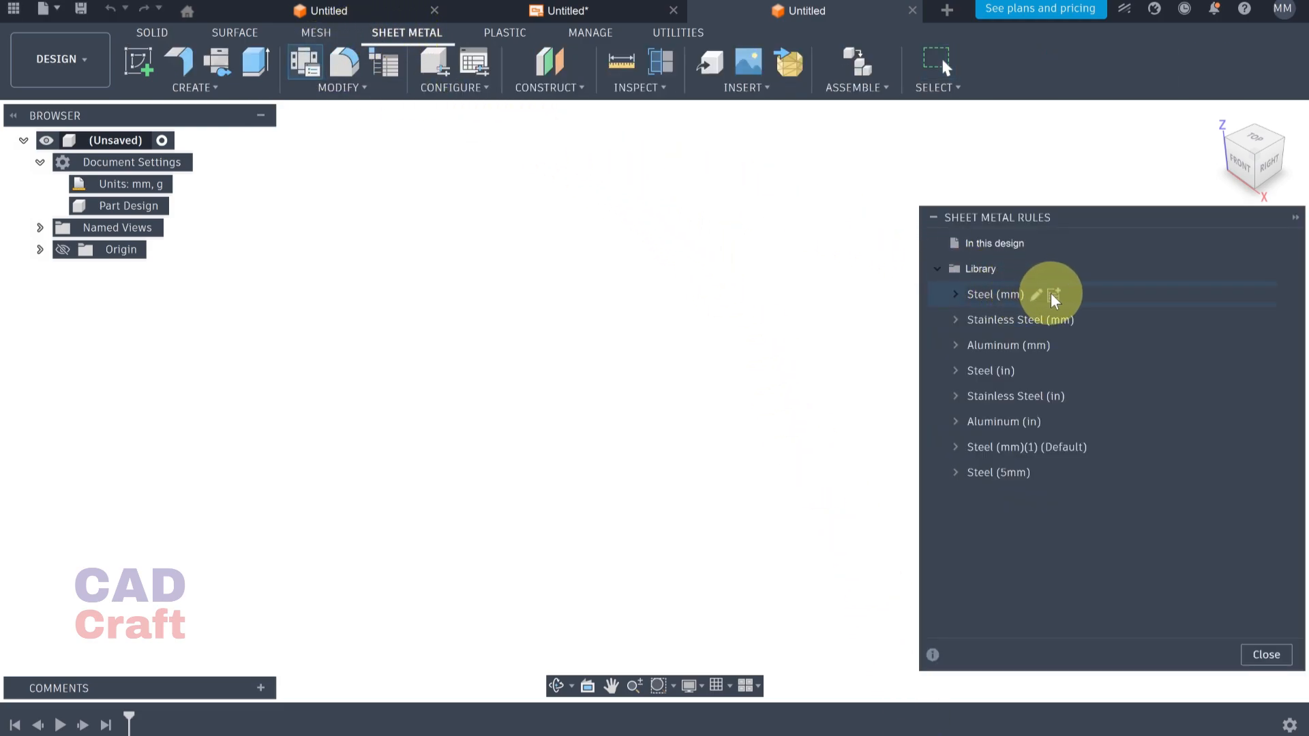
{"action": "left_click", "coordinate": [1053, 296]}
{"action": "left_click", "coordinate": [696, 215]}
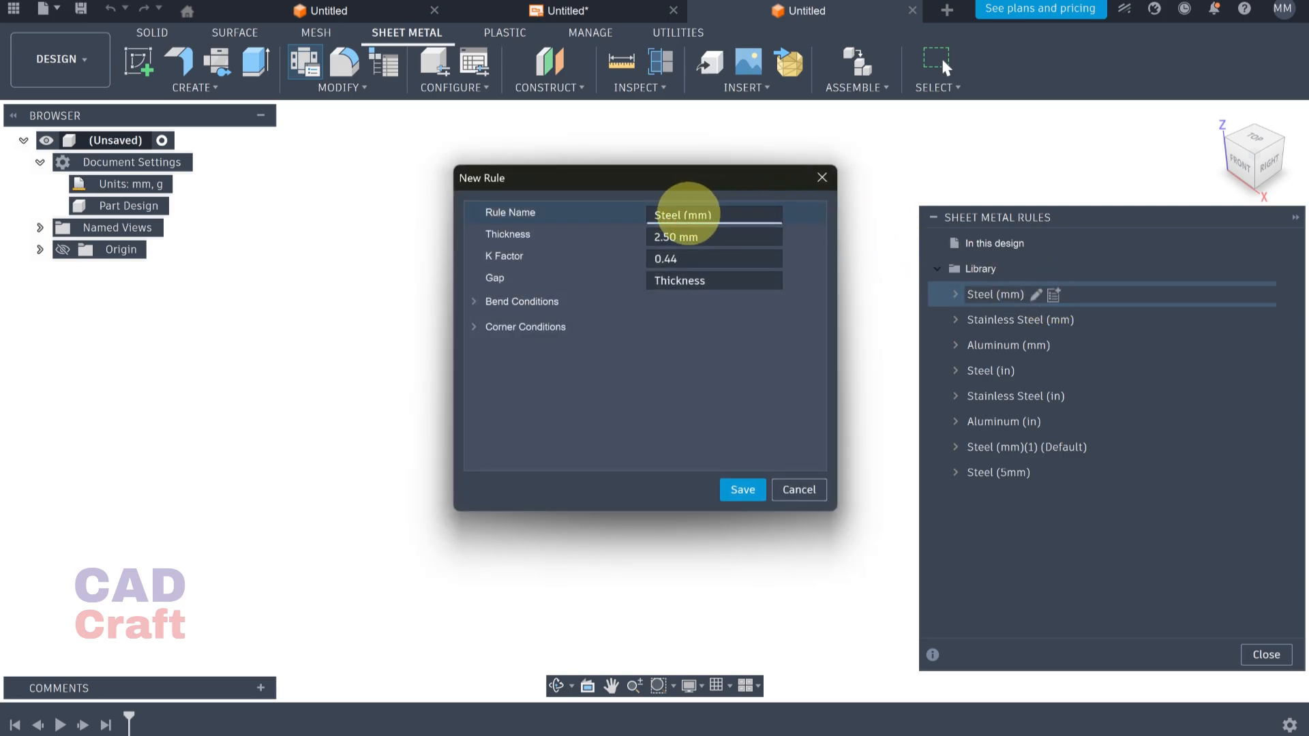
{"action": "left_click", "coordinate": [719, 231]}
{"action": "left_click_drag", "start_coordinate": [711, 231], "coordinate": [648, 235]}
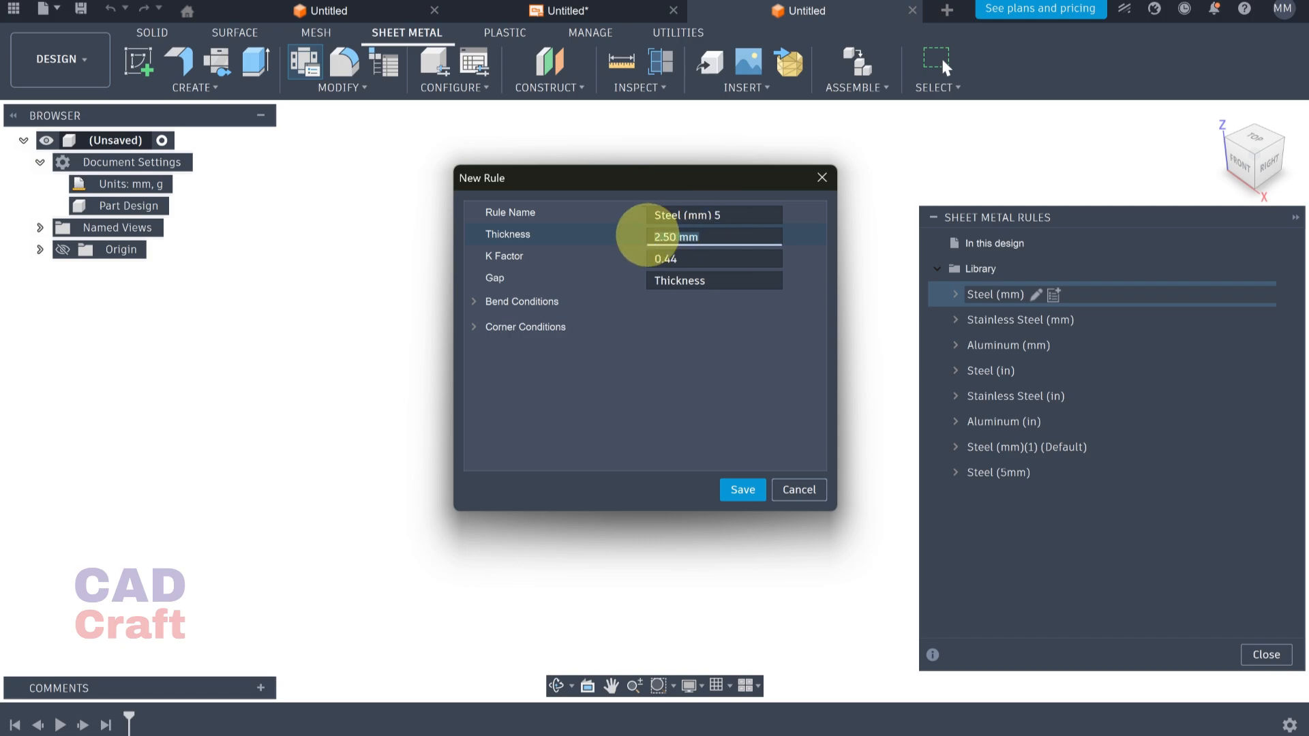
Set the new rule's bend radius to 10 mm, save the rule and check its stored values in the library
{"action": "left_click", "coordinate": [477, 305]}
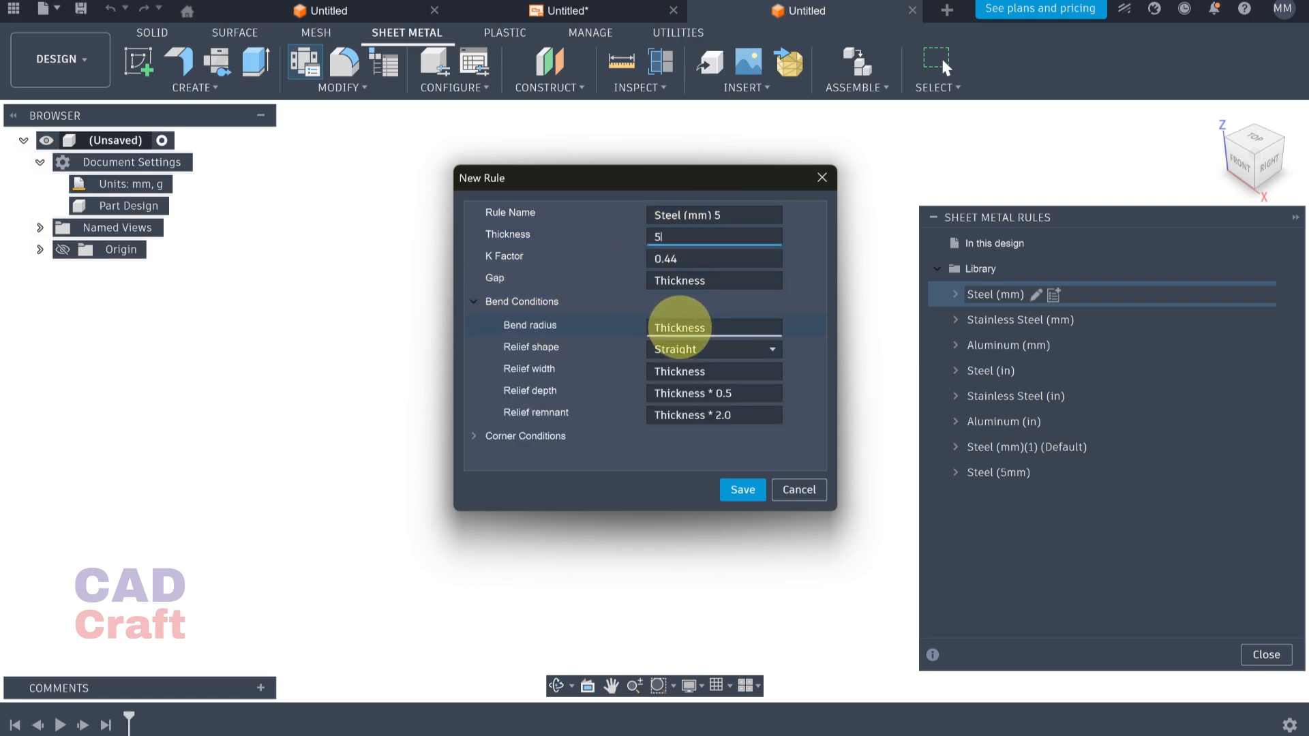
{"action": "left_click", "coordinate": [644, 328]}
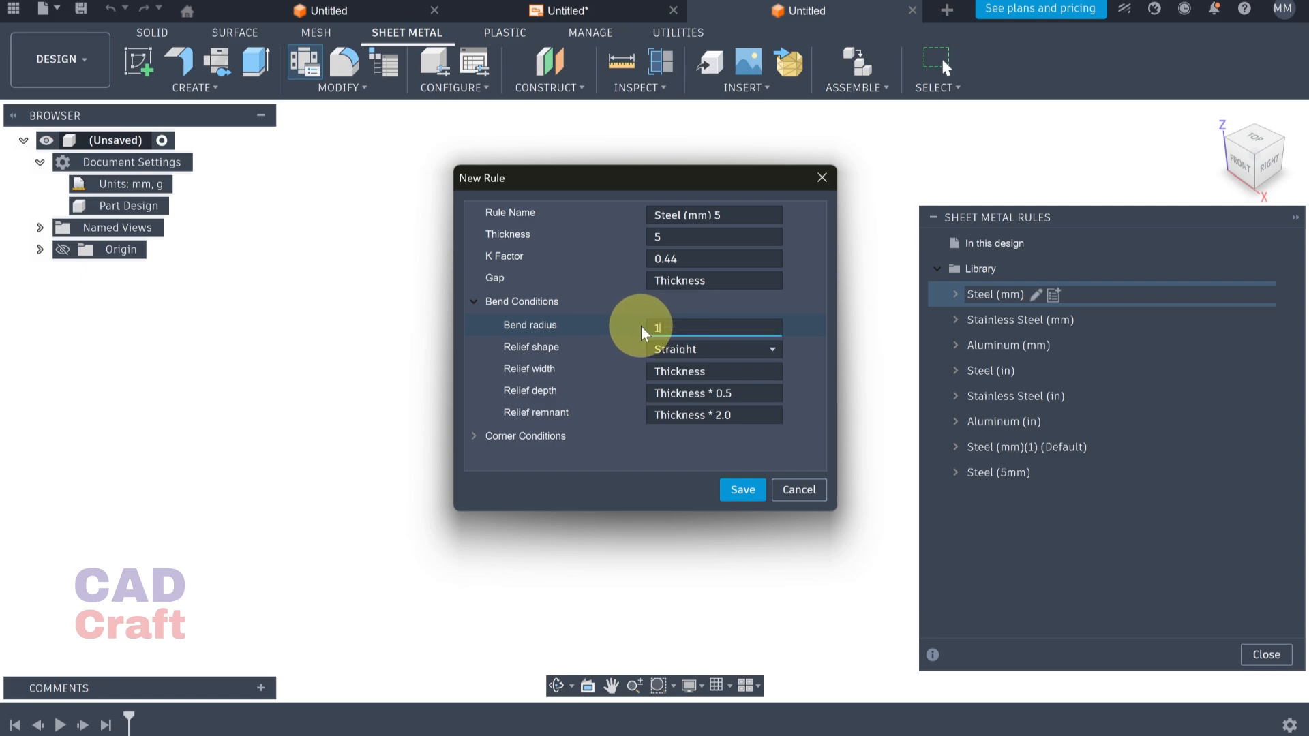
{"action": "left_click", "coordinate": [687, 414]}
{"action": "left_click", "coordinate": [730, 490]}
{"action": "left_click", "coordinate": [1135, 522]}
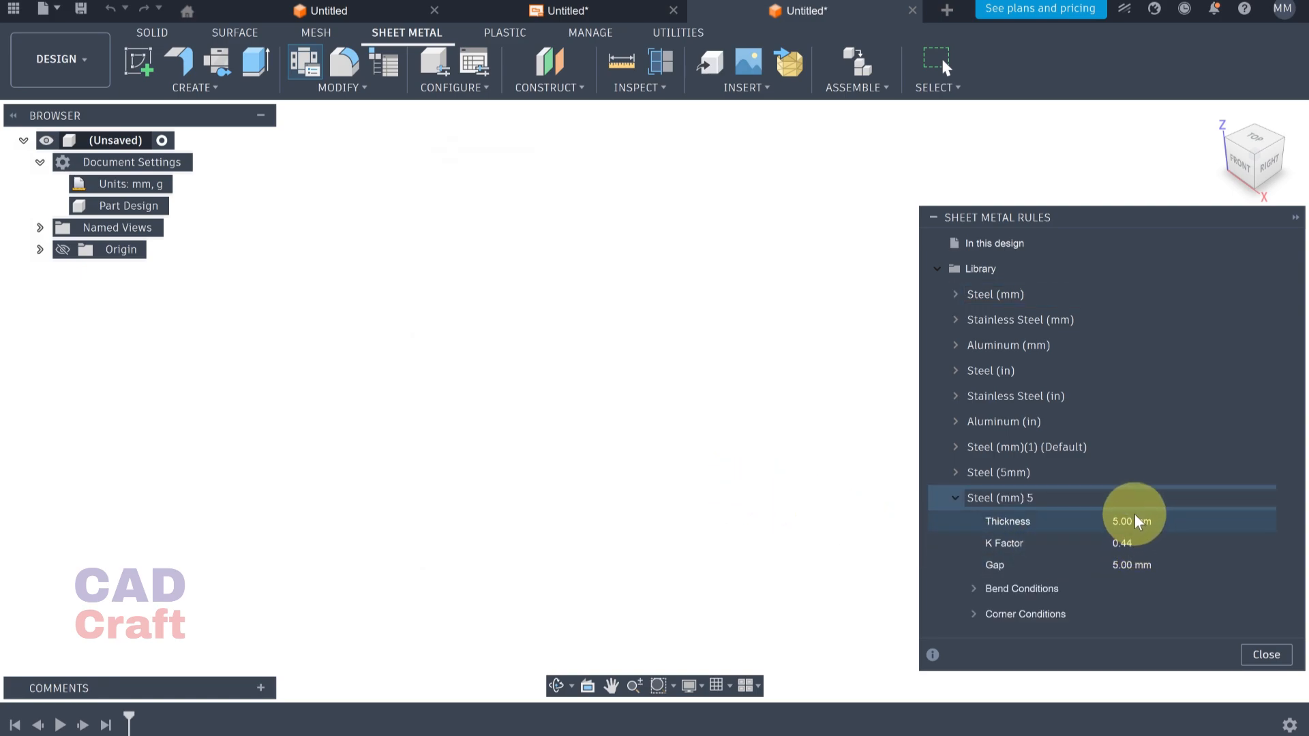
{"action": "left_click", "coordinate": [1124, 568]}
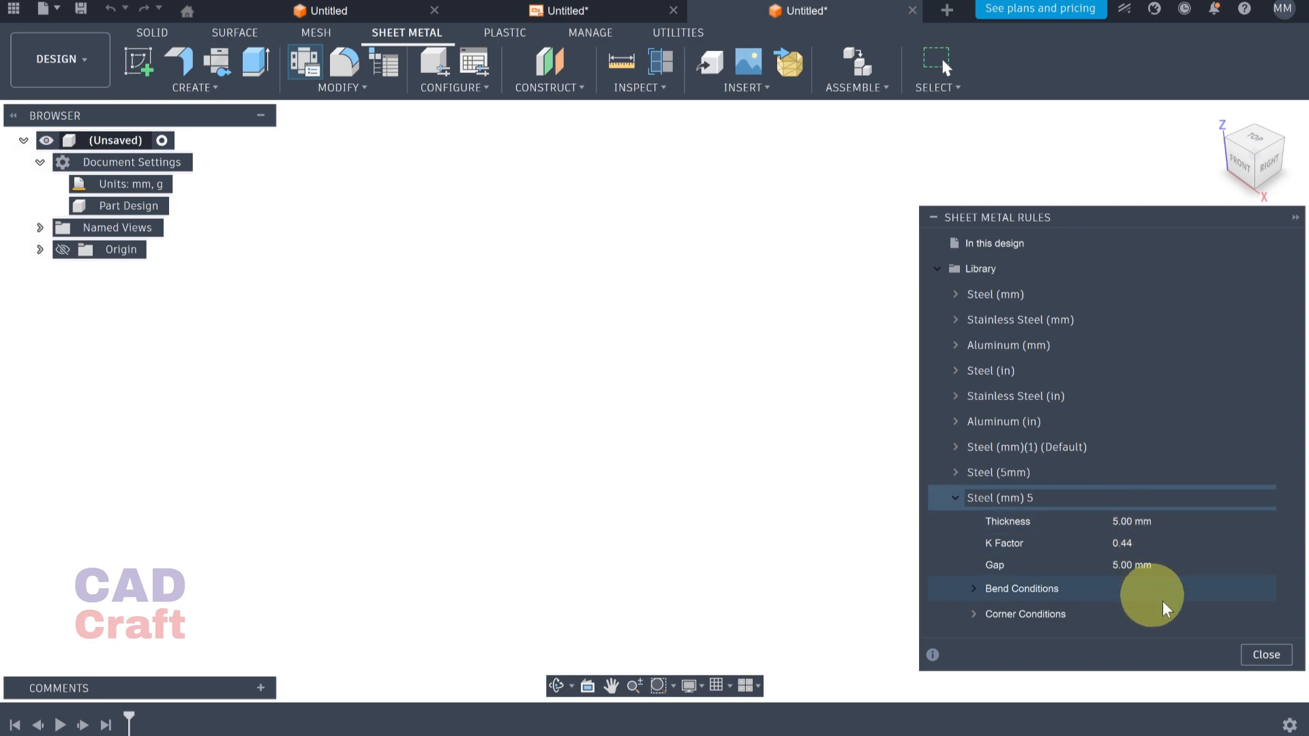
{"action": "left_click", "coordinate": [1266, 655]}
Start a sketch on the front plane and highlight the front view's 180 and 155 dimensions in the PDF drawing
{"action": "left_click", "coordinate": [148, 71]}
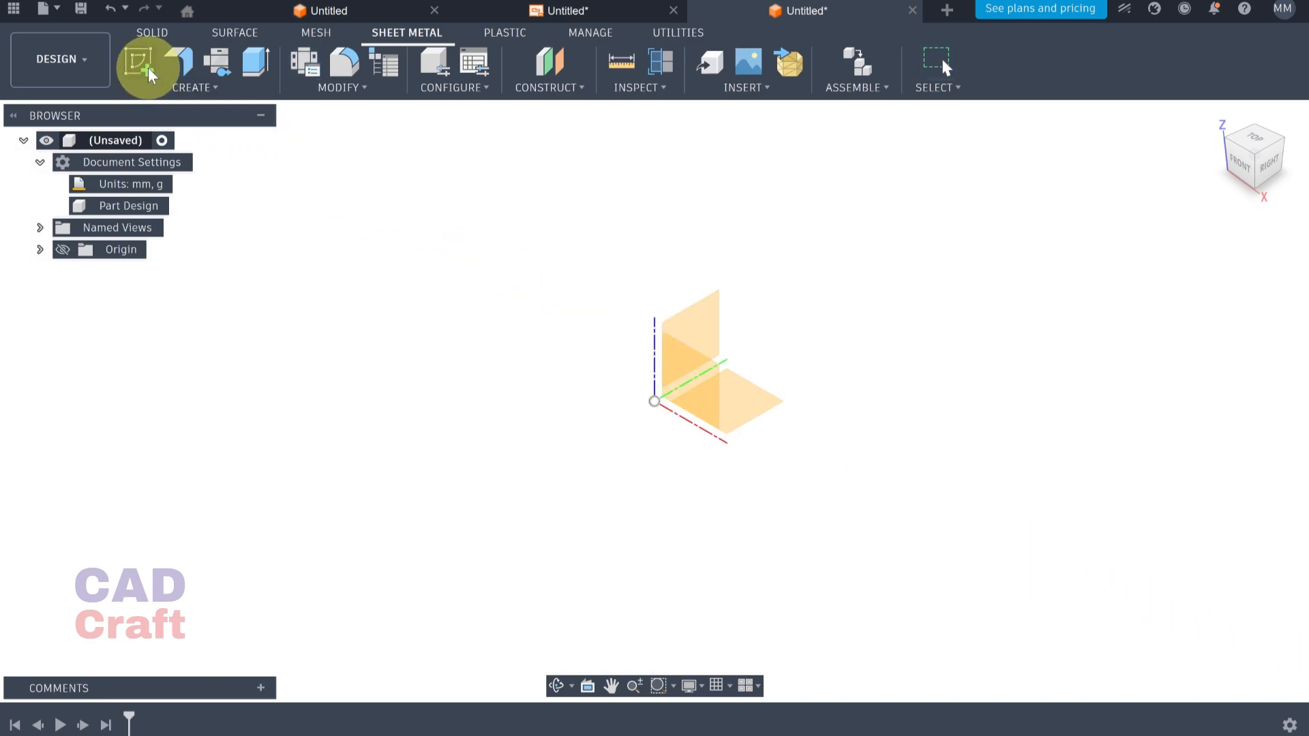
{"action": "left_click", "coordinate": [702, 374]}
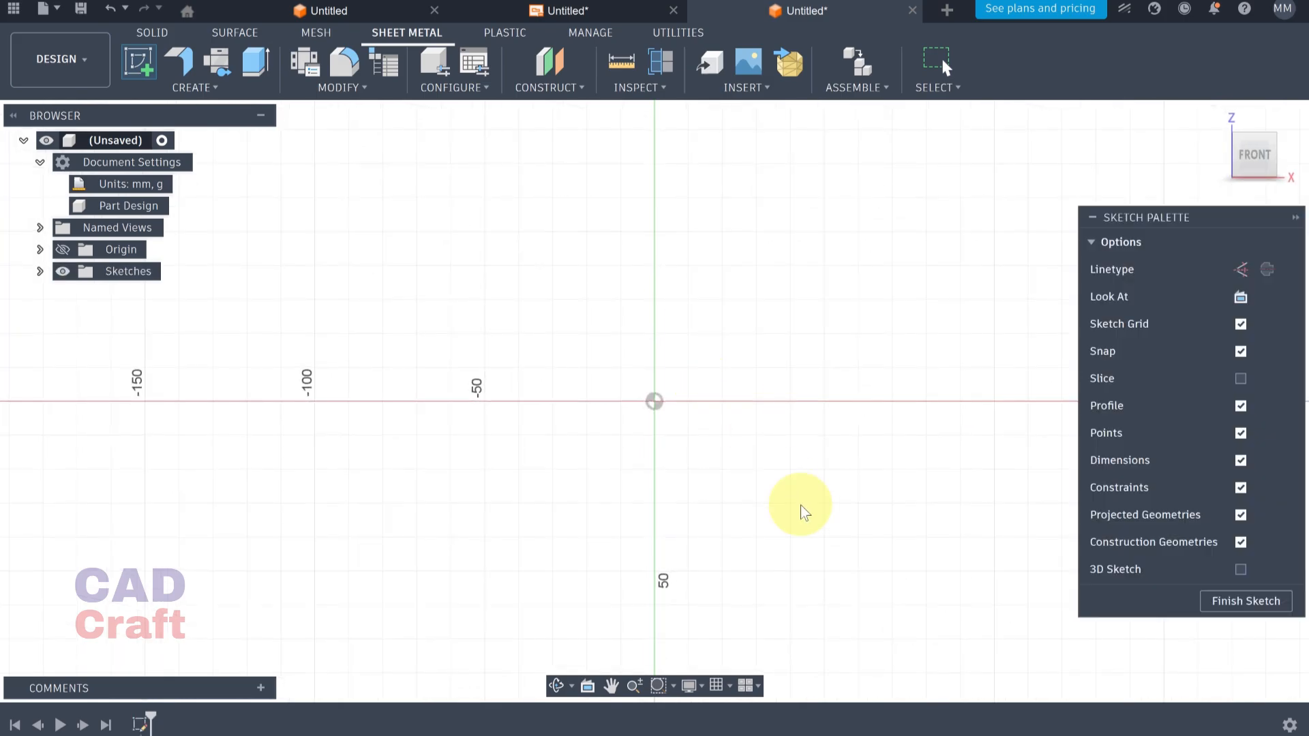
{"action": "left_click", "coordinate": [956, 733]}
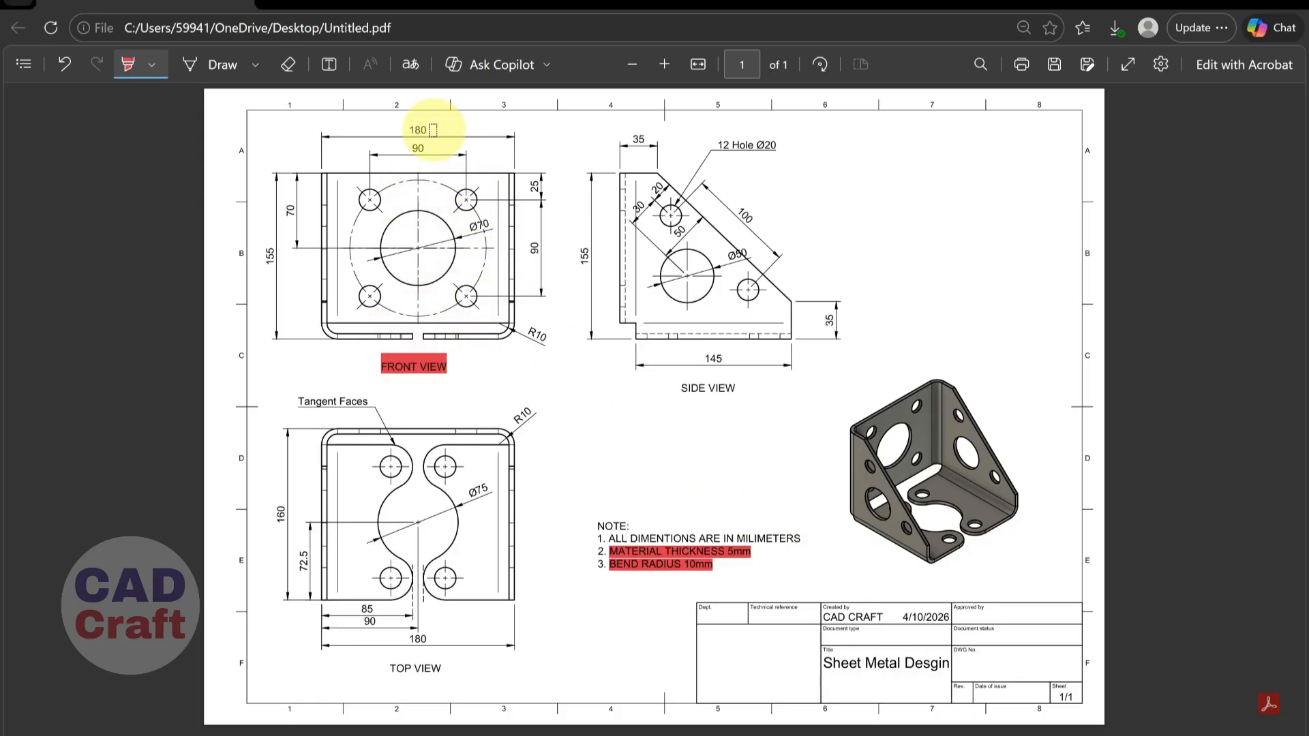
{"action": "left_click_drag", "start_coordinate": [409, 130], "coordinate": [425, 129]}
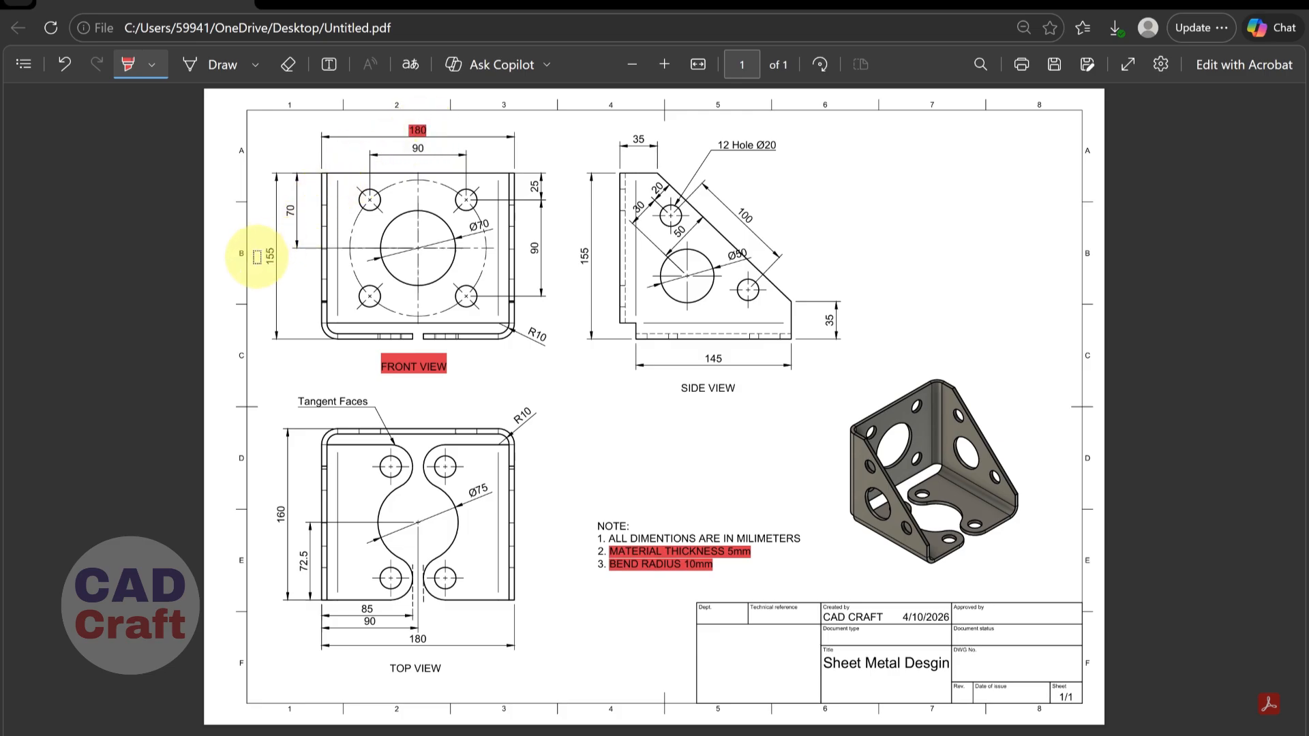
{"action": "left_click_drag", "start_coordinate": [288, 261], "coordinate": [289, 261]}
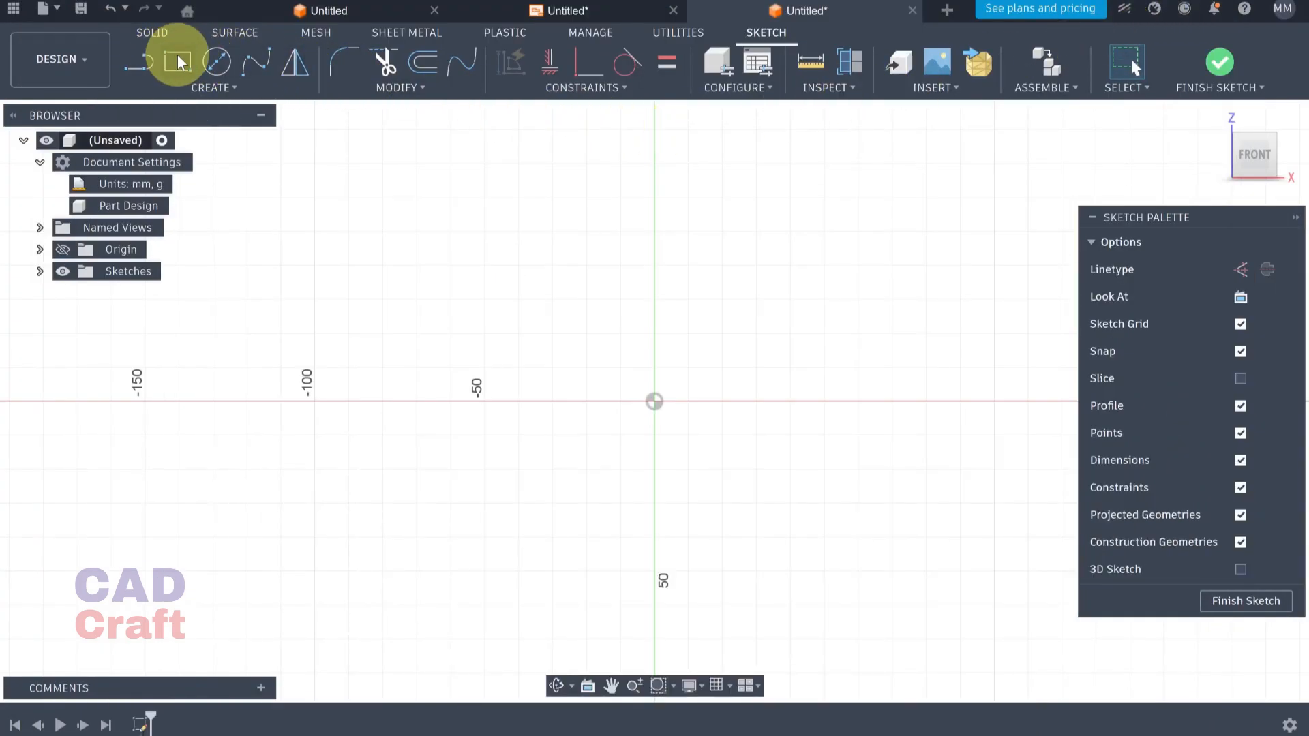
In Fusion, sketch a center rectangle at the origin, 180 mm wide and 155 mm high, and finish the sketch
{"action": "left_click", "coordinate": [176, 61]}
{"action": "left_click", "coordinate": [1239, 296]}
{"action": "left_click", "coordinate": [655, 403]}
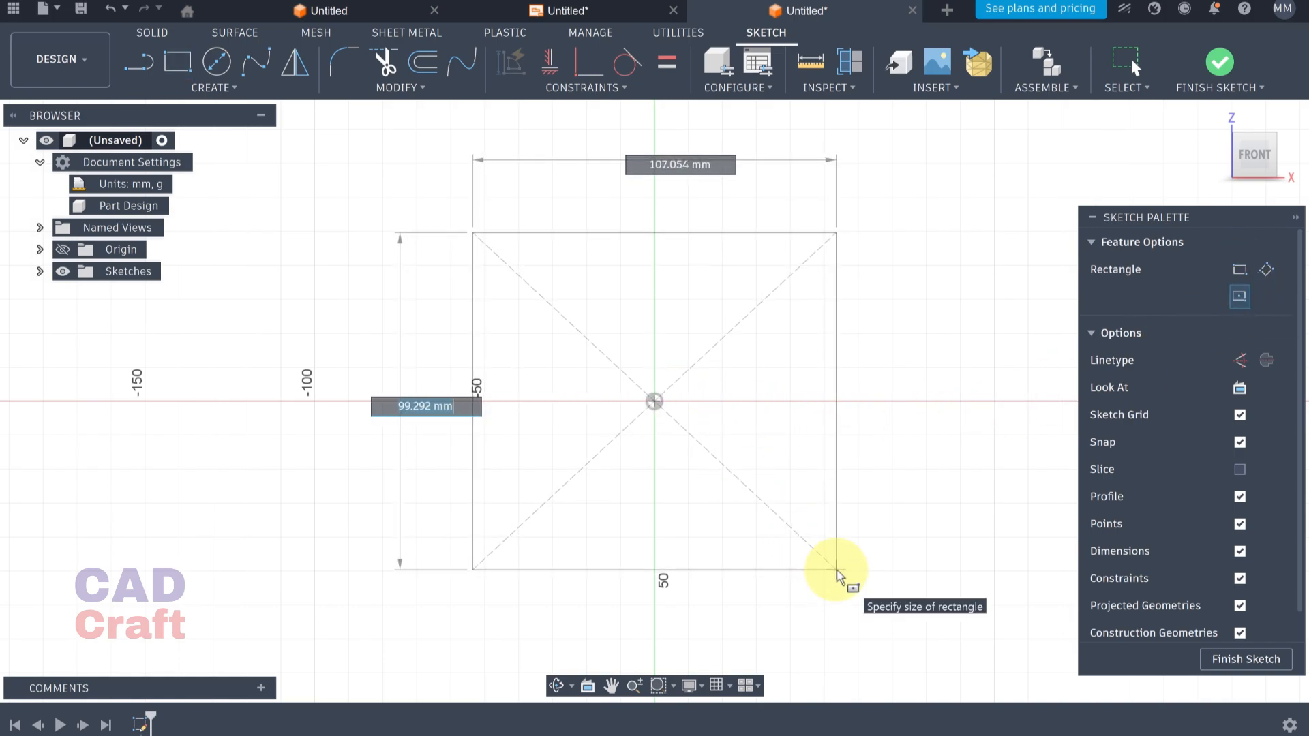
{"action": "type", "text": "155"}
{"action": "key", "text": "Tab"}
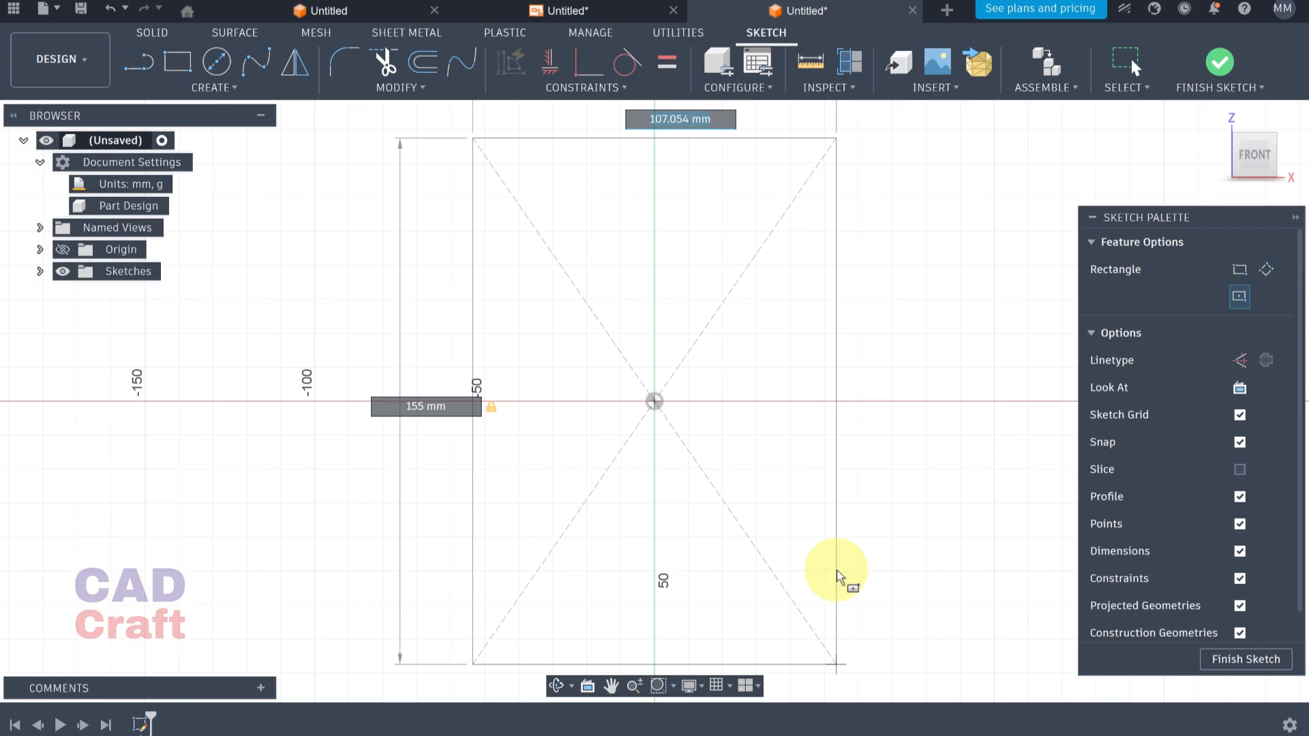
{"action": "key", "text": "Tab"}
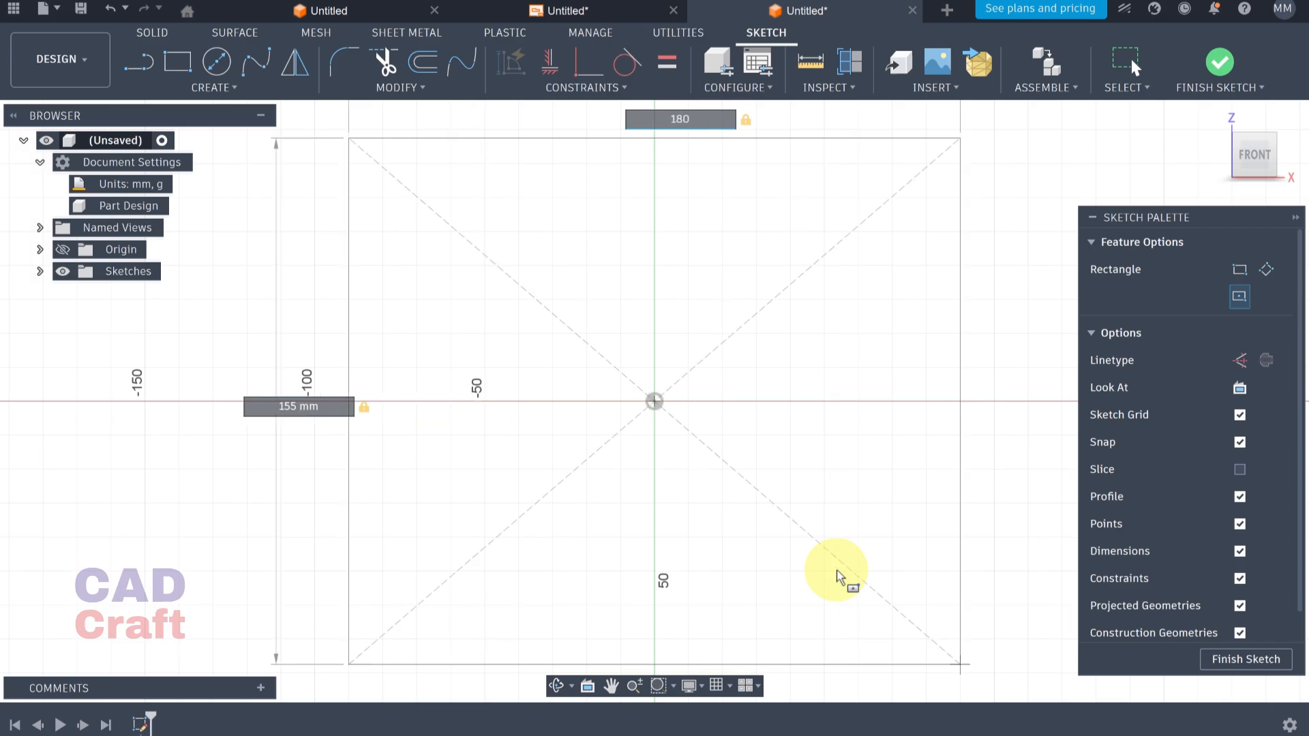
{"action": "key", "text": "Return"}
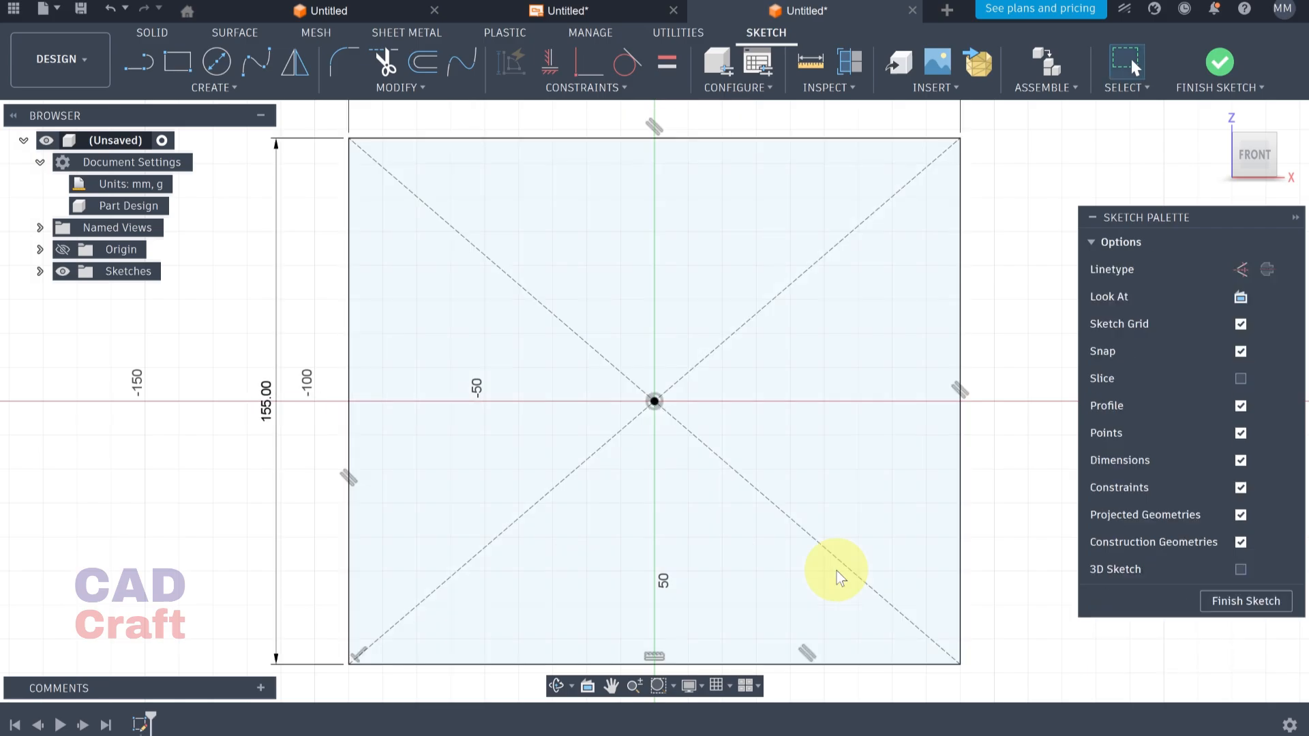
{"action": "left_click", "coordinate": [1231, 608]}
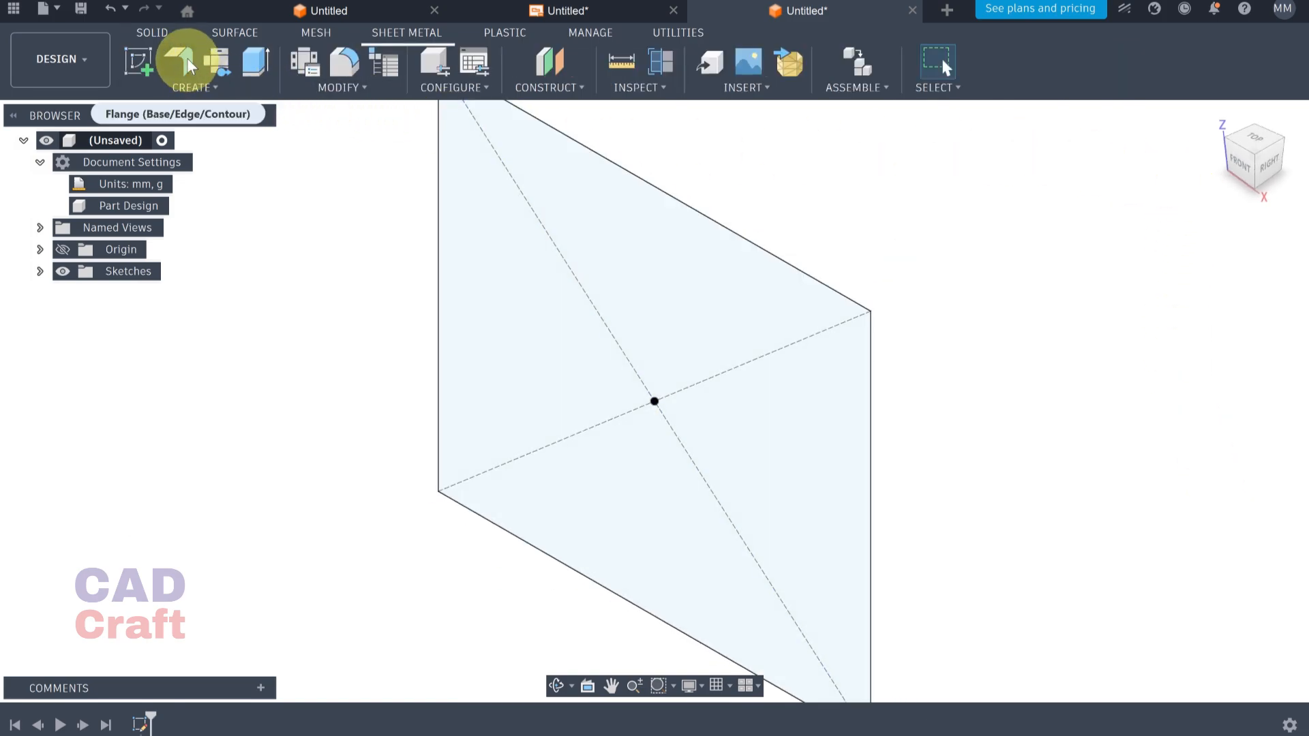
Create a base flange from the rectangle profile using the Steel (mm) 5 sheet metal rule
{"action": "left_click", "coordinate": [188, 64]}
{"action": "left_click", "coordinate": [685, 244]}
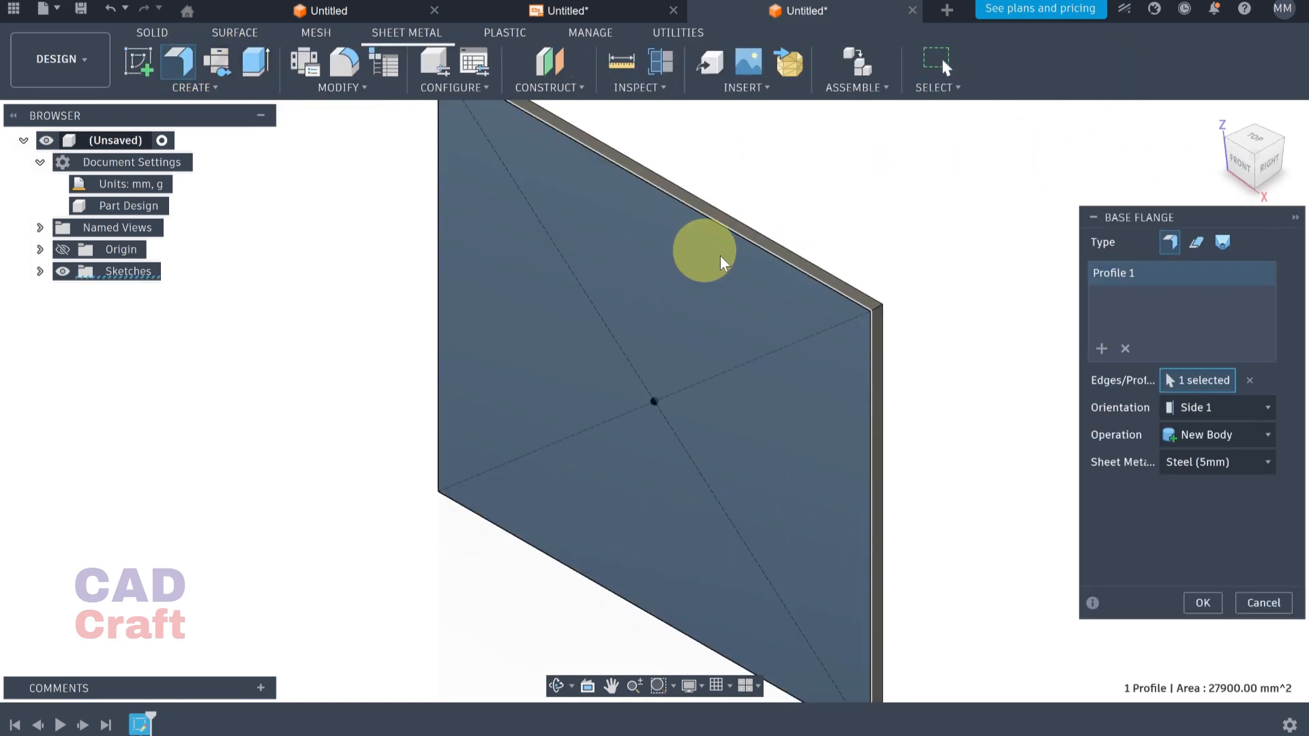
{"action": "left_click", "coordinate": [1203, 463]}
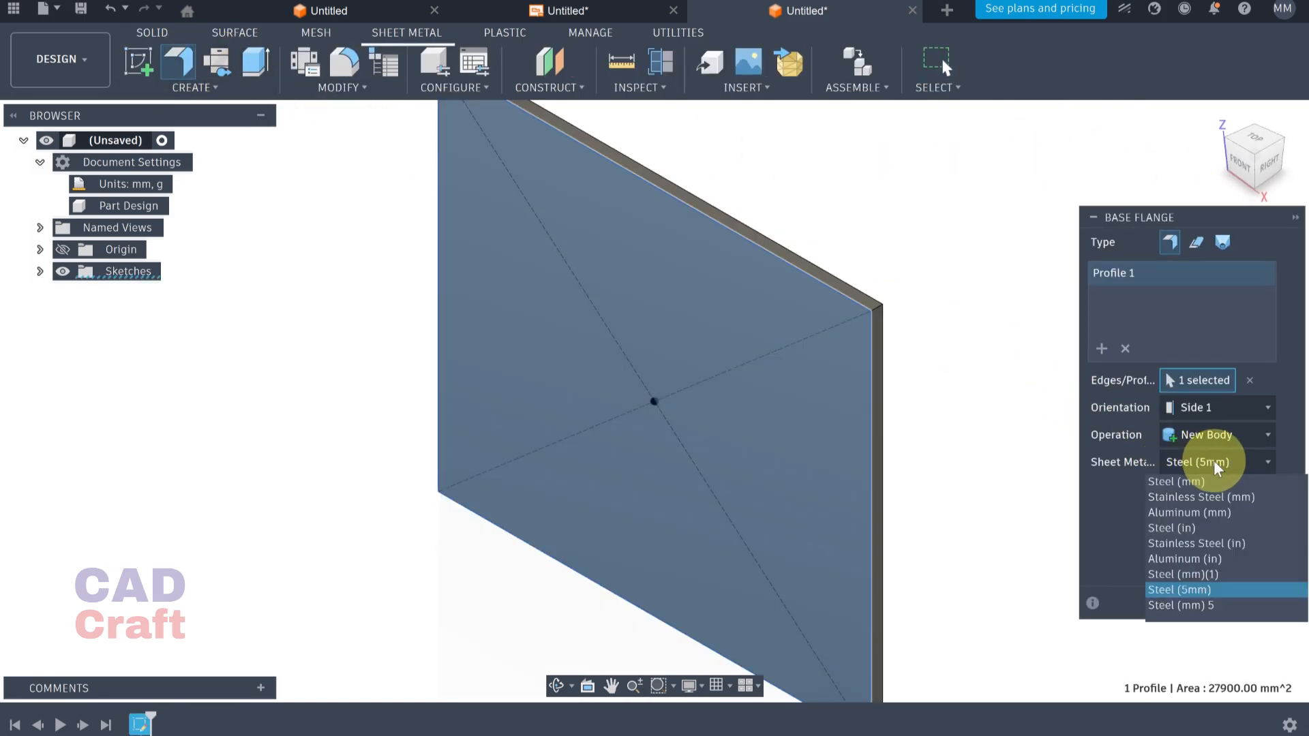
{"action": "left_click", "coordinate": [1208, 606]}
{"action": "left_click", "coordinate": [1203, 604]}
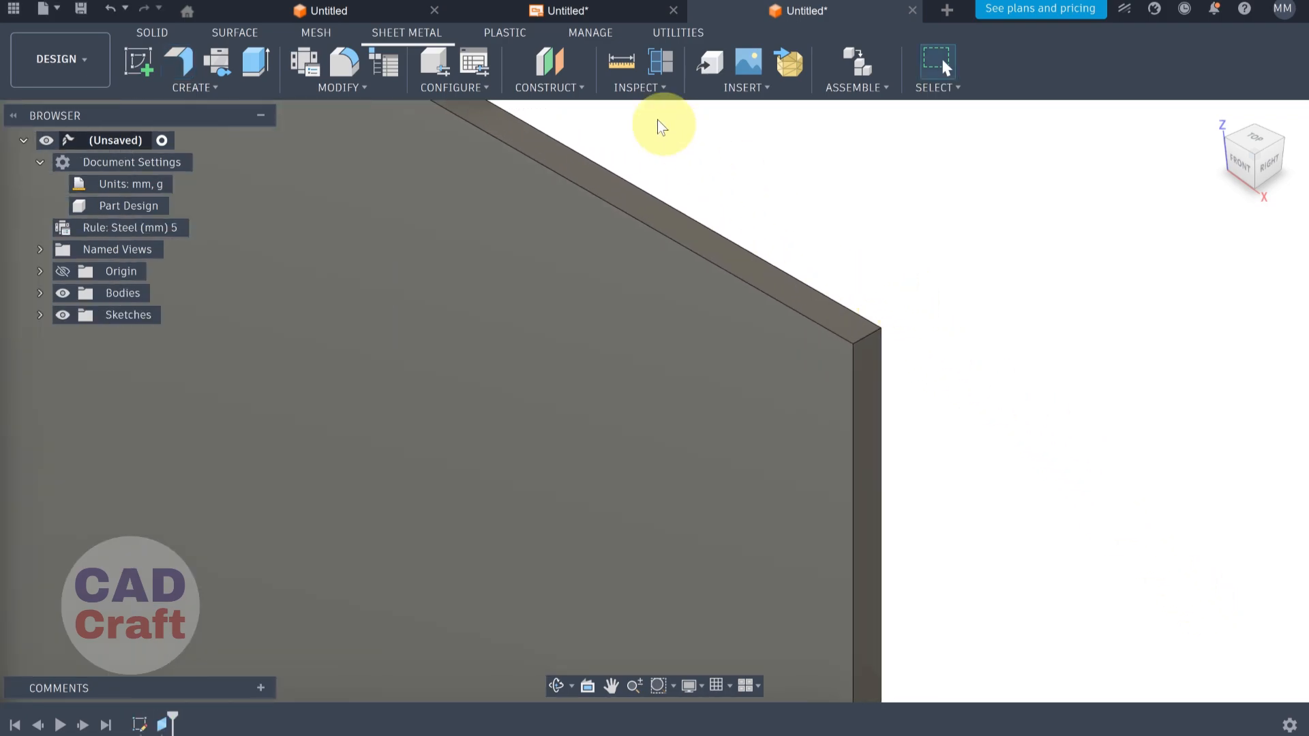
Measure the plate's thickness along its short corner edge
{"action": "left_click", "coordinate": [621, 61]}
{"action": "left_click", "coordinate": [872, 339]}
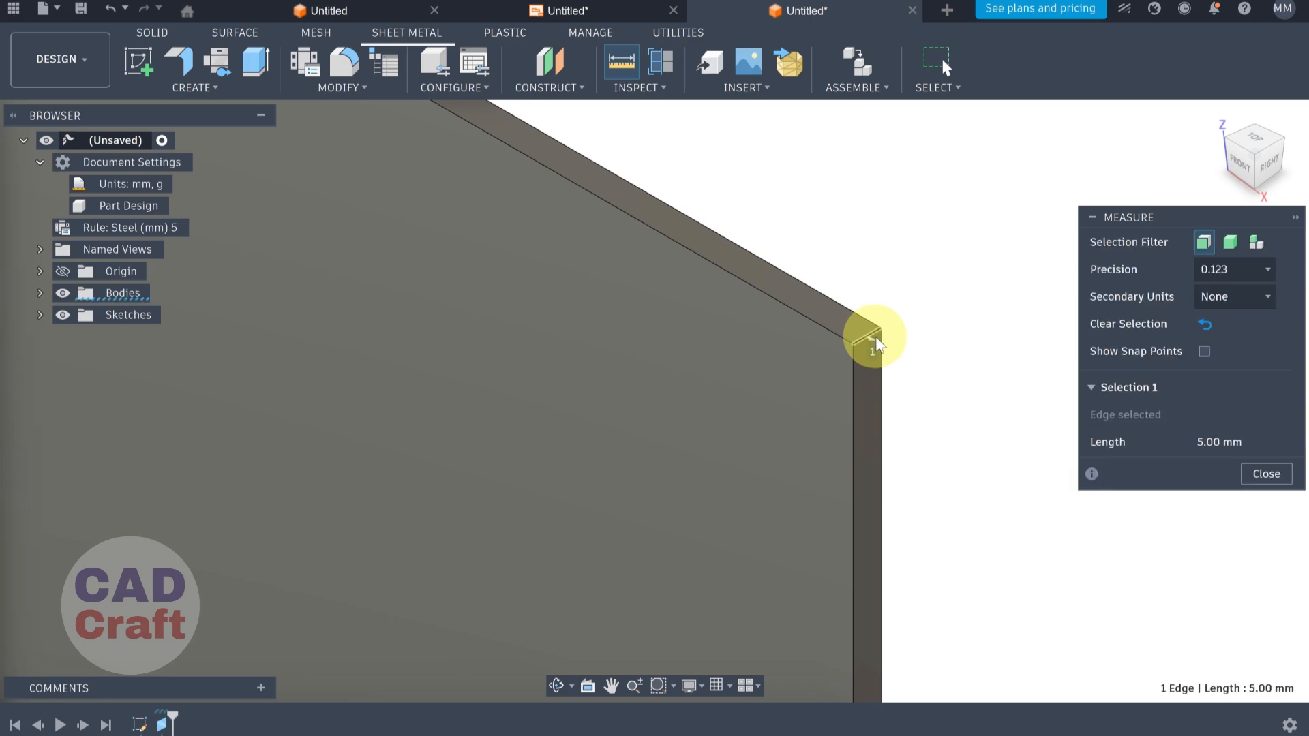
{"action": "left_click", "coordinate": [1258, 474]}
{"action": "scroll", "coordinate": [865, 468], "scroll_direction": "down", "scroll_amount": 3}
{"action": "scroll", "coordinate": [864, 462], "scroll_direction": "down", "scroll_amount": 3}
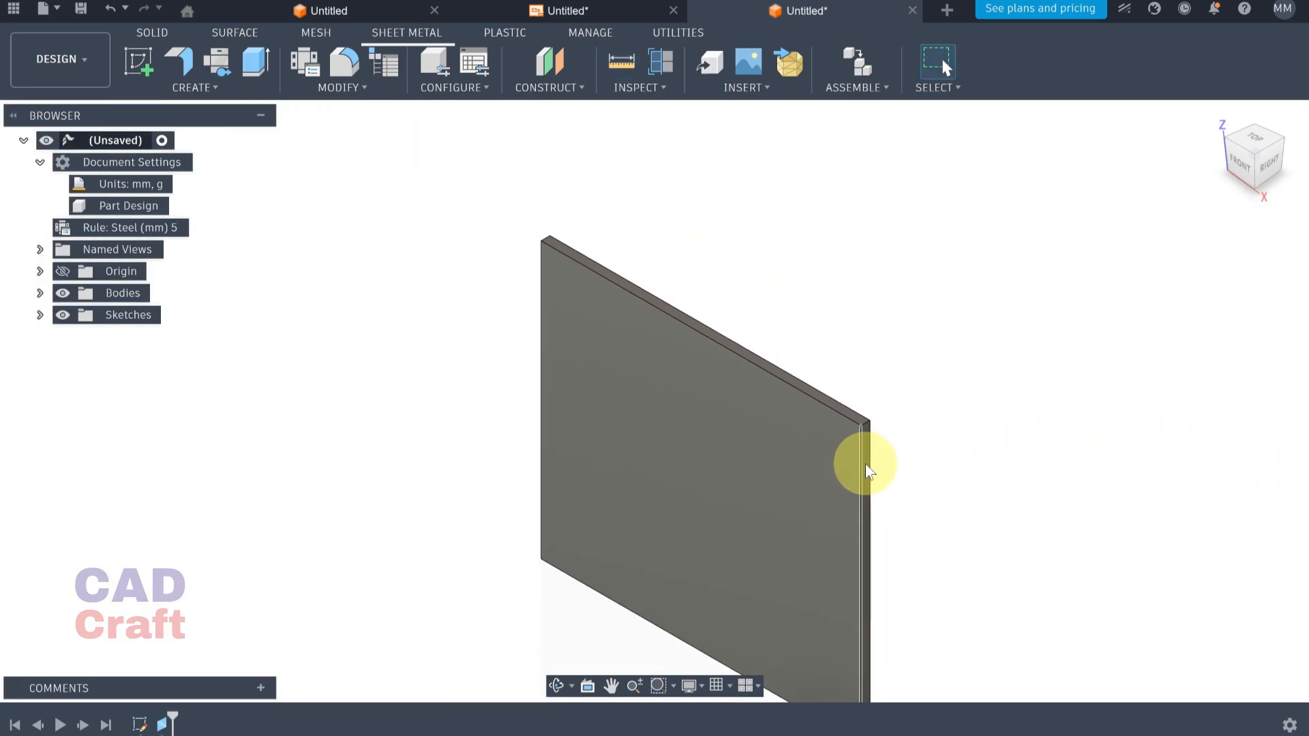
Switch to the PDF drawing and highlight the top view's overall depth dimension of 160
{"action": "left_click", "coordinate": [967, 735]}
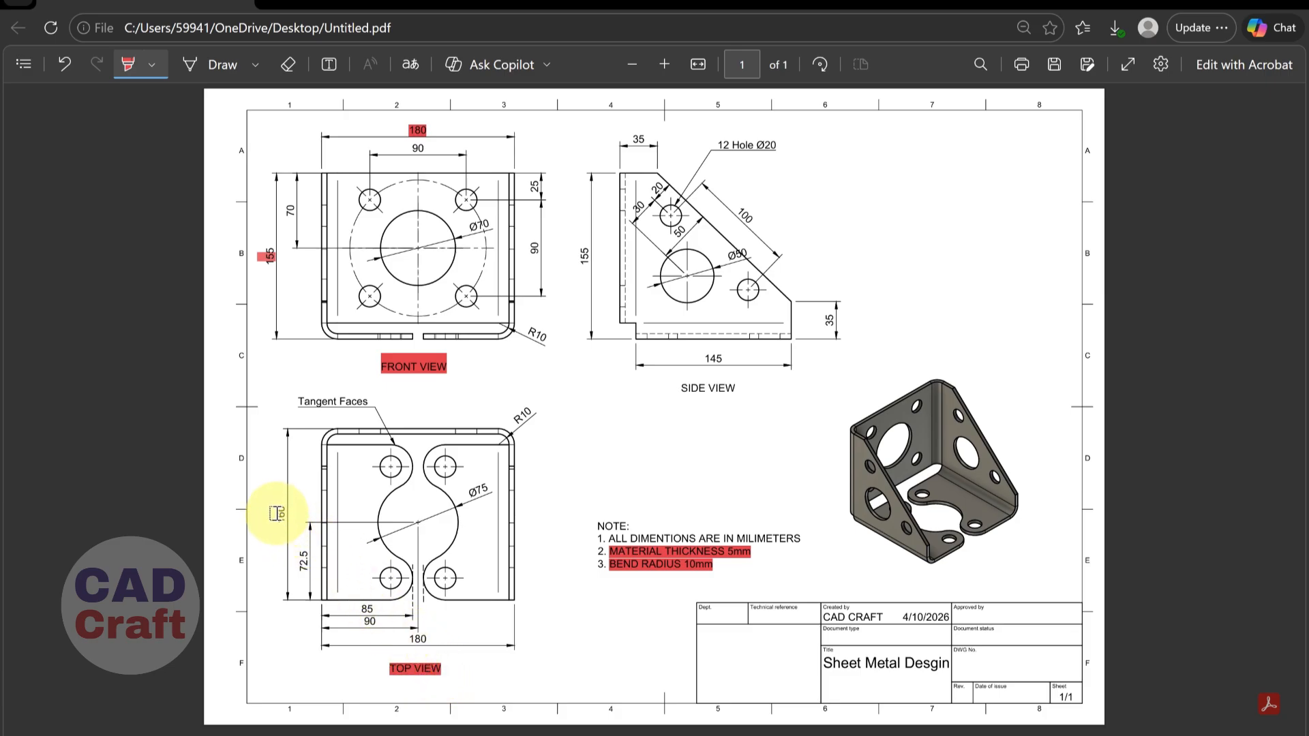
{"action": "left_click_drag", "start_coordinate": [280, 510], "coordinate": [280, 518]}
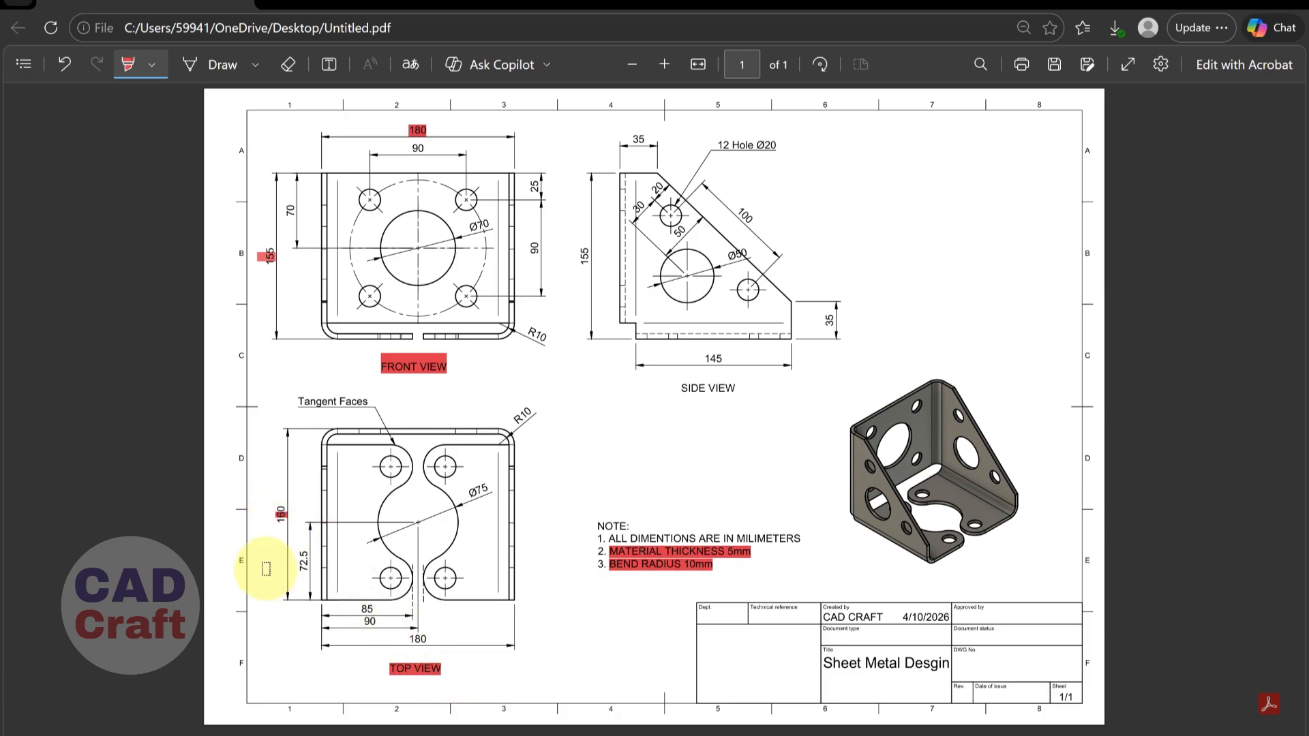
{"action": "left_click", "coordinate": [1201, 2]}
In Fusion, add edge flanges 160 mm high on the plate's two vertical front edges
{"action": "left_click", "coordinate": [186, 66]}
{"action": "left_click", "coordinate": [510, 282]}
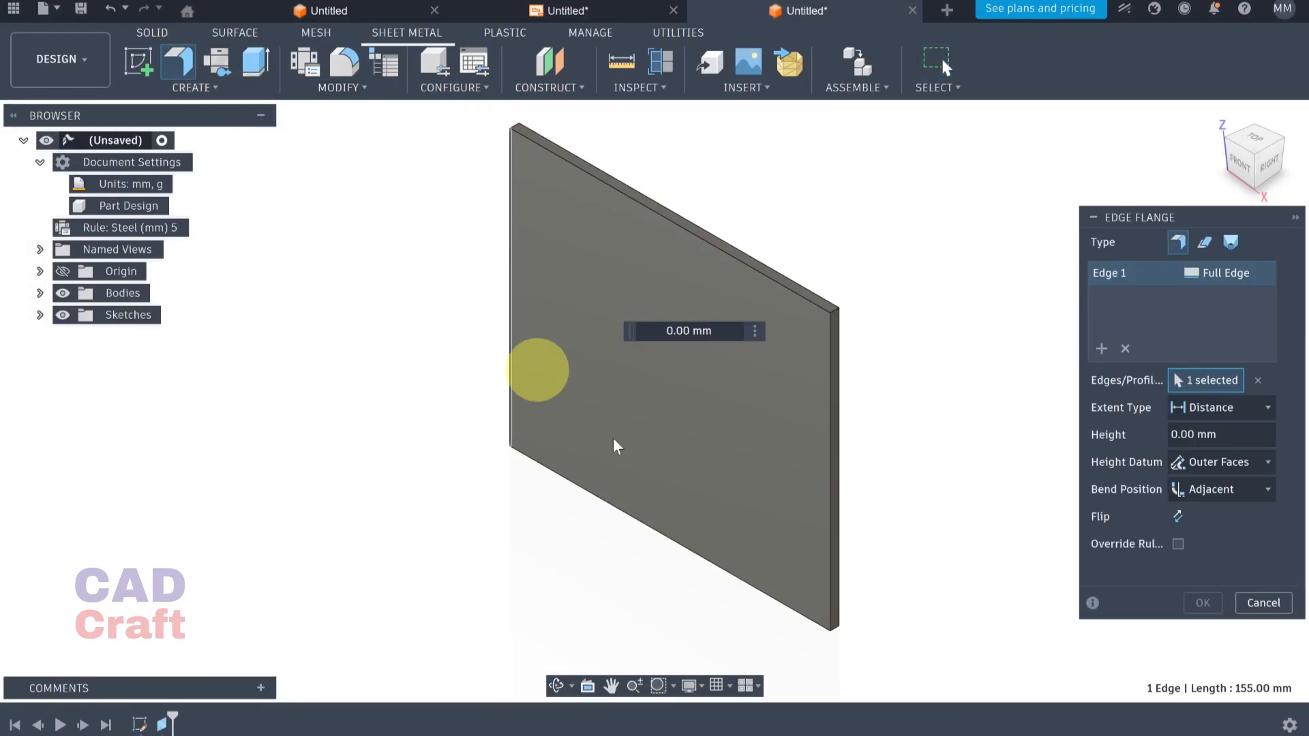
{"action": "left_click", "coordinate": [830, 452]}
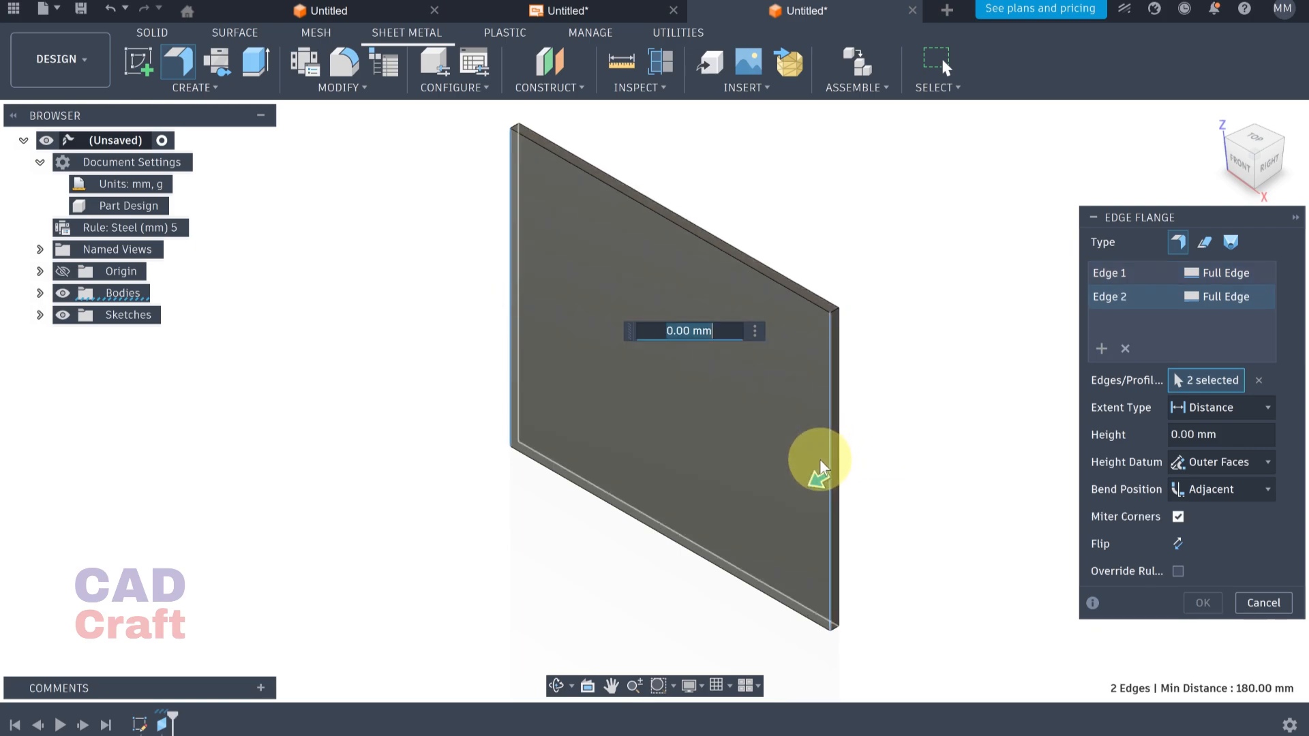
{"action": "left_click_drag", "start_coordinate": [1220, 434], "coordinate": [1120, 440]}
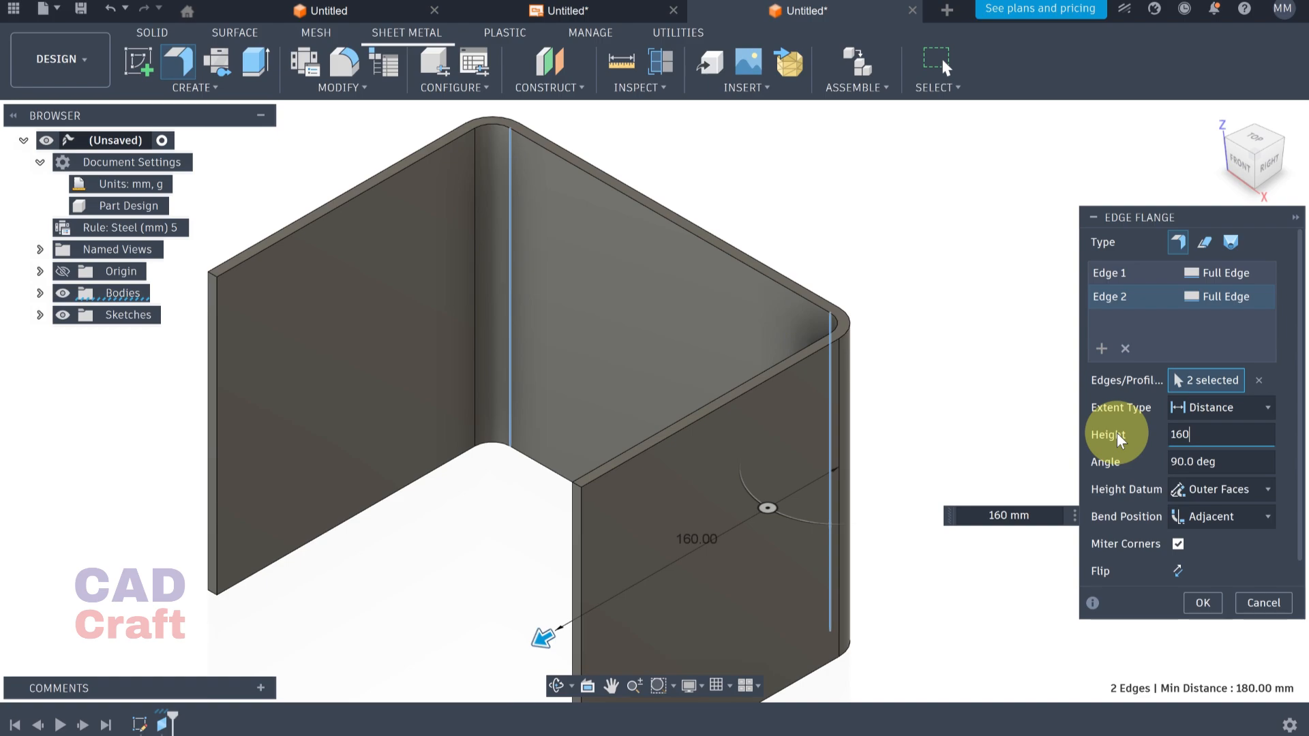
Use Outer Faces as the flanges' height datum, set their bend position to Inside and complete them
{"action": "left_click", "coordinate": [1186, 491]}
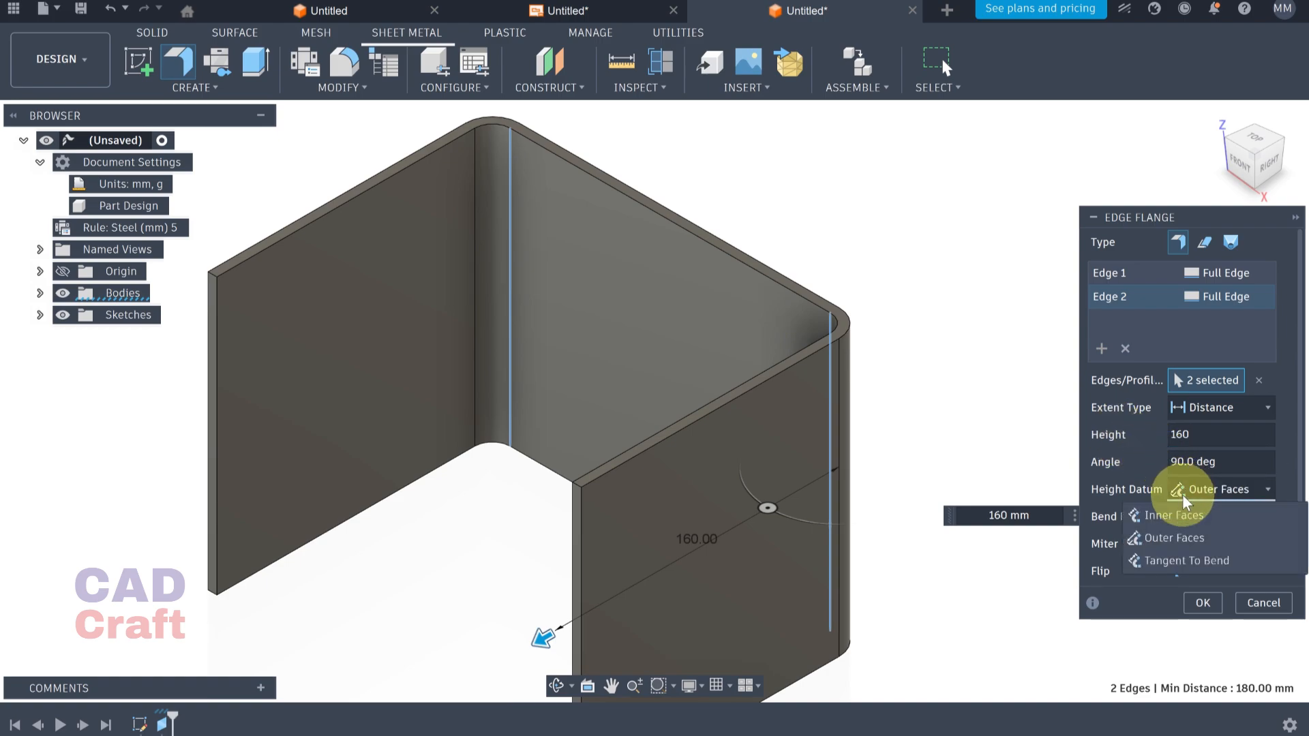
{"action": "left_click", "coordinate": [1174, 539]}
{"action": "left_click", "coordinate": [1198, 518]}
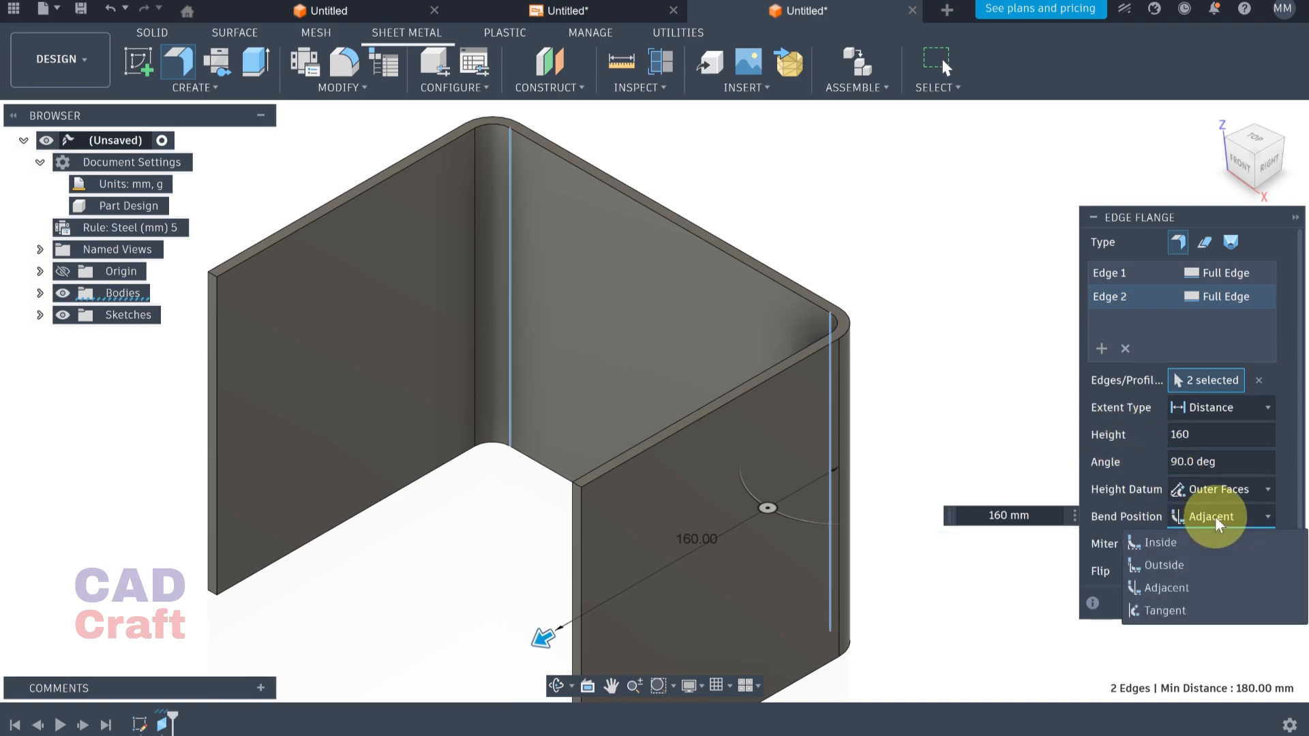
{"action": "left_click", "coordinate": [1191, 545]}
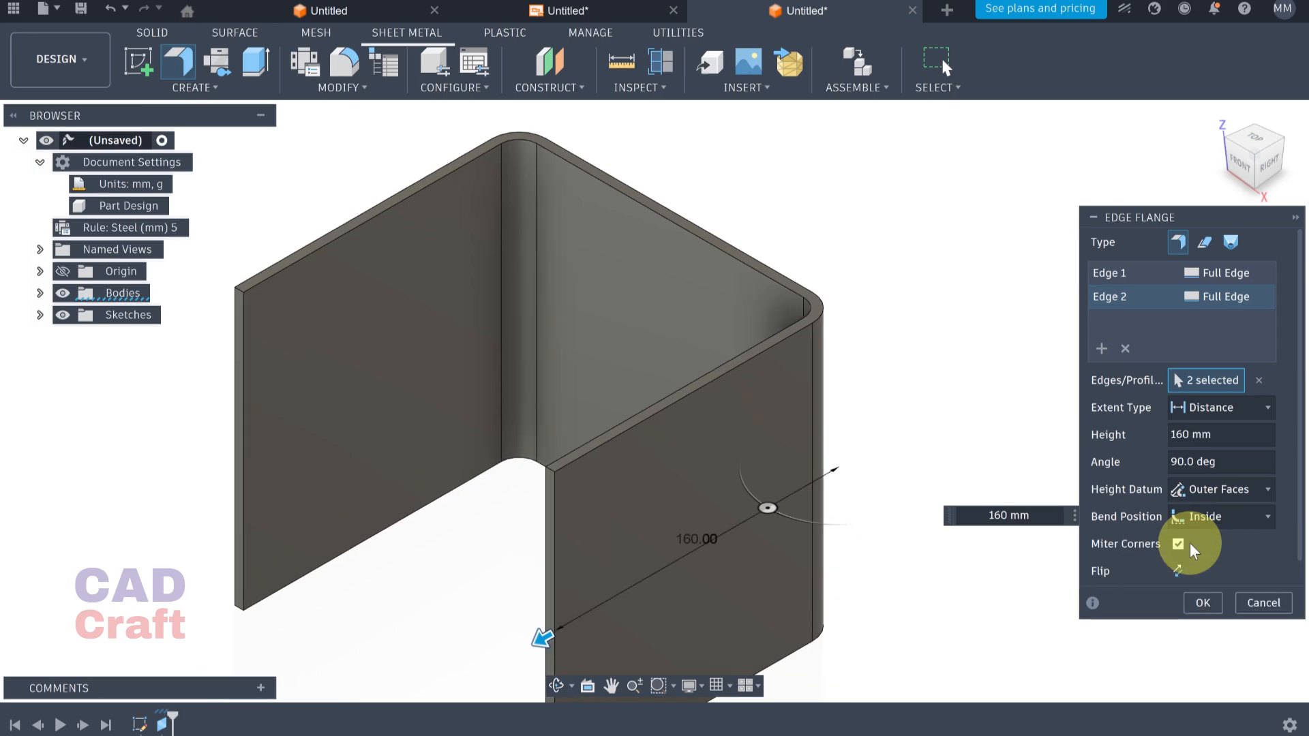
{"action": "left_click", "coordinate": [1201, 604]}
Measure the distance between the outer faces of the two side flanges
{"action": "scroll", "coordinate": [803, 487], "scroll_direction": "down", "scroll_amount": 1}
{"action": "scroll", "coordinate": [803, 479], "scroll_direction": "down", "scroll_amount": 1}
{"action": "middle_click_drag", "start_coordinate": [820, 450], "coordinate": [892, 354]}
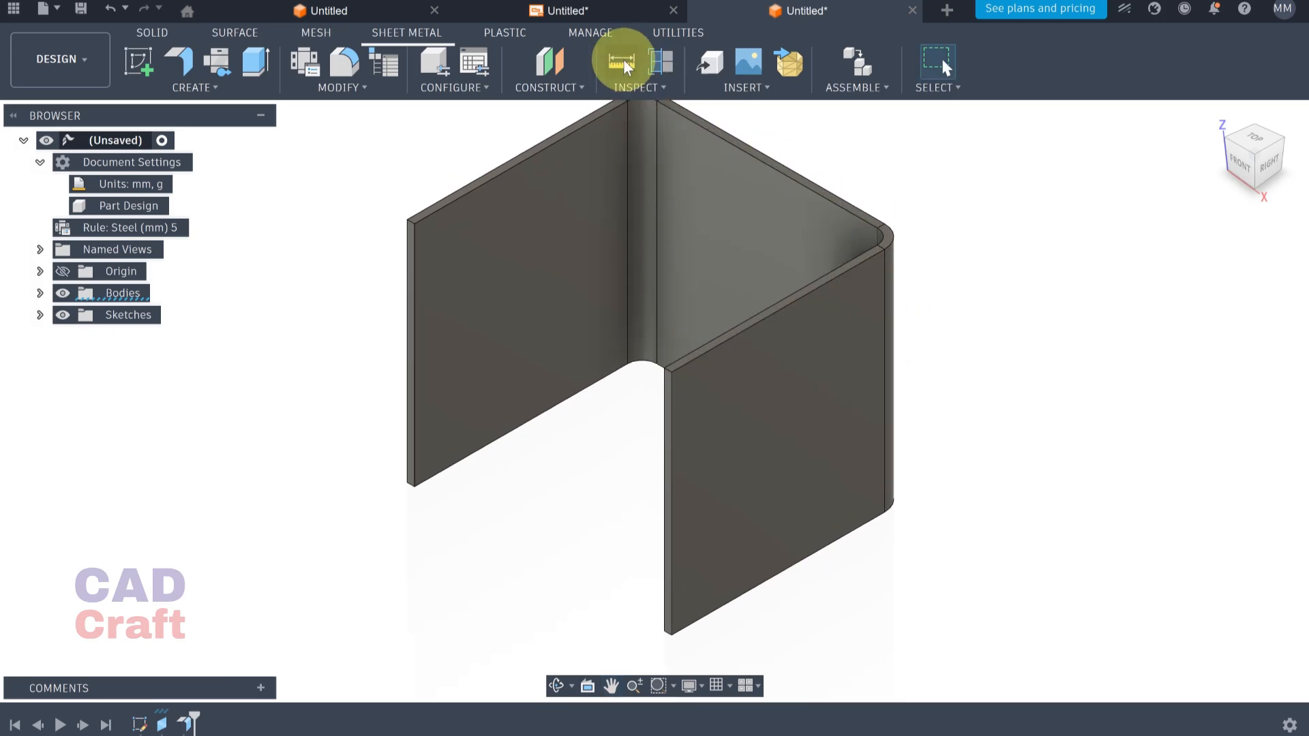
{"action": "left_click", "coordinate": [622, 63]}
{"action": "left_click", "coordinate": [847, 380]}
{"action": "middle_click_drag", "start_coordinate": [555, 418], "coordinate": [628, 409], "text": "shift"}
{"action": "left_click", "coordinate": [628, 409]}
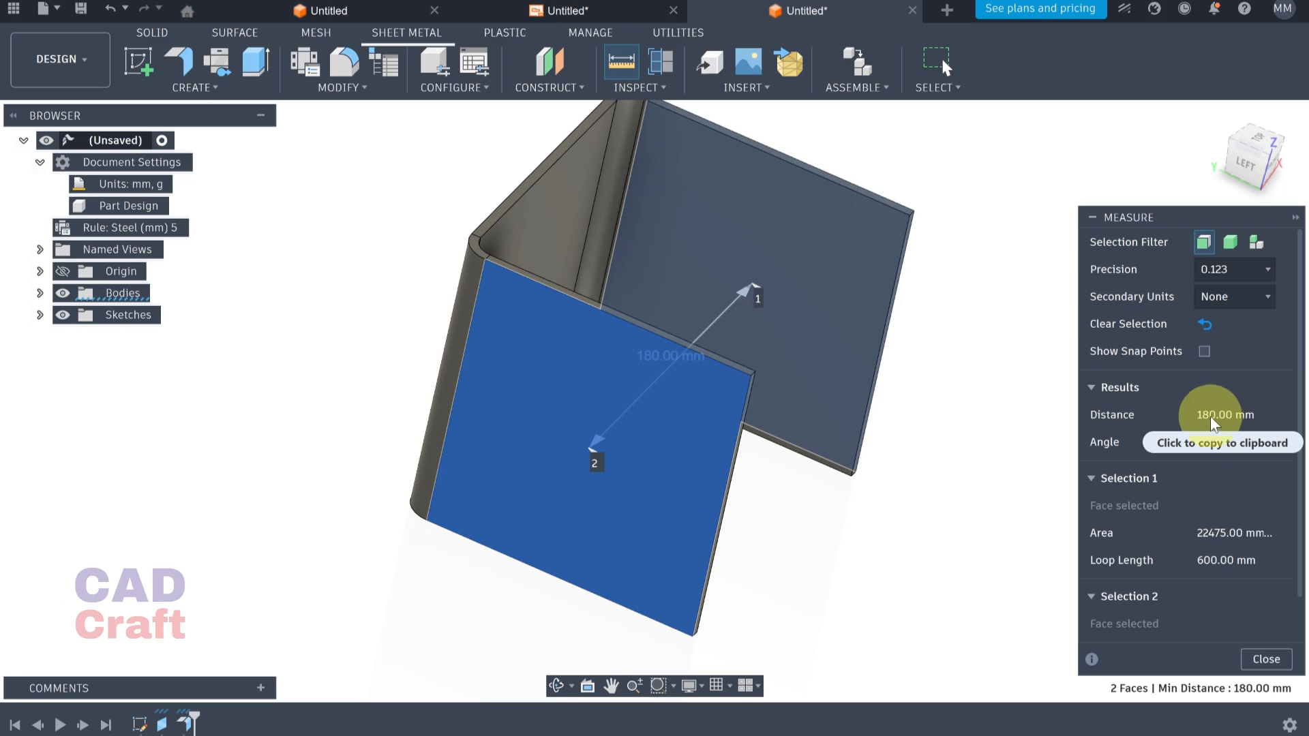
{"action": "left_click", "coordinate": [1262, 658]}
Measure the distance from a side flange's front end face to the back plate's outer face
{"action": "left_click", "coordinate": [621, 58]}
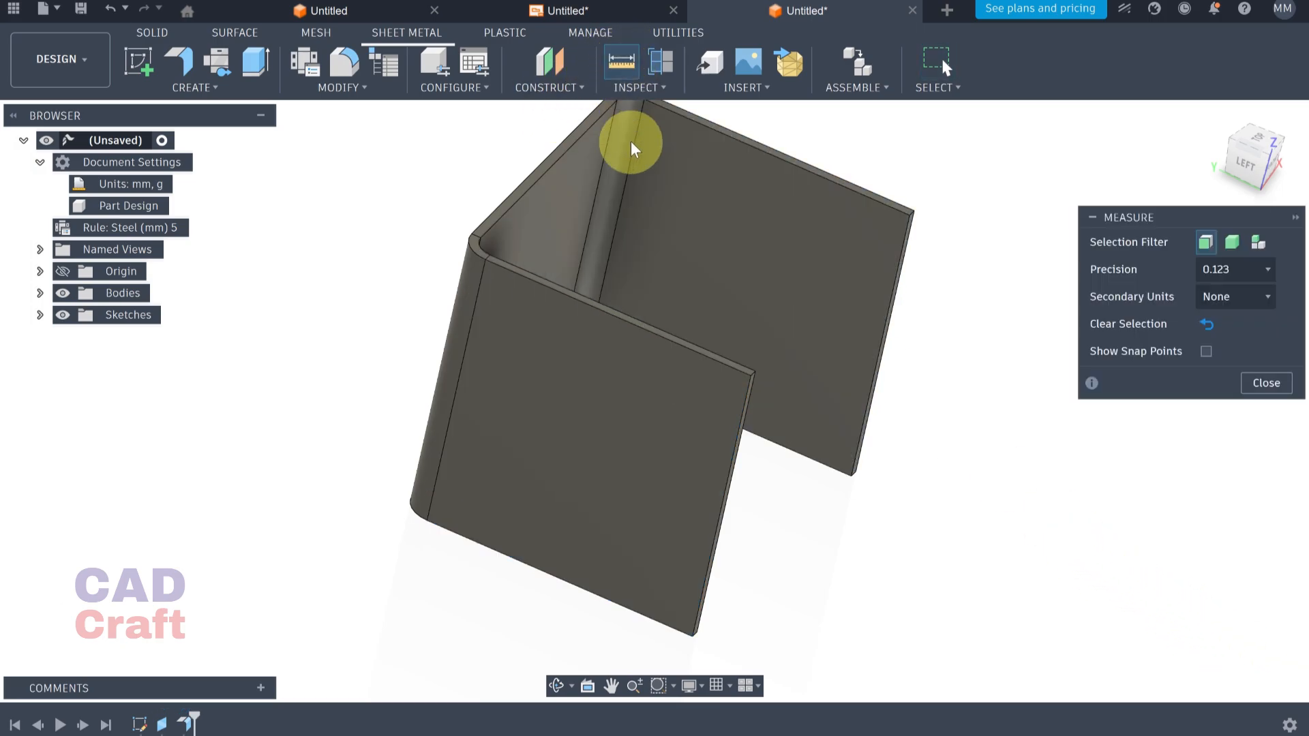
{"action": "scroll", "coordinate": [754, 459], "scroll_direction": "up", "scroll_amount": 5}
{"action": "middle_click_drag", "start_coordinate": [763, 447], "coordinate": [736, 382], "text": "shift"}
{"action": "left_click", "coordinate": [737, 376]}
{"action": "middle_click_drag", "start_coordinate": [584, 389], "coordinate": [629, 431], "text": "shift"}
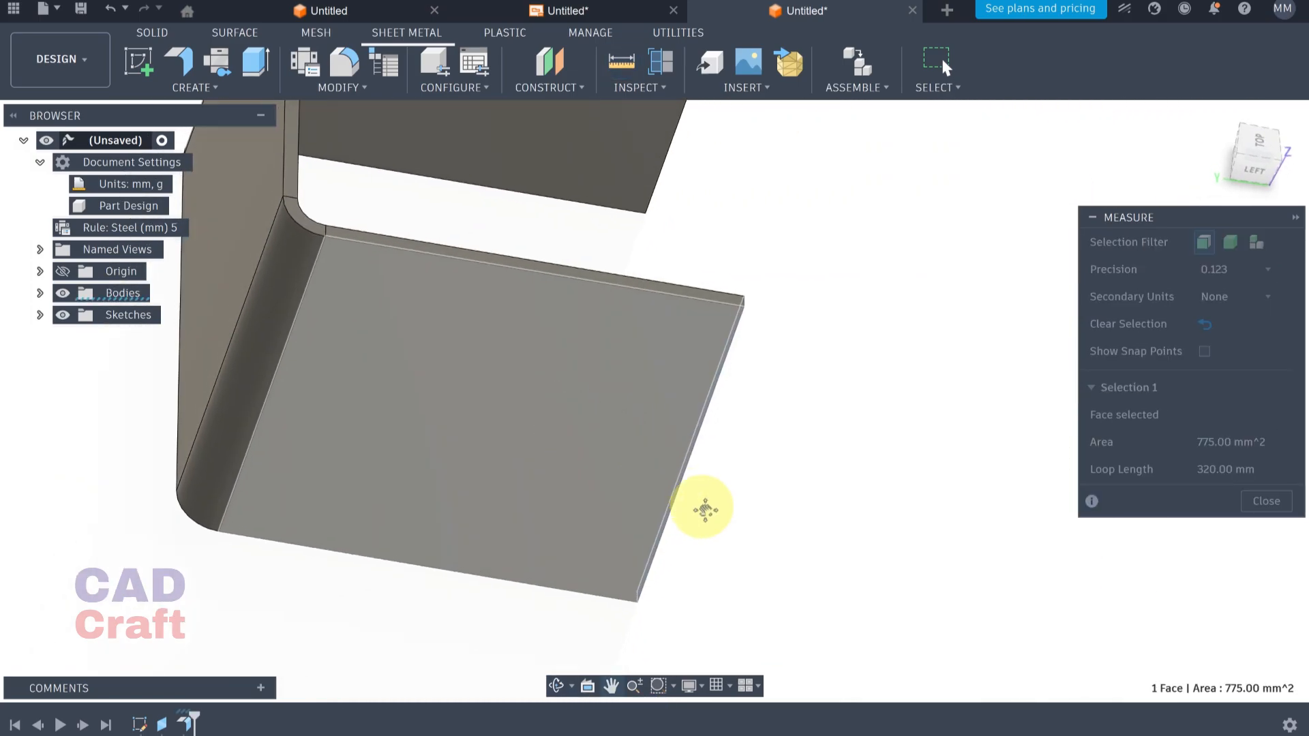
{"action": "middle_click_drag", "start_coordinate": [695, 505], "coordinate": [886, 614]}
{"action": "left_click", "coordinate": [432, 274]}
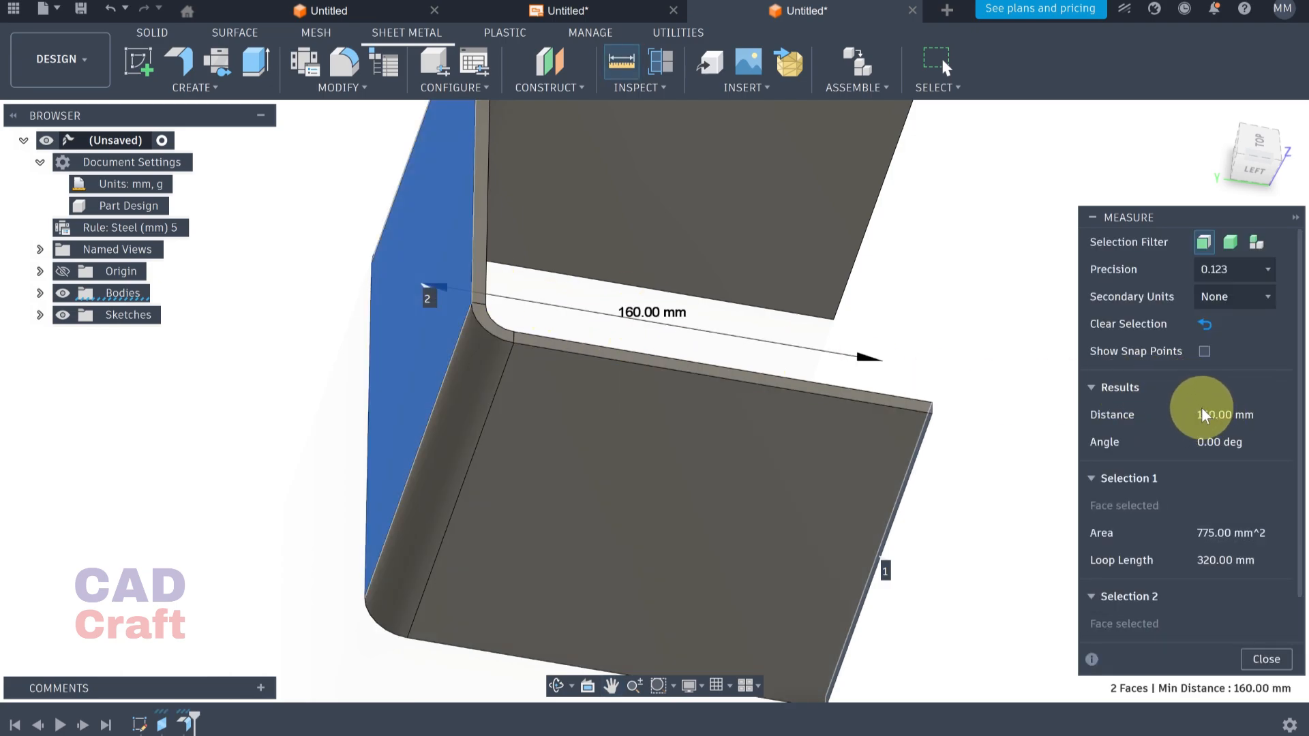
{"action": "left_click", "coordinate": [1261, 659]}
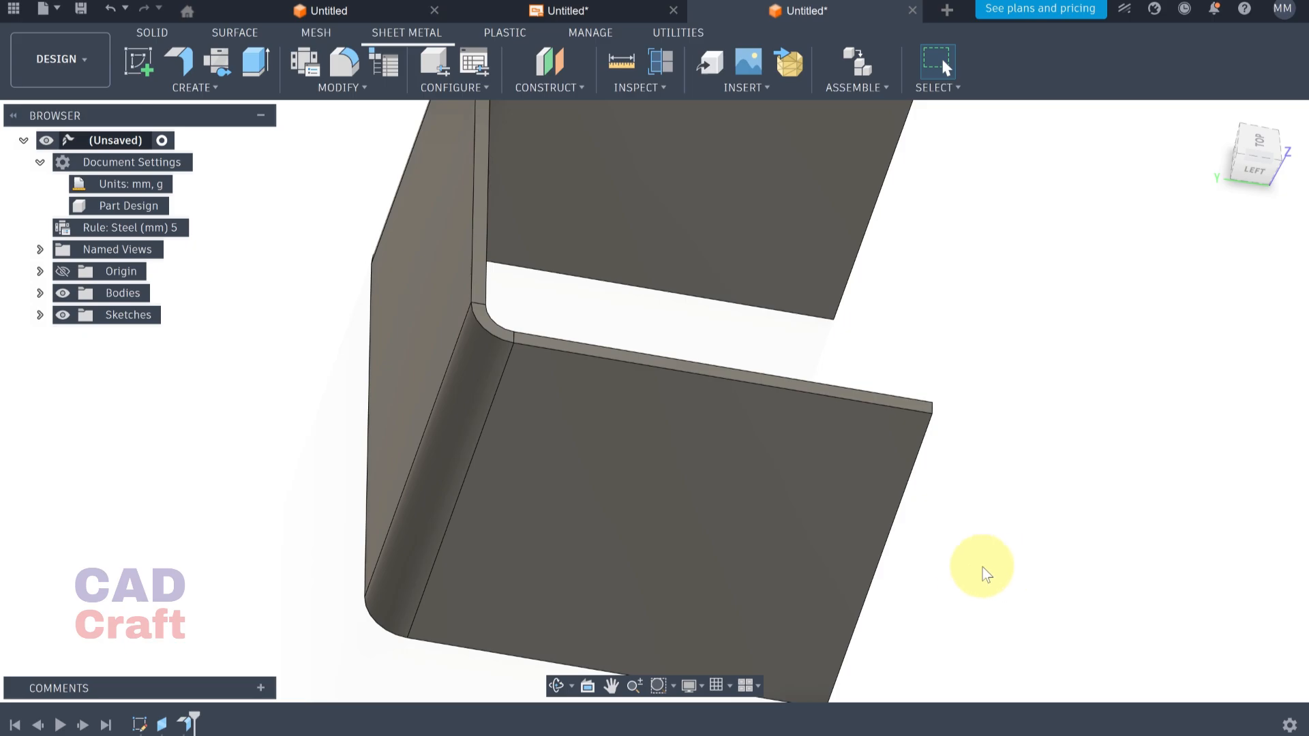
Add edge flanges 85 mm high on the two side flanges' lower edges, highlighting that dimension in the PDF drawing's top view
{"action": "mouse_move", "coordinate": [876, 541]}
{"action": "middle_mouse_down", "text": "shift"}
{"action": "mouse_move", "coordinate": [813, 503]}
{"action": "mouse_move", "coordinate": [906, 476]}
{"action": "mouse_move", "coordinate": [673, 417]}
{"action": "mouse_move", "coordinate": [801, 445]}
{"action": "mouse_move", "coordinate": [710, 461]}
{"action": "mouse_move", "coordinate": [814, 447]}
{"action": "middle_mouse_up", "text": "shift"}
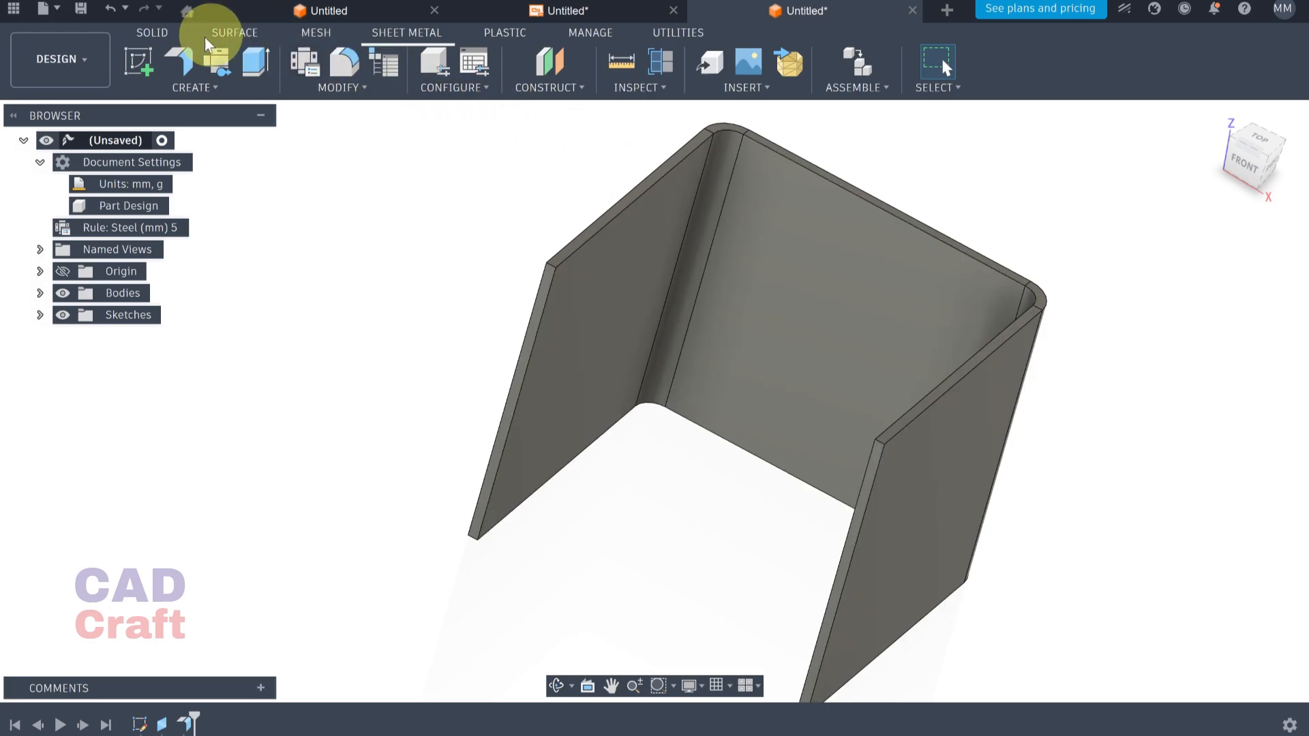
{"action": "left_click", "coordinate": [178, 62]}
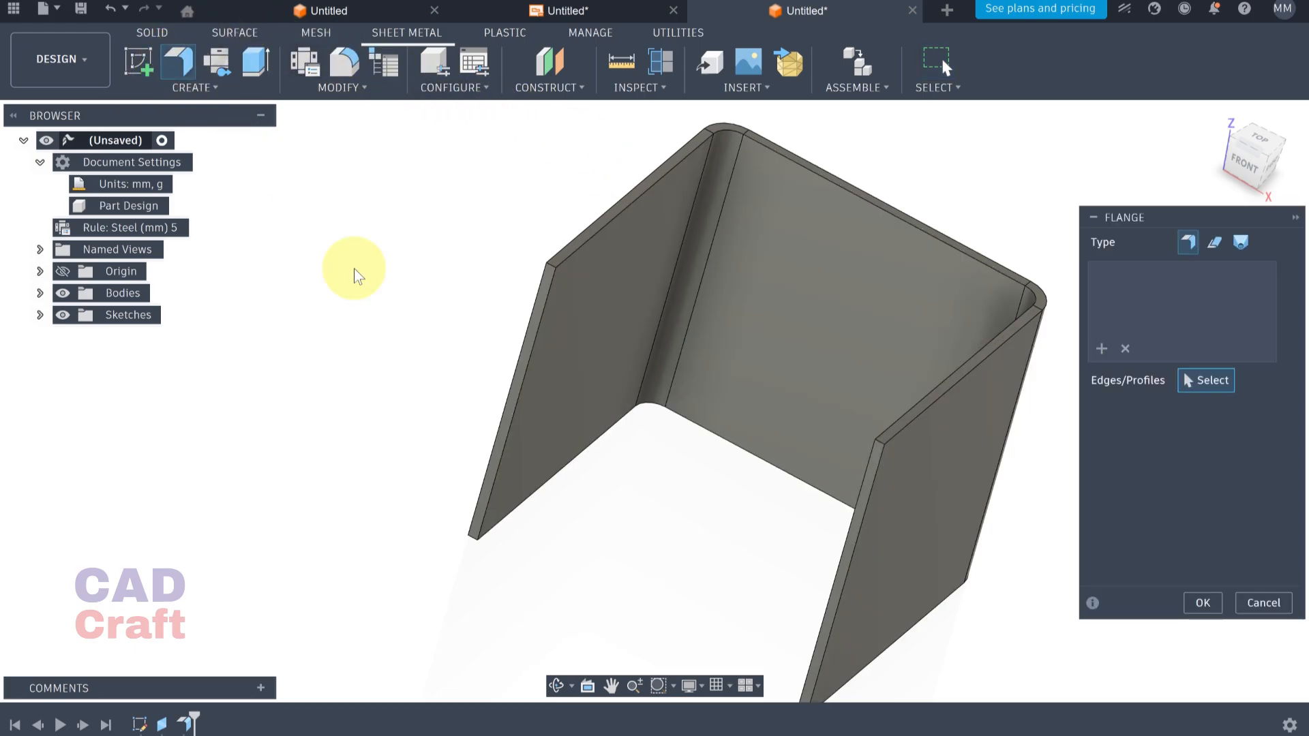
{"action": "left_click", "coordinate": [564, 465]}
{"action": "middle_click_drag", "start_coordinate": [784, 570], "coordinate": [856, 554], "text": "shift"}
{"action": "left_click", "coordinate": [876, 543]}
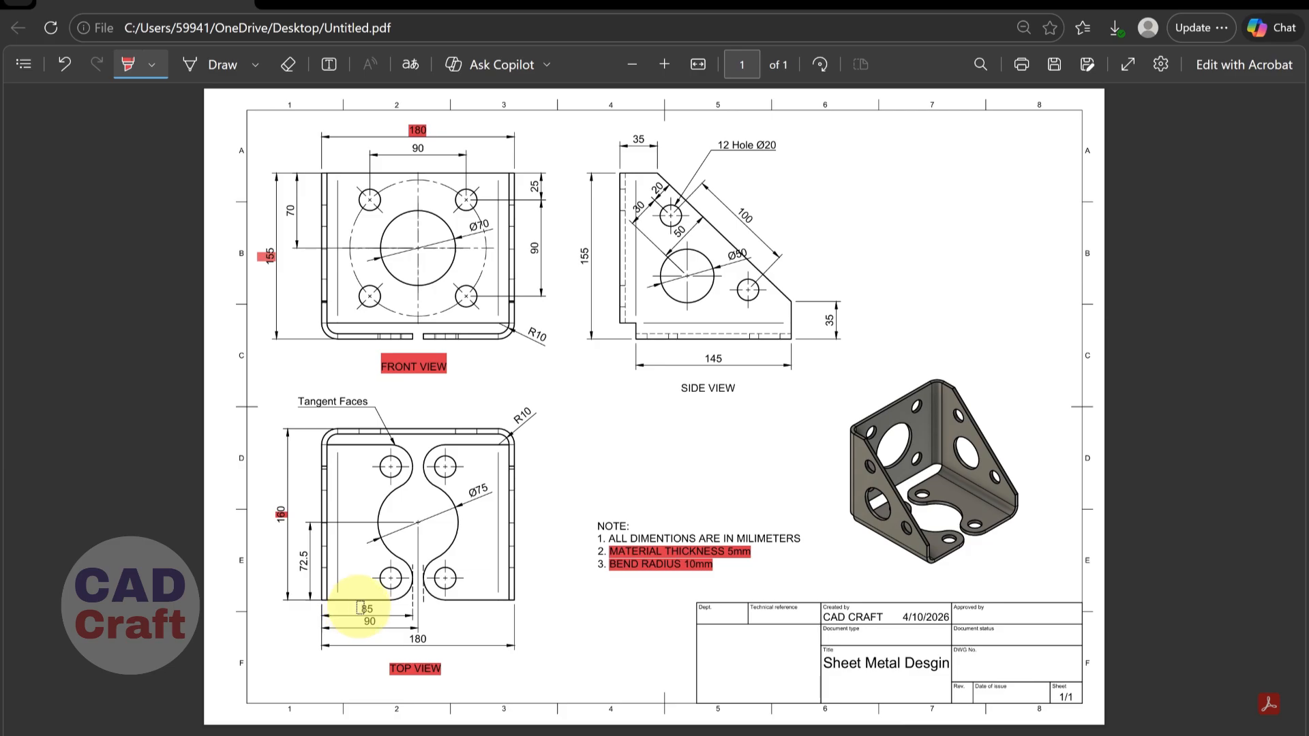
{"action": "left_click_drag", "start_coordinate": [376, 607], "coordinate": [378, 606]}
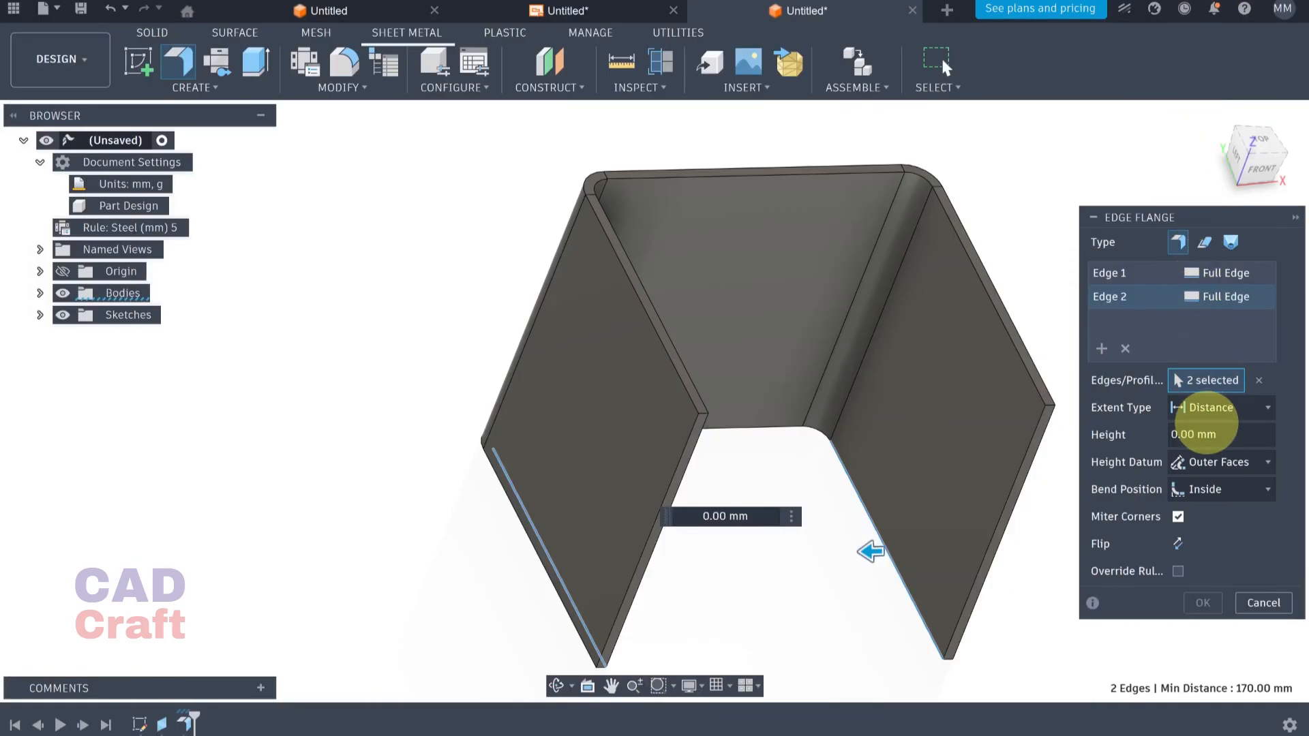
{"action": "left_click", "coordinate": [1203, 434]}
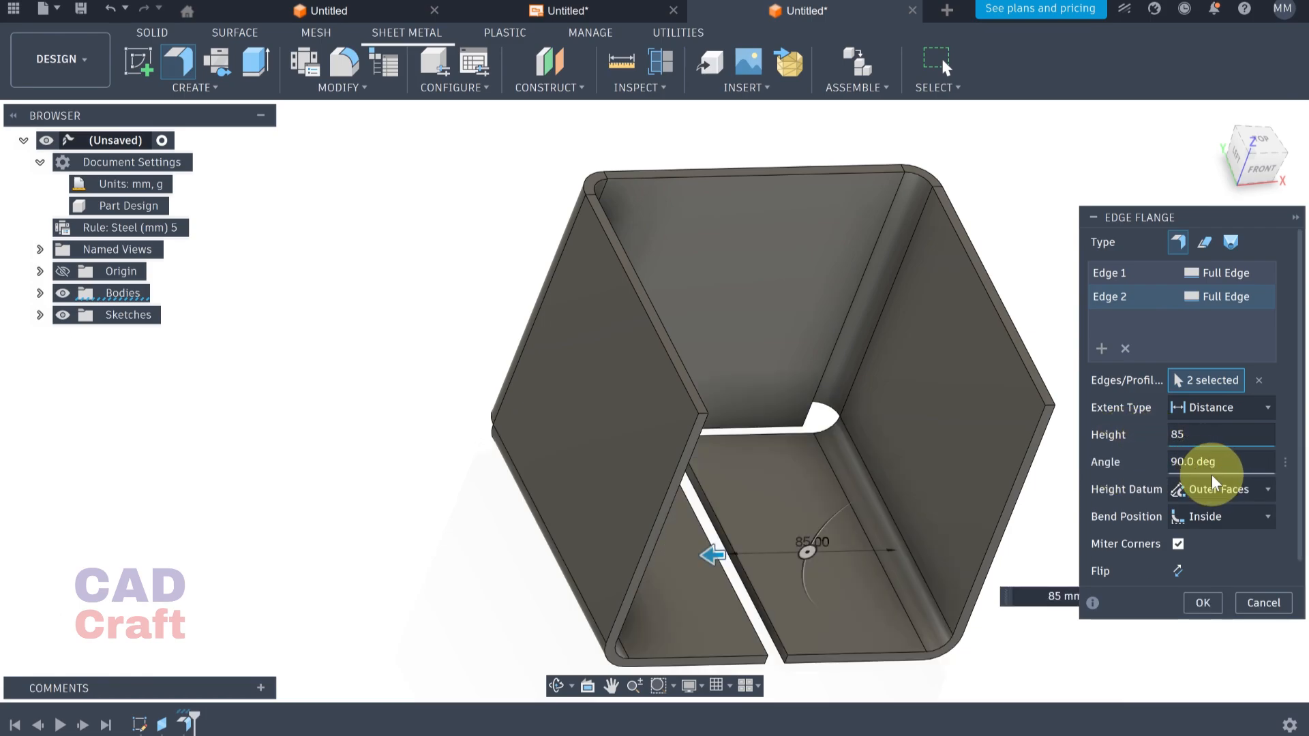
Use Outer Faces as the bottom flanges' height datum, set their bend position to Adjacent and complete them
{"action": "left_click", "coordinate": [1242, 490]}
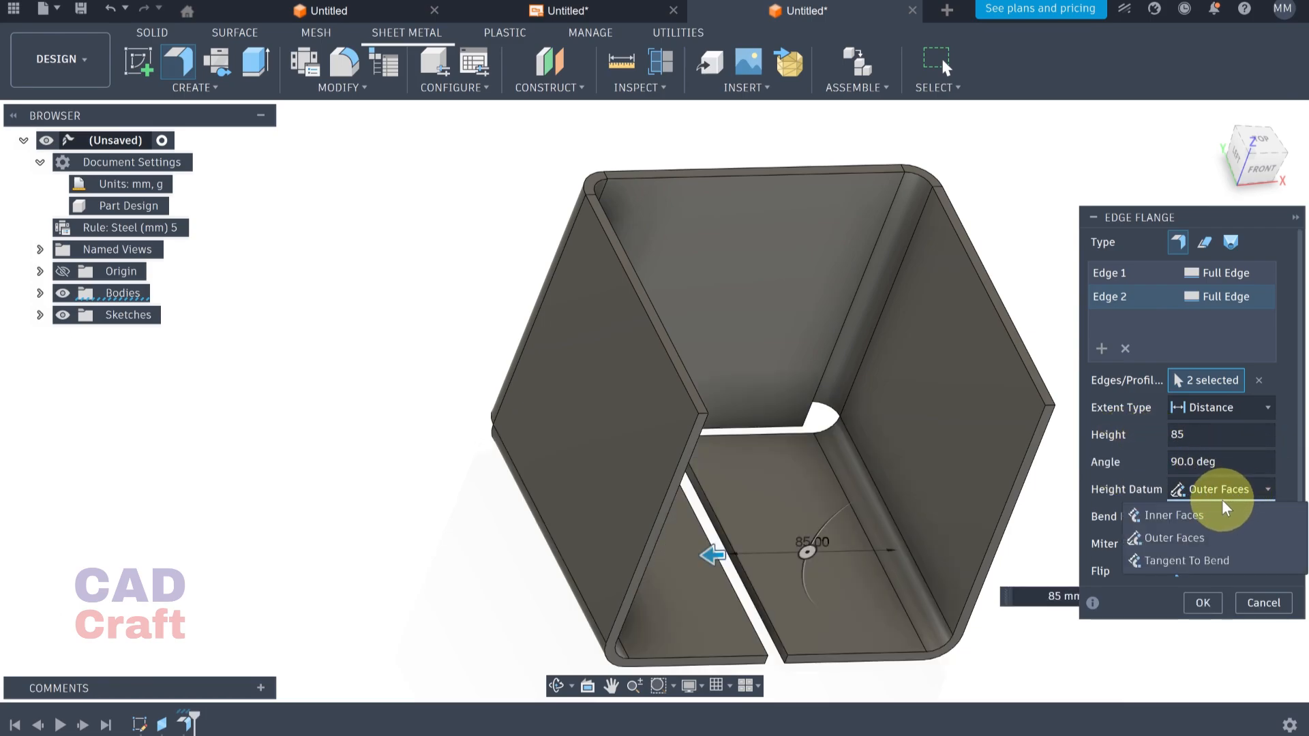
{"action": "left_click", "coordinate": [1176, 538]}
{"action": "left_click", "coordinate": [1205, 516]}
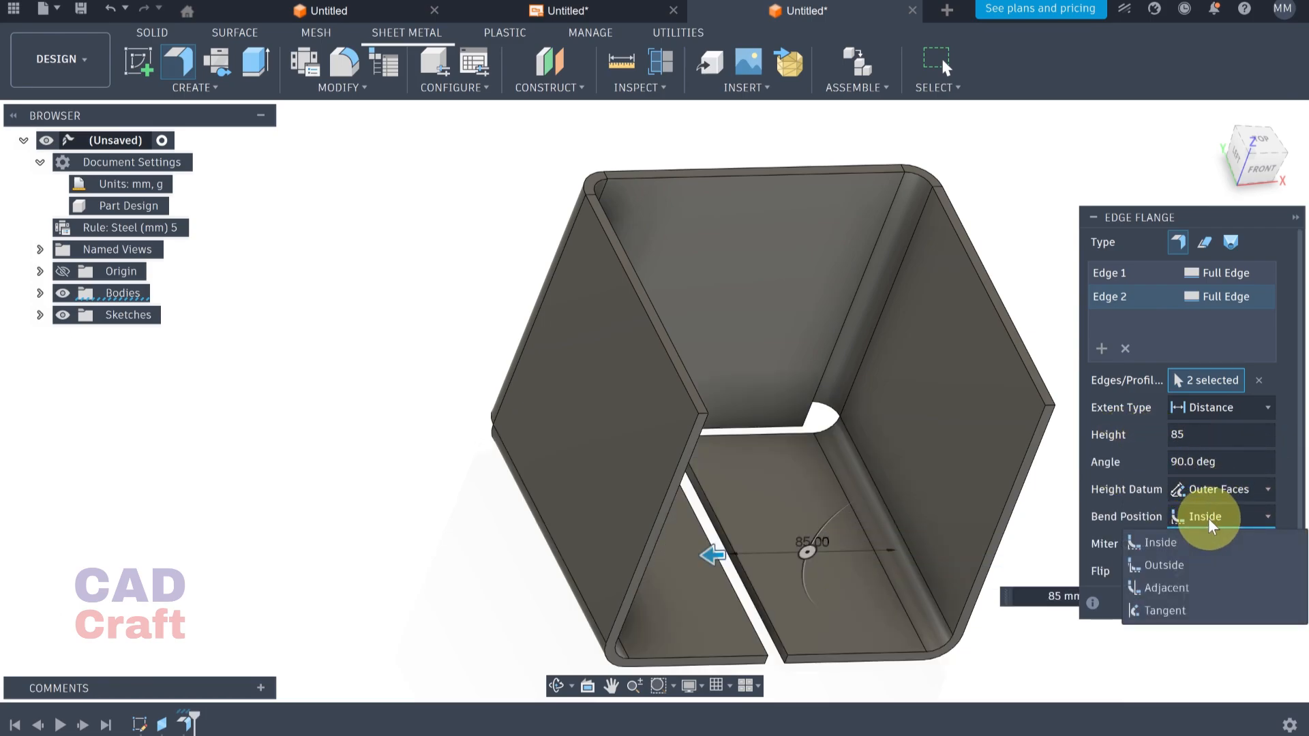
{"action": "left_click", "coordinate": [1169, 590]}
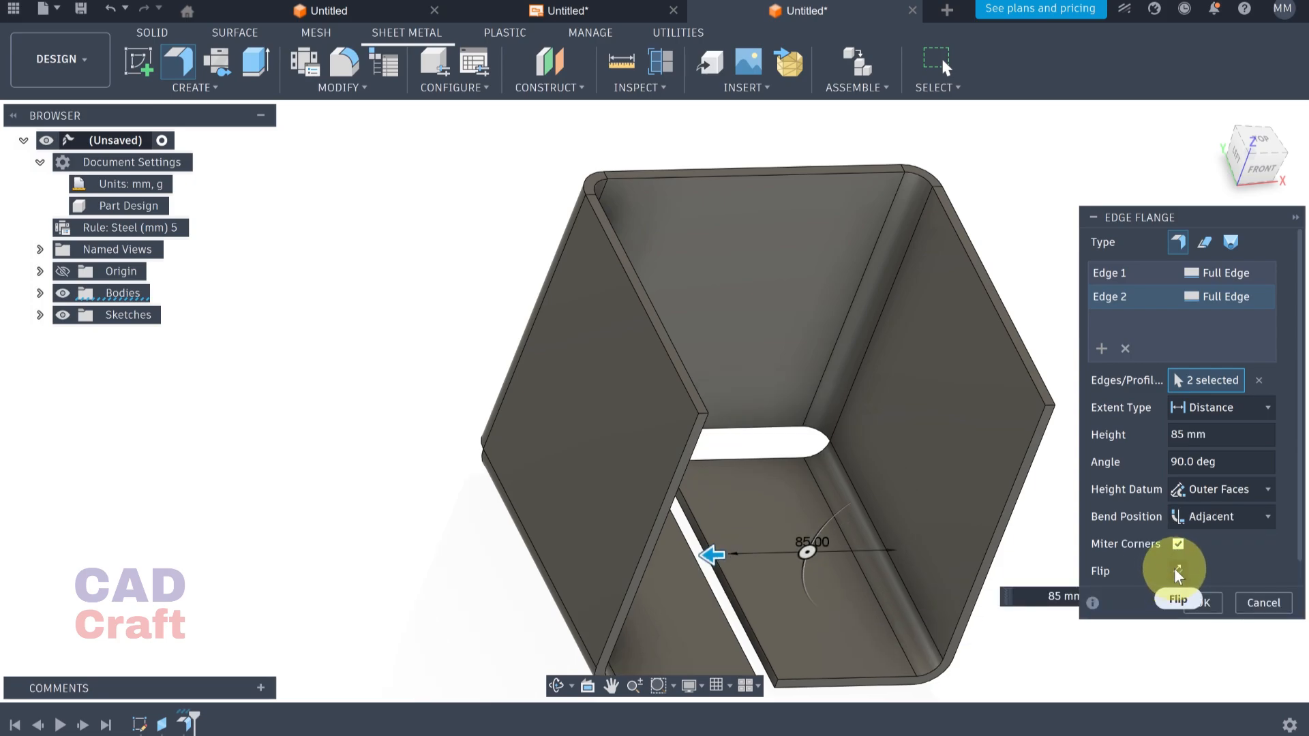
{"action": "left_click", "coordinate": [1201, 603]}
Start a sketch on the inner face of one bottom flange and consult the PDF drawing
{"action": "middle_click_drag", "start_coordinate": [1110, 593], "coordinate": [865, 525], "text": "shift"}
{"action": "left_click", "coordinate": [778, 417]}
{"action": "left_click", "coordinate": [143, 60]}
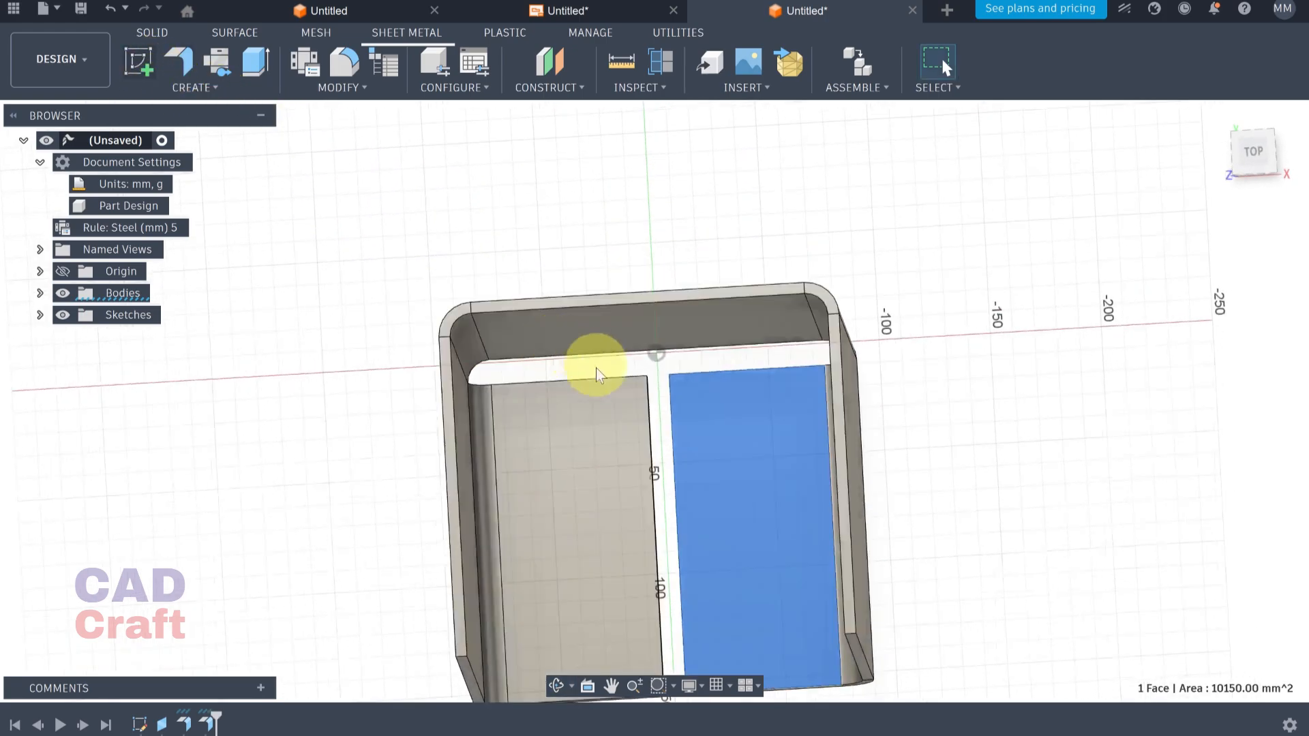
{"action": "middle_click_drag", "start_coordinate": [671, 215], "coordinate": [672, 193]}
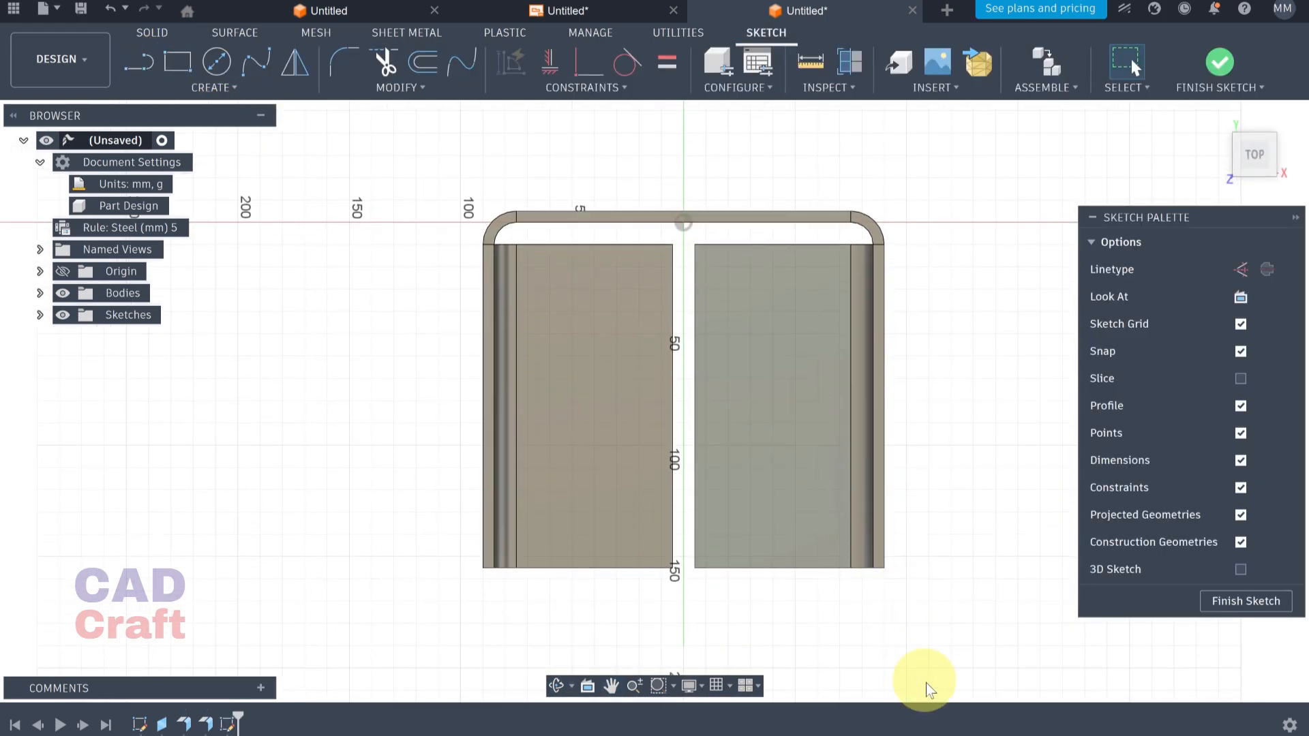
{"action": "left_click", "coordinate": [955, 735]}
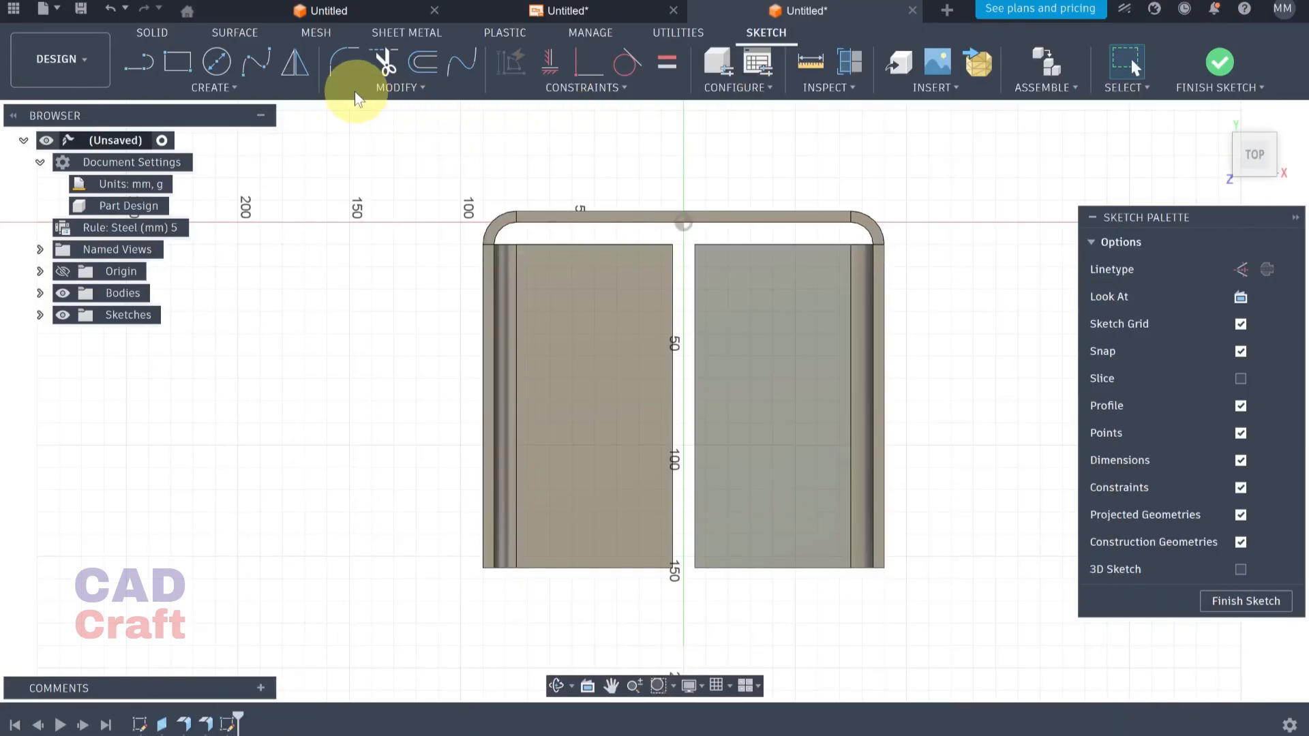
Project the whole bracket body into the sketch with a projection link and hide the bodies
{"action": "left_click", "coordinate": [163, 85]}
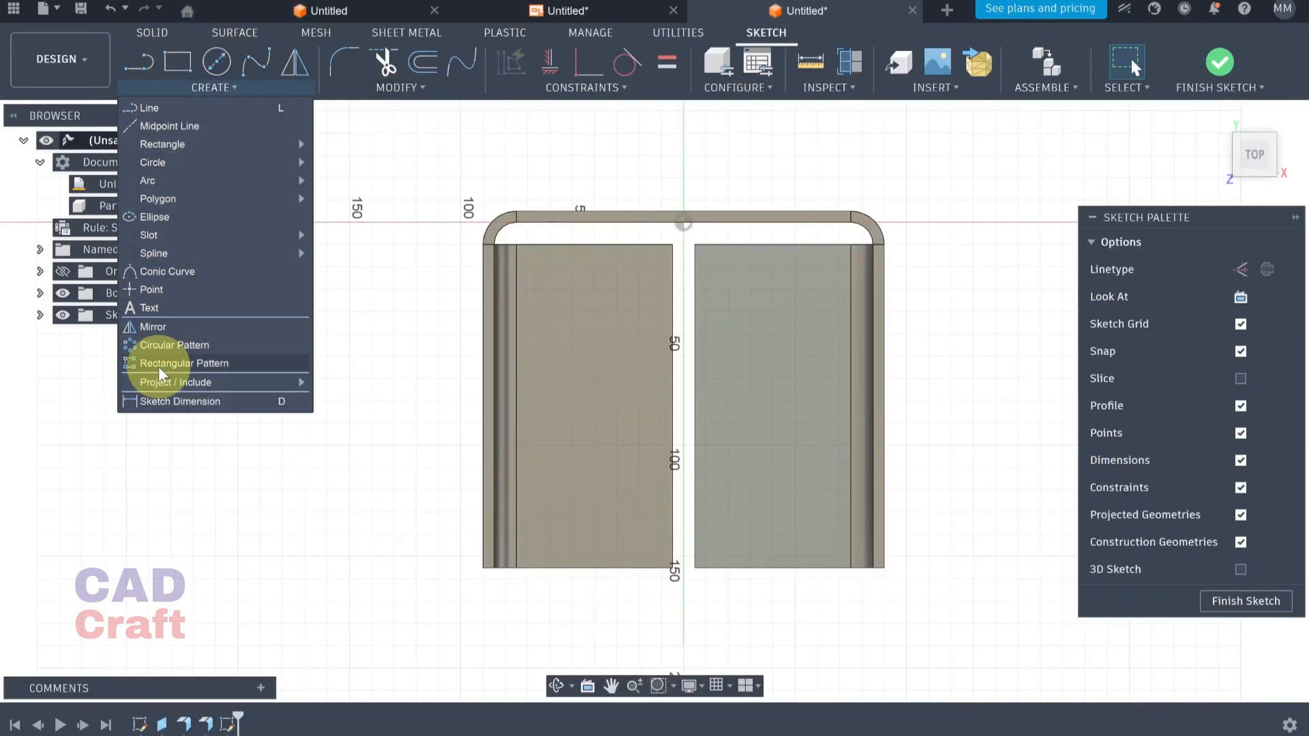
{"action": "mouse_move", "coordinate": [213, 382]}
{"action": "left_click", "coordinate": [321, 377]}
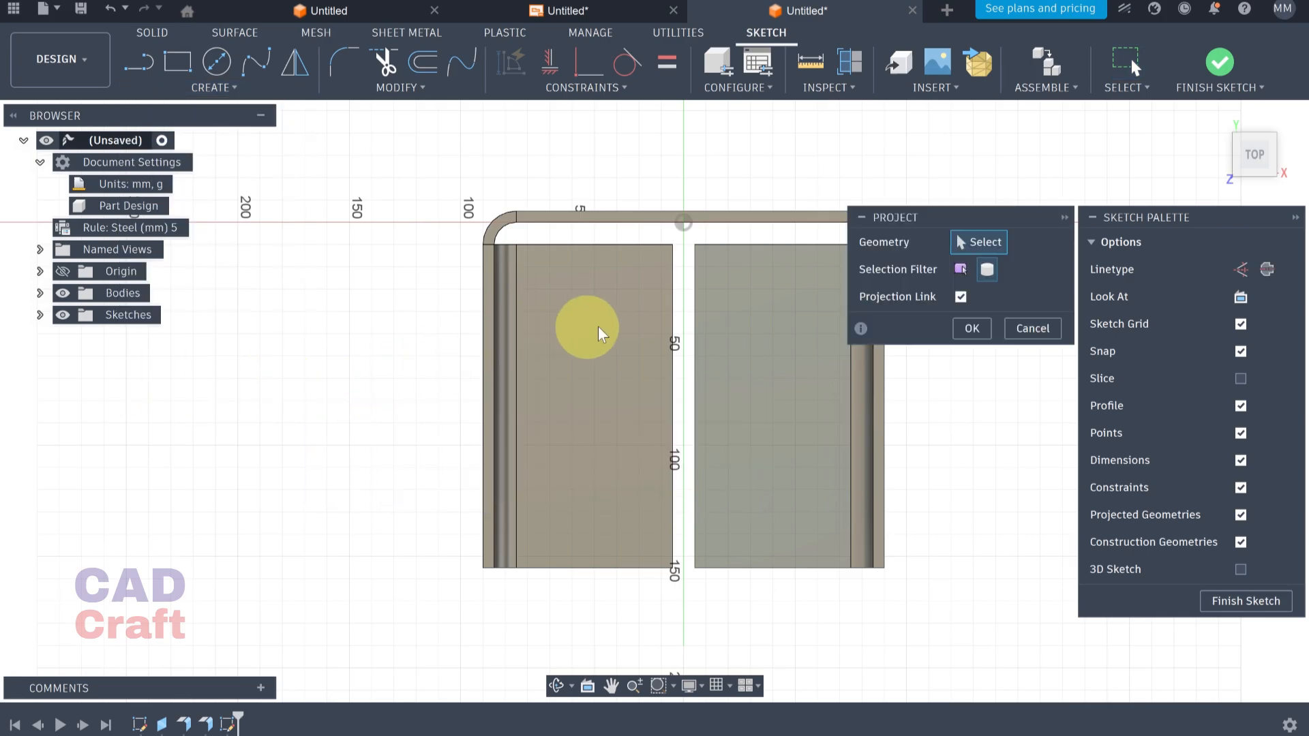
{"action": "left_click", "coordinate": [777, 314]}
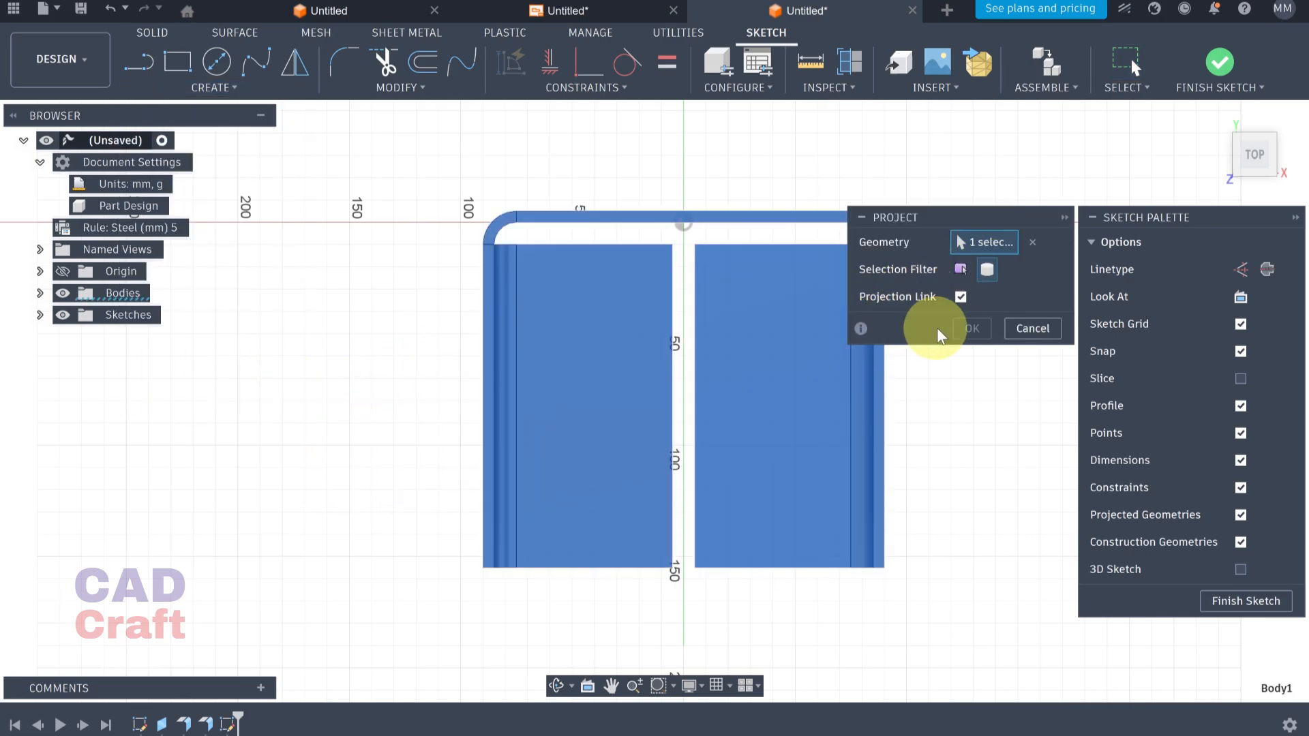
{"action": "left_click", "coordinate": [972, 328]}
{"action": "middle_click_drag", "start_coordinate": [877, 347], "coordinate": [811, 344]}
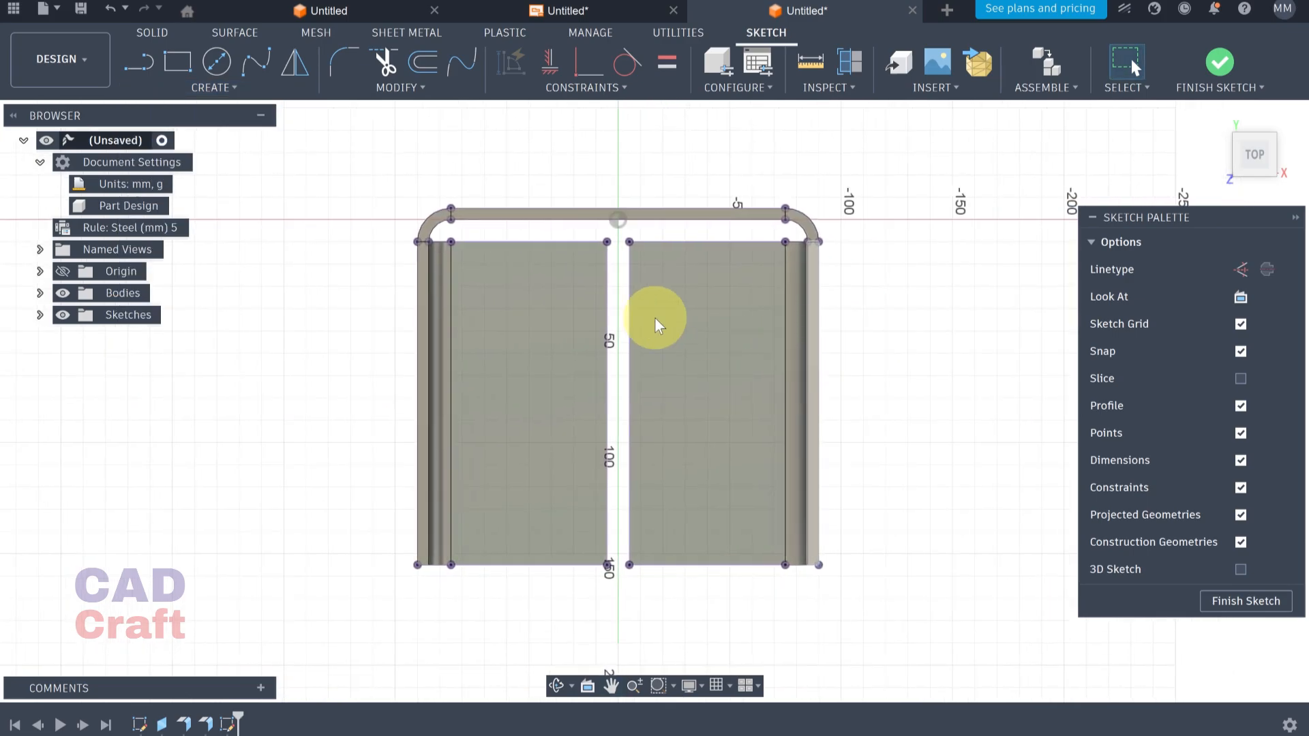
{"action": "left_click", "coordinate": [64, 294]}
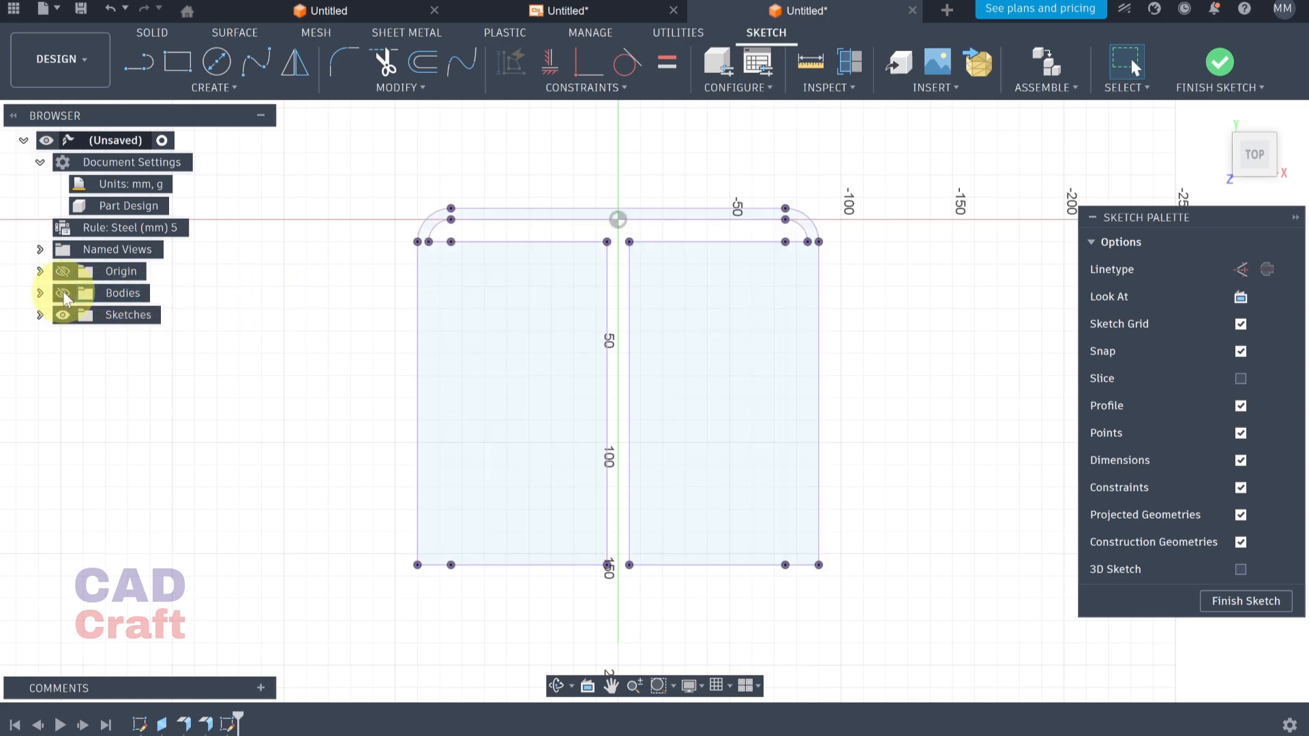
Draw a vertical construction midpoint line centred on the origin, extending past the front ends of the bottom flanges
{"action": "left_click", "coordinate": [210, 96]}
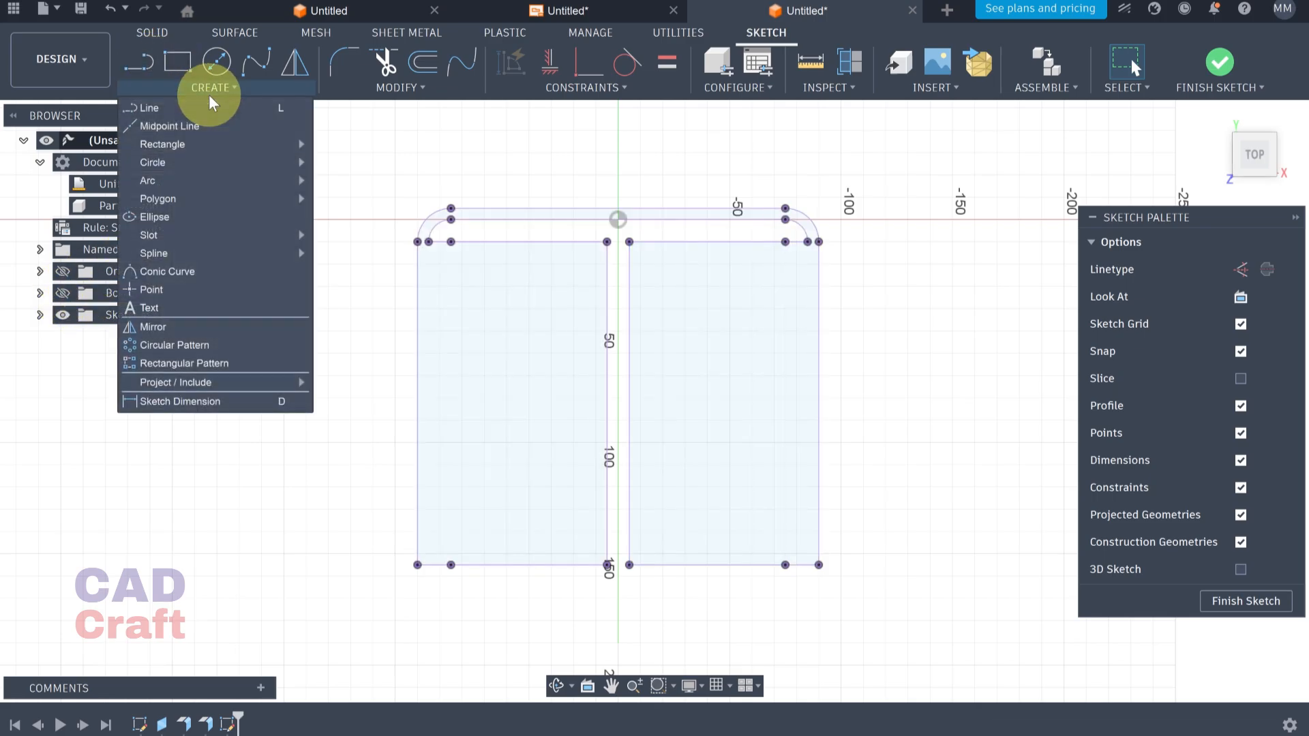
{"action": "left_click", "coordinate": [175, 117]}
{"action": "left_click", "coordinate": [1241, 269]}
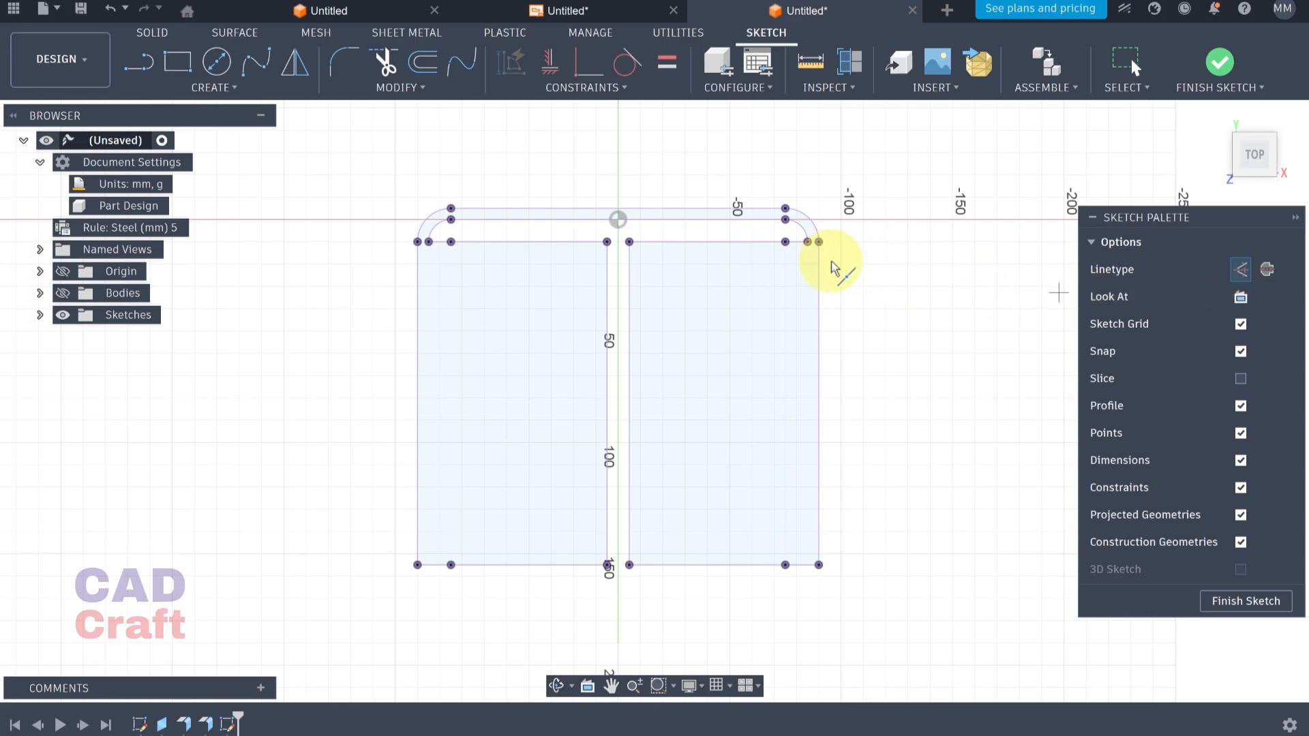
{"action": "left_click", "coordinate": [618, 221]}
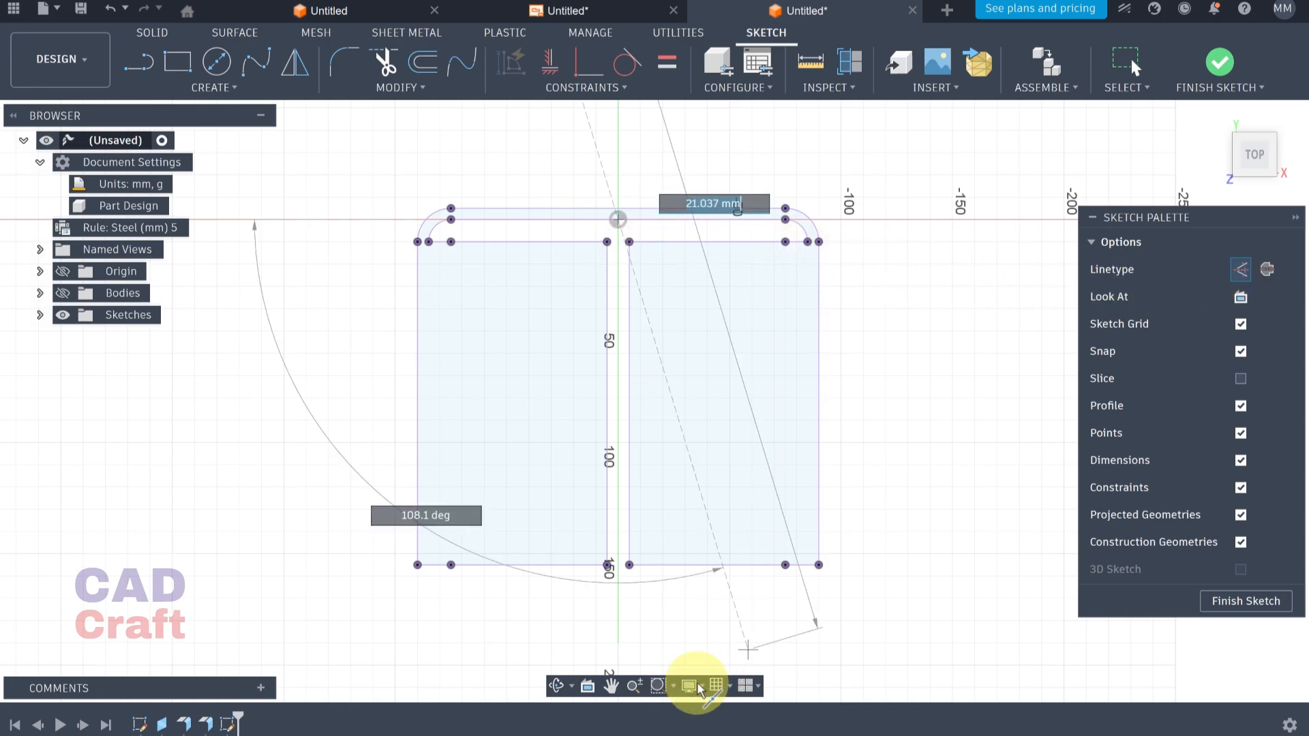
{"action": "double_click", "coordinate": [617, 627]}
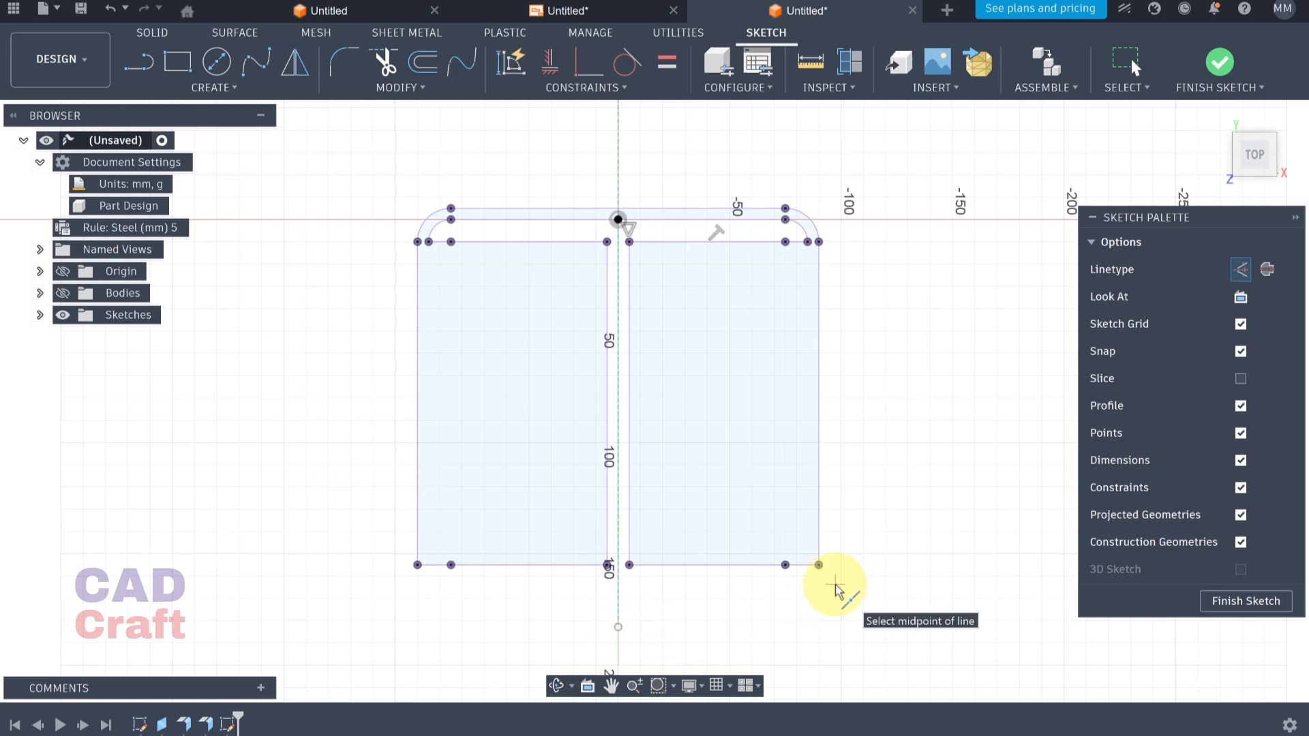
Draw a 75 mm diameter circle centred on the vertical construction line between the two bottom flanges
{"action": "left_click", "coordinate": [216, 61]}
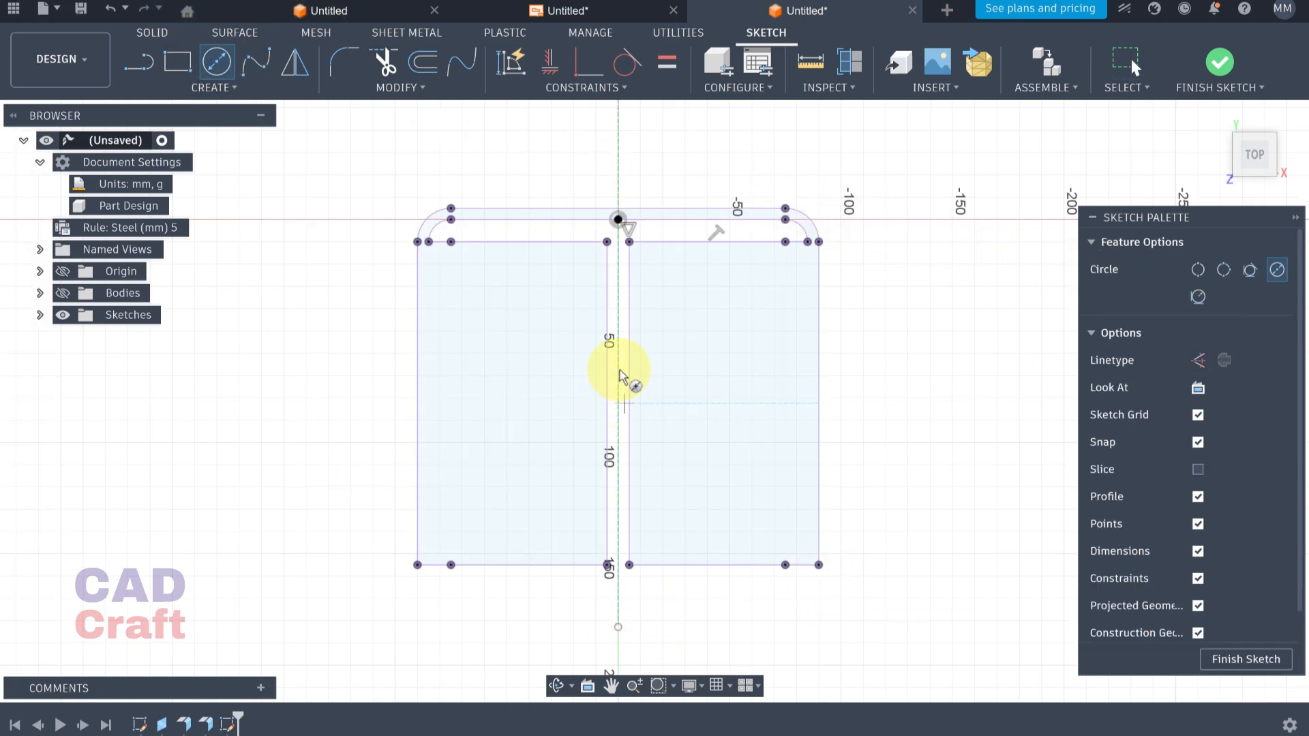
{"action": "scroll", "coordinate": [620, 375], "scroll_direction": "up", "scroll_amount": 2}
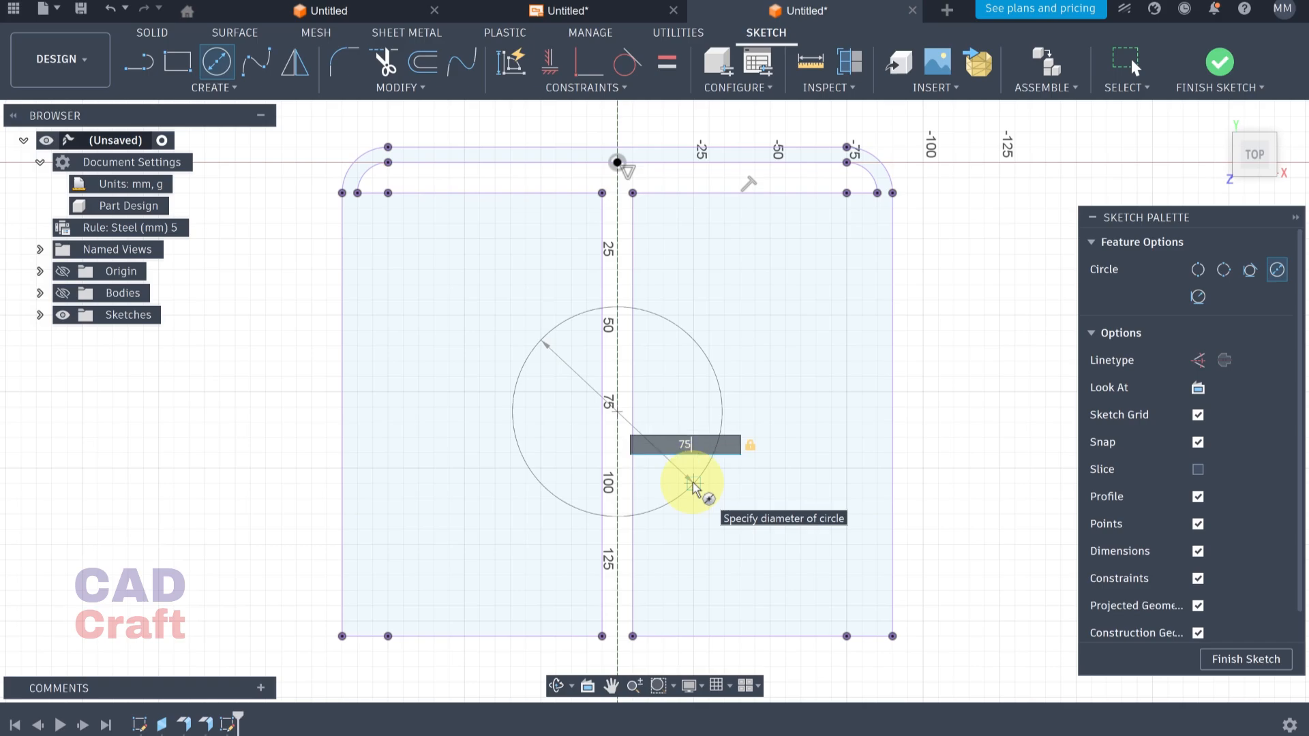
{"action": "key", "text": "Return"}
{"action": "key", "text": "Escape"}
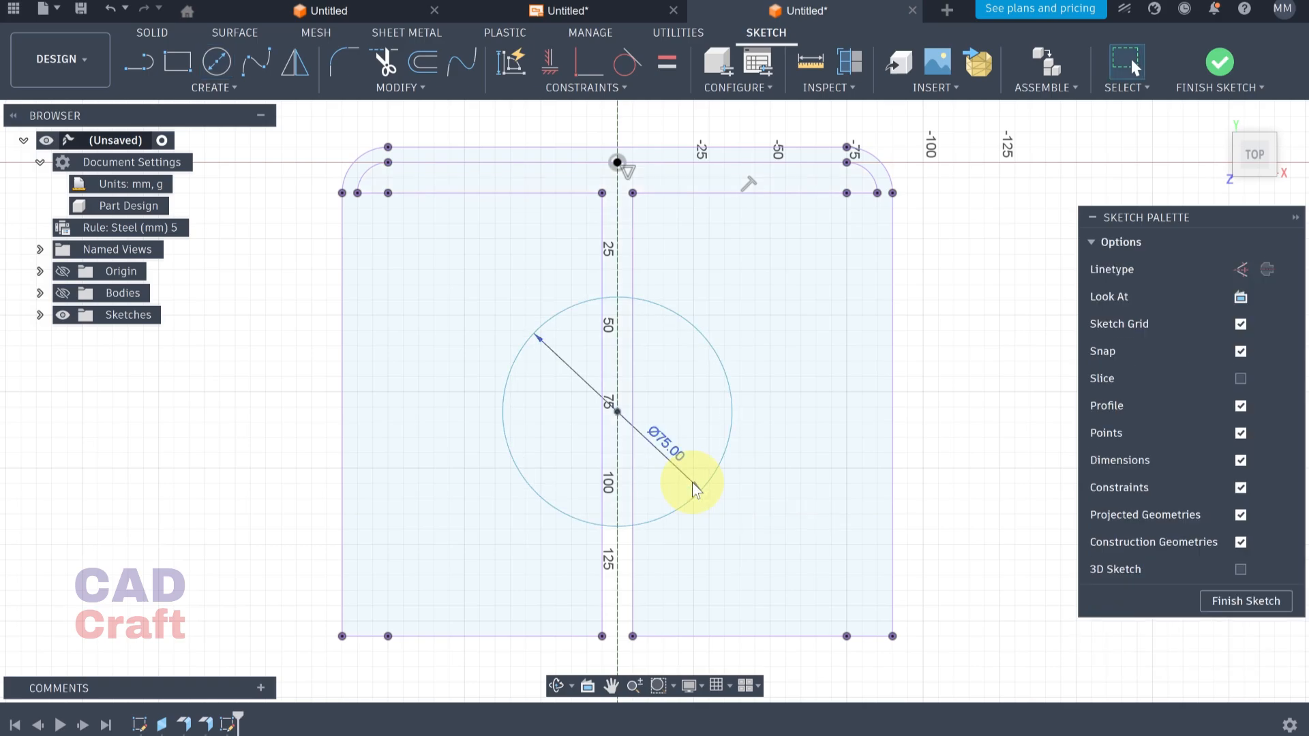
Dimension the circle's centre 72.5 mm from the front edge of the bottom flange
{"action": "left_click", "coordinate": [239, 88]}
{"action": "left_click", "coordinate": [199, 400]}
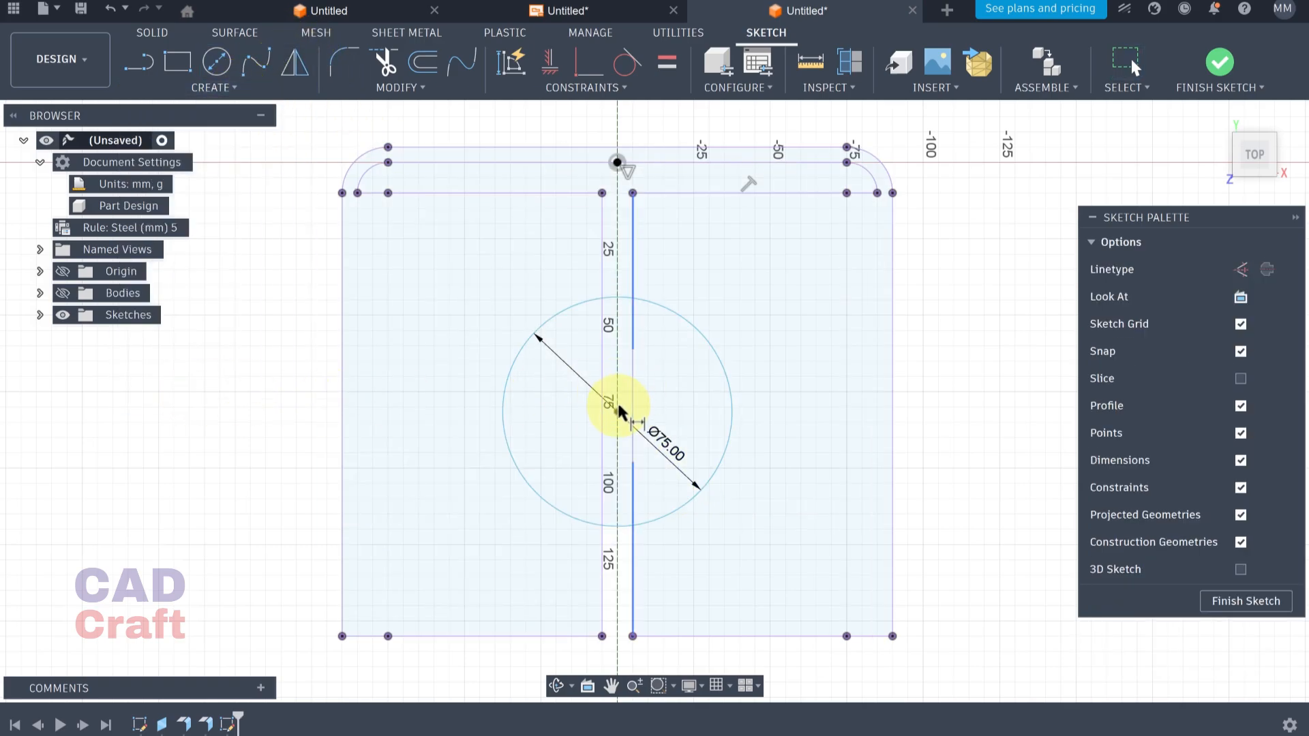
{"action": "left_click", "coordinate": [530, 637]}
{"action": "left_click", "coordinate": [617, 411]}
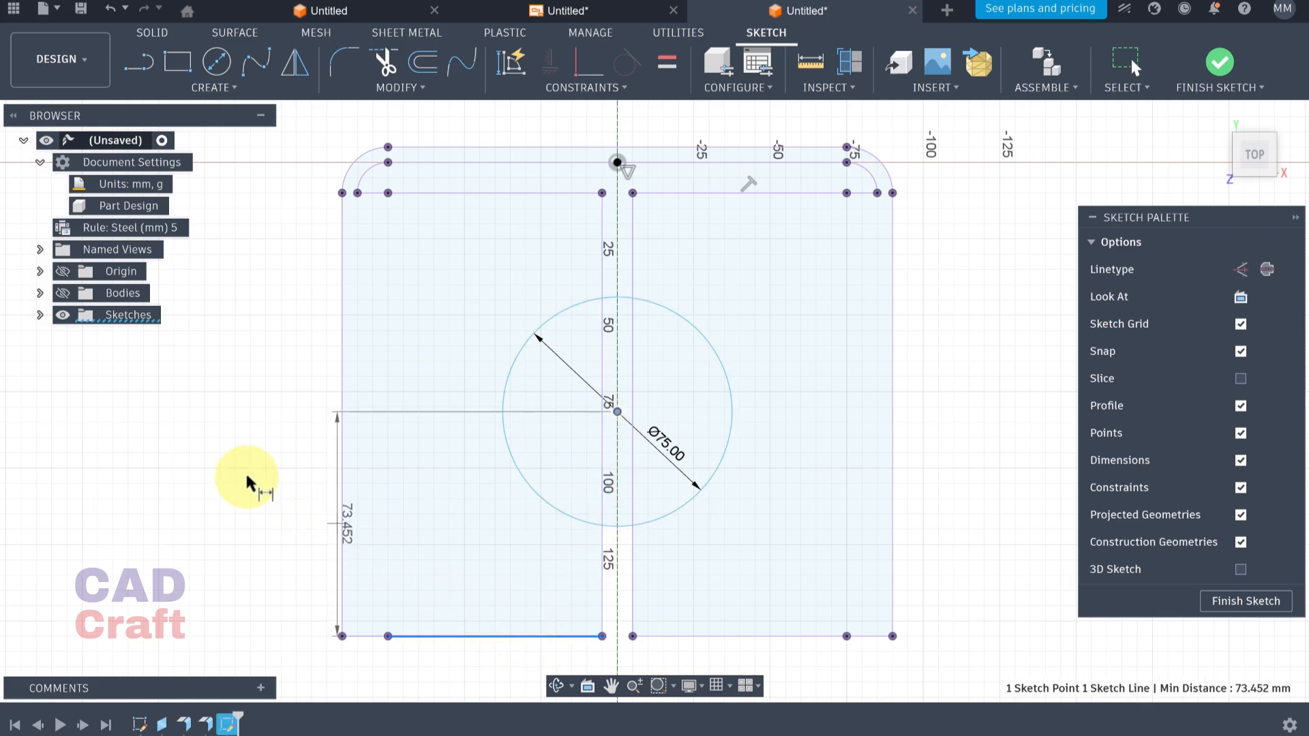
{"action": "left_click", "coordinate": [249, 471]}
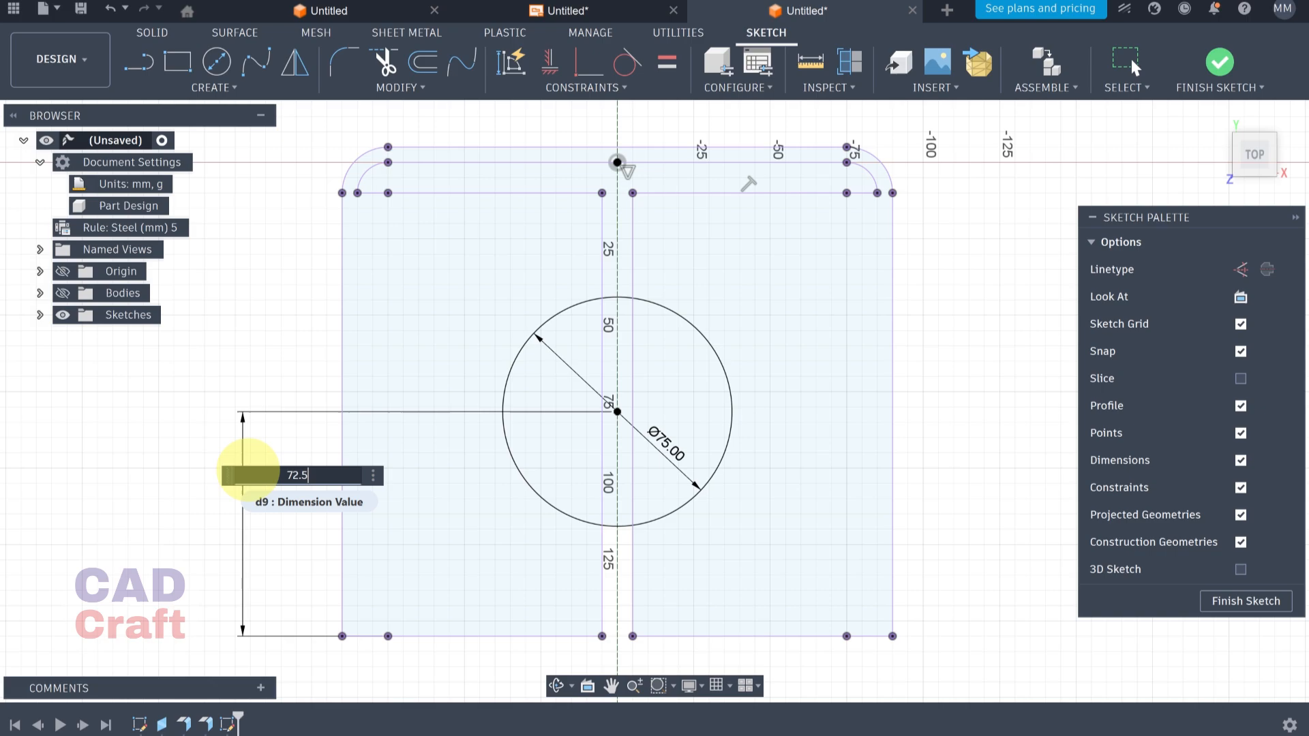
{"action": "key", "text": "Return"}
Draw a three-point arc from the midpoint of one bottom flange's rear edge to the 75 mm circle, bulging towards the centreline
{"action": "scroll", "coordinate": [784, 381], "scroll_direction": "up", "scroll_amount": 3}
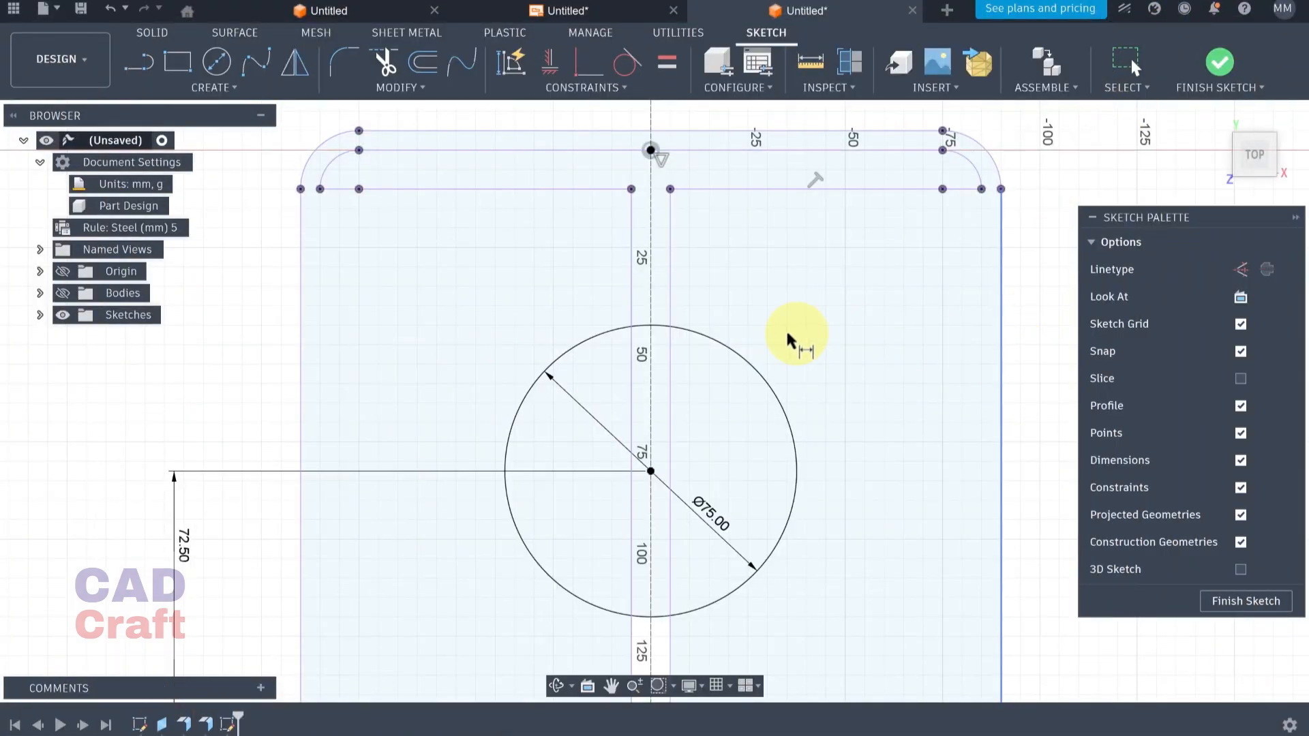
{"action": "scroll", "coordinate": [677, 410], "scroll_direction": "down", "scroll_amount": 1}
{"action": "scroll", "coordinate": [642, 343], "scroll_direction": "up", "scroll_amount": 3}
{"action": "middle_click_drag", "start_coordinate": [641, 328], "coordinate": [663, 412]}
{"action": "left_click", "coordinate": [217, 90]}
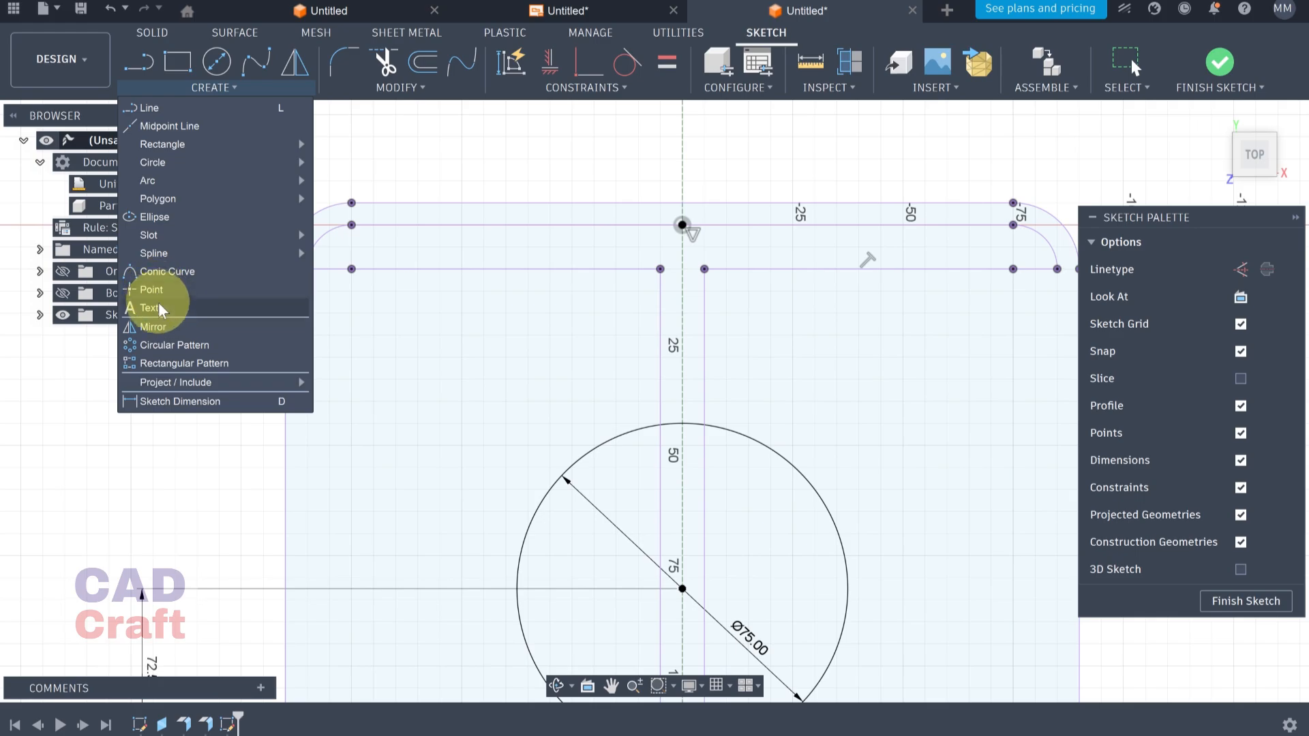
{"action": "mouse_move", "coordinate": [175, 181]}
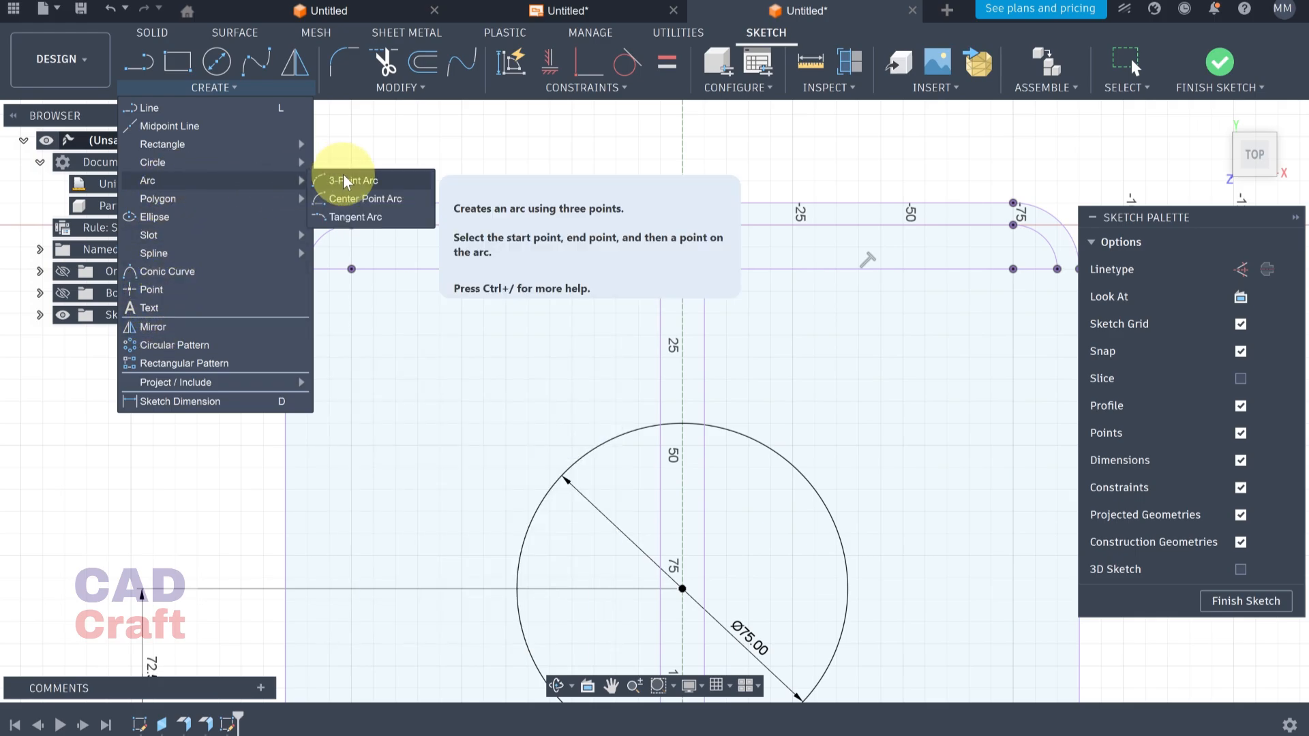
{"action": "left_click", "coordinate": [348, 180]}
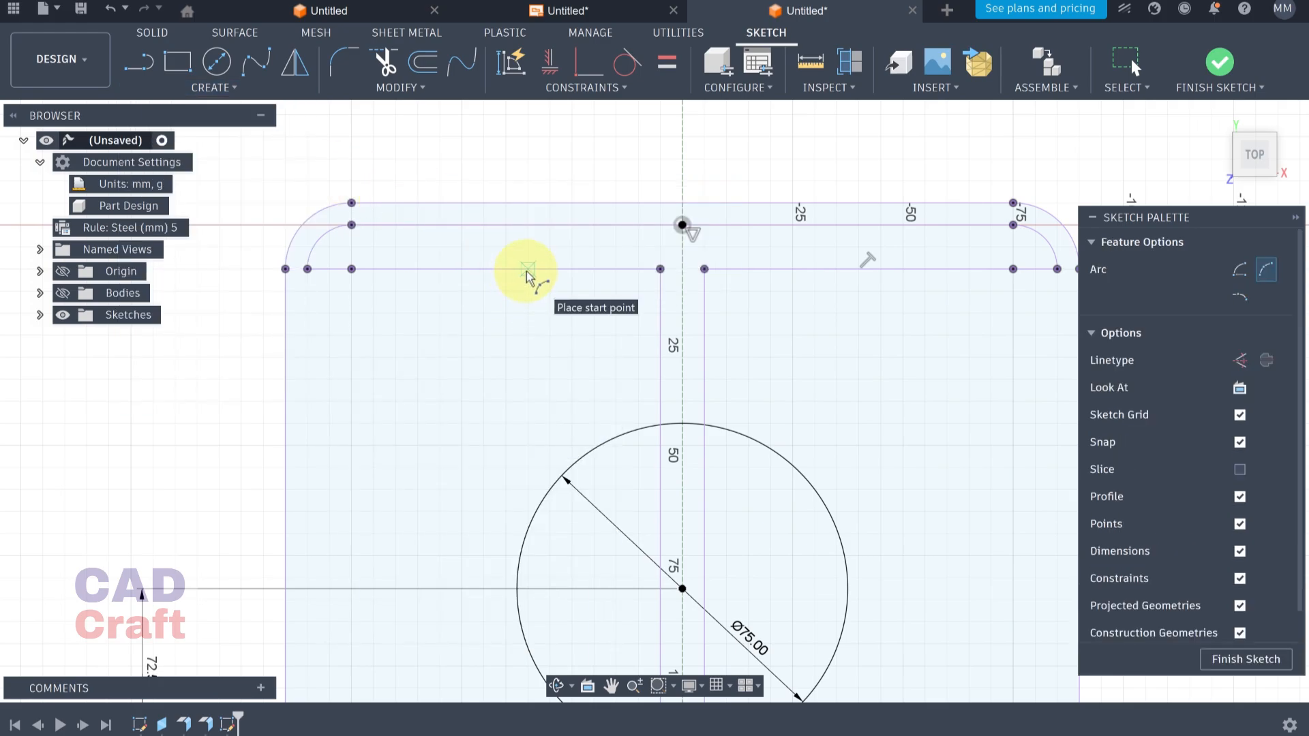
{"action": "left_click", "coordinate": [597, 447]}
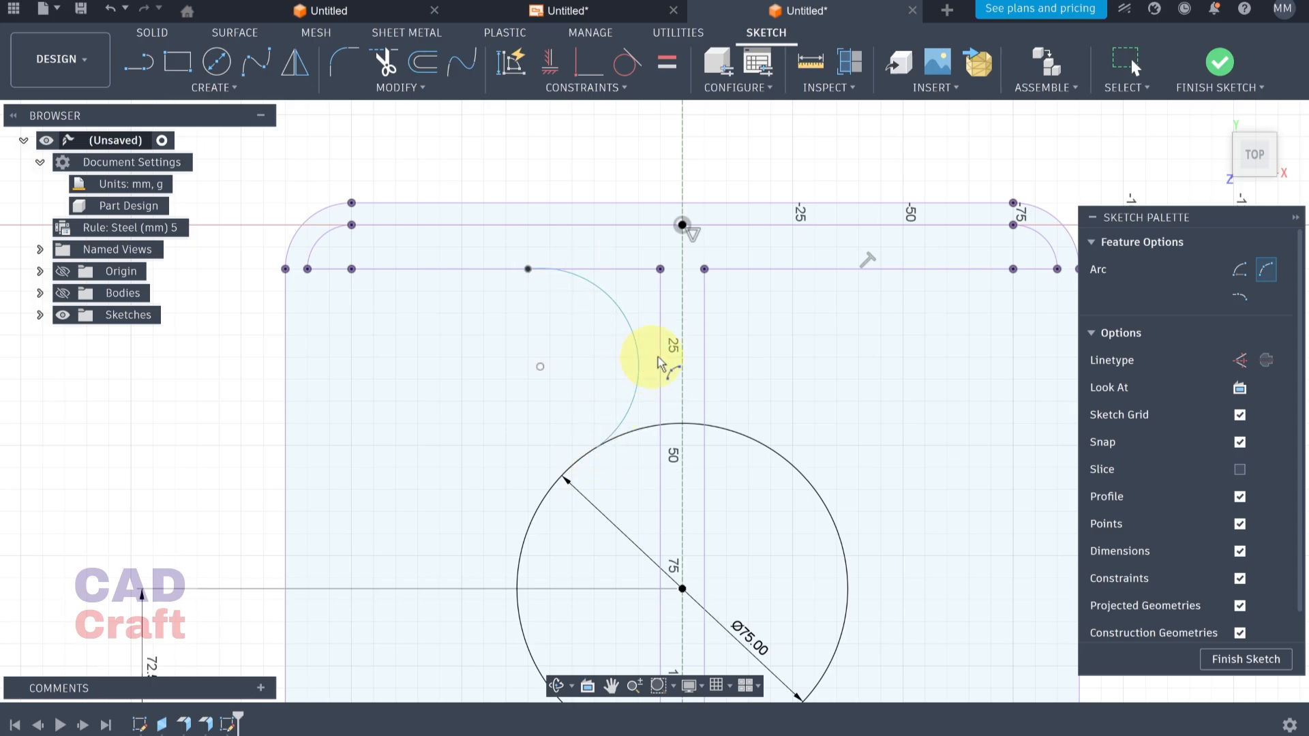
Make the arc tangent to the bottom flange's rear edge, its inner side edge and the 75 mm circle
{"action": "key", "text": "Escape"}
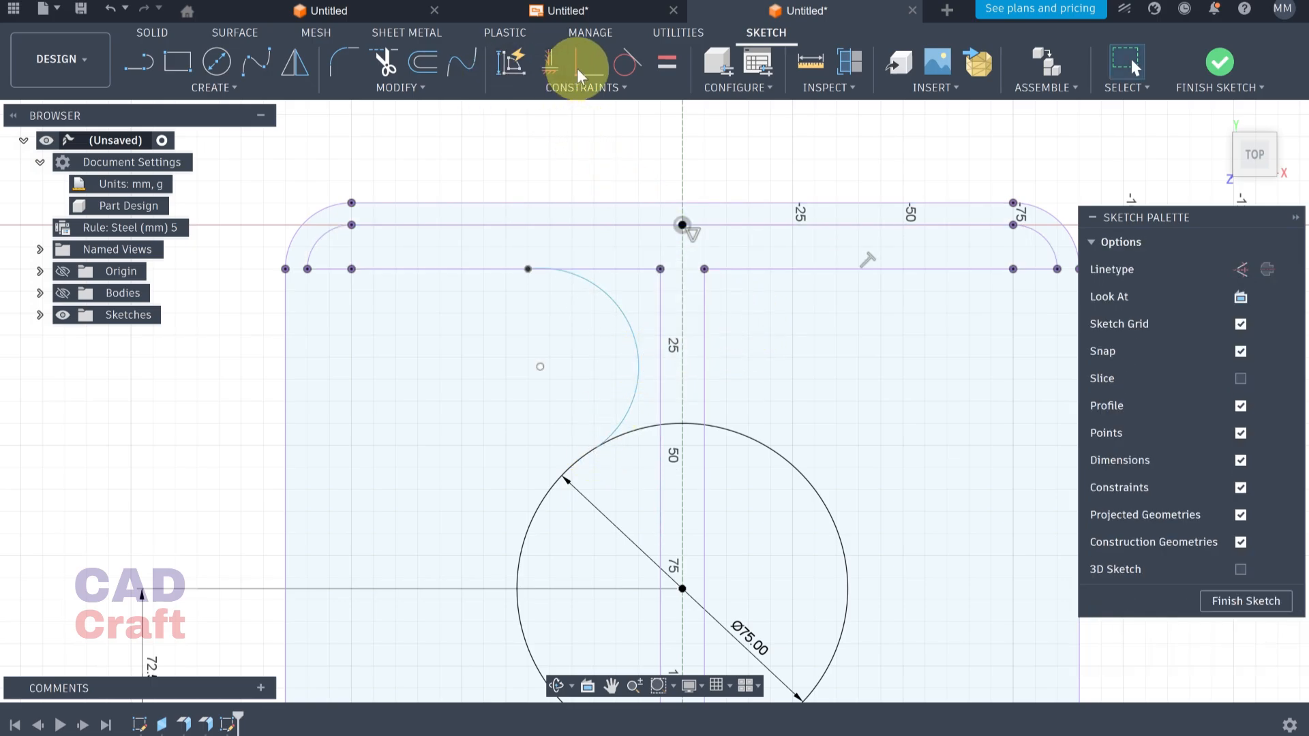
{"action": "left_click", "coordinate": [621, 68]}
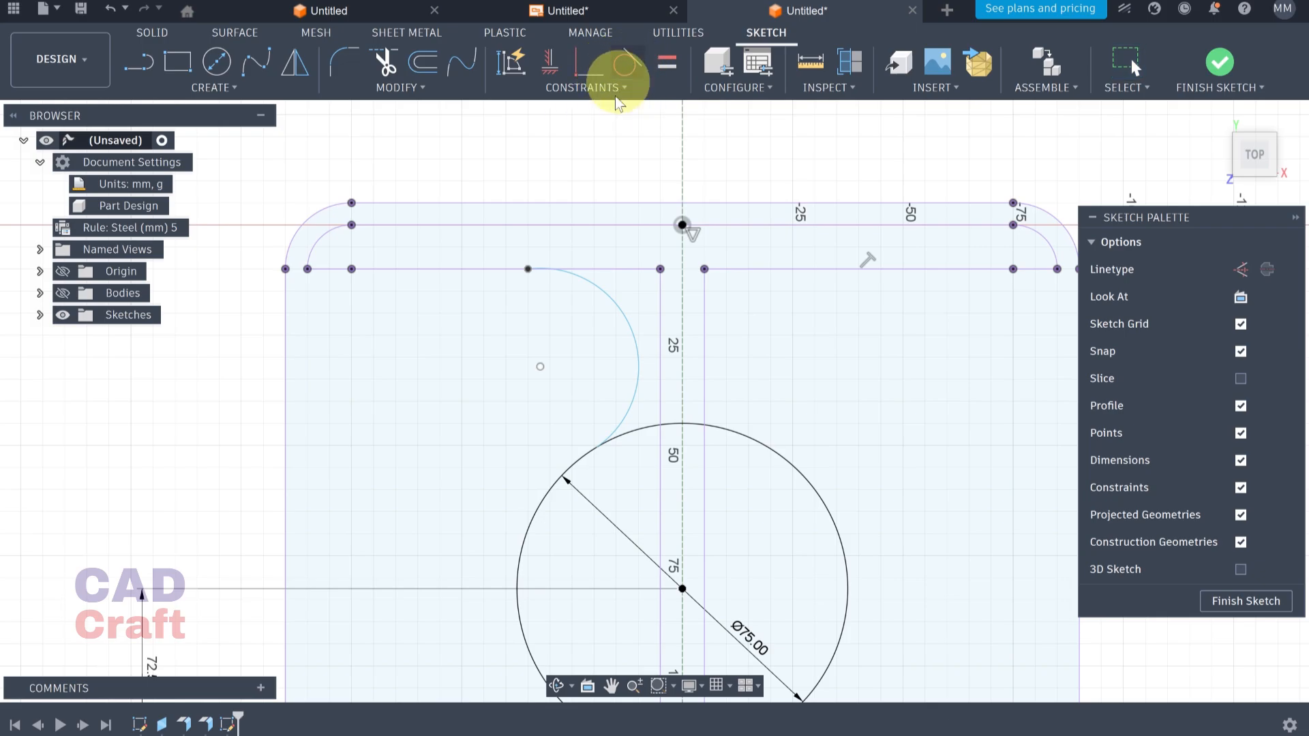
{"action": "left_click", "coordinate": [587, 276]}
{"action": "left_click", "coordinate": [603, 270]}
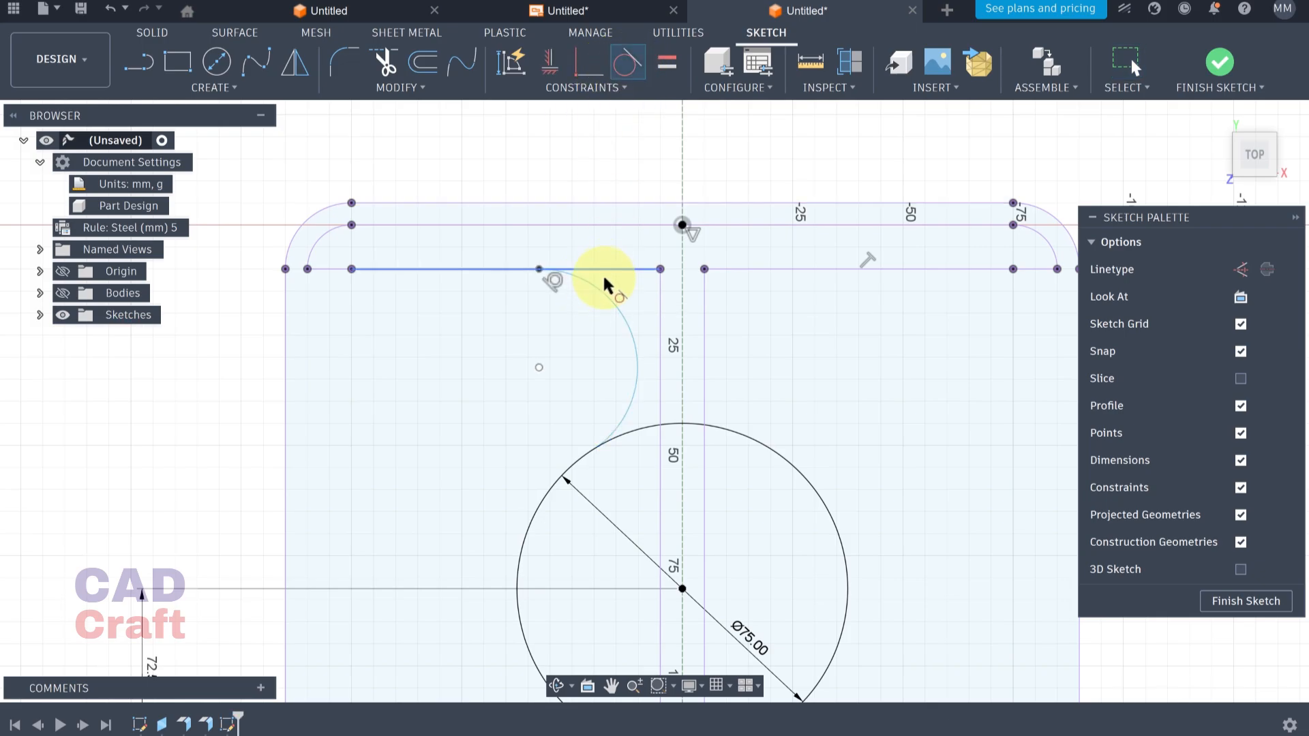
{"action": "left_click", "coordinate": [611, 297]}
{"action": "left_click", "coordinate": [660, 315]}
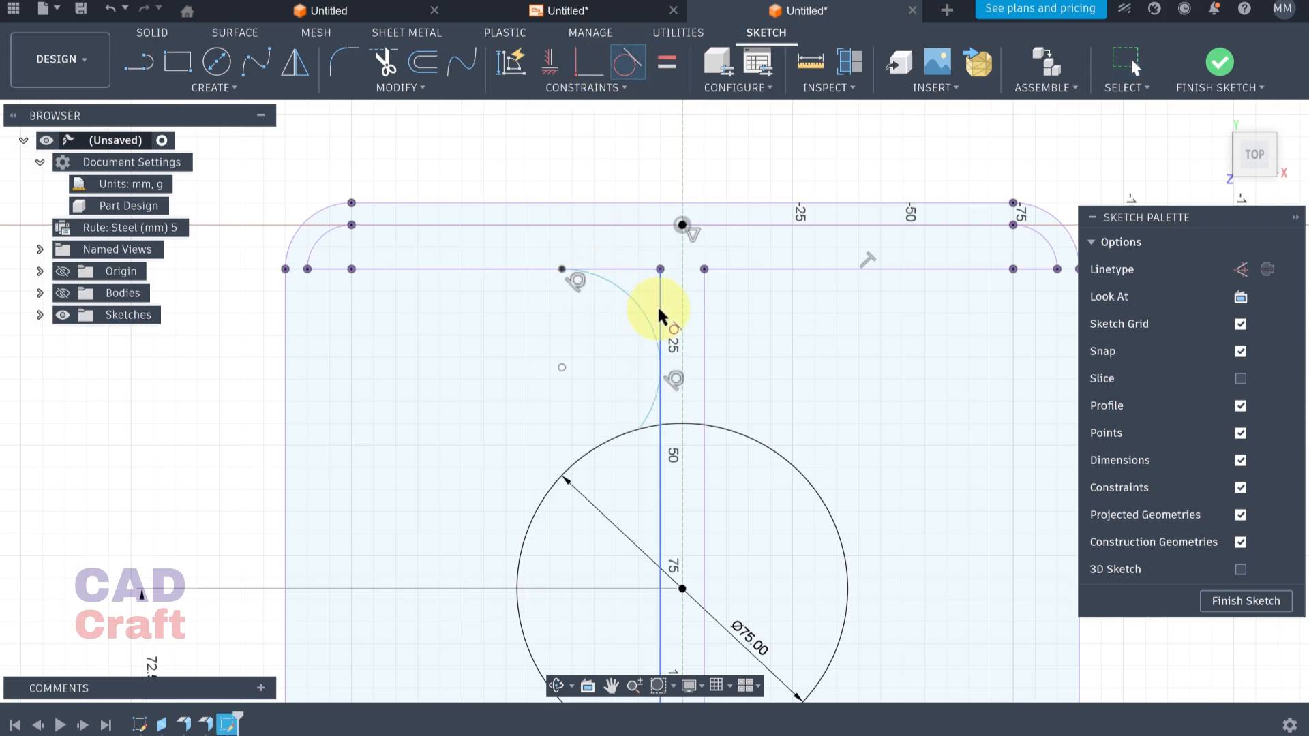
{"action": "left_click", "coordinate": [648, 412]}
{"action": "left_click", "coordinate": [611, 433]}
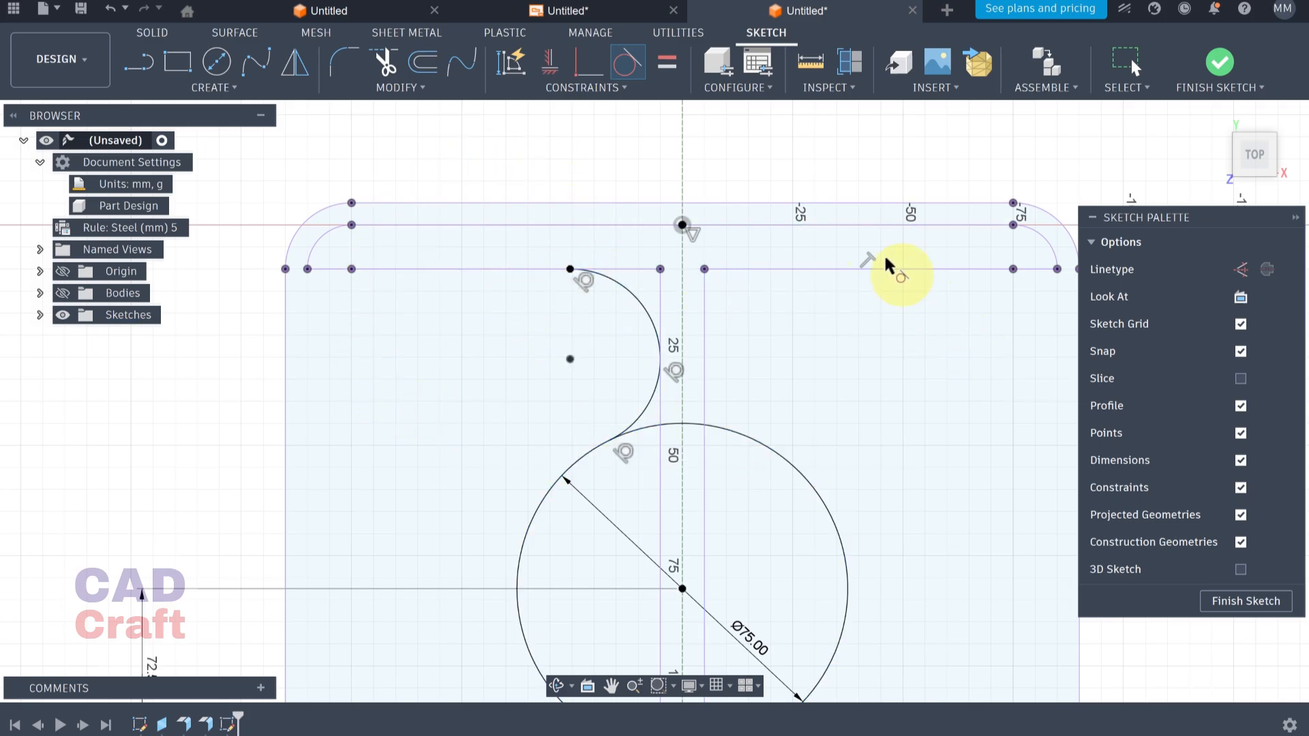
Mirror the rear tangent arc across the vertical construction line onto the other bottom flange
{"action": "left_click", "coordinate": [295, 63]}
{"action": "left_click", "coordinate": [647, 317]}
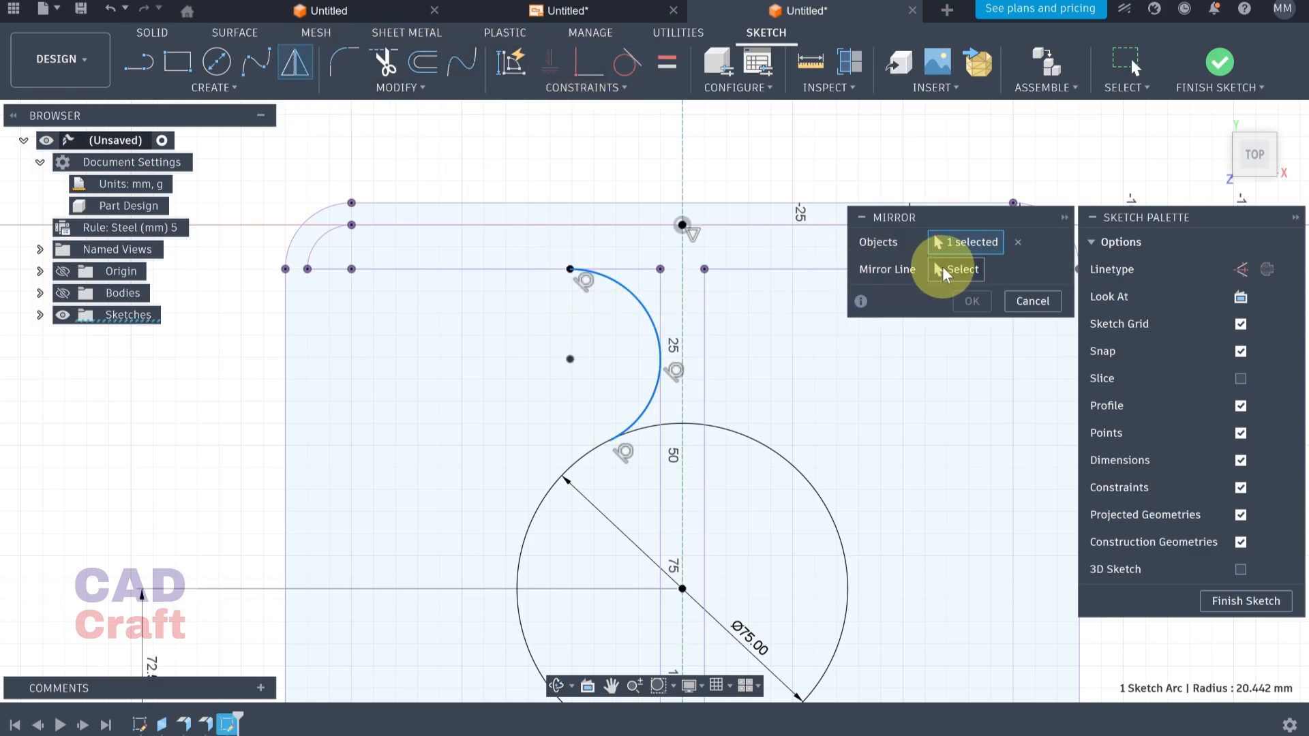
{"action": "left_click", "coordinate": [947, 268]}
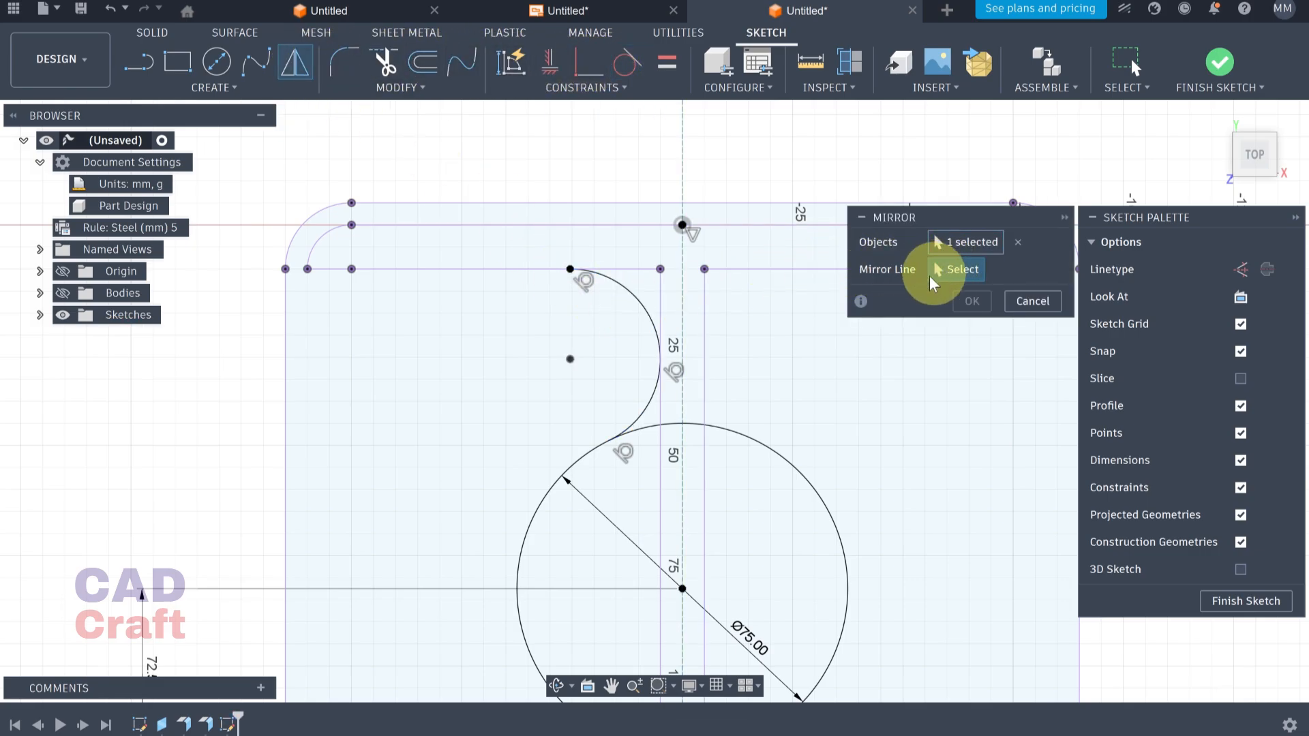
{"action": "left_click", "coordinate": [681, 320]}
{"action": "left_click", "coordinate": [975, 302]}
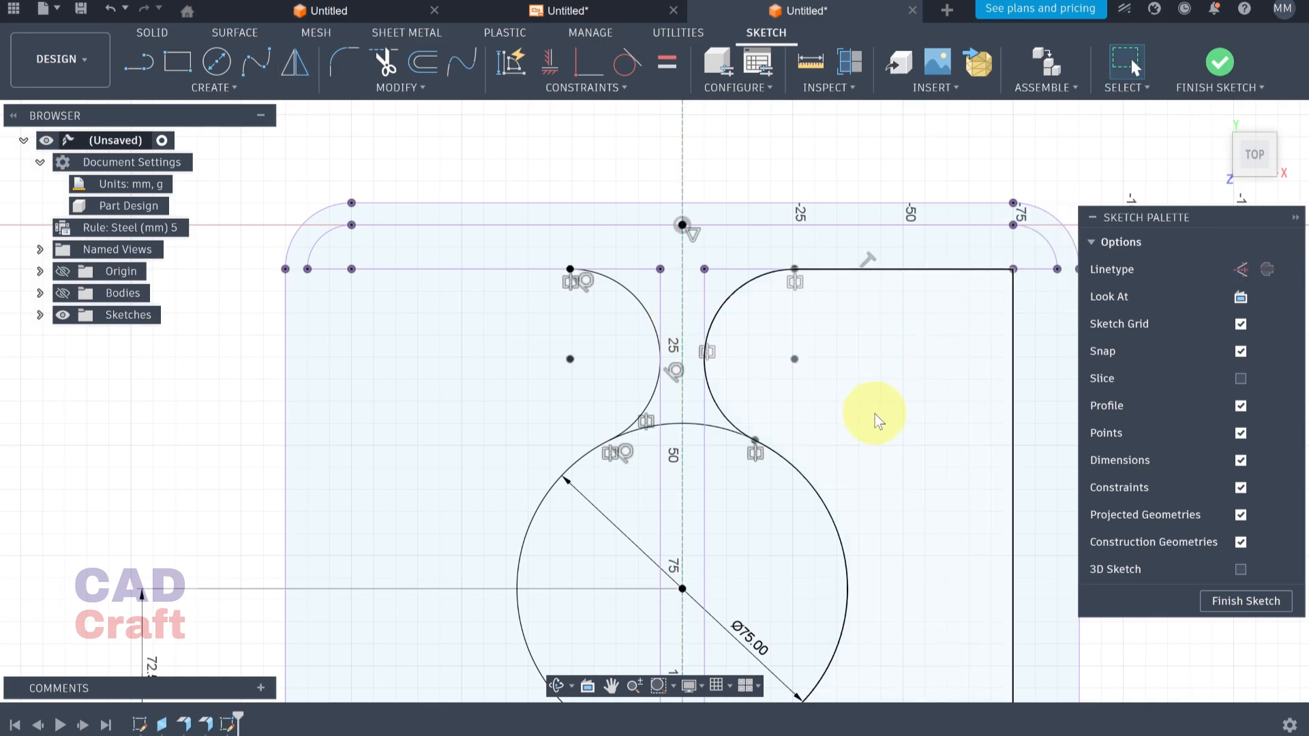
Draw a three-point arc between the 75 mm circle and the same flange's front edge, bulging towards the centreline
{"action": "scroll", "coordinate": [866, 416], "scroll_direction": "down", "scroll_amount": 5}
{"action": "middle_click_drag", "start_coordinate": [816, 284], "coordinate": [817, 166]}
{"action": "scroll", "coordinate": [718, 370], "scroll_direction": "up", "scroll_amount": 4}
{"action": "mouse_move", "coordinate": [682, 401]}
{"action": "middle_mouse_down"}
{"action": "mouse_move", "coordinate": [662, 416]}
{"action": "mouse_move", "coordinate": [613, 415]}
{"action": "middle_mouse_up"}
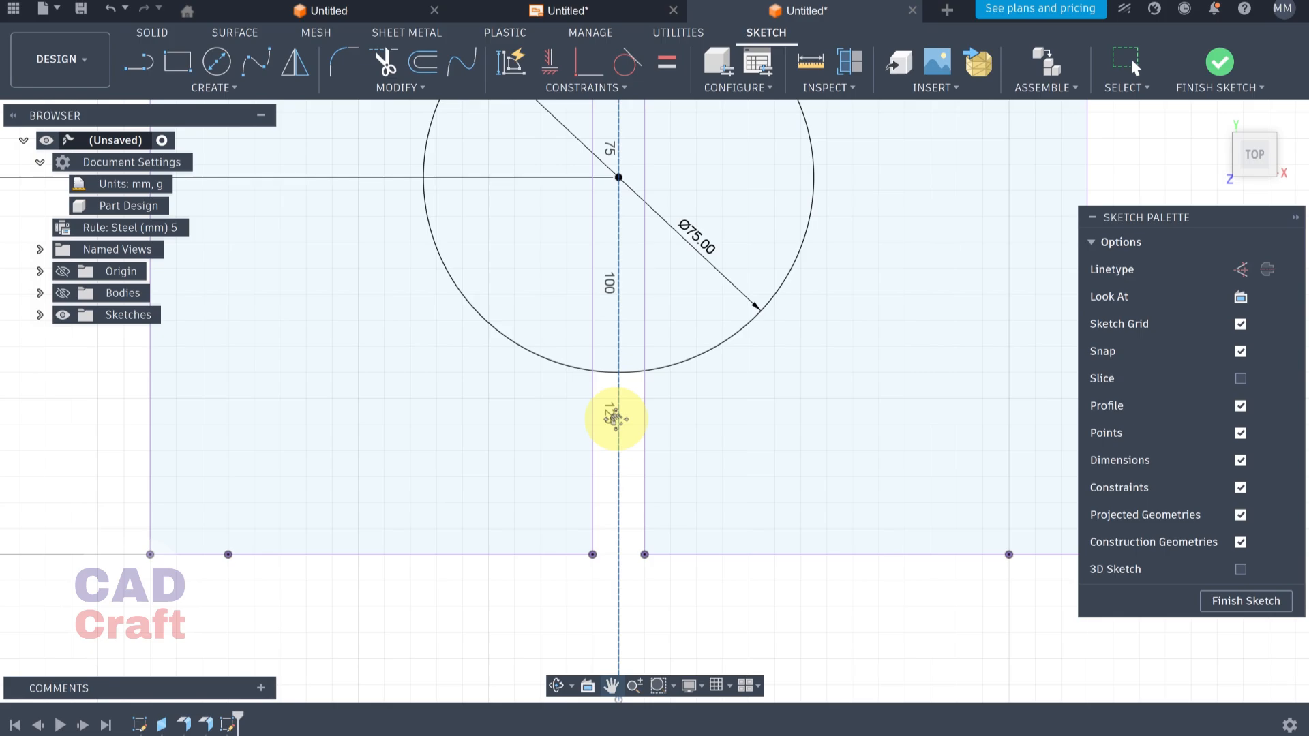
{"action": "left_click", "coordinate": [229, 85]}
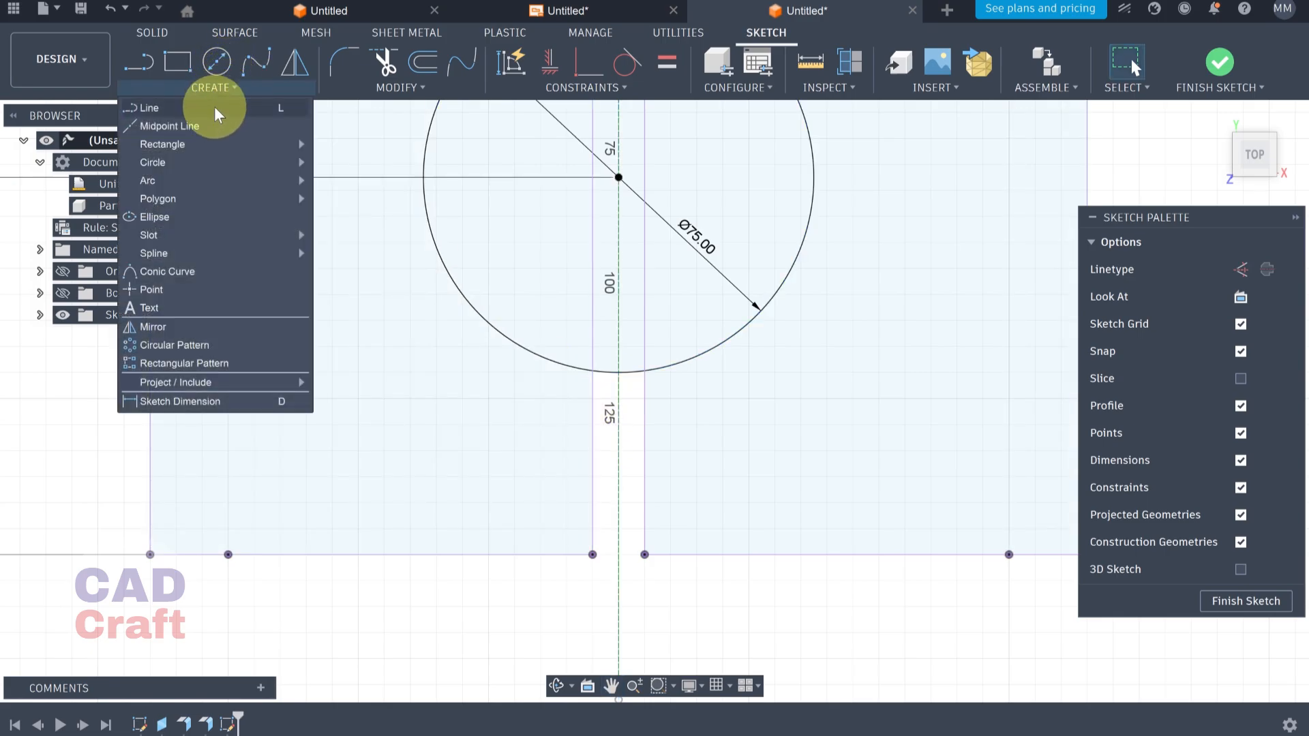
{"action": "mouse_move", "coordinate": [189, 180]}
{"action": "left_click", "coordinate": [355, 181]}
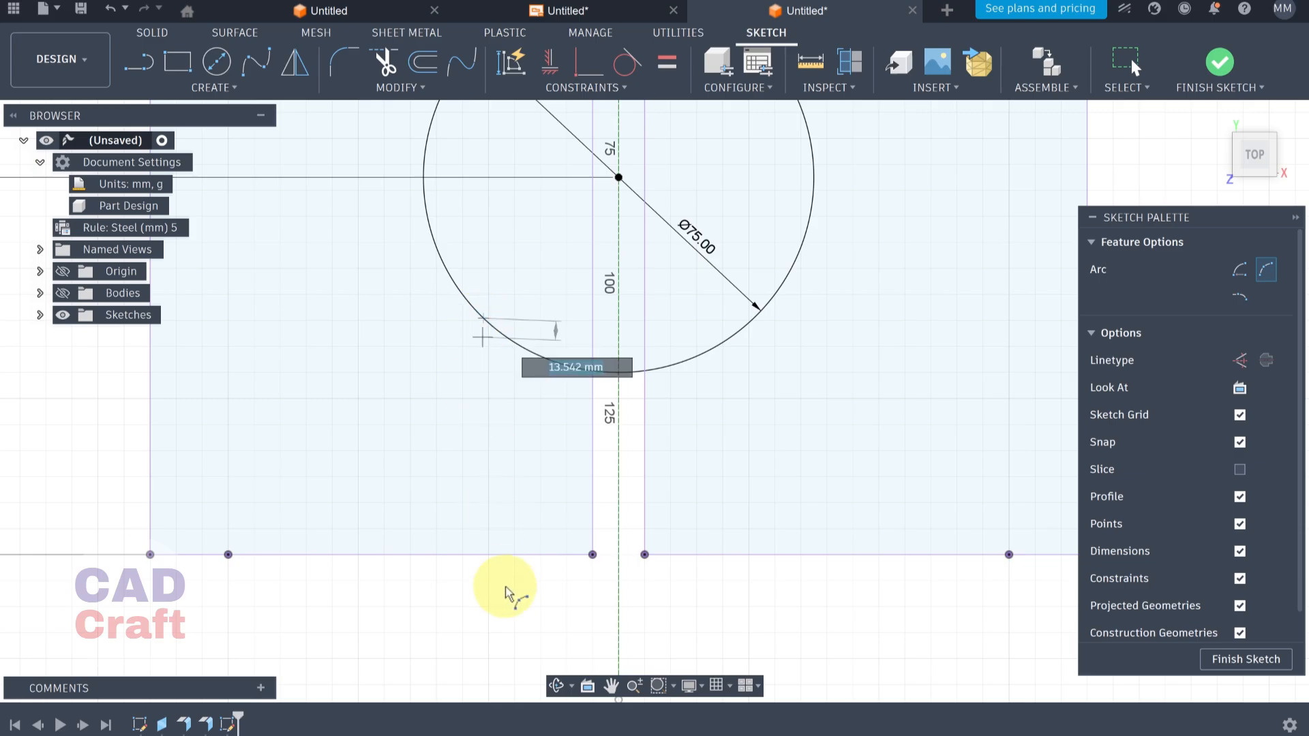
{"action": "left_click", "coordinate": [489, 554]}
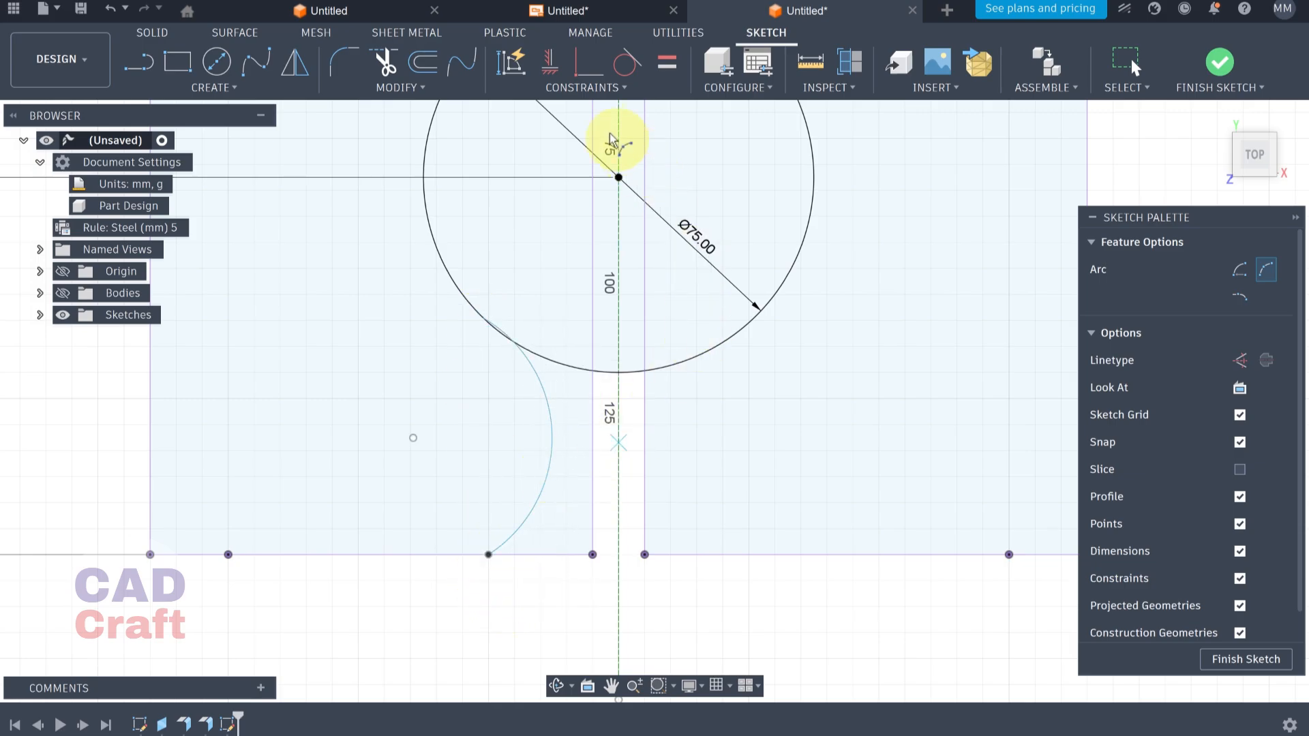
Make the front arc tangent to the 75 mm circle, the flange's inner side edge and its front edge
{"action": "left_click", "coordinate": [629, 61]}
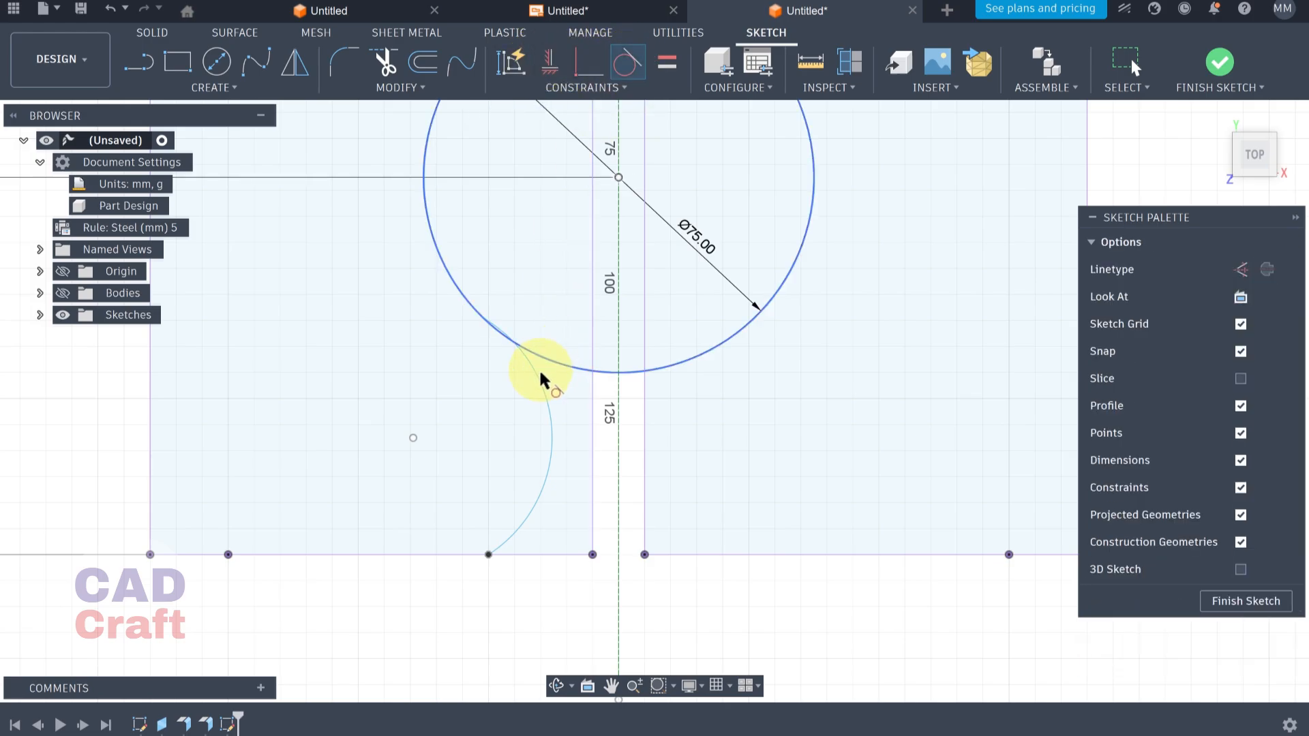
{"action": "left_click", "coordinate": [554, 358]}
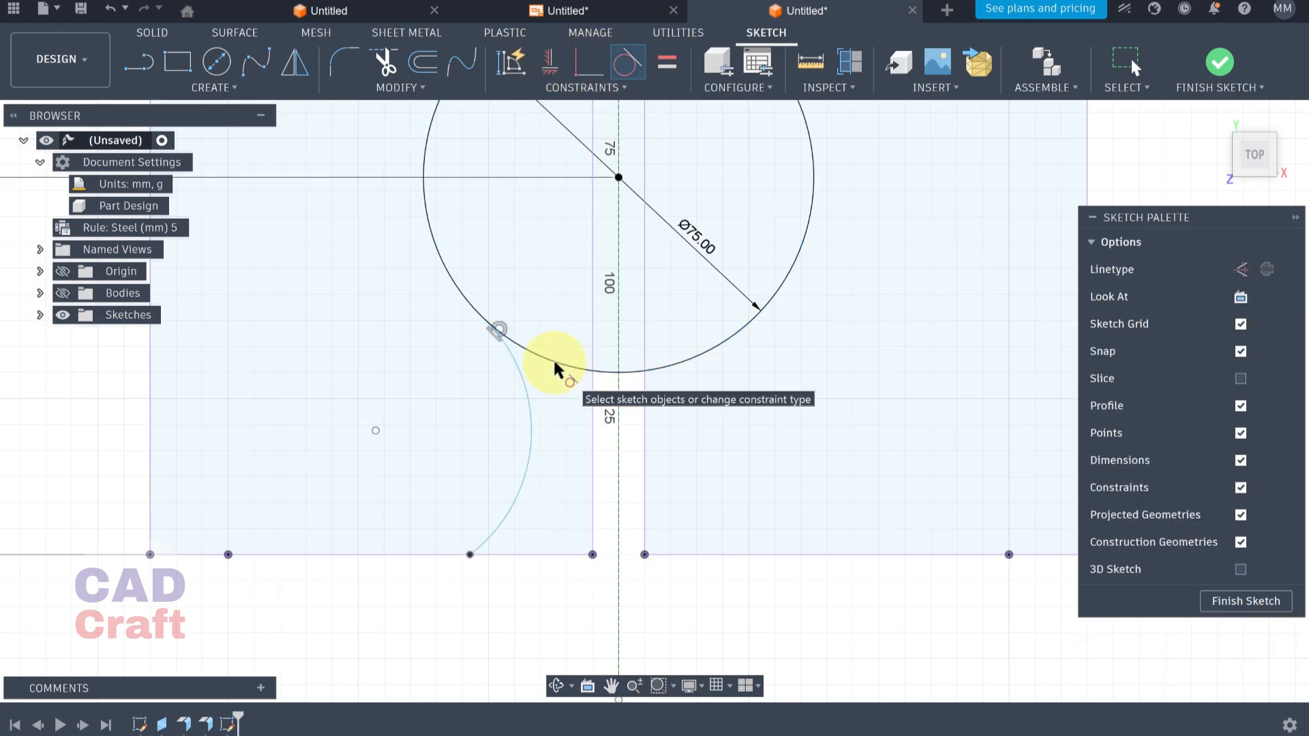
{"action": "left_click", "coordinate": [532, 440]}
{"action": "left_click", "coordinate": [591, 449]}
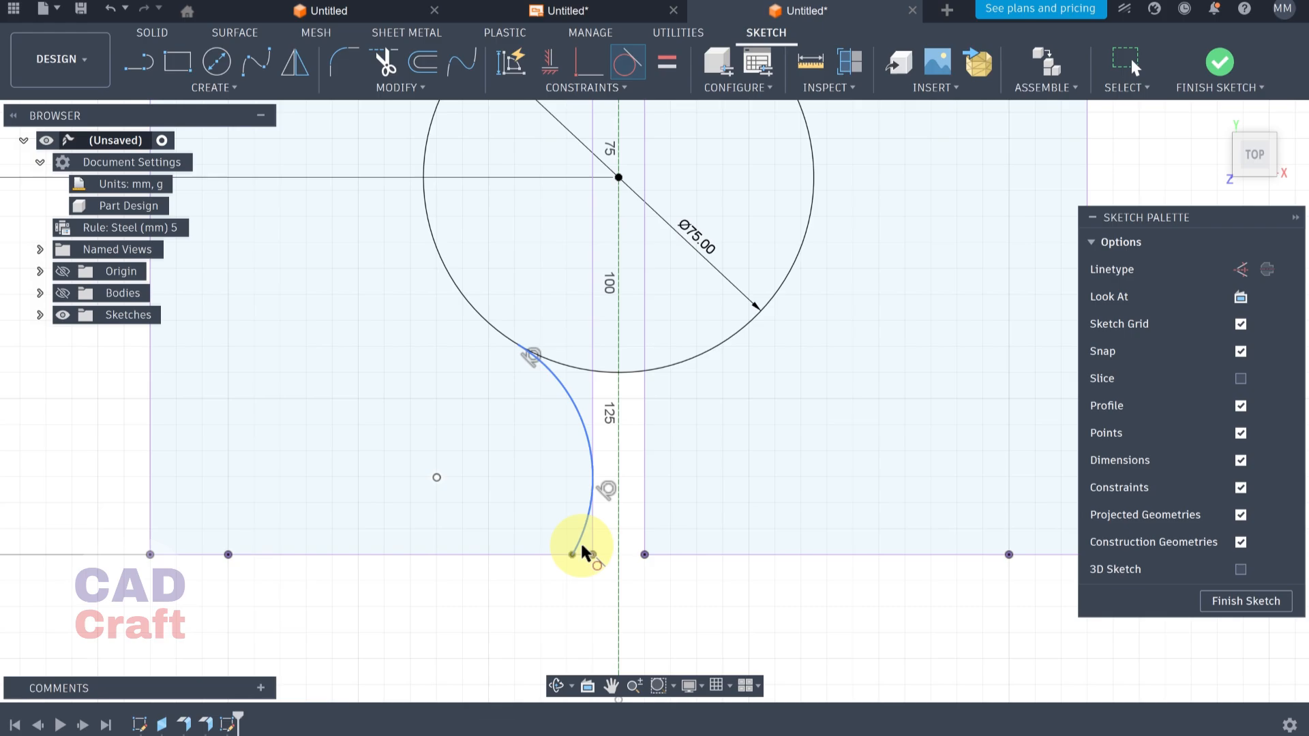
{"action": "left_click", "coordinate": [526, 555]}
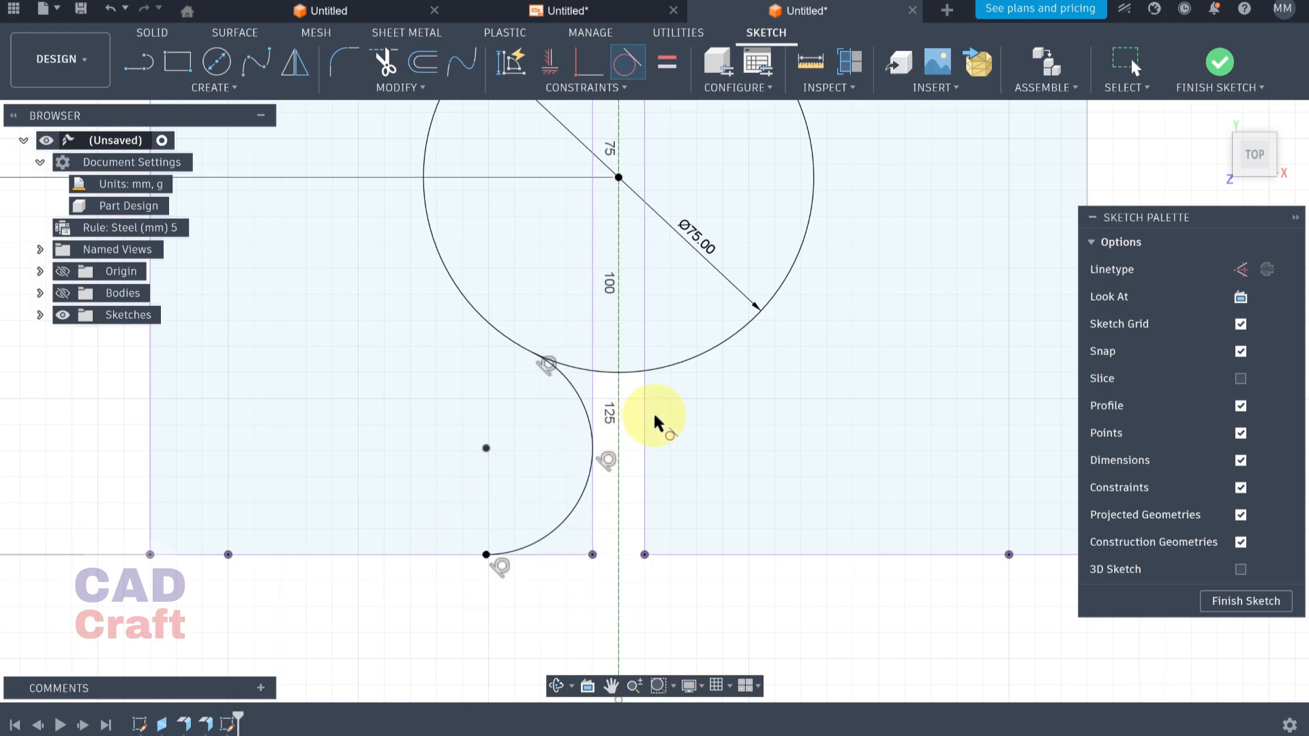
Mirror the front tangent arc across the vertical construction line onto the opposite bottom flange
{"action": "scroll", "coordinate": [638, 417], "scroll_direction": "down", "scroll_amount": 1}
{"action": "middle_click_drag", "start_coordinate": [640, 417], "coordinate": [597, 432]}
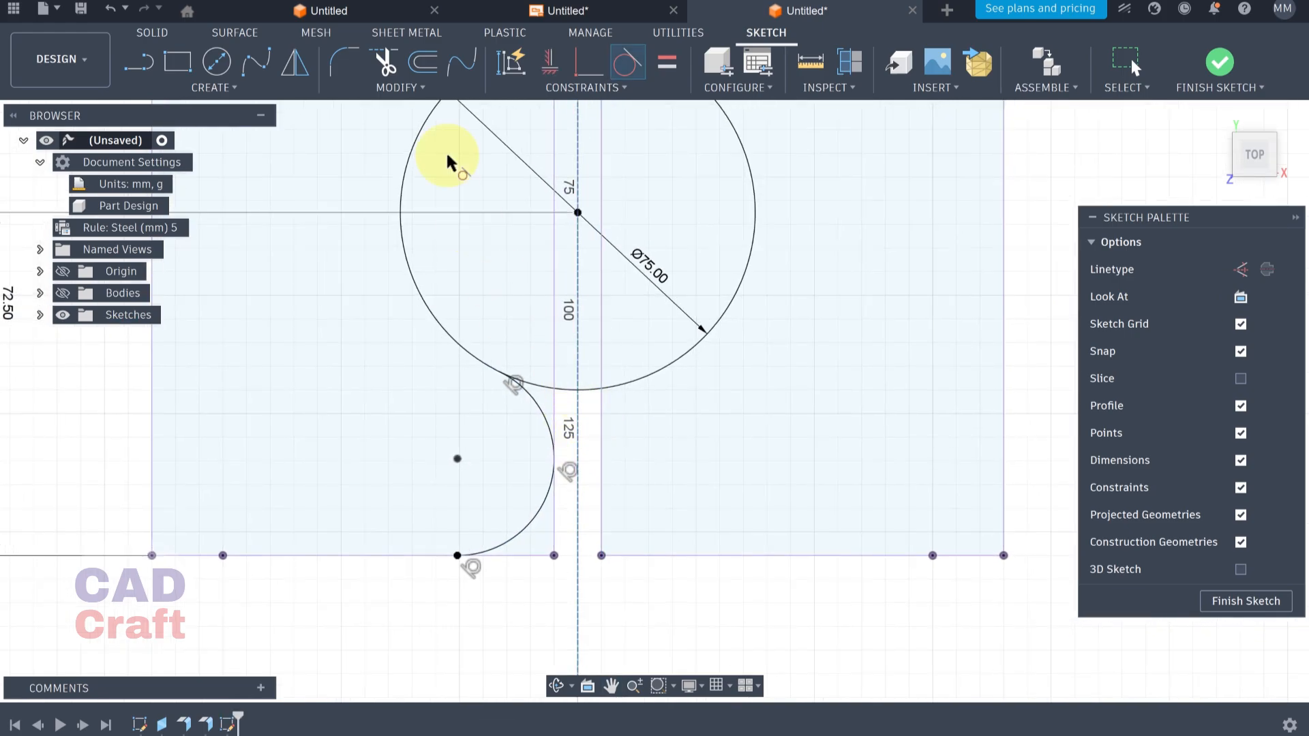
{"action": "left_click", "coordinate": [312, 65]}
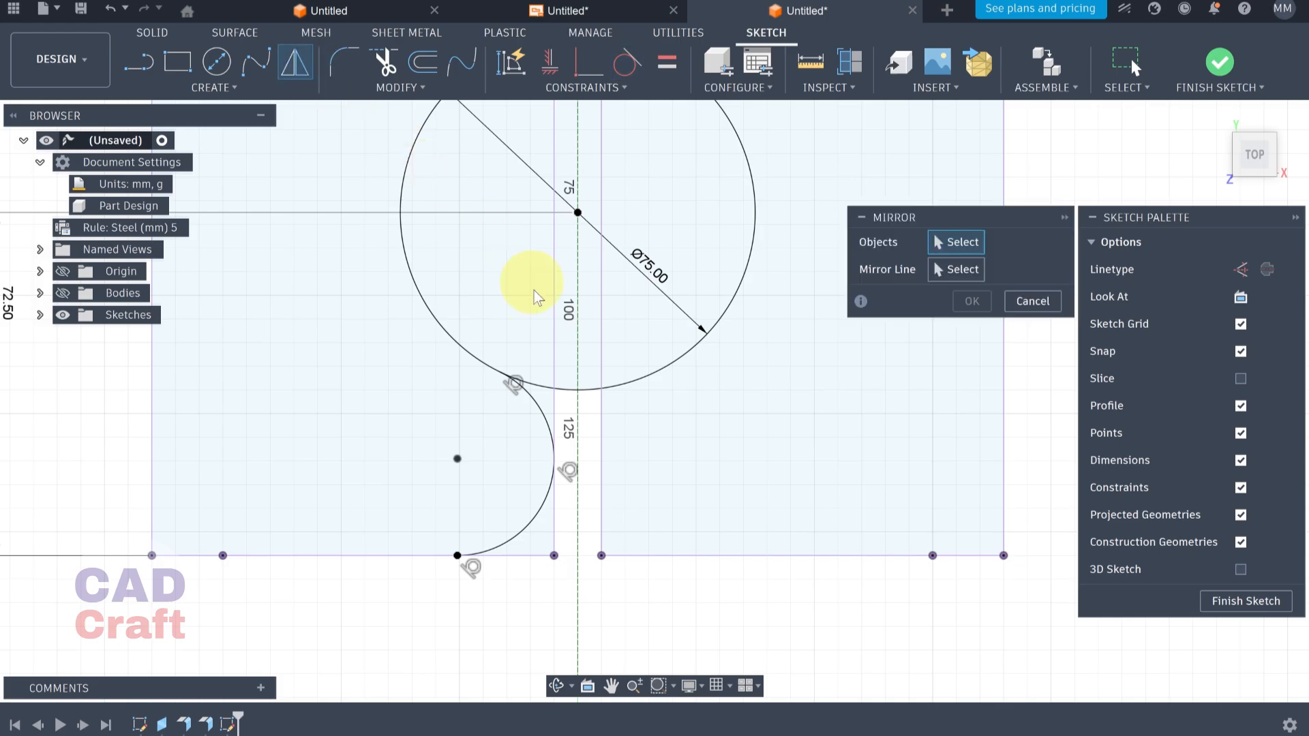
{"action": "left_click", "coordinate": [542, 412]}
{"action": "left_click", "coordinate": [957, 270]}
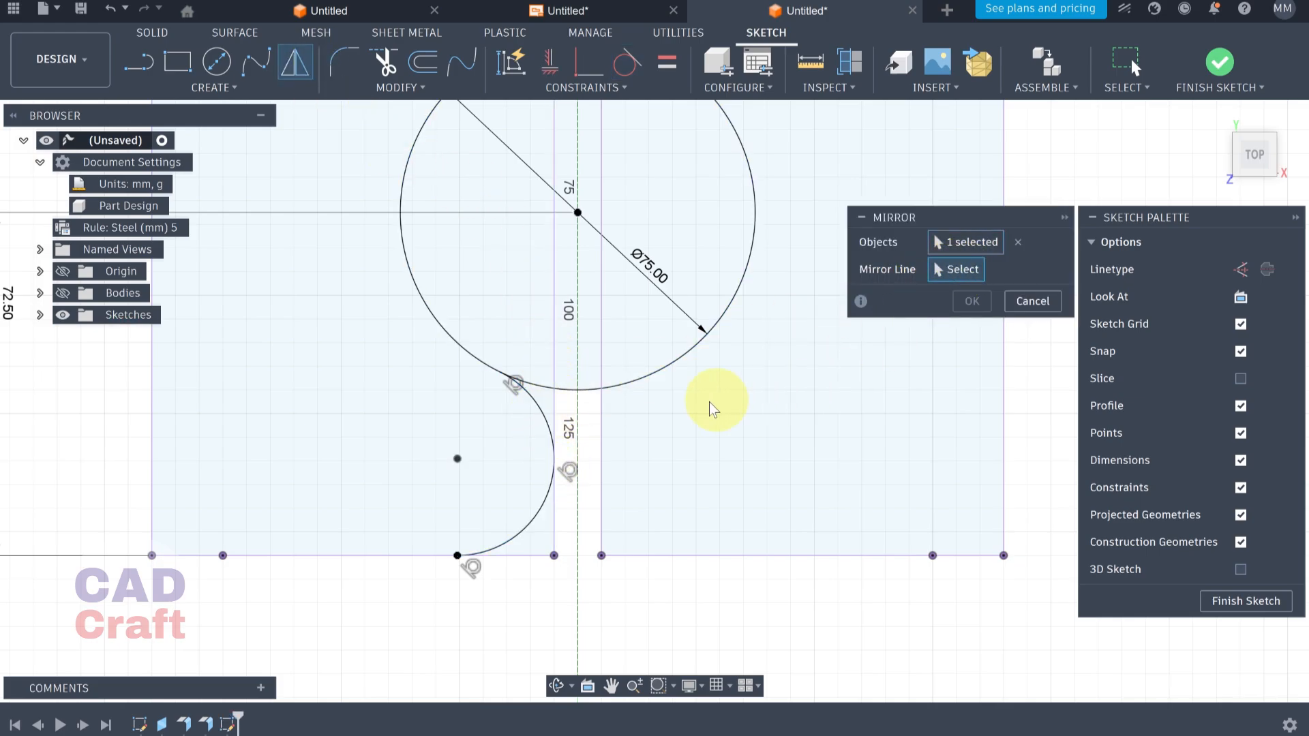
{"action": "left_click", "coordinate": [577, 508]}
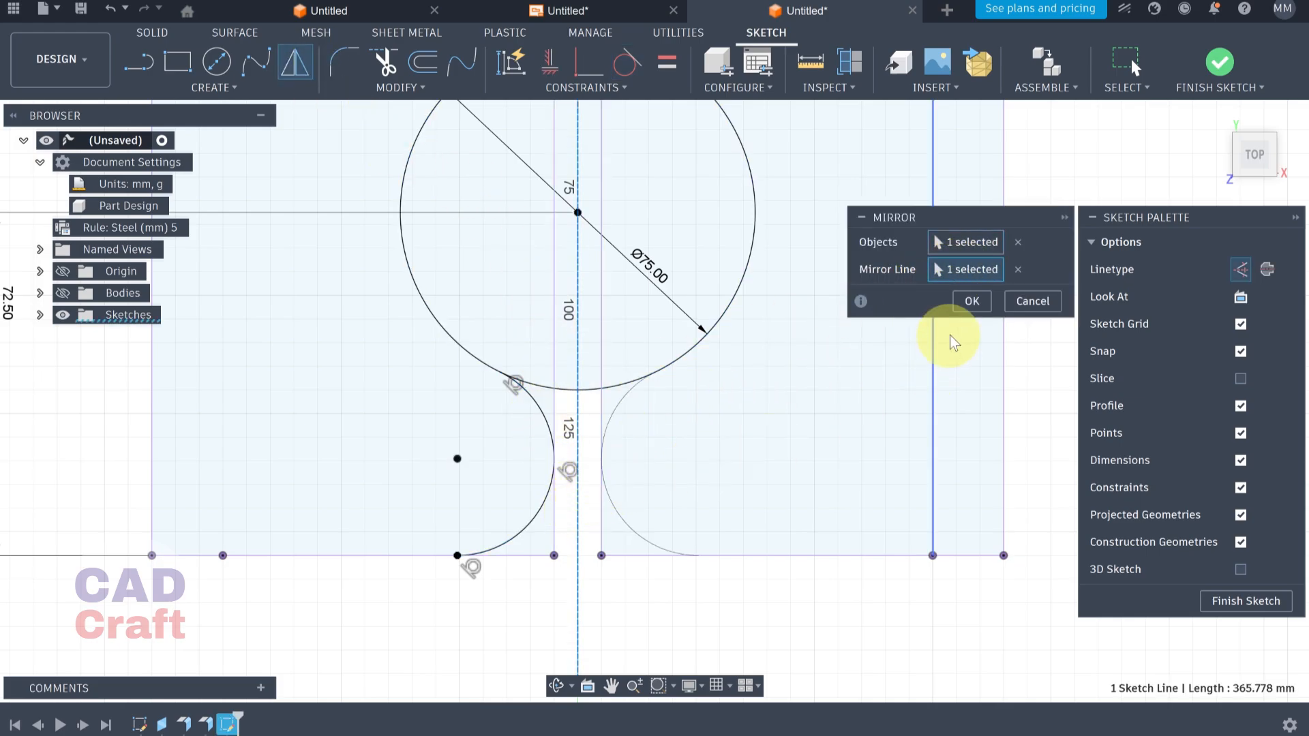
{"action": "left_click", "coordinate": [972, 301]}
Draw a straight line joining the outer ends of the two rear arcs to close the cutout's rear end
{"action": "scroll", "coordinate": [733, 388], "scroll_direction": "down", "scroll_amount": 3}
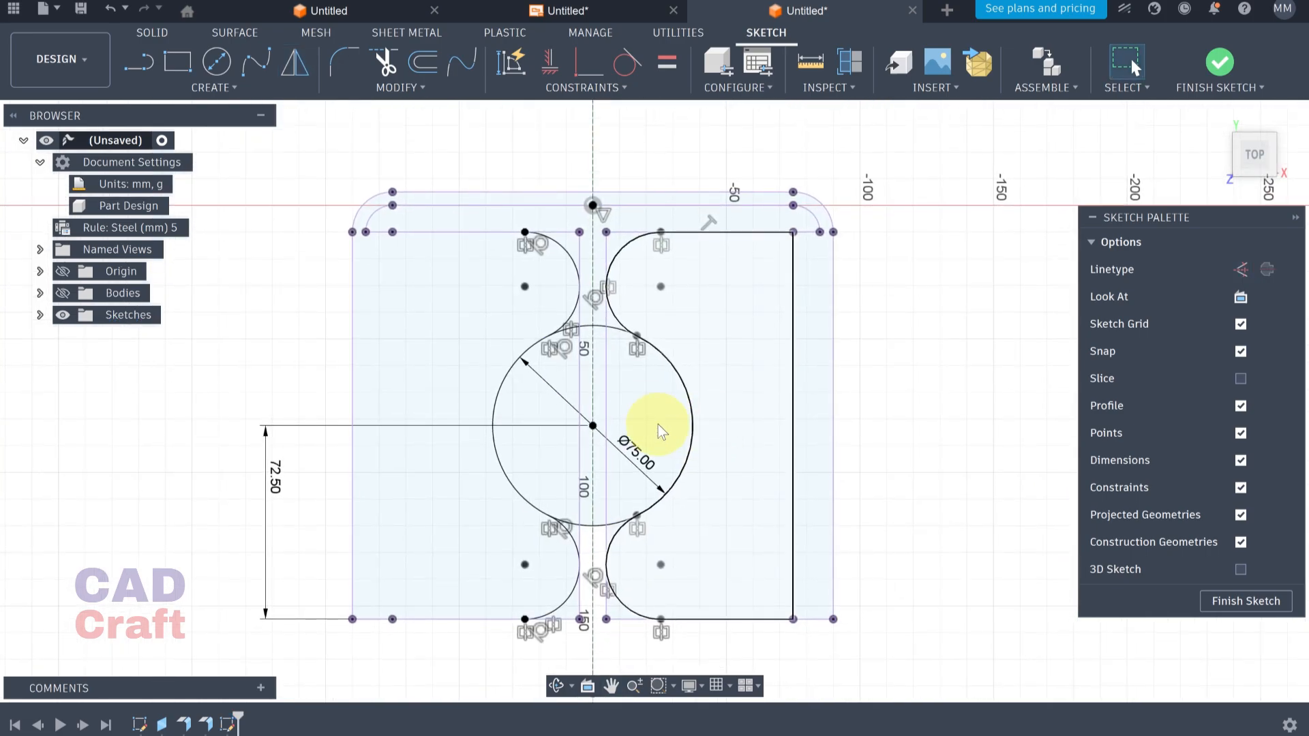
{"action": "left_click", "coordinate": [145, 61]}
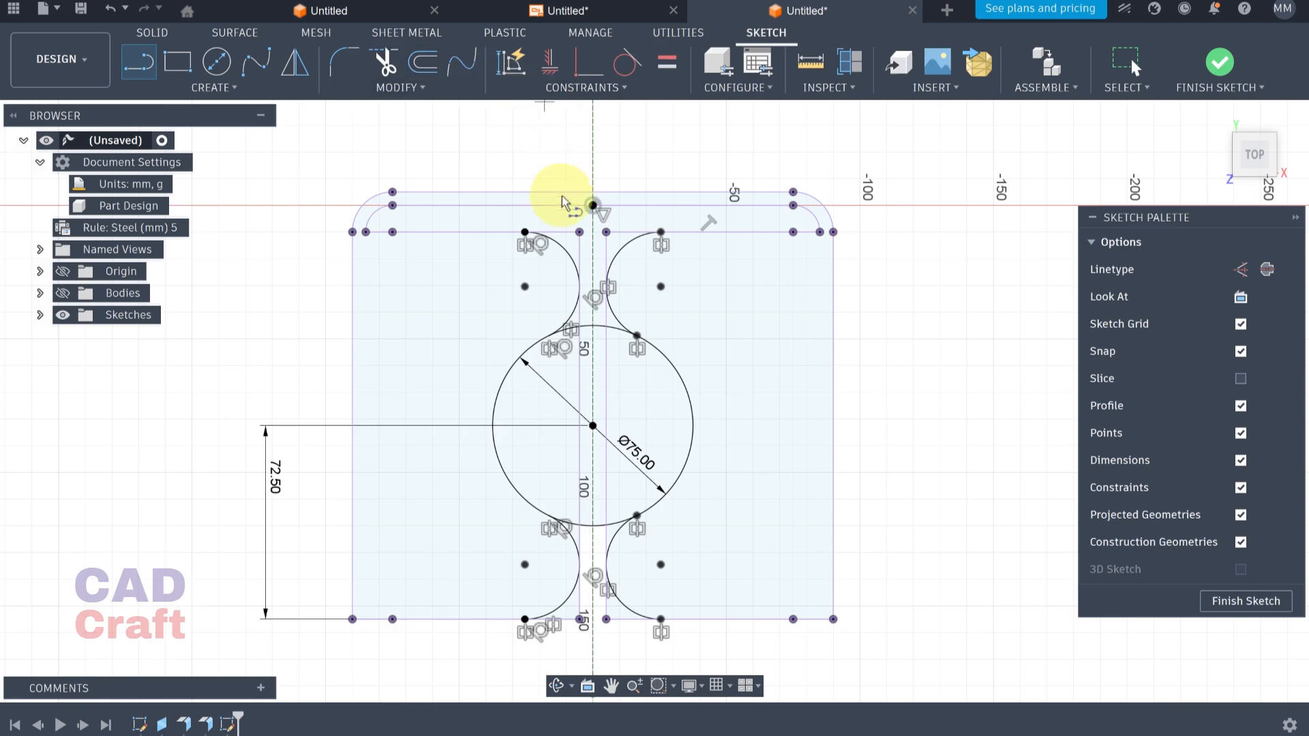
{"action": "scroll", "coordinate": [563, 198], "scroll_direction": "up", "scroll_amount": 5}
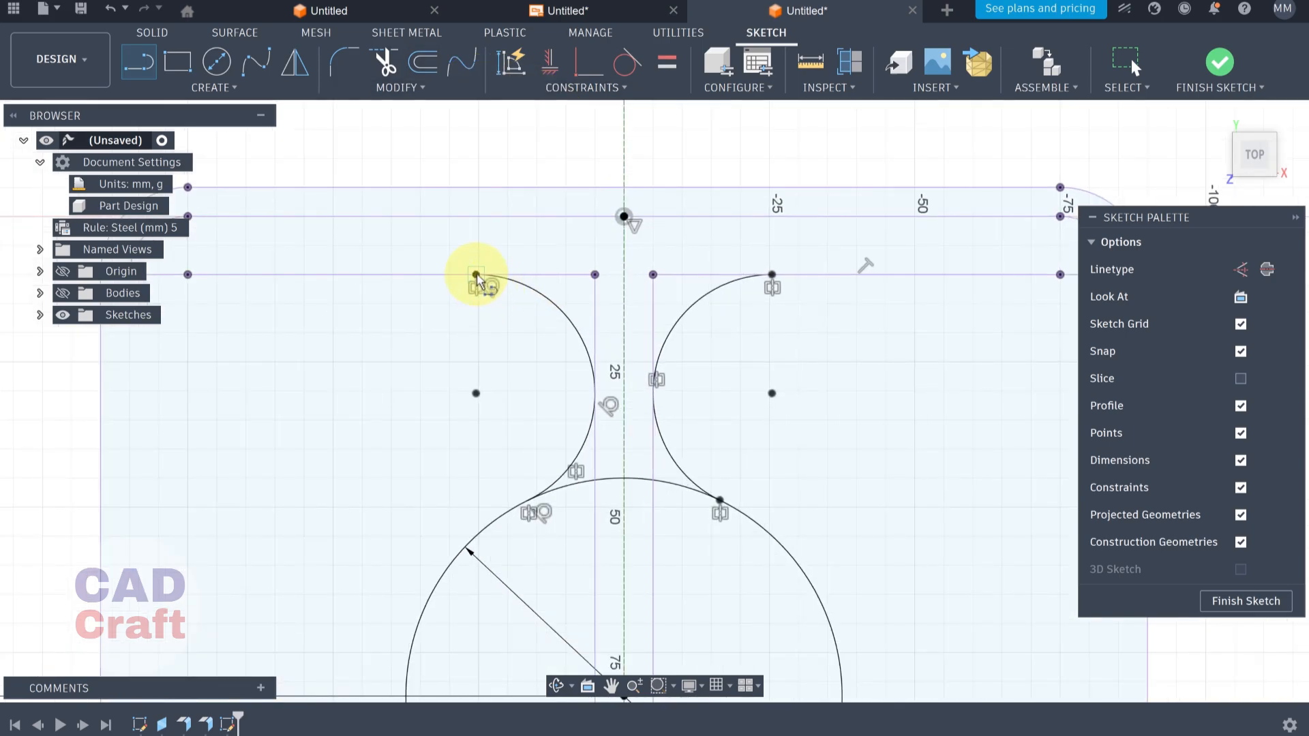
{"action": "left_click", "coordinate": [773, 276]}
Close the cutout's front end with a straight line between the outer ends of the two front arcs
{"action": "scroll", "coordinate": [726, 431], "scroll_direction": "down", "scroll_amount": 3}
{"action": "mouse_move", "coordinate": [716, 480]}
{"action": "middle_mouse_down"}
{"action": "mouse_move", "coordinate": [675, 263]}
{"action": "mouse_move", "coordinate": [683, 171]}
{"action": "middle_mouse_up"}
{"action": "scroll", "coordinate": [580, 591], "scroll_direction": "up", "scroll_amount": 4}
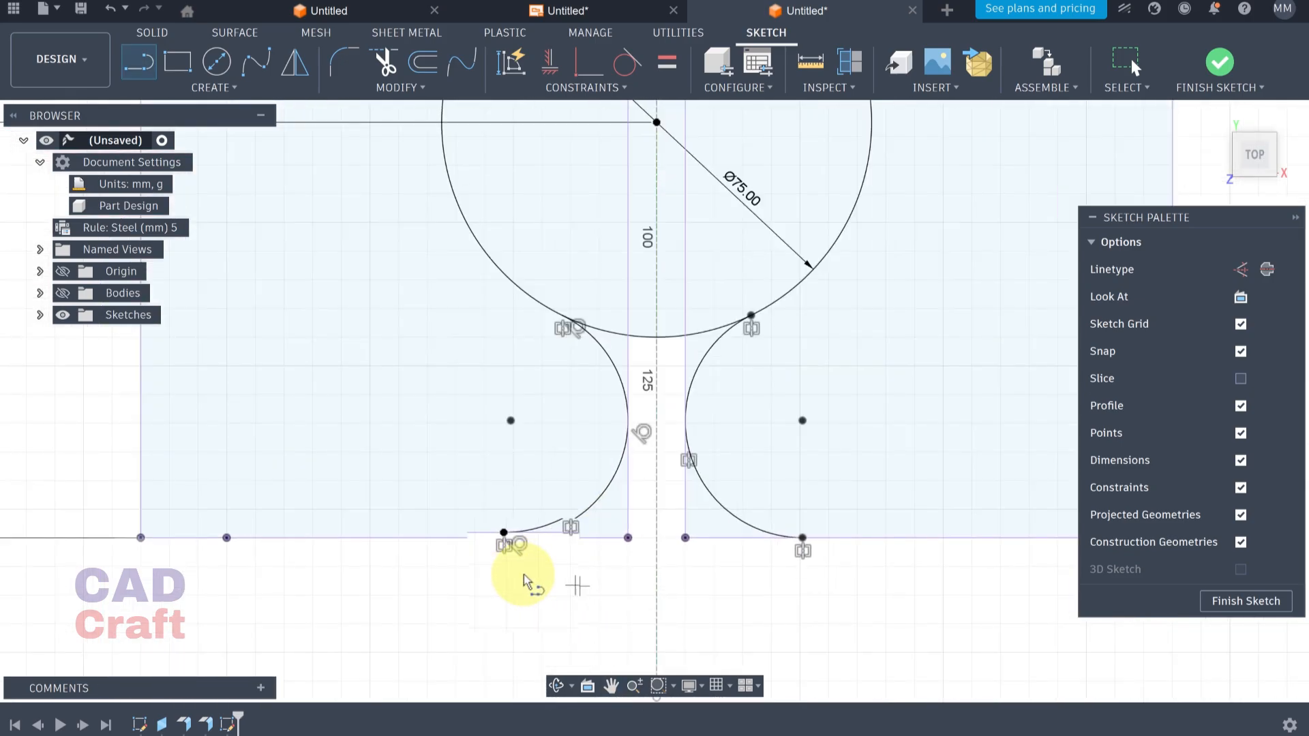
{"action": "left_click", "coordinate": [504, 533]}
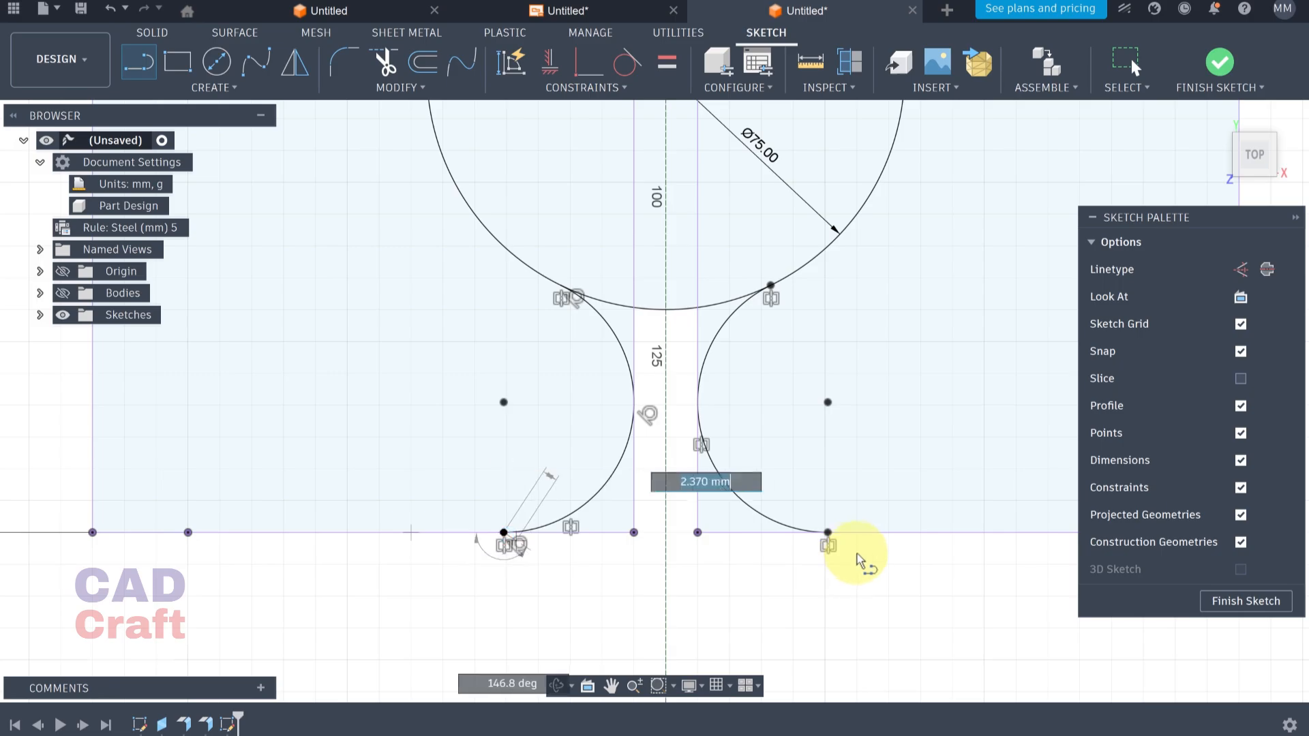
{"action": "left_click", "coordinate": [829, 533]}
{"action": "scroll", "coordinate": [721, 513], "scroll_direction": "down", "scroll_amount": 3}
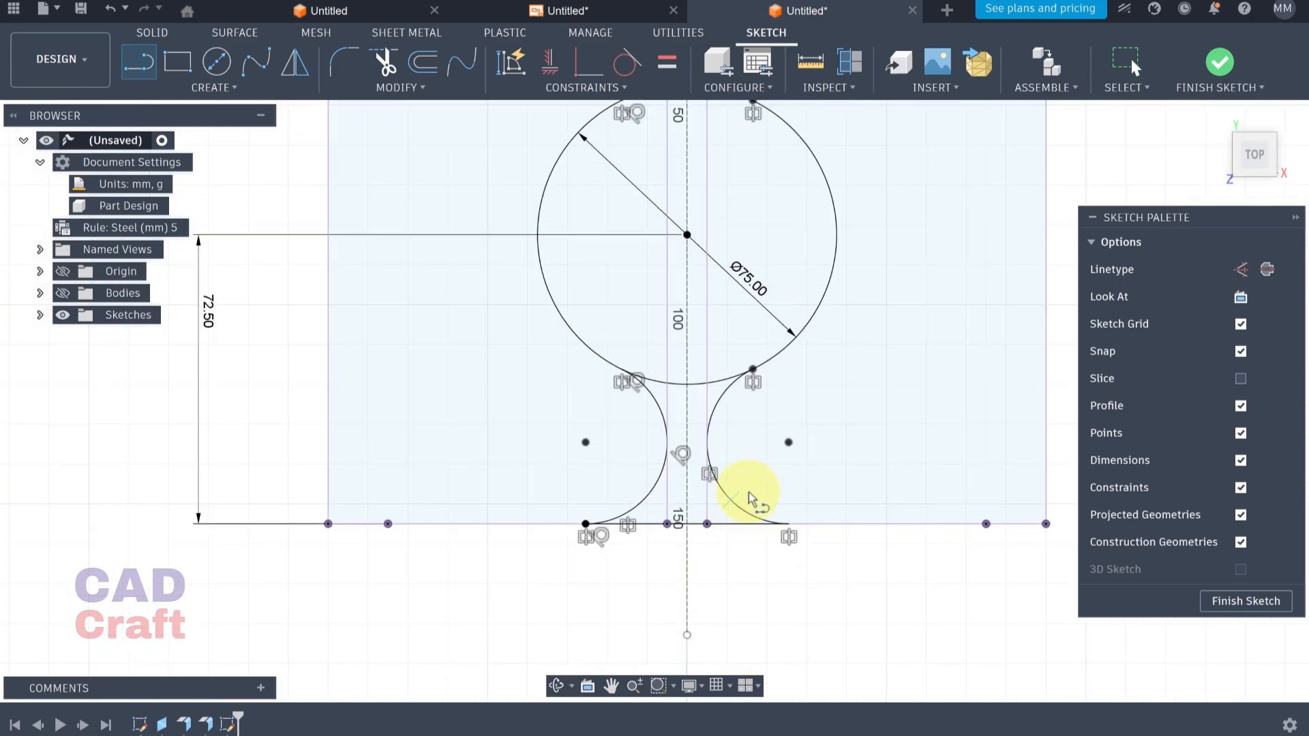
Finish the cutout sketch and show the bracket's bodies again, viewed from the bottom flange side
{"action": "left_click", "coordinate": [1253, 601]}
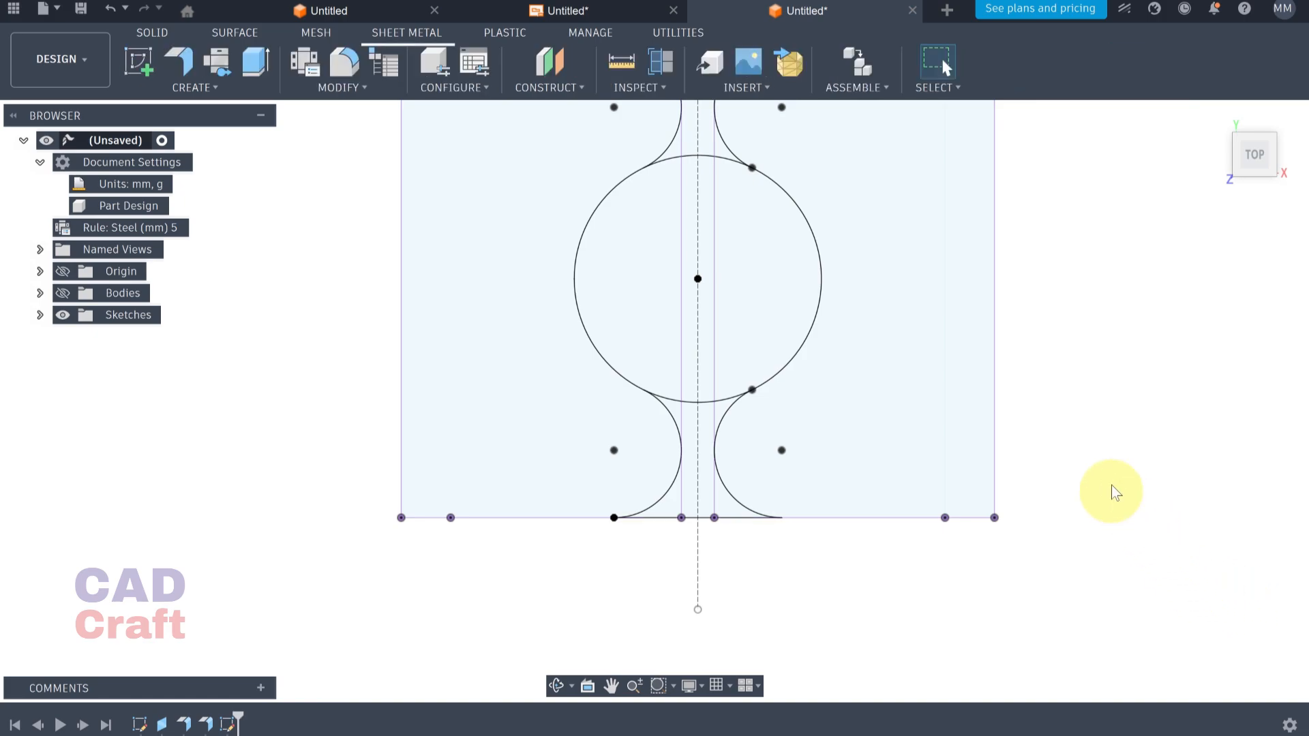
{"action": "left_click", "coordinate": [1275, 146]}
{"action": "middle_click_drag", "start_coordinate": [726, 377], "coordinate": [725, 445]}
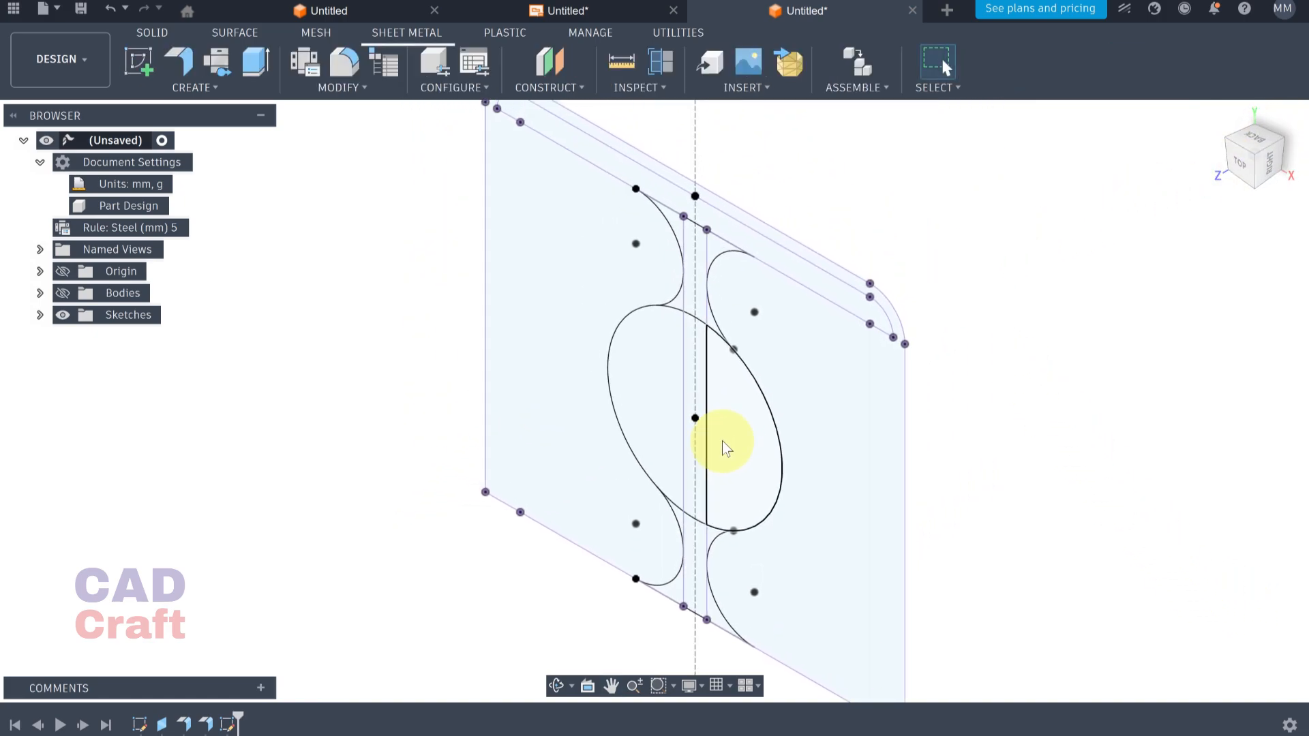
{"action": "scroll", "coordinate": [725, 445], "scroll_direction": "down", "scroll_amount": 3}
{"action": "left_click", "coordinate": [64, 294]}
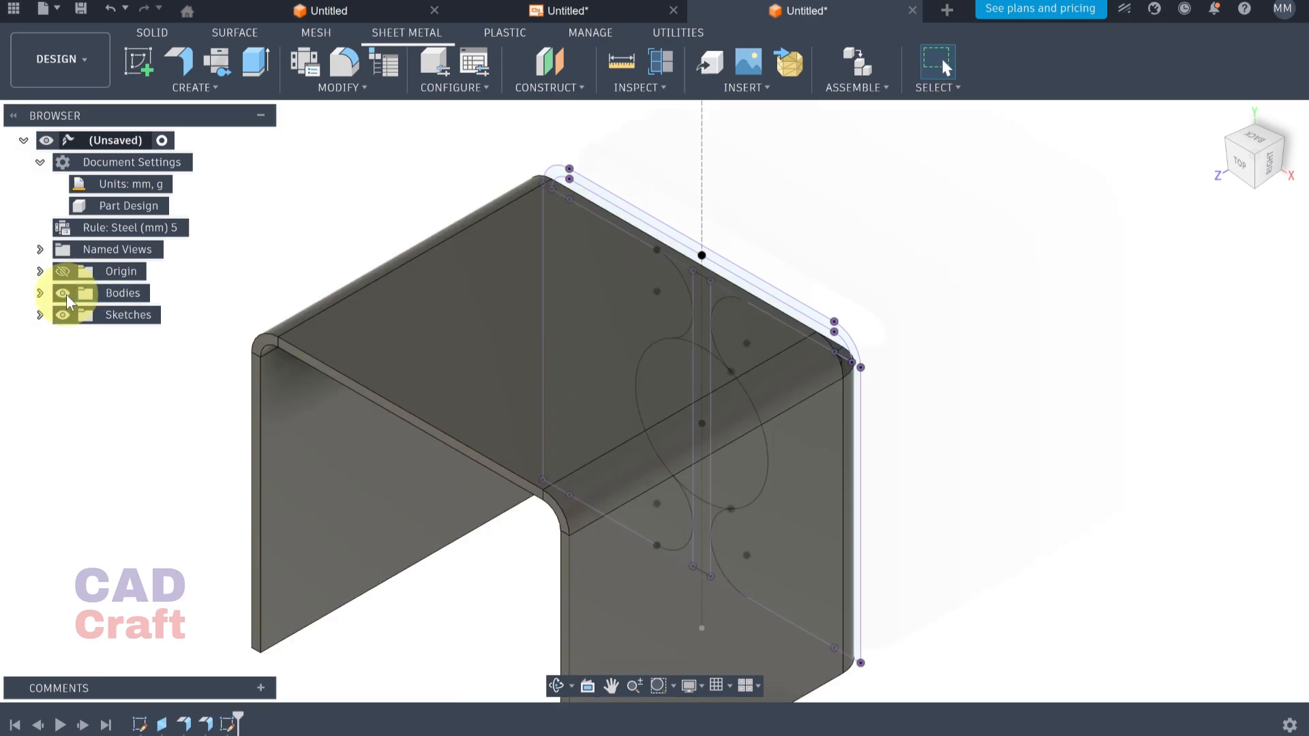
{"action": "middle_click_drag", "start_coordinate": [754, 570], "coordinate": [784, 341], "text": "shift"}
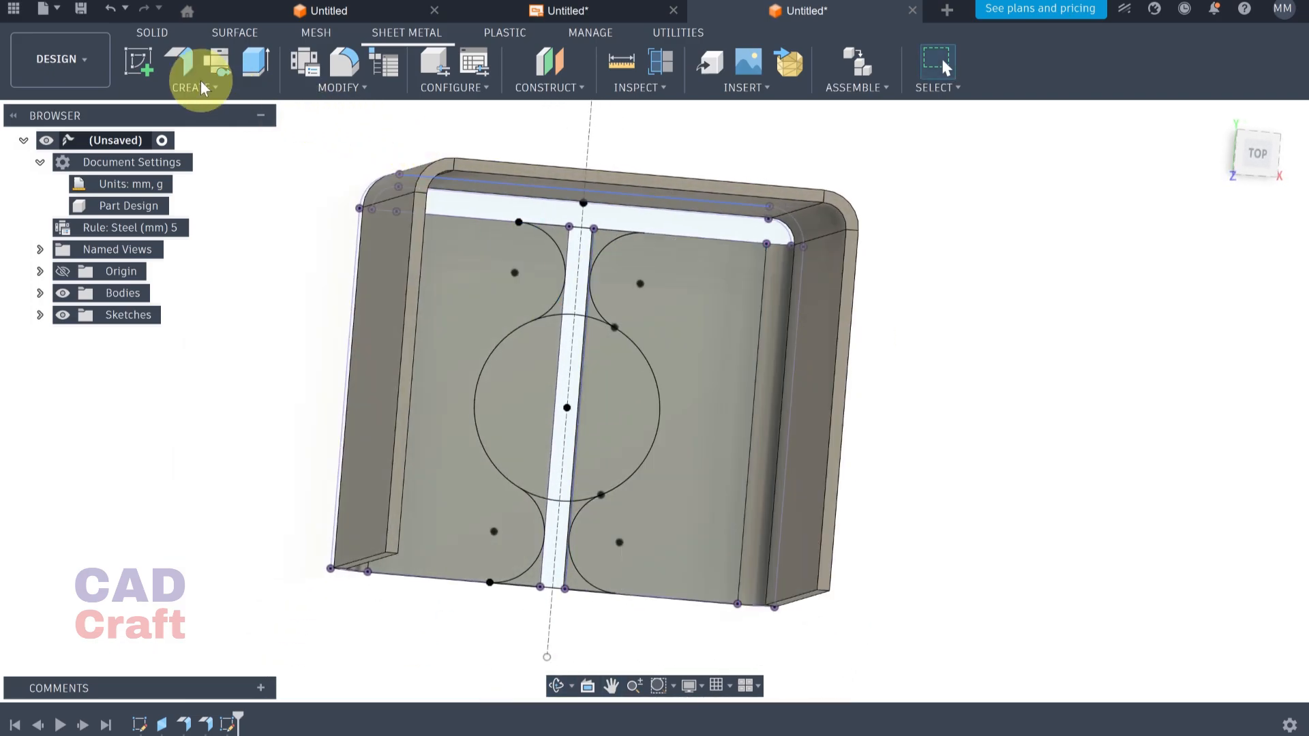
Start an Extrude with the cutout sketch's rear neck regions and all regions of the central circle as profiles
{"action": "left_click", "coordinate": [265, 74]}
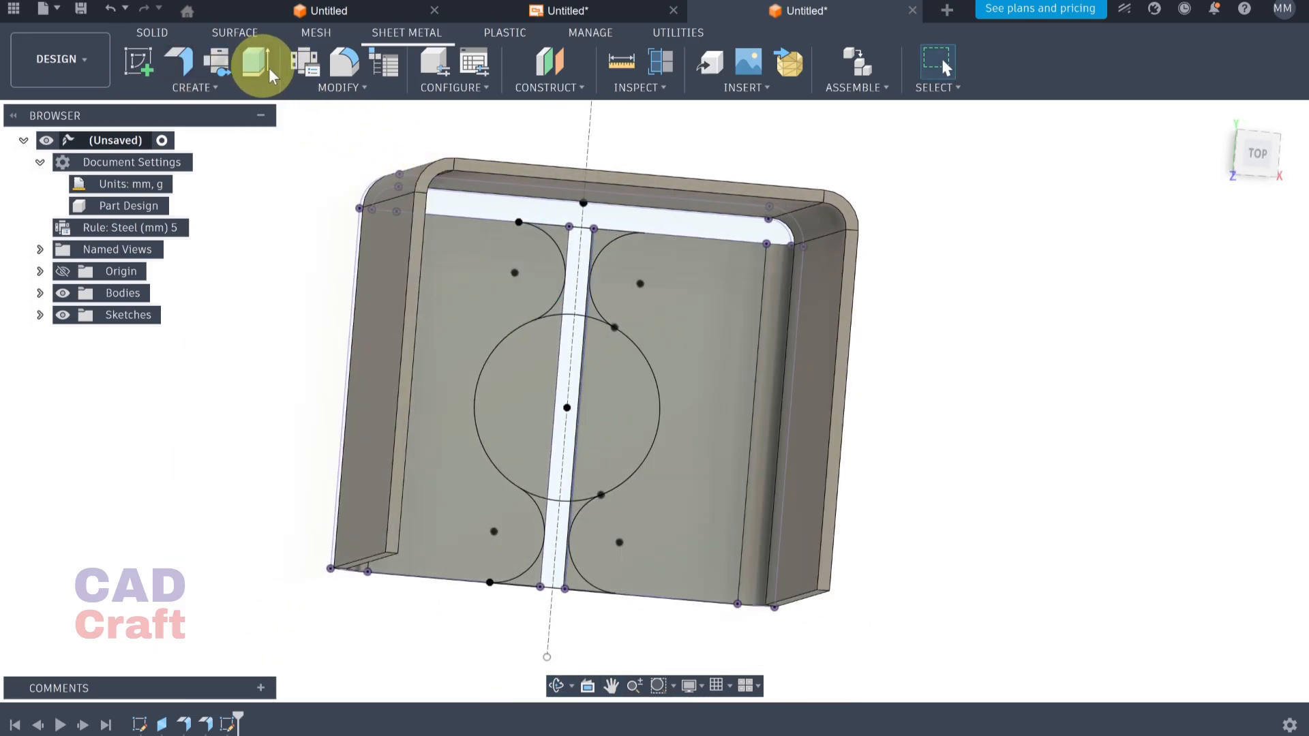
{"action": "left_click", "coordinate": [564, 237]}
{"action": "left_click", "coordinate": [586, 241]}
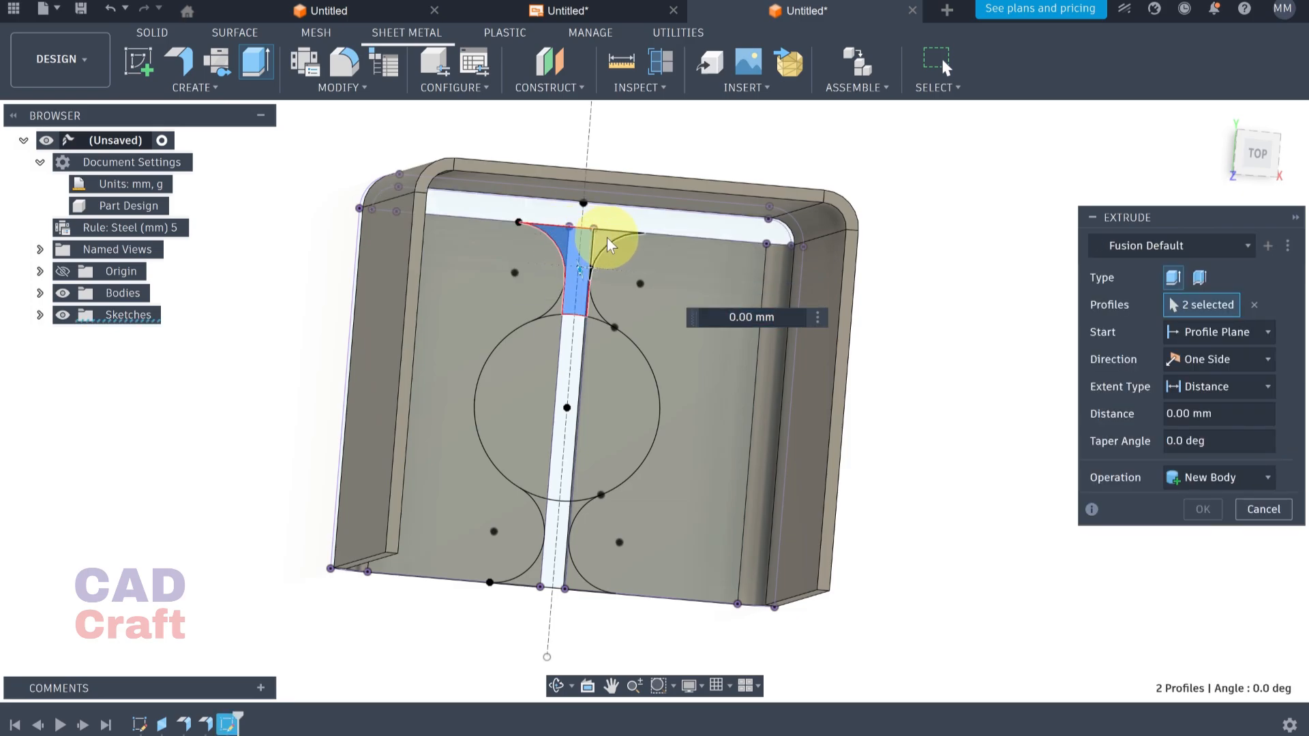
{"action": "left_click", "coordinate": [606, 239]}
{"action": "scroll", "coordinate": [545, 300], "scroll_direction": "up", "scroll_amount": 3}
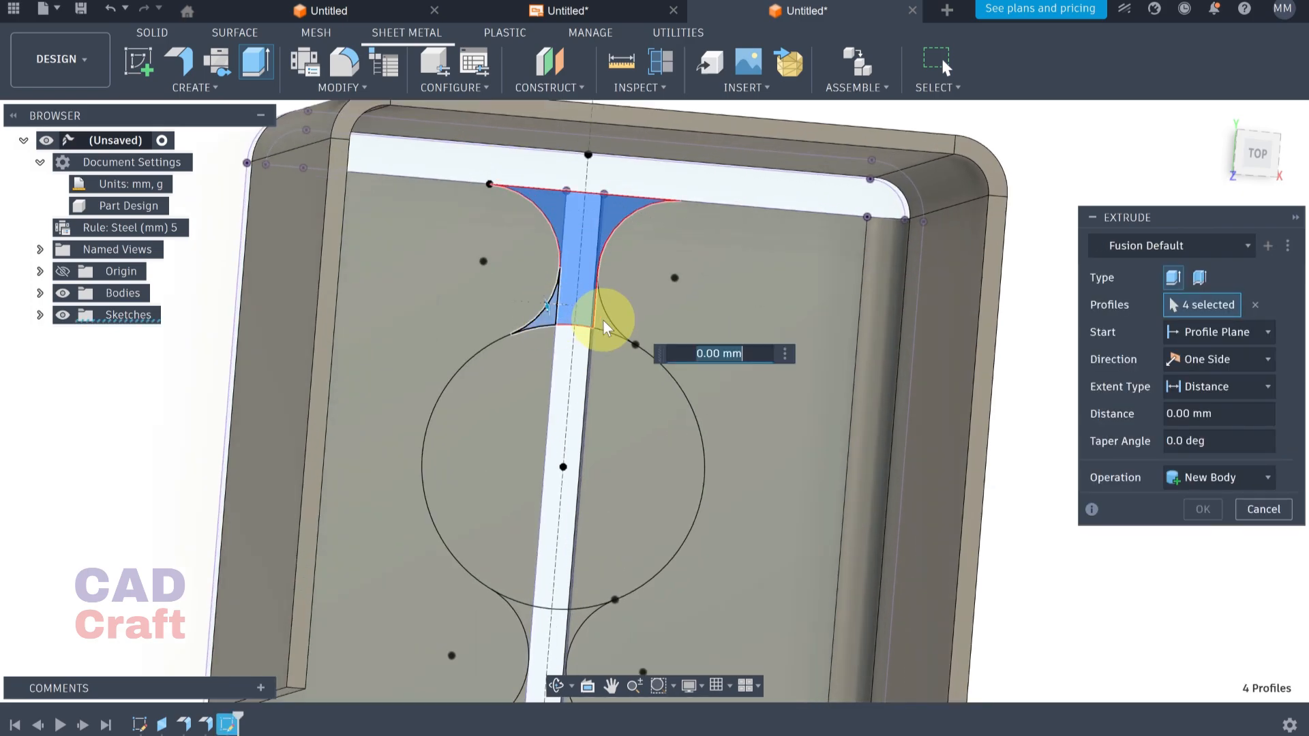
{"action": "left_click", "coordinate": [604, 327]}
{"action": "left_click", "coordinate": [604, 322]}
{"action": "left_click", "coordinate": [514, 398]}
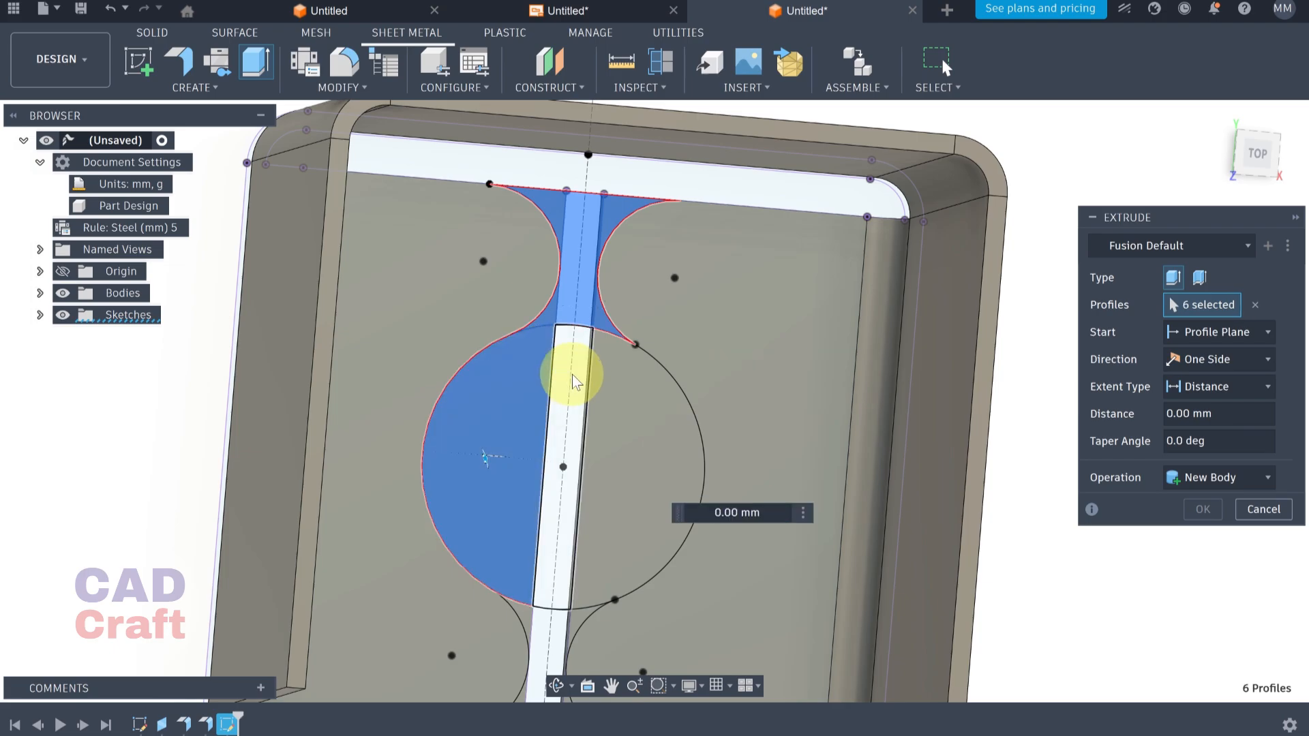
{"action": "left_click", "coordinate": [571, 376]}
{"action": "left_click", "coordinate": [632, 384]}
Add all the front neck regions of the cutout to the Extrude profiles
{"action": "middle_click_drag", "start_coordinate": [633, 431], "coordinate": [669, 331]}
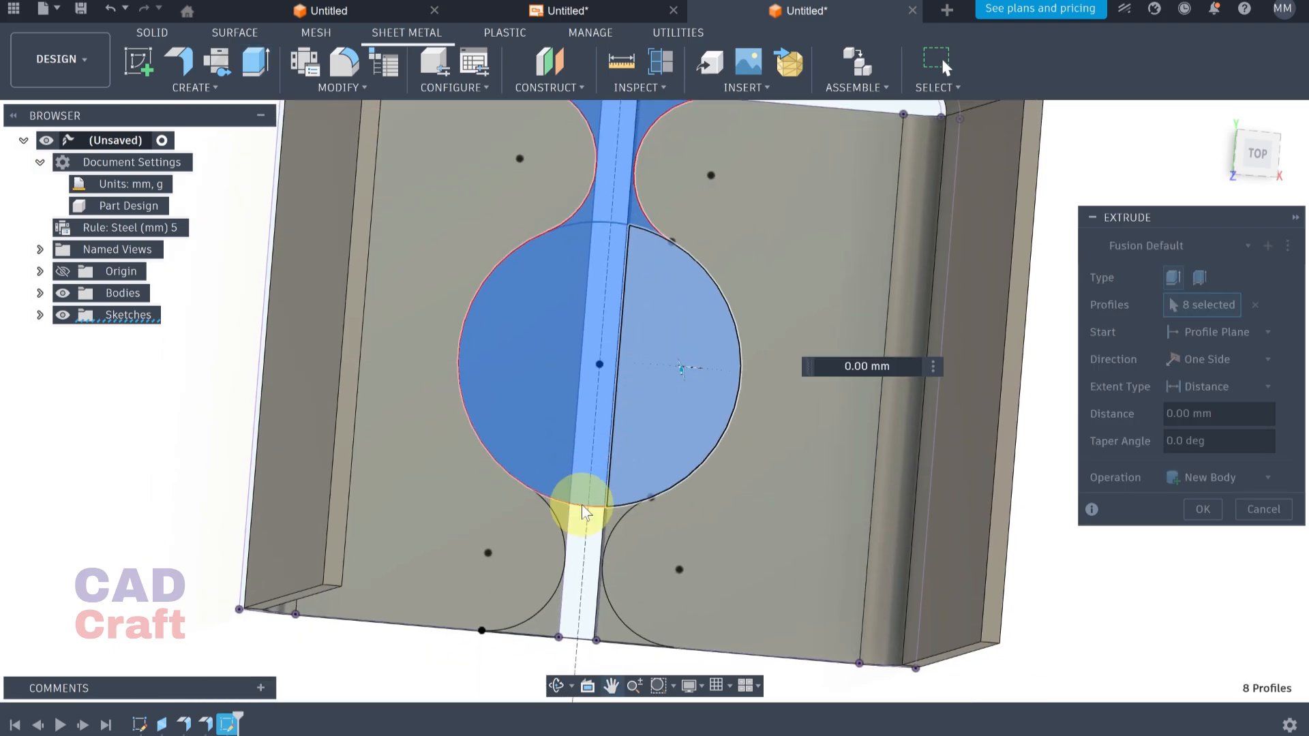
{"action": "middle_click_drag", "start_coordinate": [584, 506], "coordinate": [598, 454]}
{"action": "left_click", "coordinate": [581, 465]}
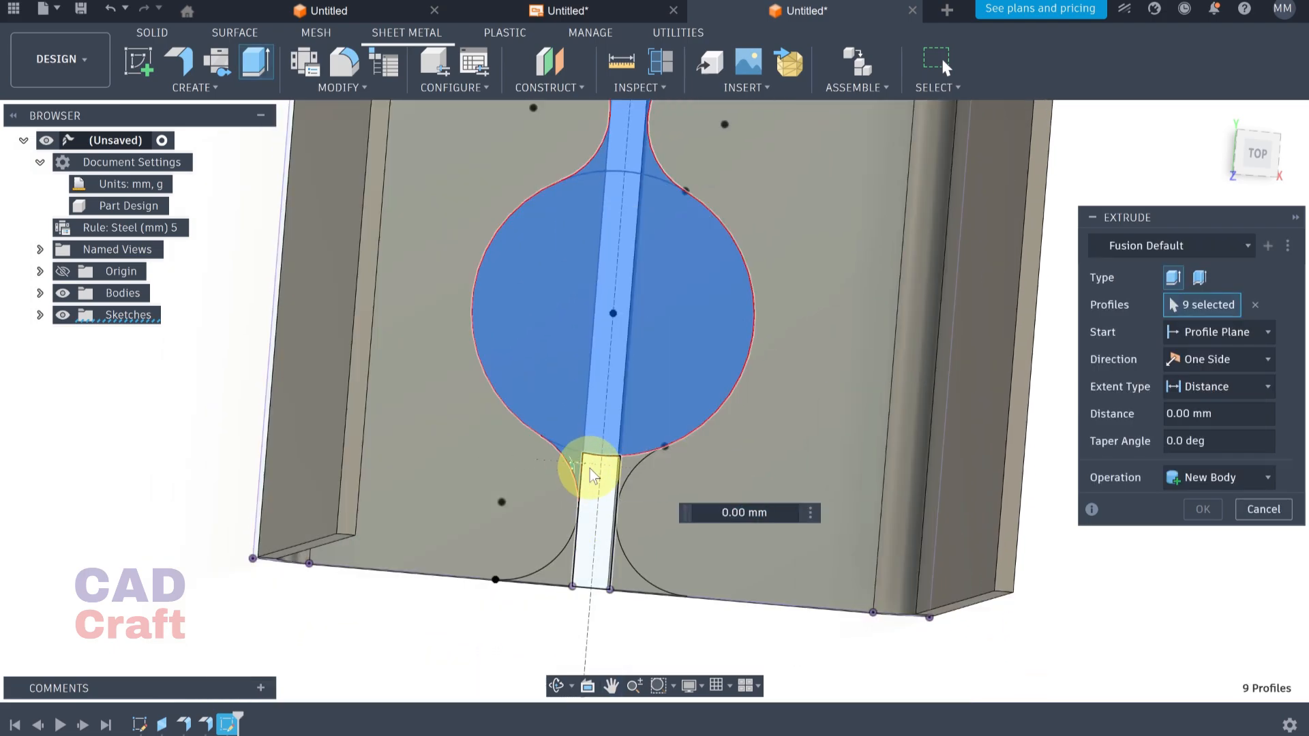
{"action": "left_click", "coordinate": [634, 472]}
{"action": "left_click", "coordinate": [555, 570]}
{"action": "left_click", "coordinate": [622, 572]}
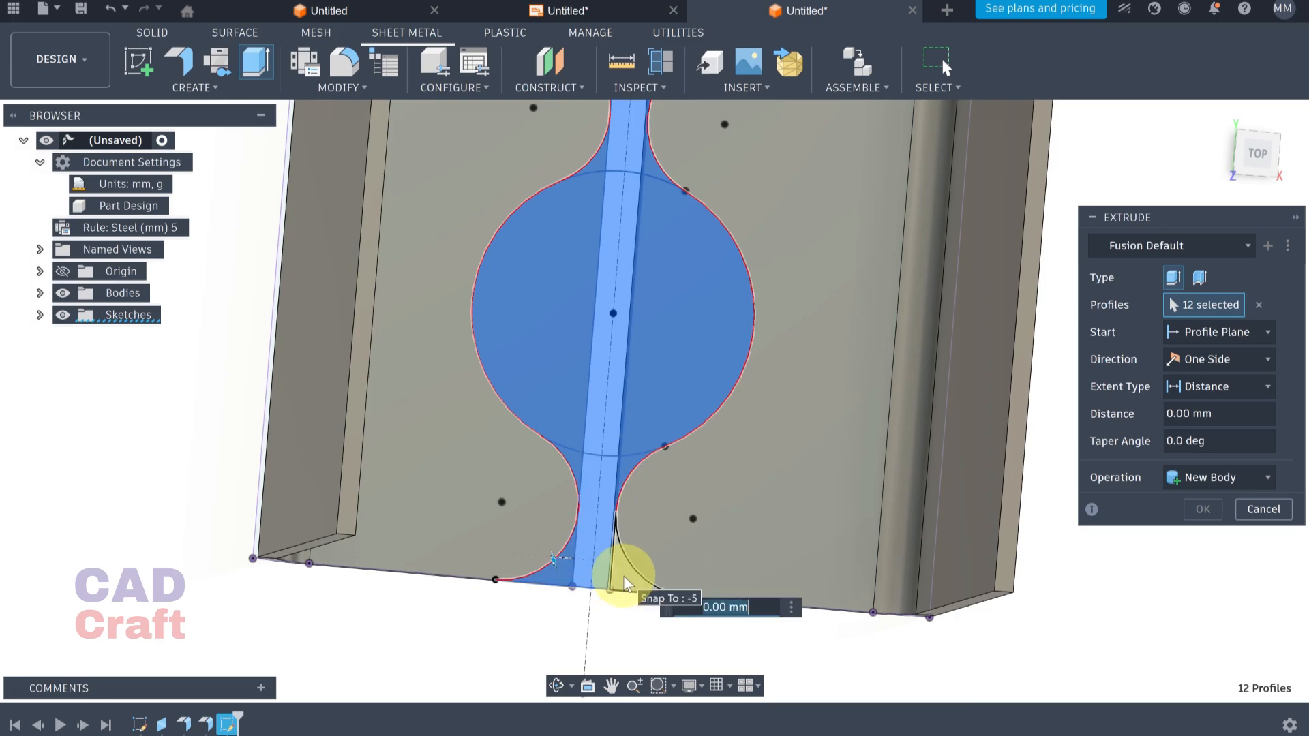
{"action": "left_click", "coordinate": [746, 397]}
{"action": "scroll", "coordinate": [746, 397], "scroll_direction": "down", "scroll_amount": 3}
{"action": "middle_click_drag", "start_coordinate": [751, 386], "coordinate": [678, 432], "text": "shift"}
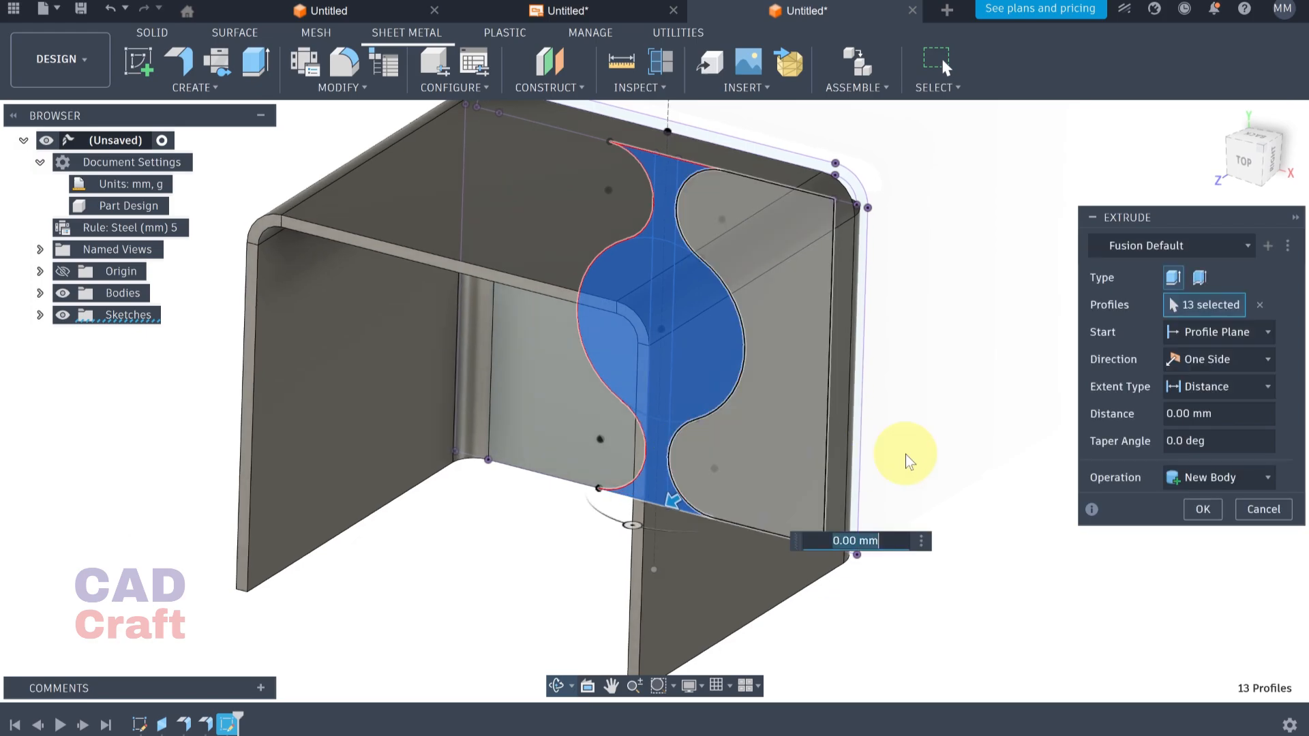
Cut the selected cutout profiles through the bottom flanges with the extent type All
{"action": "left_click_drag", "start_coordinate": [671, 502], "coordinate": [710, 553]}
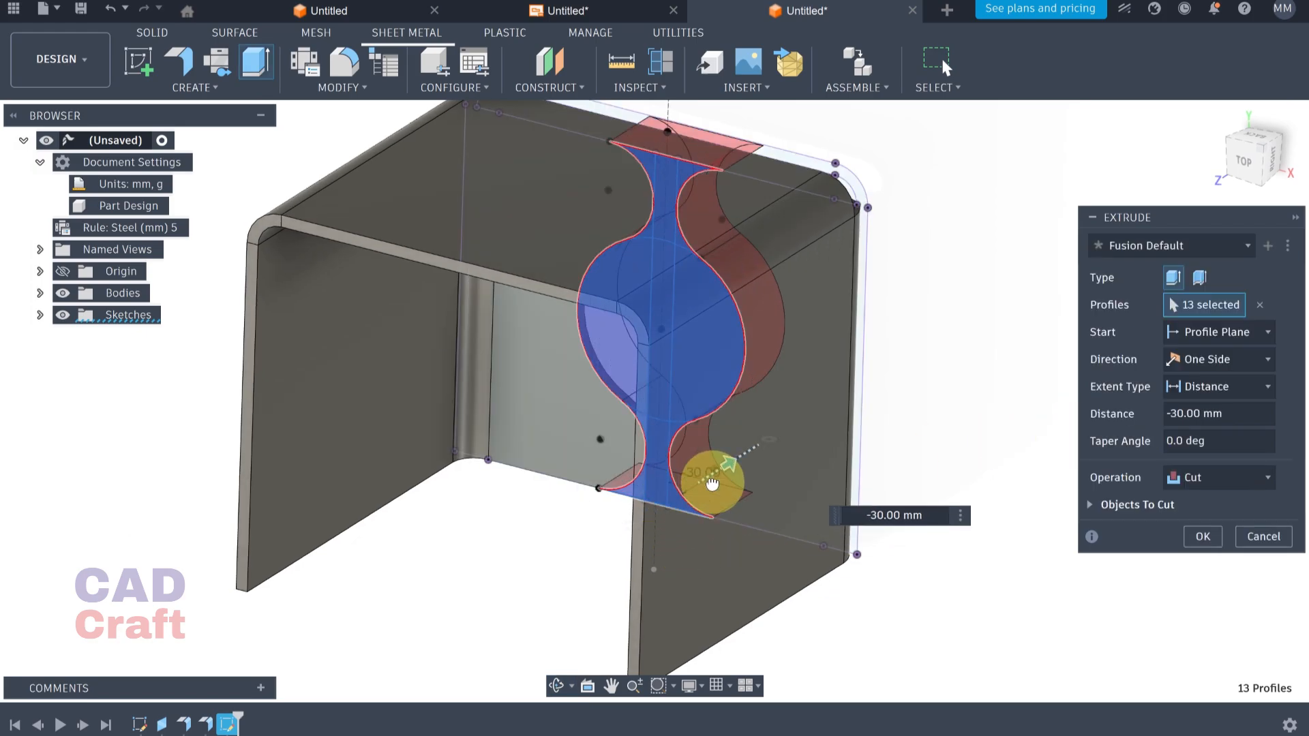
{"action": "left_click", "coordinate": [1236, 390]}
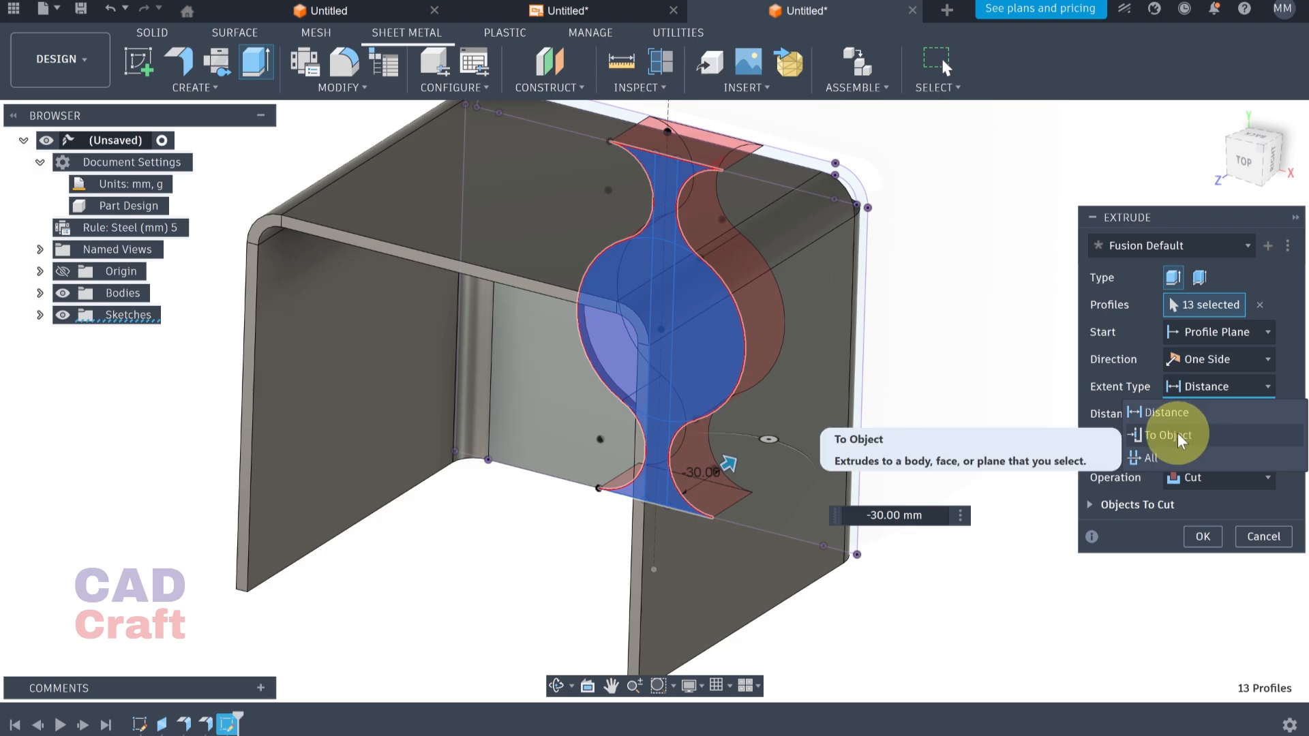
{"action": "left_click", "coordinate": [1174, 454]}
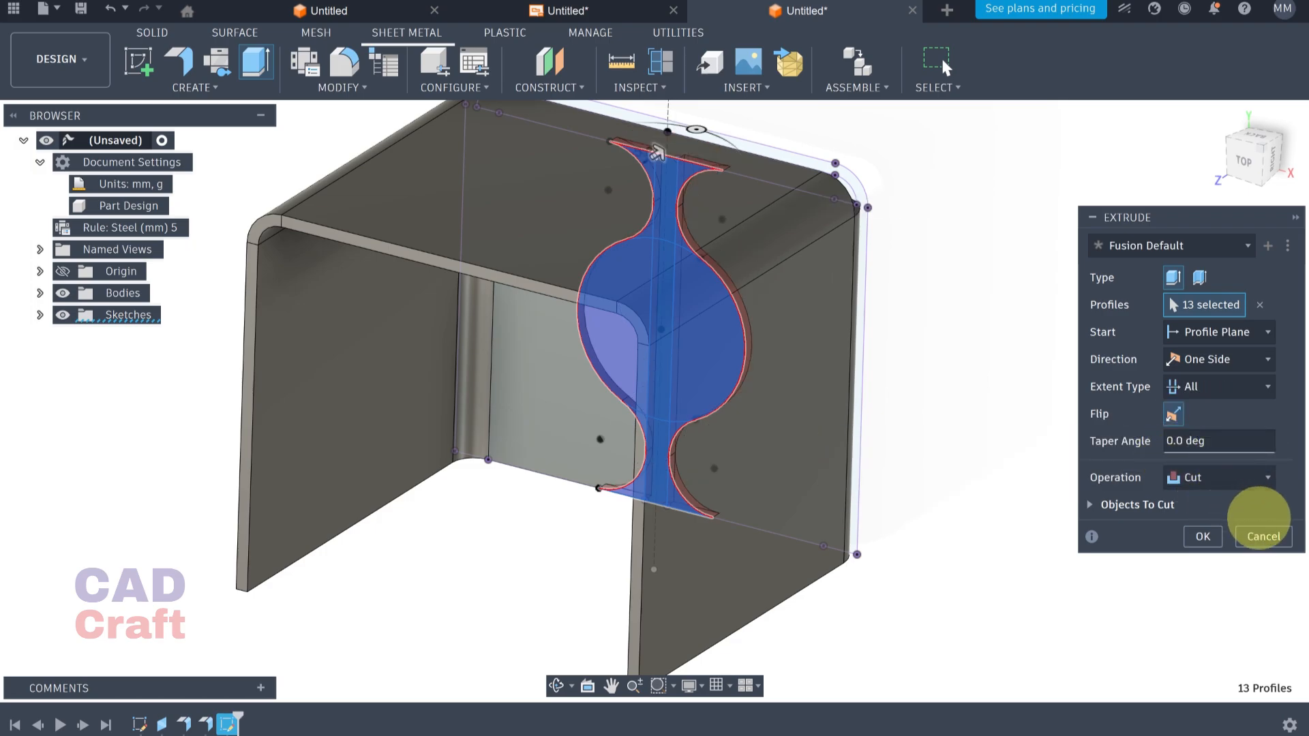
{"action": "left_click", "coordinate": [1202, 537]}
{"action": "middle_click_drag", "start_coordinate": [689, 525], "coordinate": [772, 460], "text": "shift"}
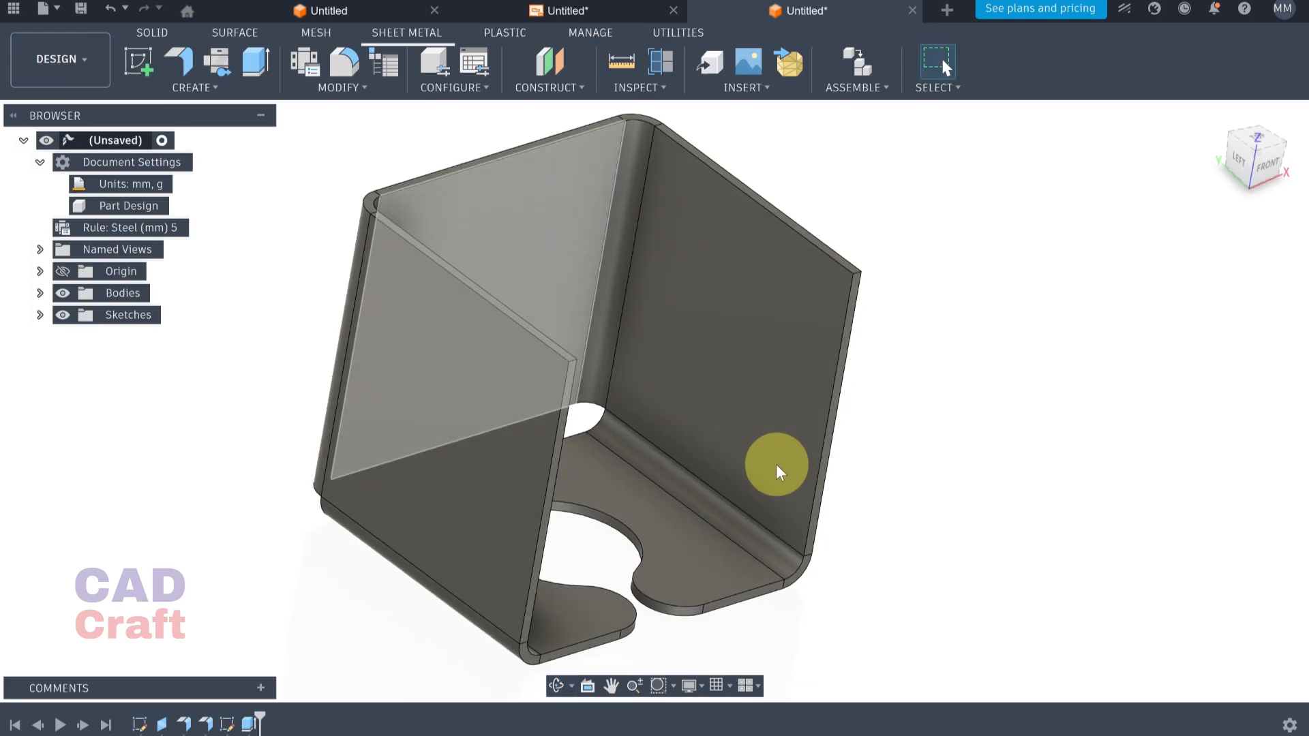
Start an Unfold of all bends with the central back panel's face as the stationary entity
{"action": "left_click", "coordinate": [561, 89]}
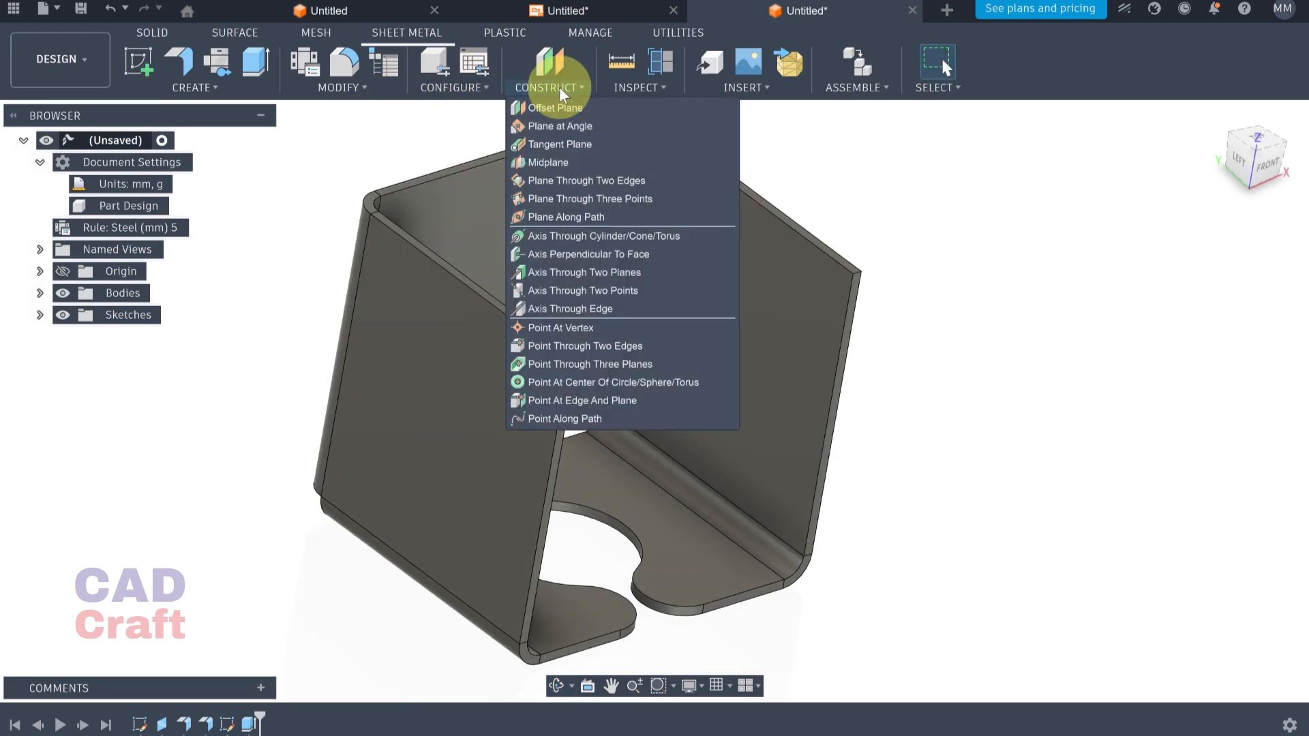
{"action": "left_click", "coordinate": [617, 90]}
{"action": "left_click", "coordinate": [365, 92]}
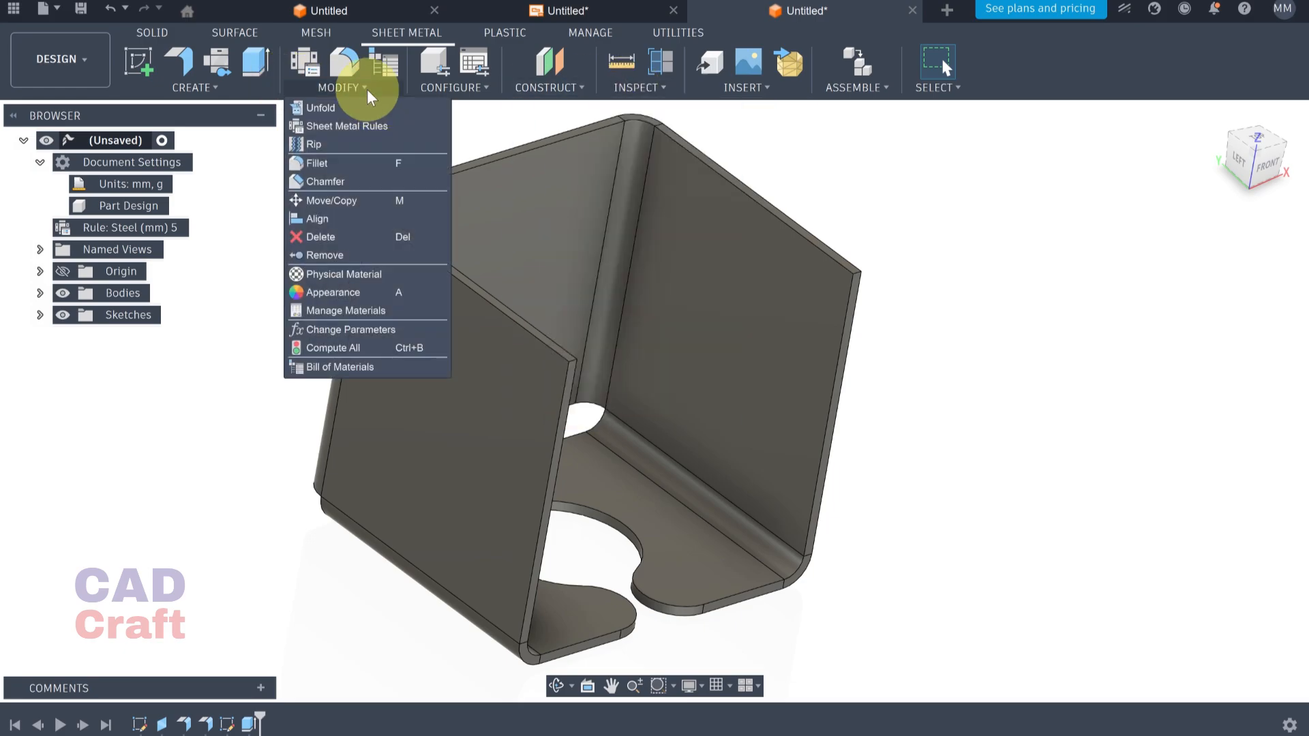
{"action": "left_click", "coordinate": [300, 109]}
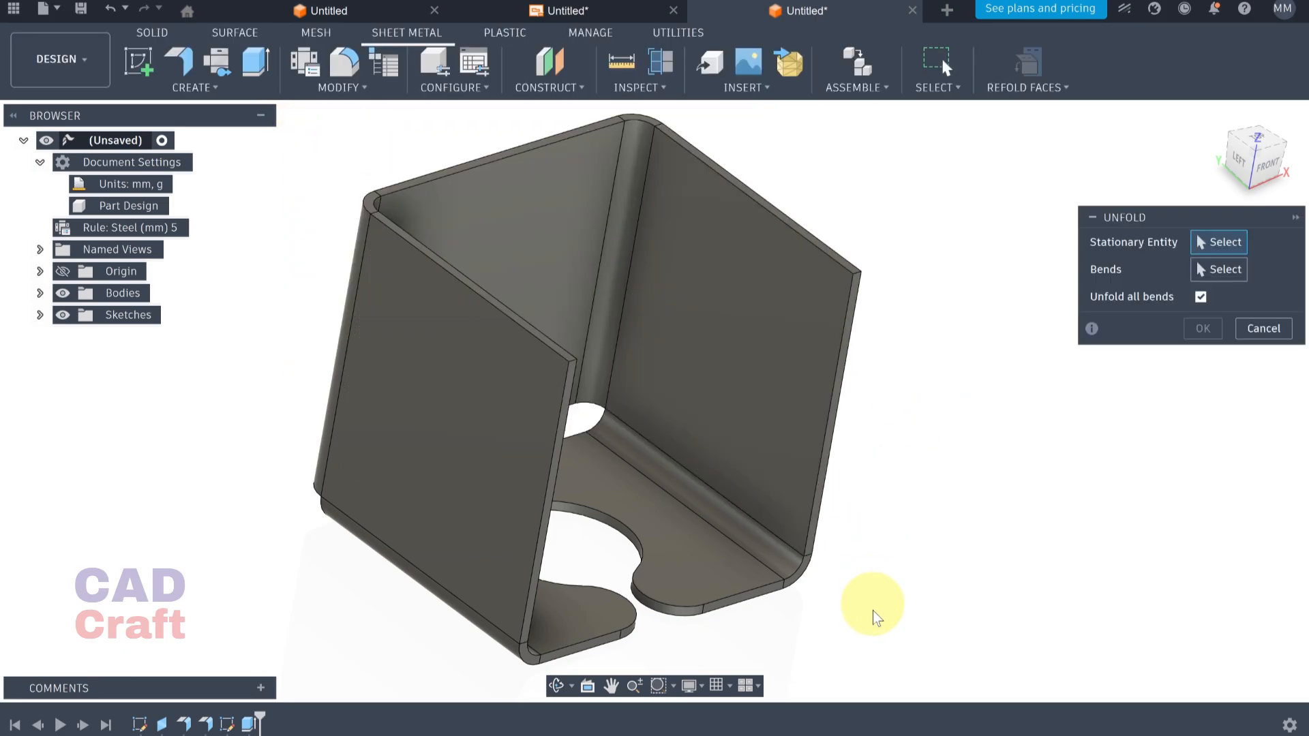
{"action": "middle_click_drag", "start_coordinate": [788, 620], "coordinate": [693, 628], "text": "shift"}
{"action": "left_click", "coordinate": [532, 219]}
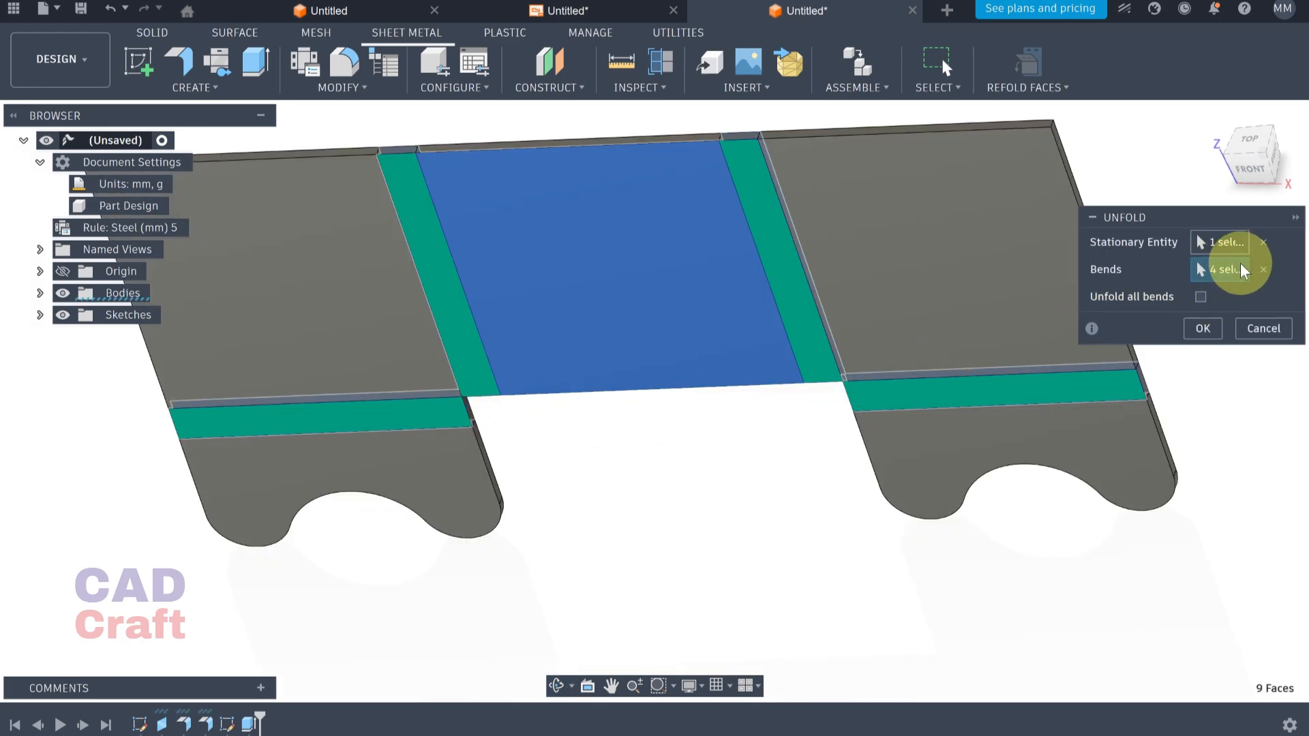
Limit the Unfold to the two bends joining the side walls to the central back panel
{"action": "left_click", "coordinate": [1264, 270]}
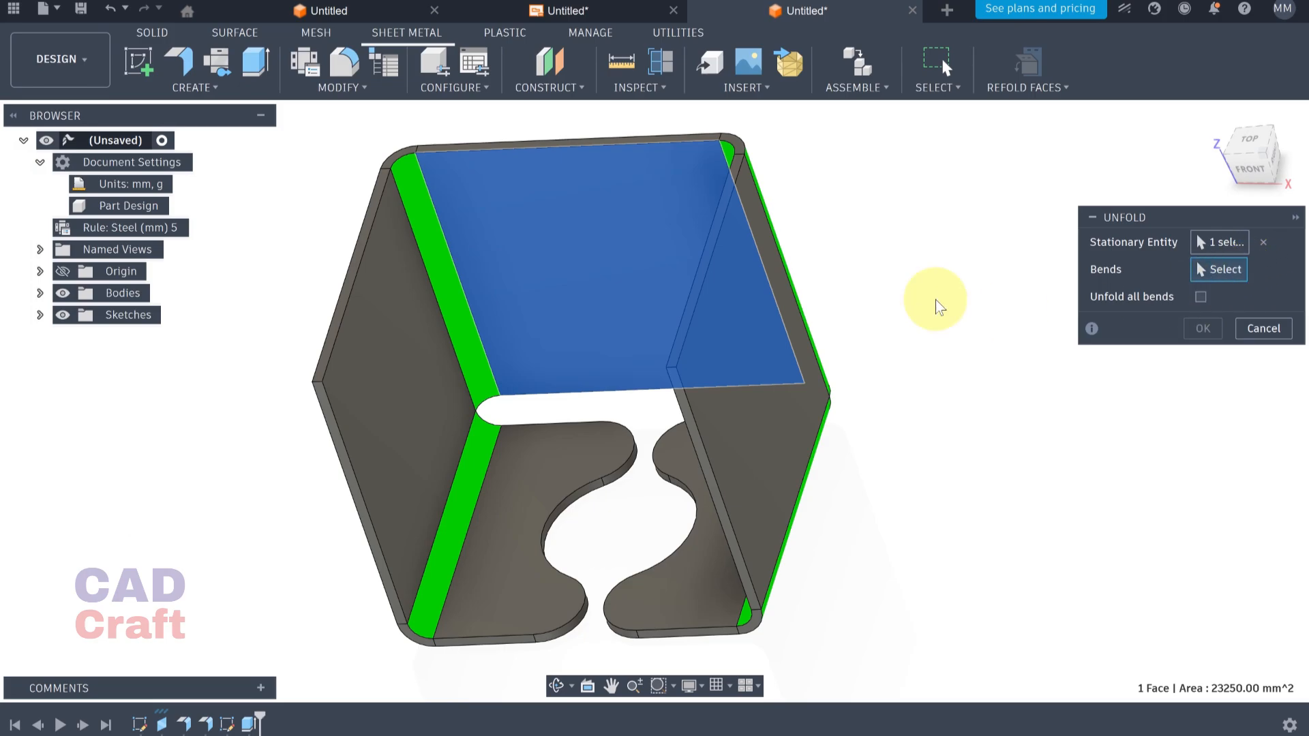
{"action": "left_click", "coordinate": [452, 301]}
{"action": "middle_click_drag", "start_coordinate": [552, 399], "coordinate": [716, 389], "text": "shift"}
{"action": "left_click", "coordinate": [716, 332]}
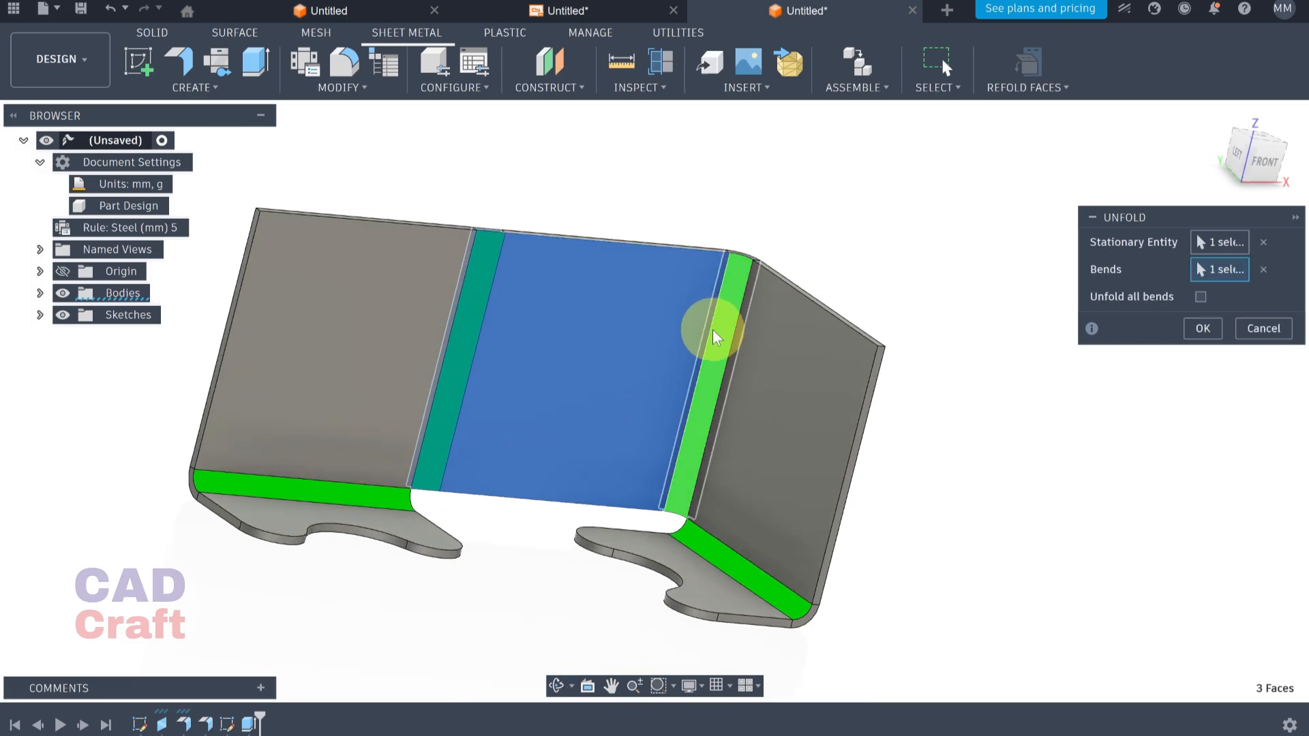
{"action": "middle_click_drag", "start_coordinate": [627, 470], "coordinate": [593, 461], "text": "shift"}
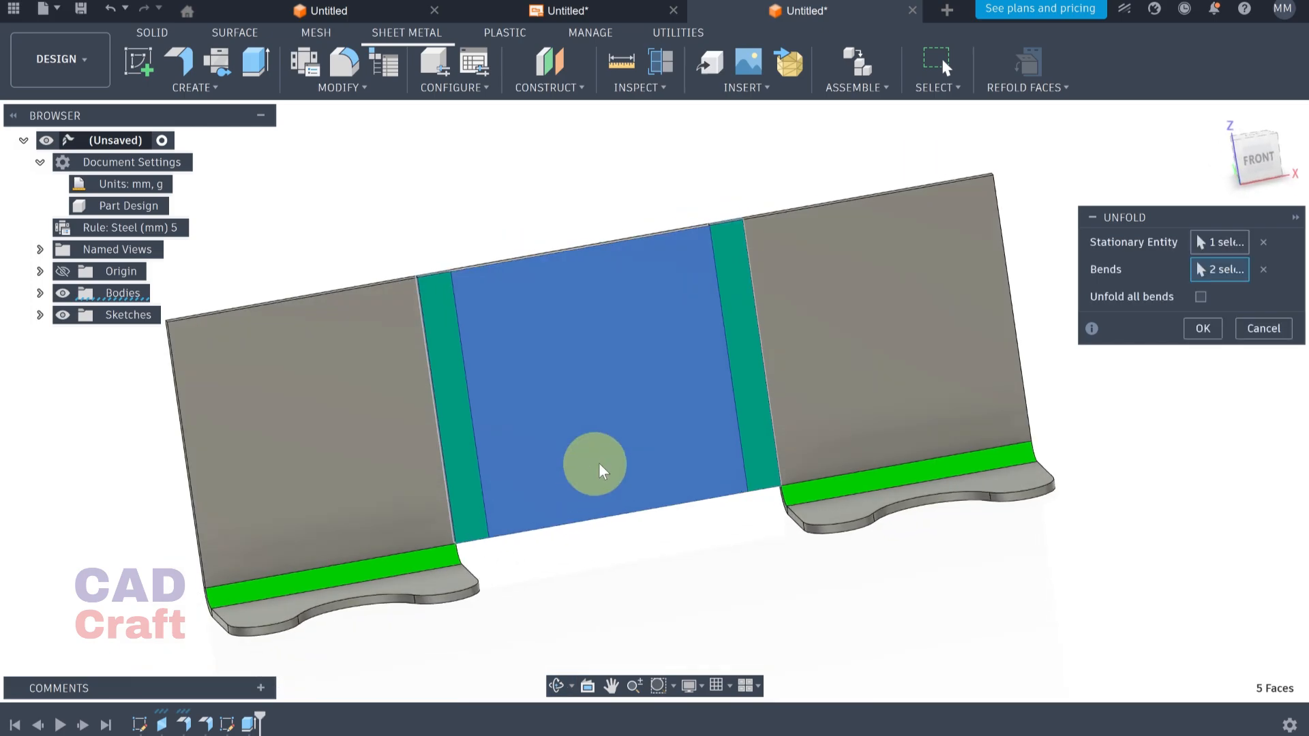
Include all bends again and complete the Unfold of the bracket
{"action": "left_click", "coordinate": [1200, 298]}
{"action": "left_click", "coordinate": [1203, 328]}
{"action": "middle_click_drag", "start_coordinate": [477, 353], "coordinate": [725, 330], "text": "shift"}
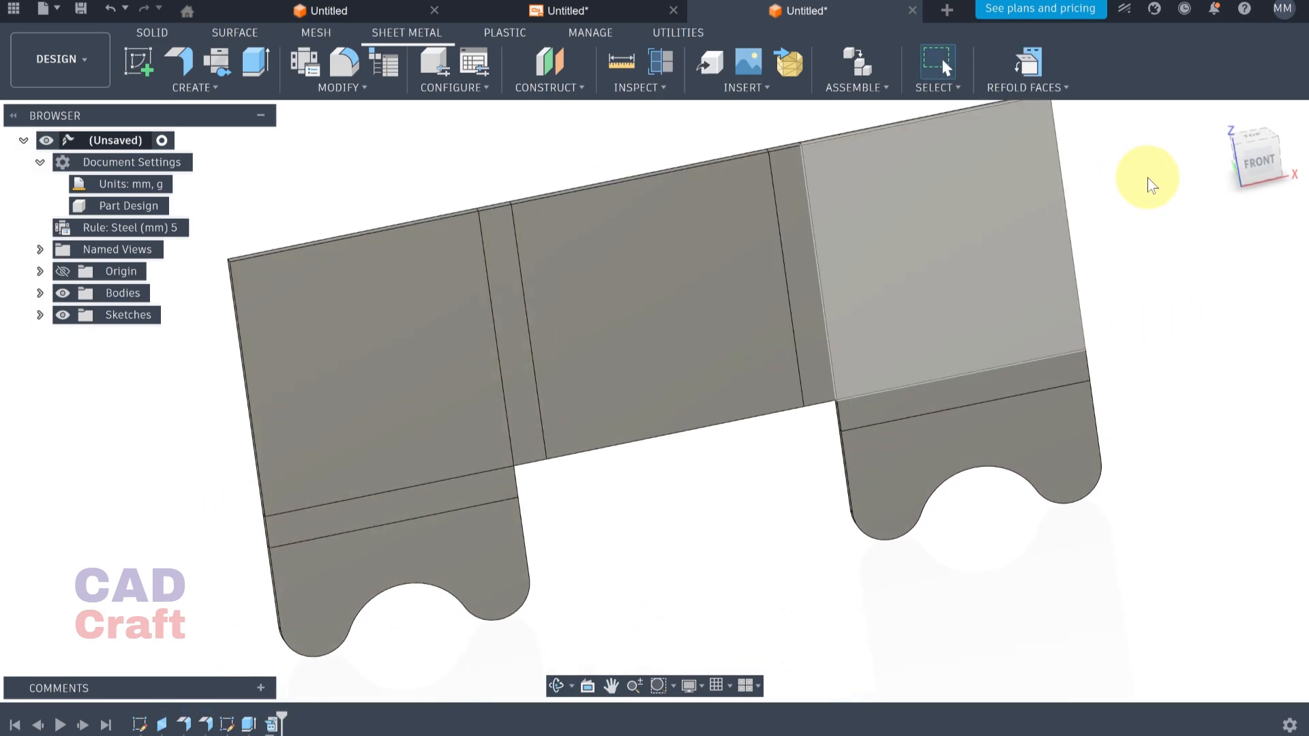
Start a sketch on the flat central panel's front face and check the hole dimensions in the PDF drawing
{"action": "left_click", "coordinate": [1257, 161]}
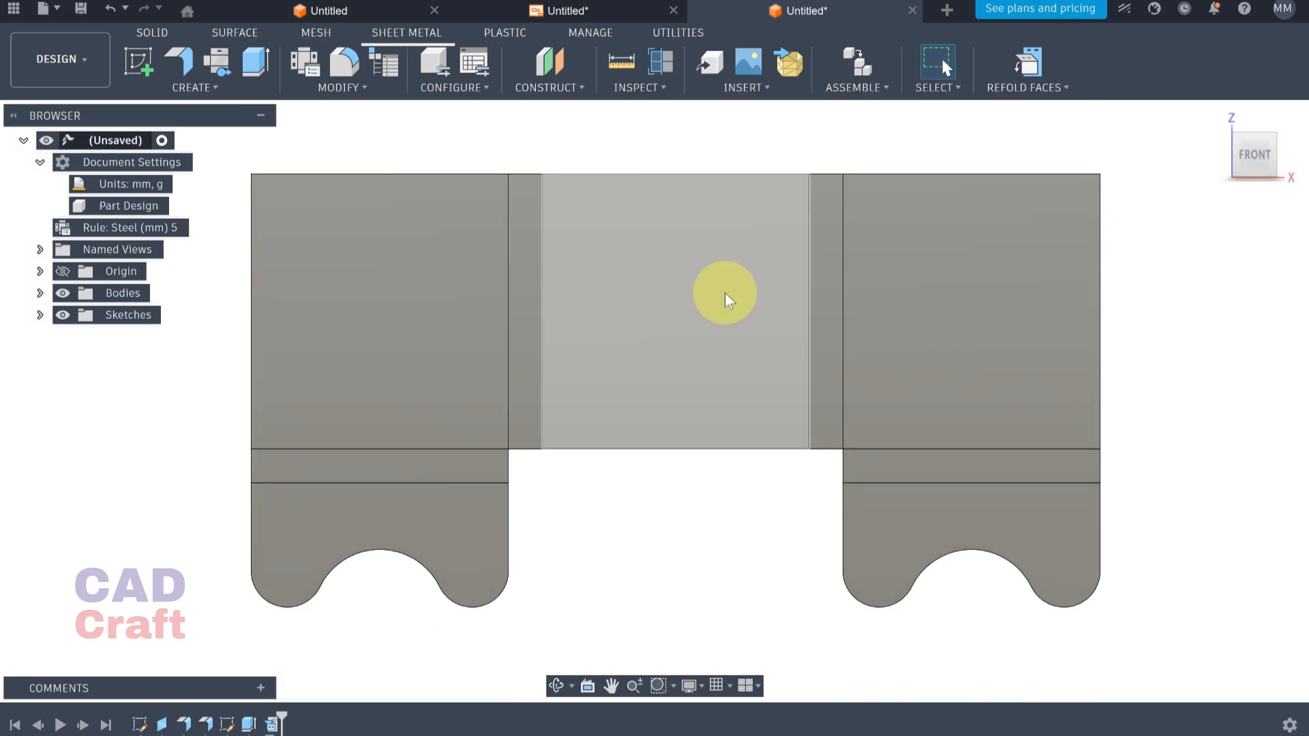
{"action": "left_click", "coordinate": [726, 294]}
{"action": "left_click", "coordinate": [139, 62]}
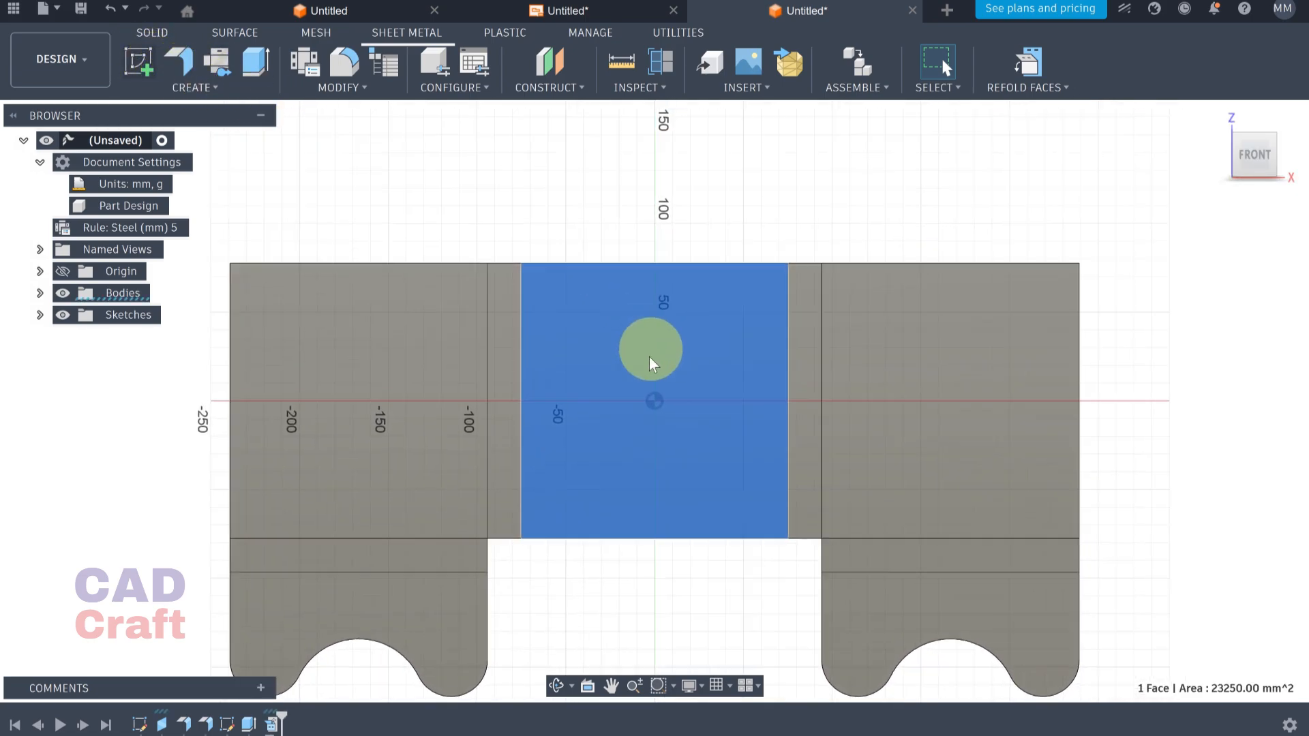
{"action": "left_click", "coordinate": [651, 351]}
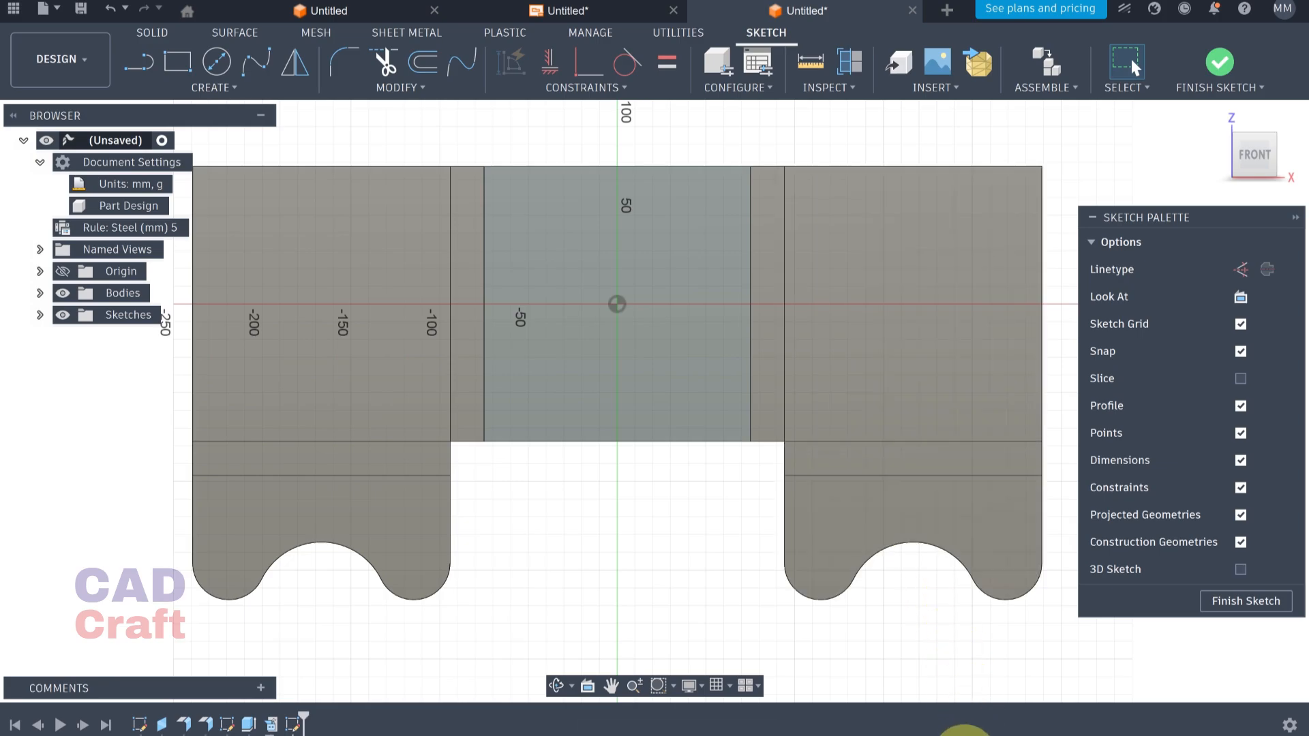
{"action": "left_click", "coordinate": [810, 546]}
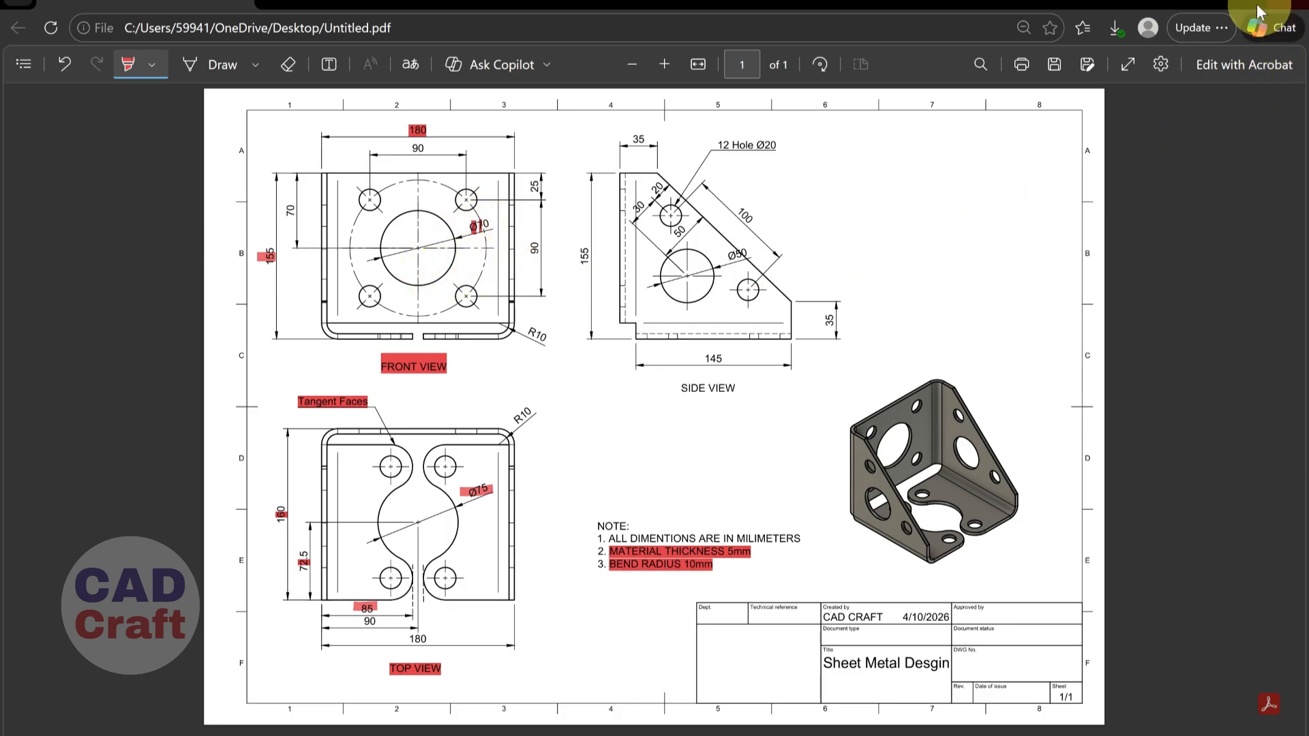
{"action": "left_click", "coordinate": [1214, 3]}
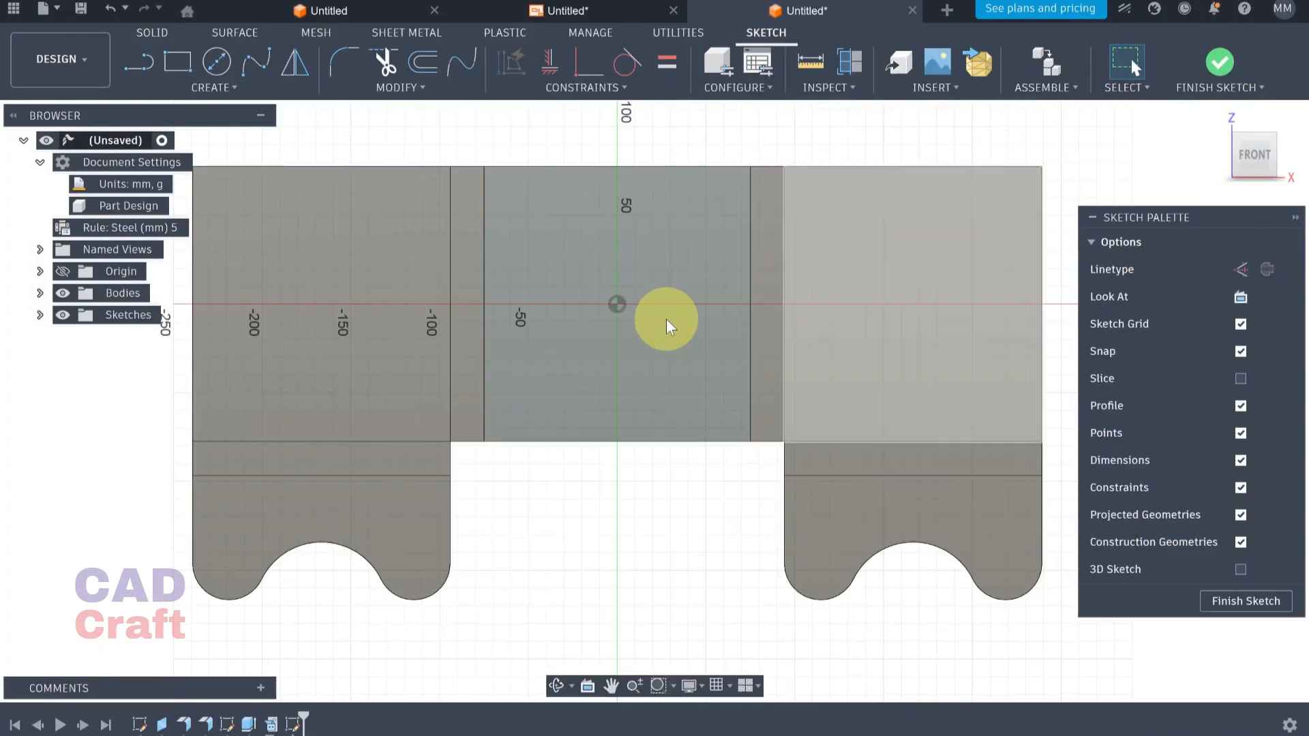
{"action": "scroll", "coordinate": [623, 286], "scroll_direction": "up", "scroll_amount": 3}
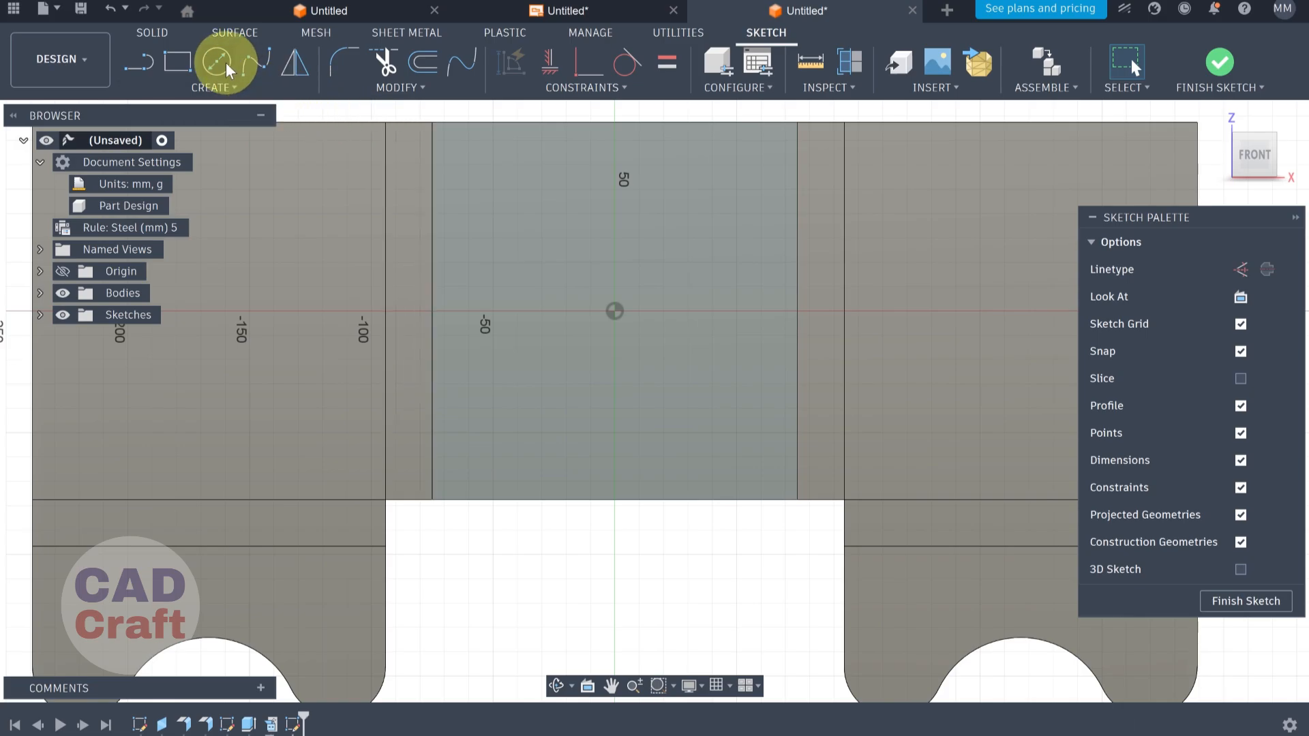
{"action": "left_click", "coordinate": [217, 61]}
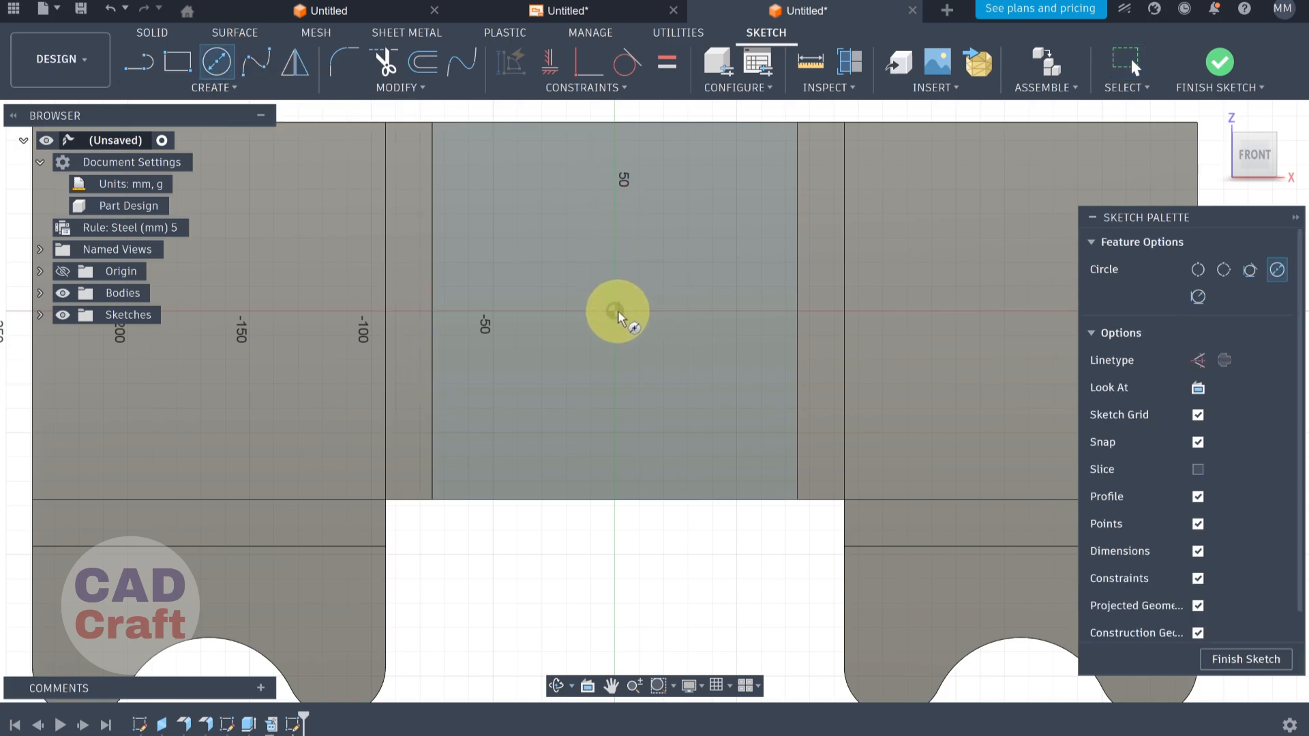
{"action": "scroll", "coordinate": [720, 342], "scroll_direction": "down", "scroll_amount": 3}
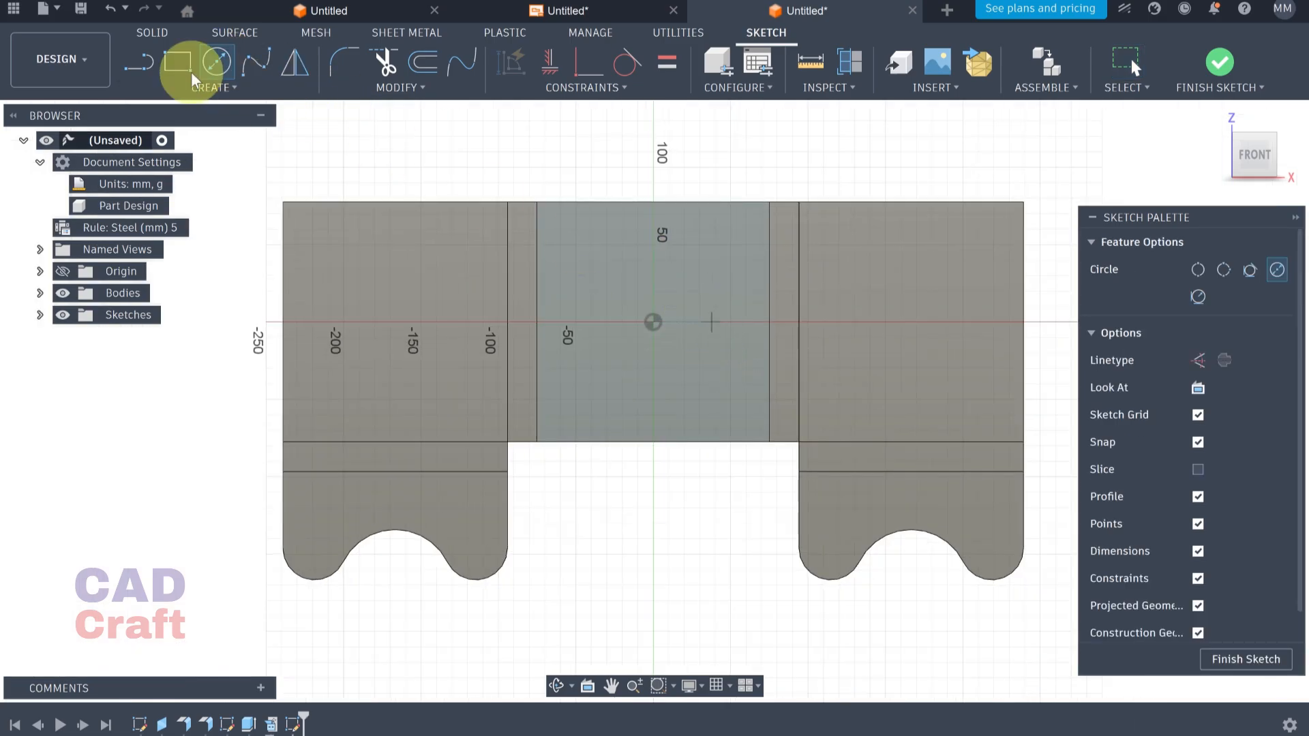
Draw a vertical construction line about 385 mm long with its midpoint on the sketch origin
{"action": "left_click", "coordinate": [208, 87]}
{"action": "left_click", "coordinate": [206, 136]}
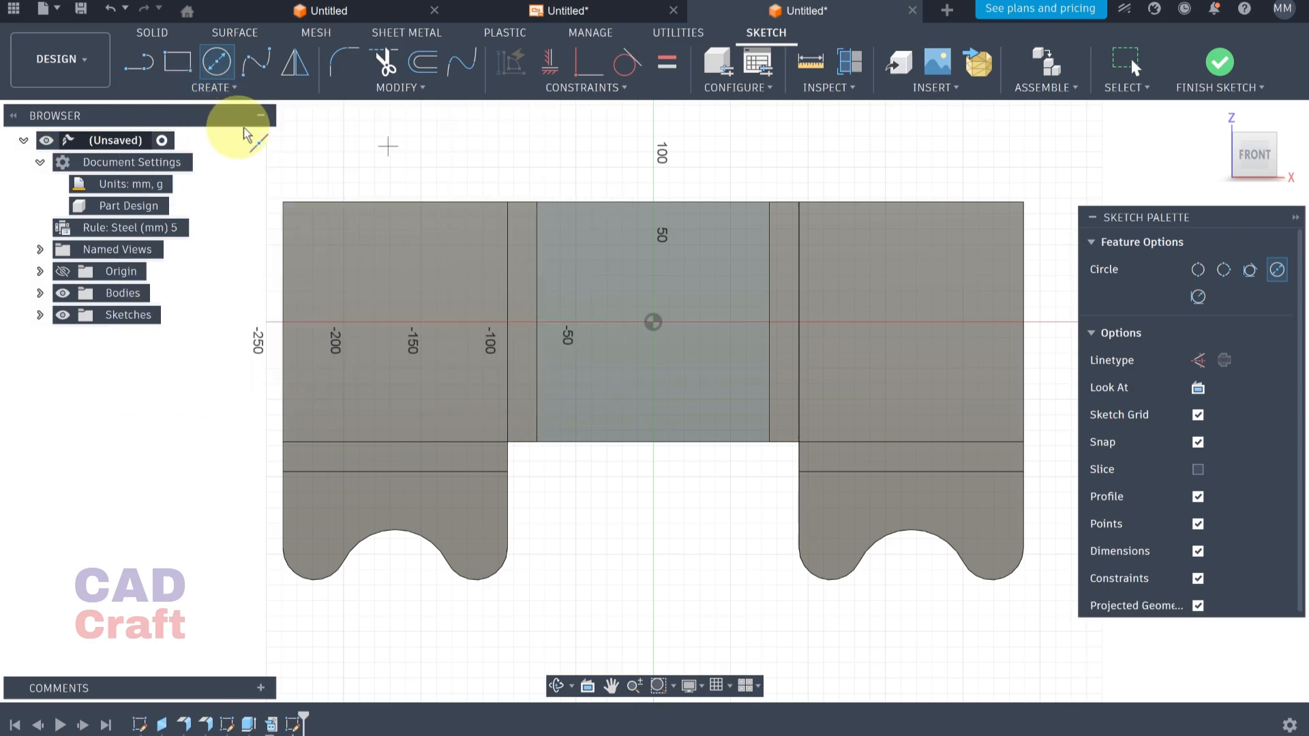
{"action": "left_click", "coordinate": [1242, 272]}
{"action": "left_click", "coordinate": [653, 323]}
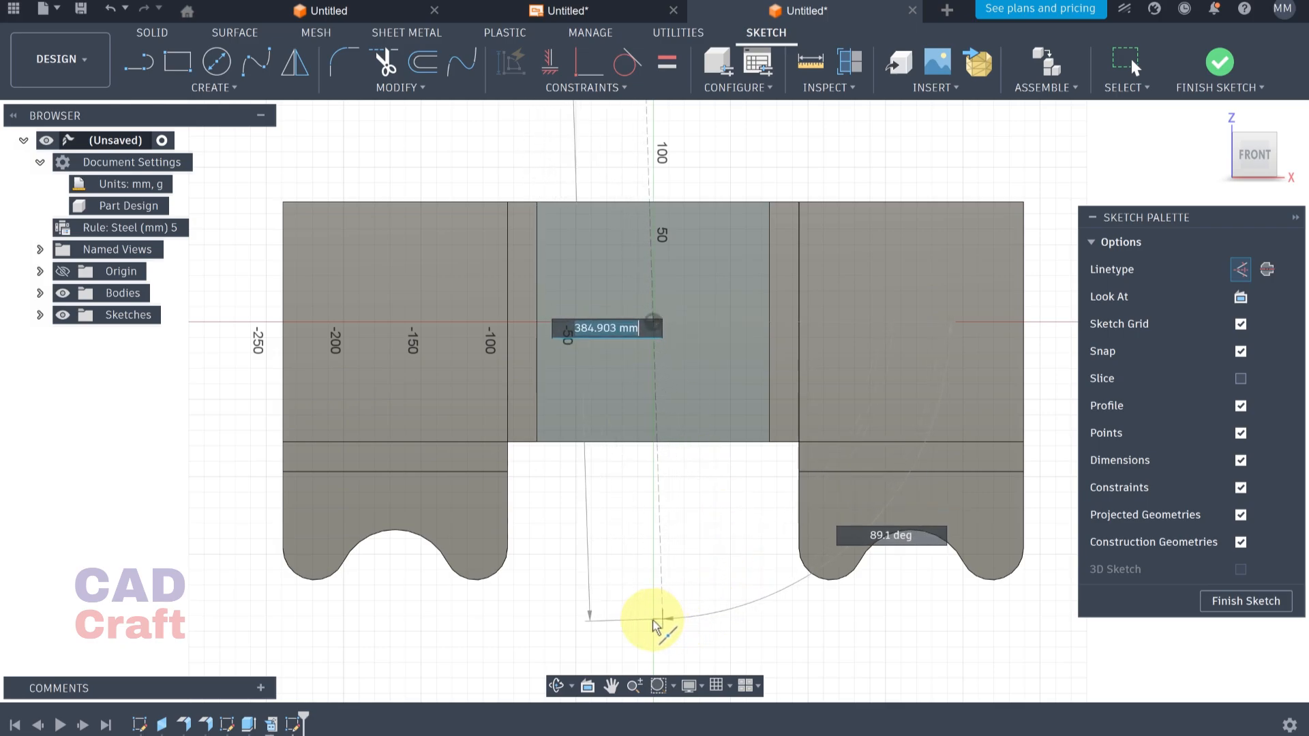
{"action": "left_click", "coordinate": [654, 617]}
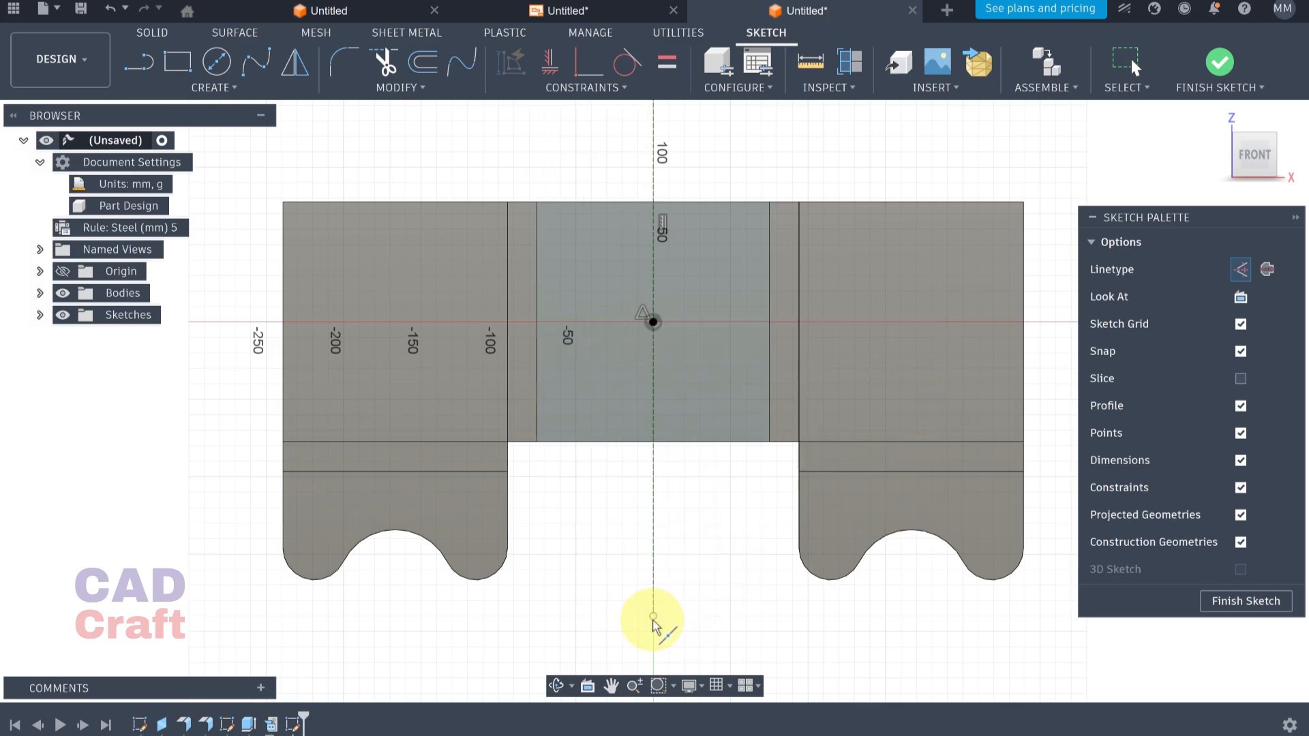
{"action": "key", "text": "Escape"}
Draw a 70 mm diameter circle centred on the sketch origin, with the construction linetype turned off
{"action": "scroll", "coordinate": [666, 303], "scroll_direction": "up", "scroll_amount": 4}
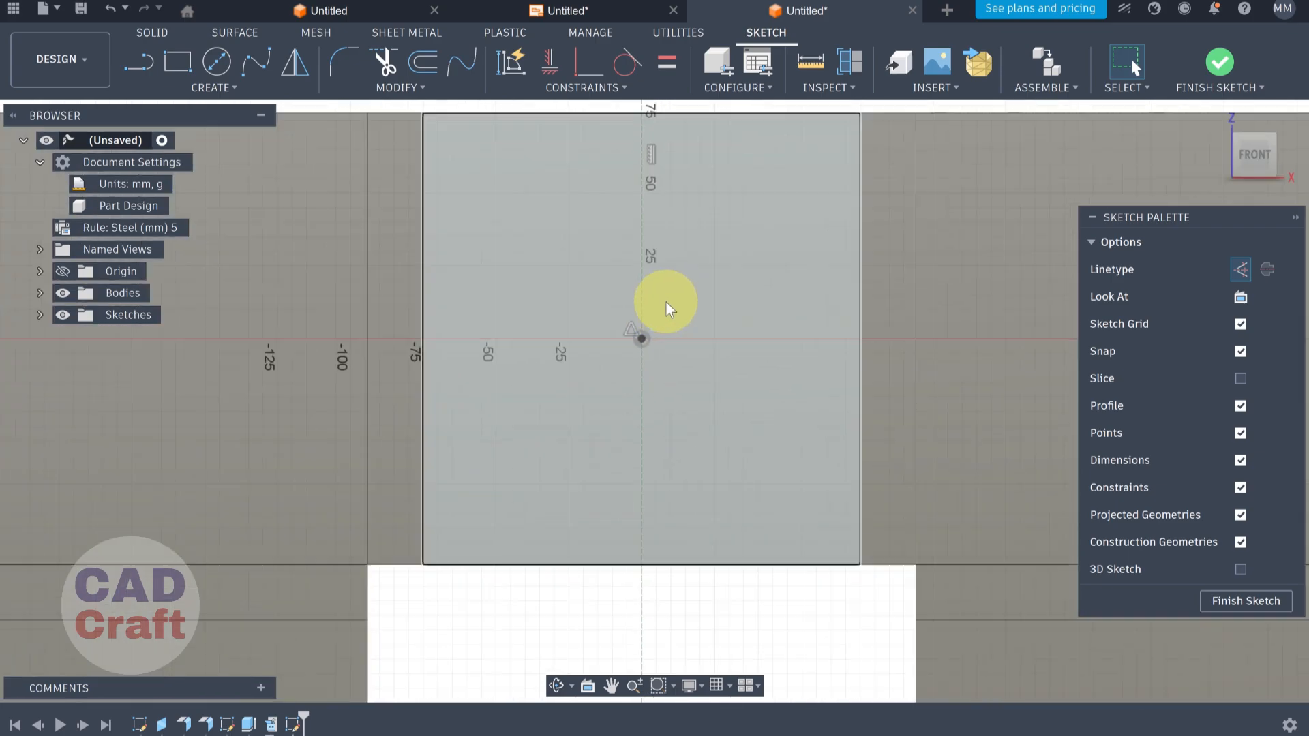
{"action": "left_click", "coordinate": [223, 71]}
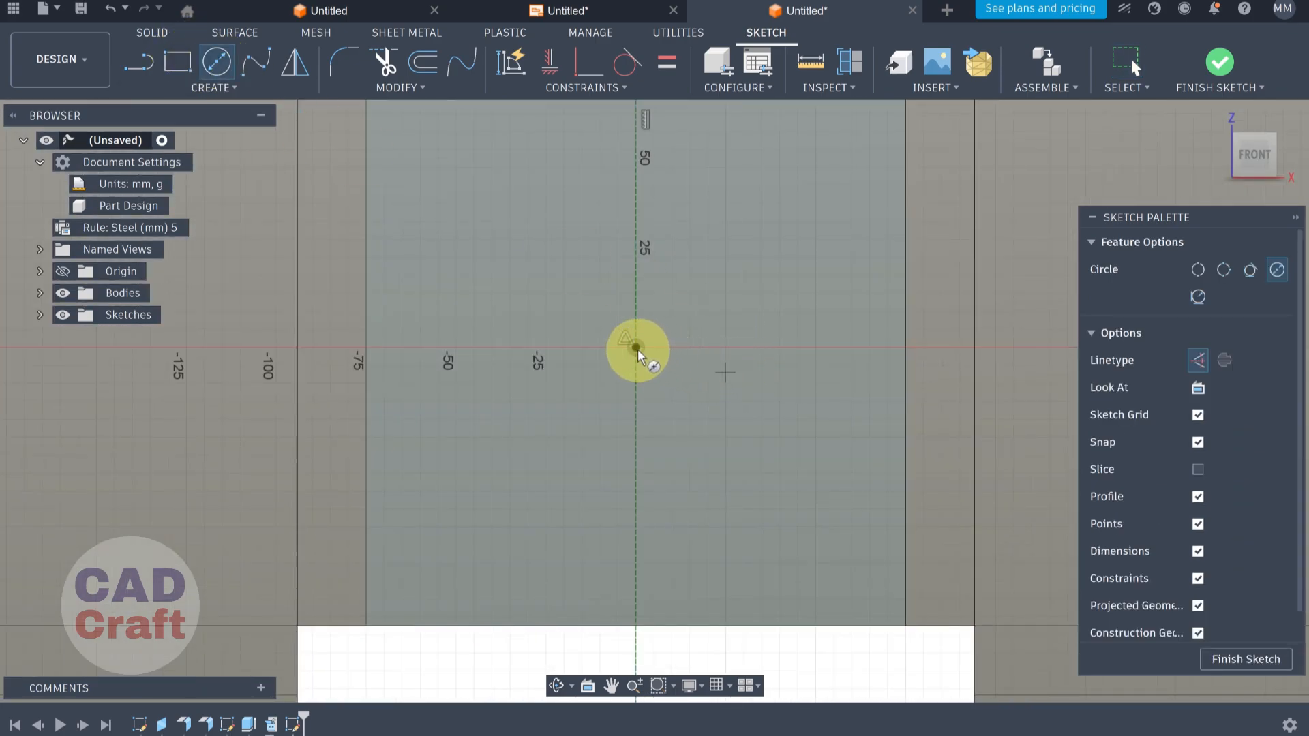
{"action": "left_click", "coordinate": [636, 347]}
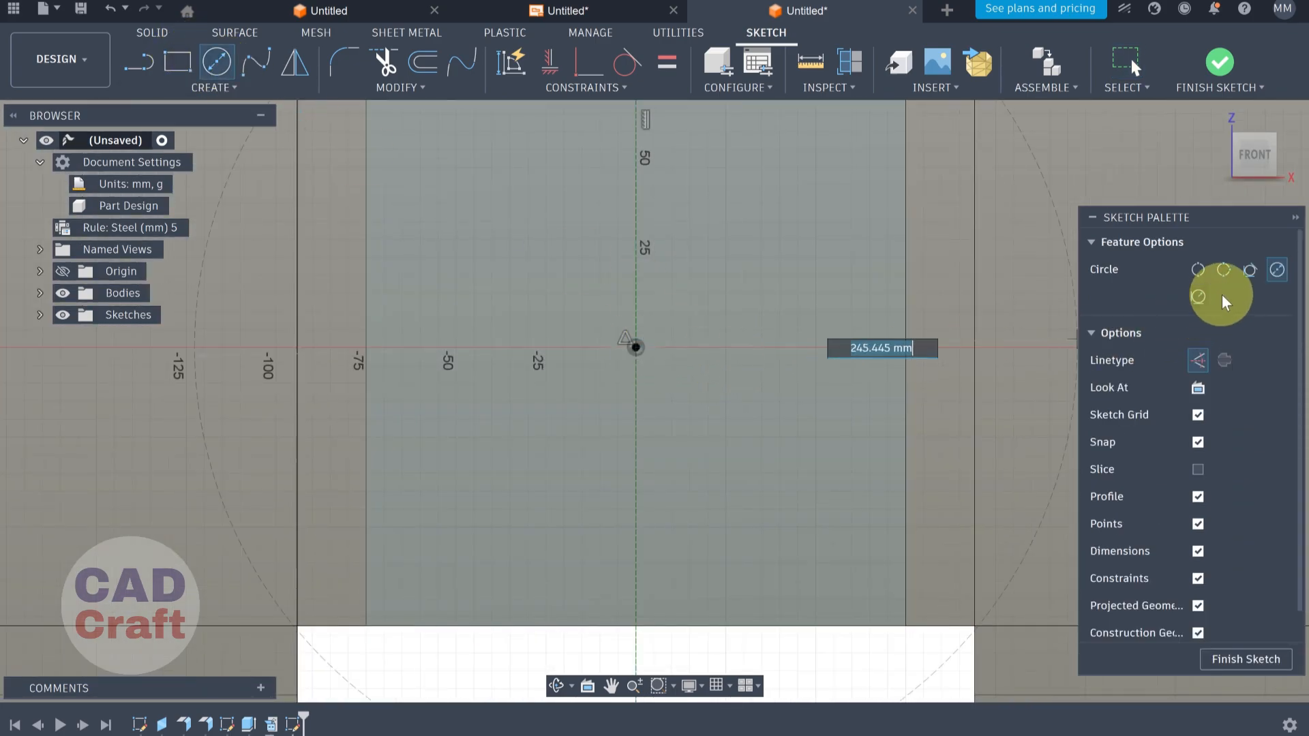
{"action": "left_click", "coordinate": [1202, 358]}
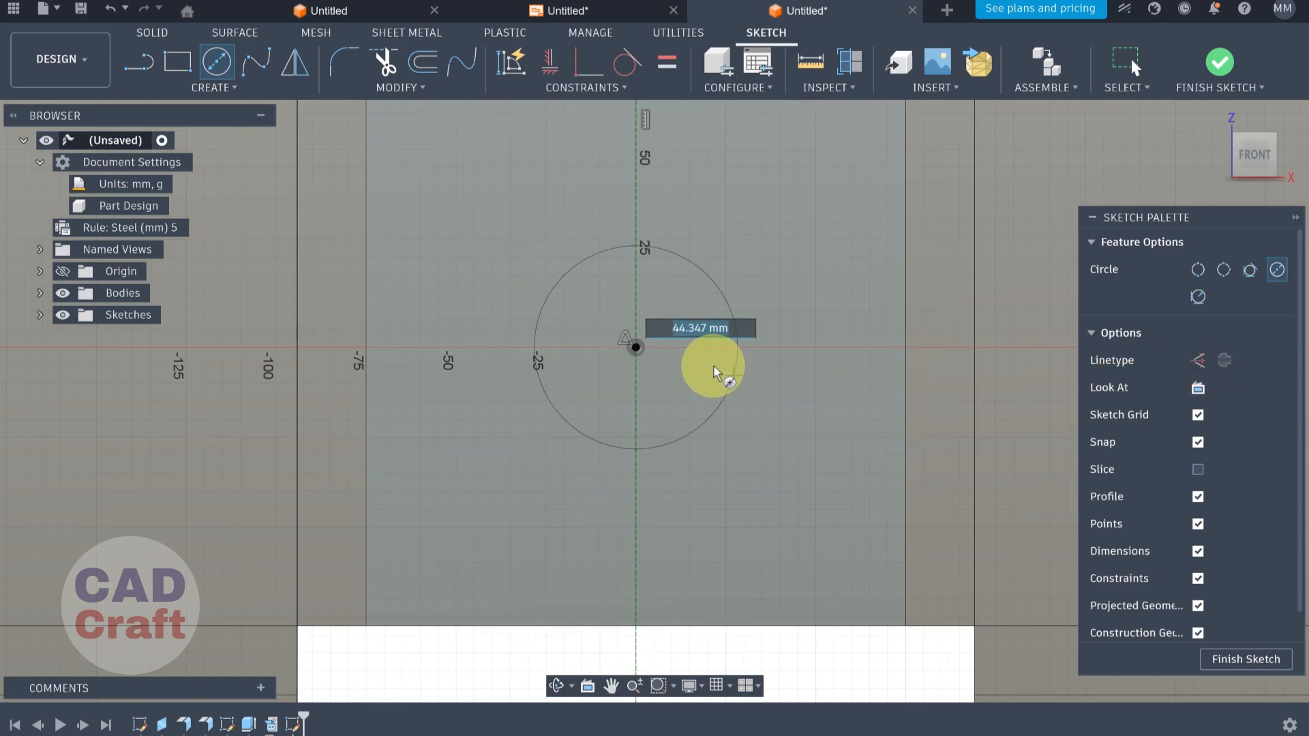
{"action": "type", "text": "70"}
{"action": "key", "text": "Tab"}
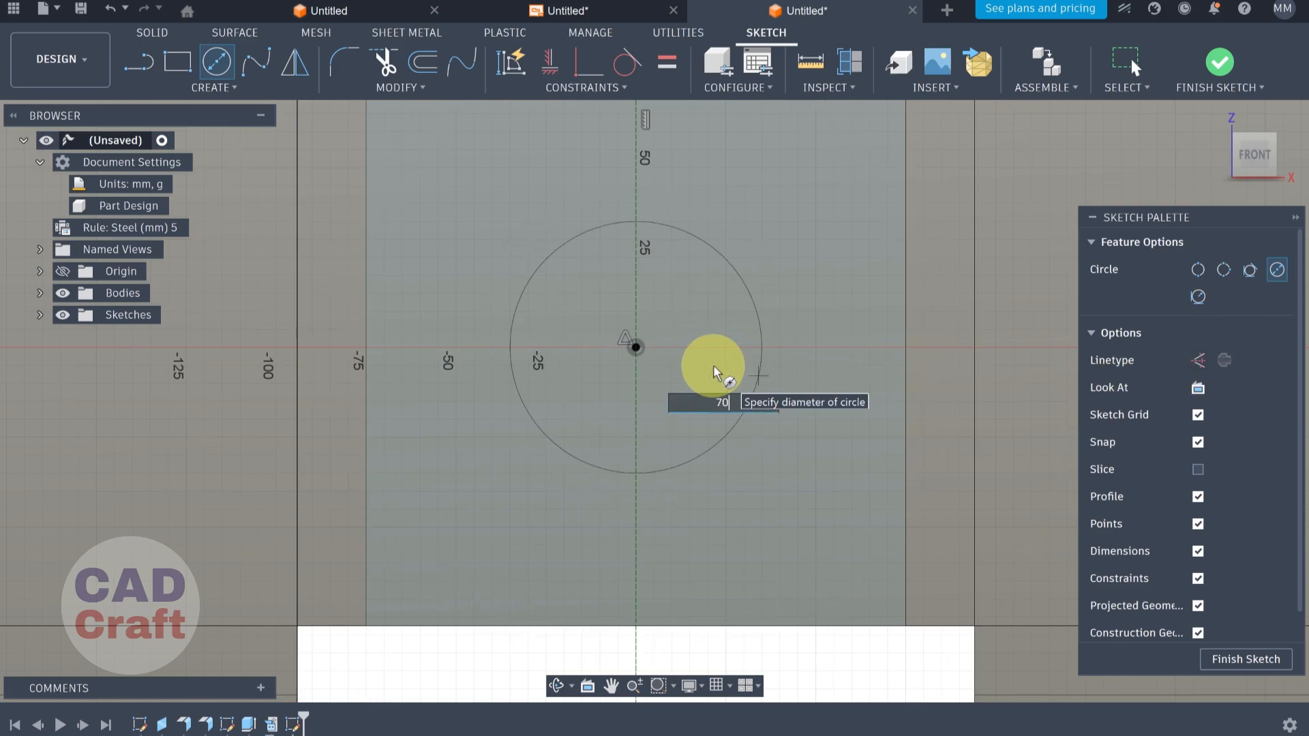
{"action": "key", "text": "Return"}
{"action": "scroll", "coordinate": [747, 319], "scroll_direction": "down", "scroll_amount": 3}
{"action": "middle_click_drag", "start_coordinate": [760, 279], "coordinate": [698, 331]}
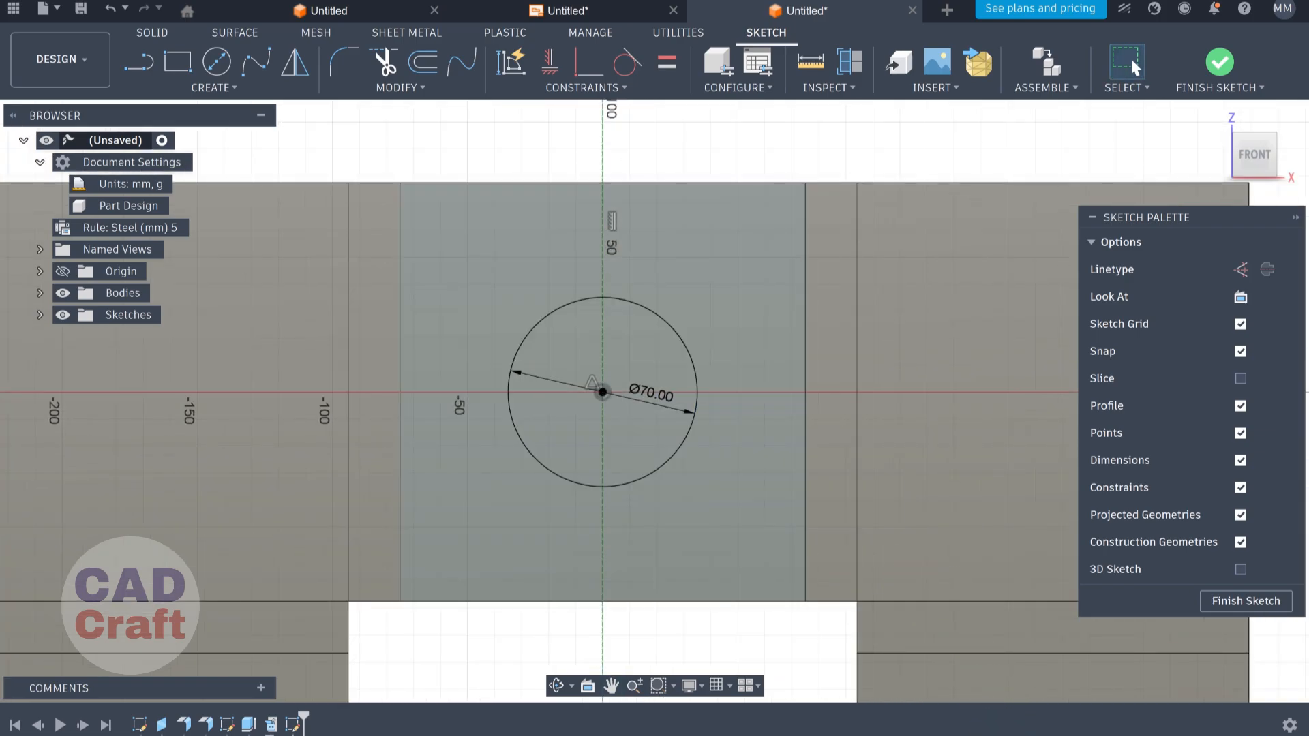
Highlight the 12 Hole Ø20 note in the PDF drawing and draw a 20 mm circle near the central panel's upper-right corner
{"action": "left_click", "coordinate": [972, 735]}
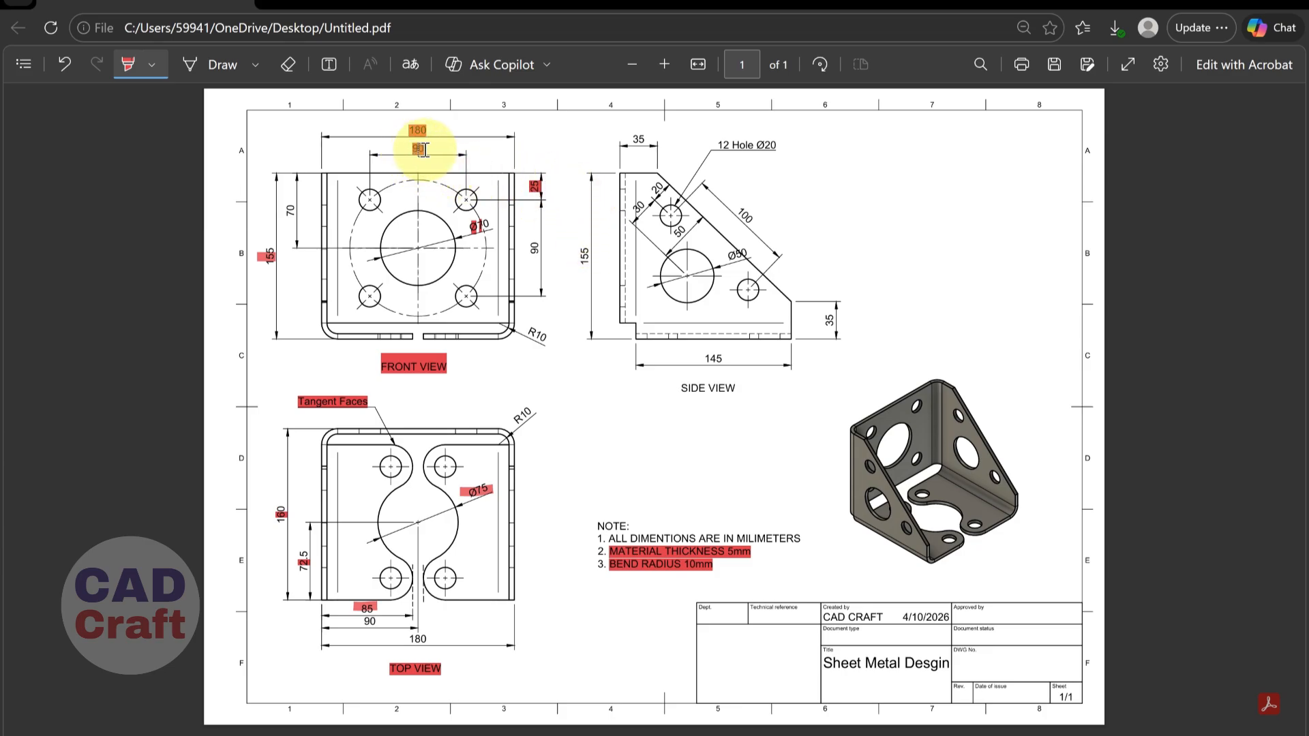
{"action": "left_click_drag", "start_coordinate": [718, 146], "coordinate": [778, 149]}
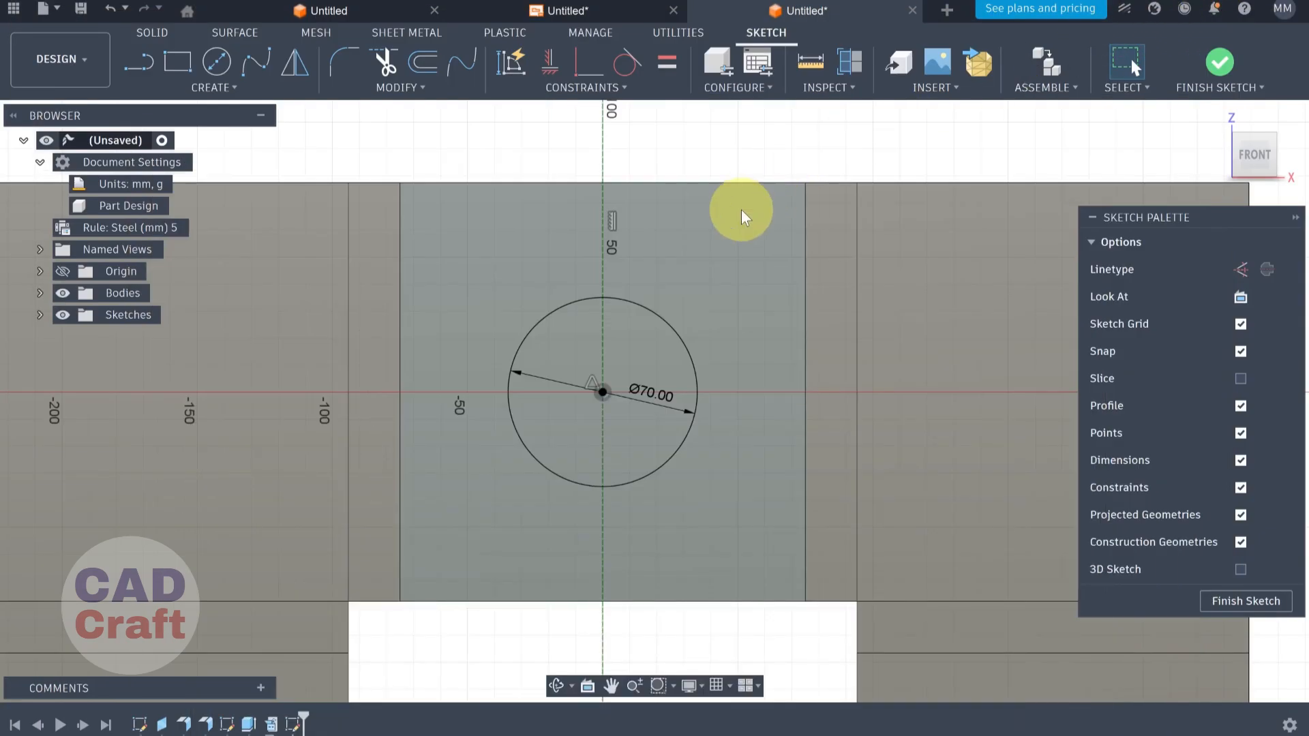
{"action": "scroll", "coordinate": [722, 218], "scroll_direction": "up", "scroll_amount": 3}
{"action": "left_click", "coordinate": [225, 65]}
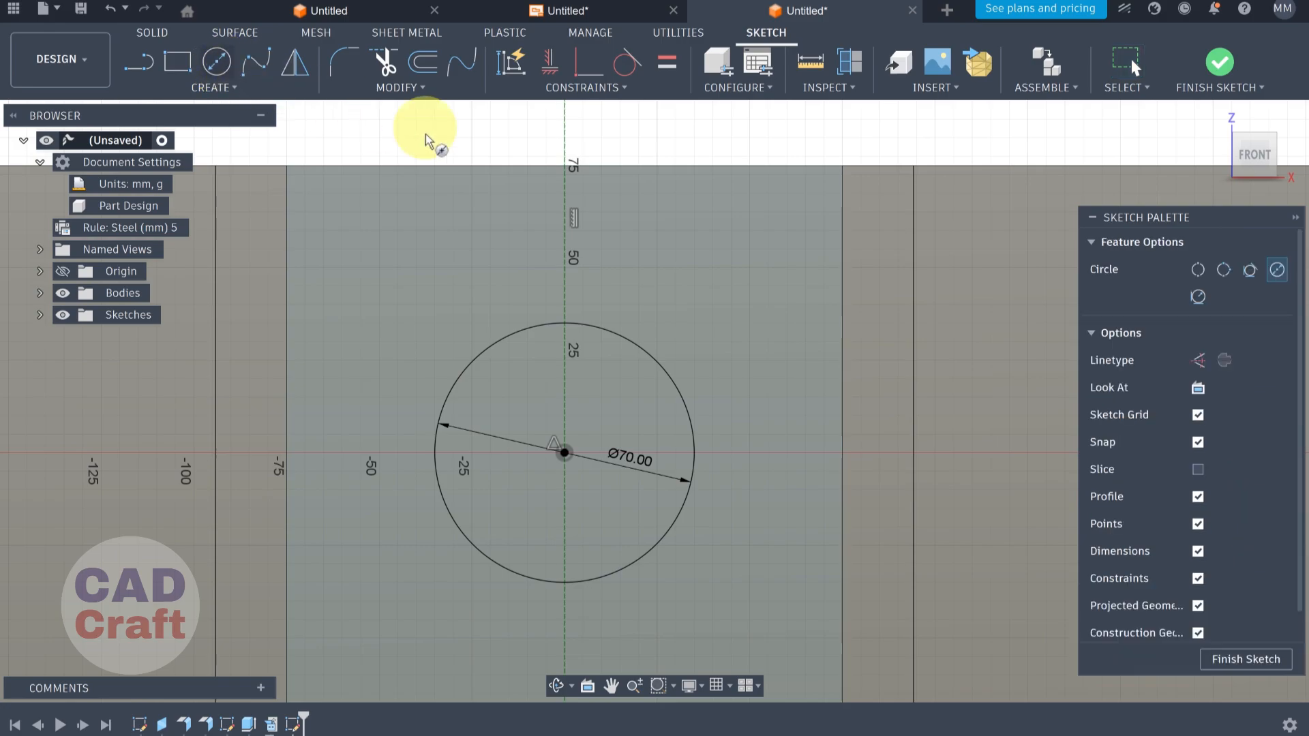
{"action": "left_click", "coordinate": [730, 266]}
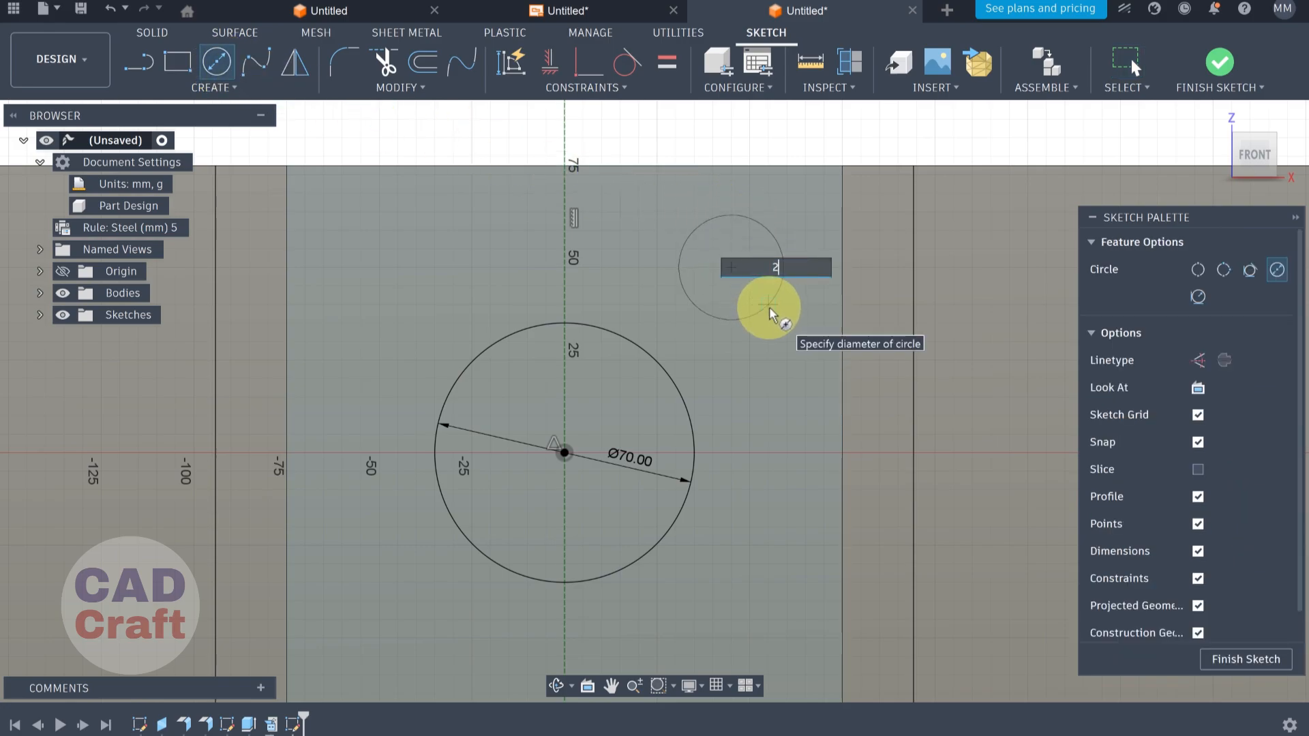
{"action": "key", "text": "Return"}
{"action": "key", "text": "Escape"}
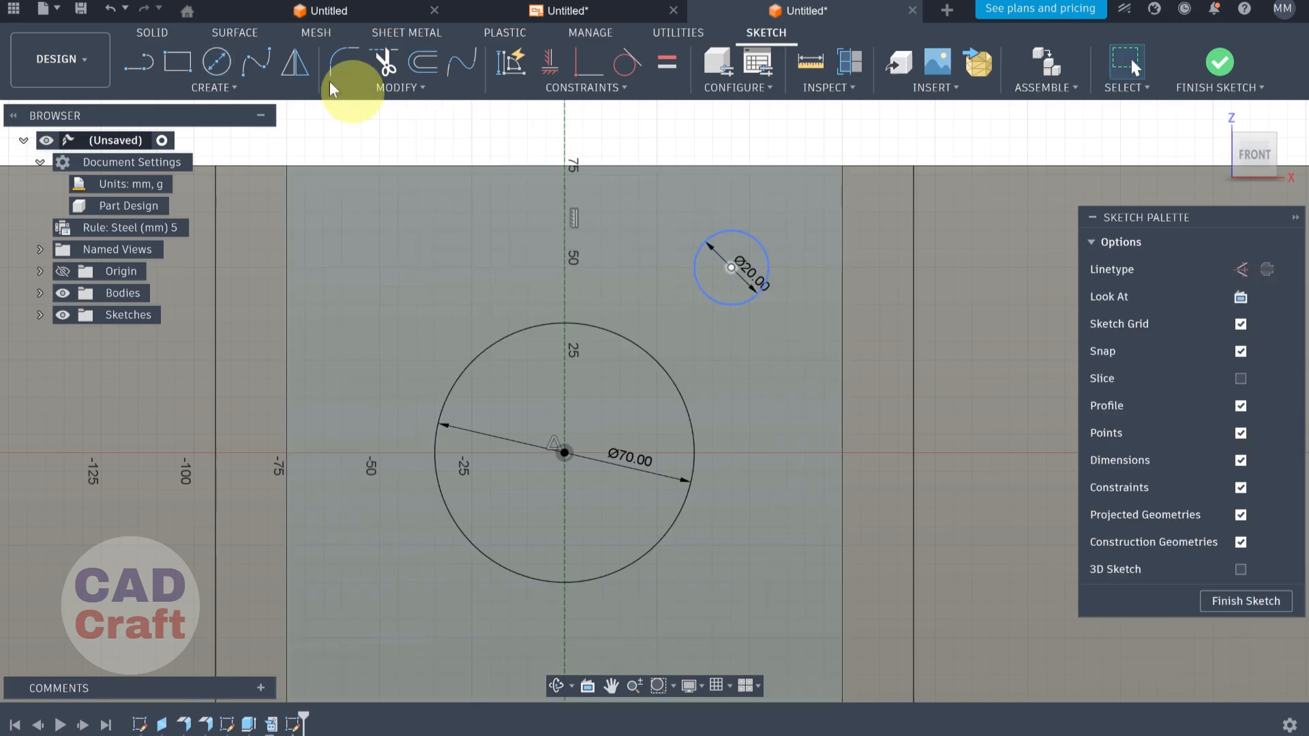
Dimension the 20 mm circle's centre 25 mm below the central panel's top edge
{"action": "left_click", "coordinate": [210, 88]}
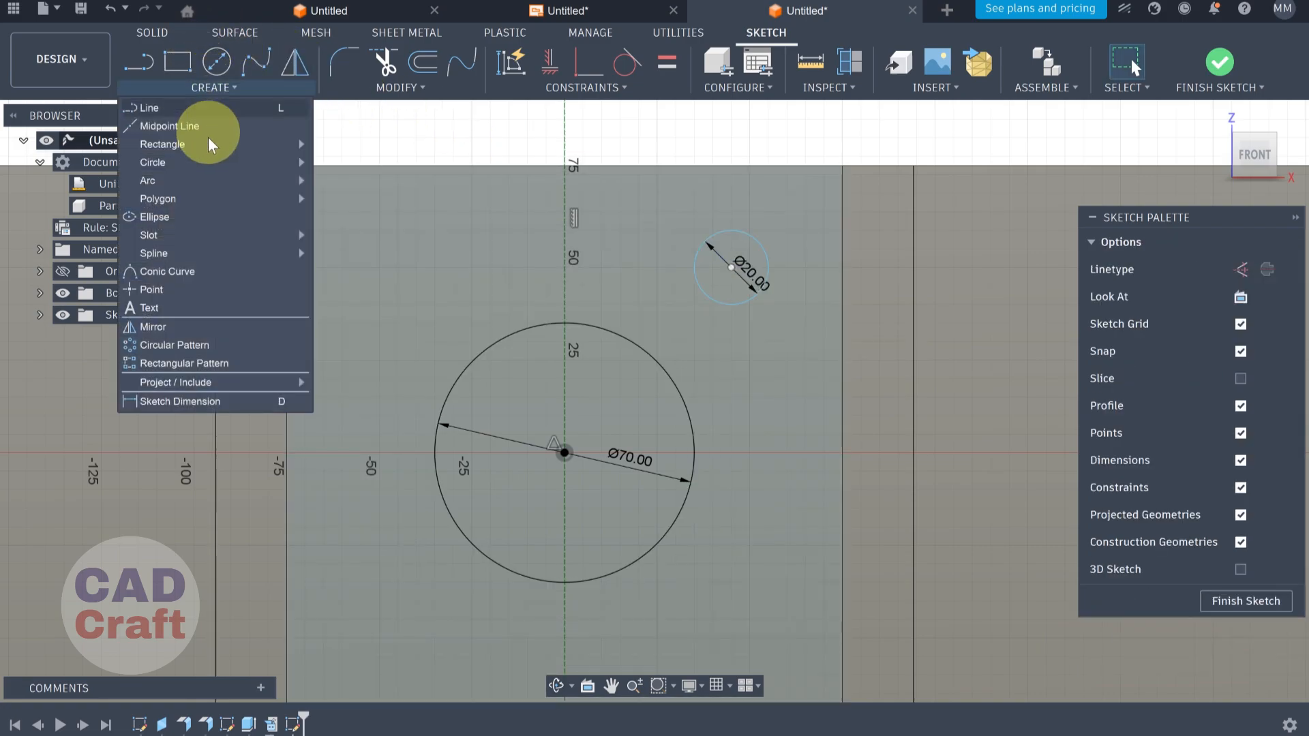
{"action": "left_click", "coordinate": [180, 400]}
{"action": "left_click", "coordinate": [730, 267]}
{"action": "left_click", "coordinate": [756, 165]}
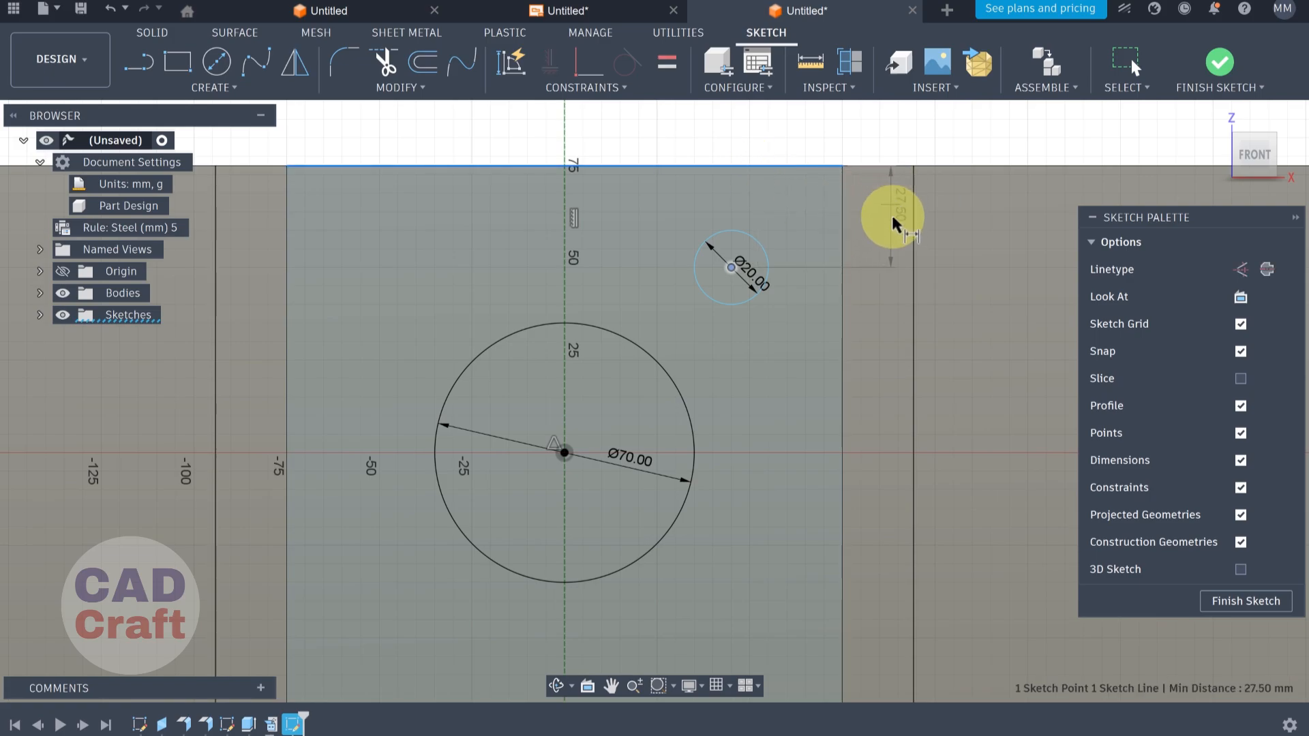
{"action": "left_click", "coordinate": [884, 222]}
{"action": "type", "text": "25"}
{"action": "key", "text": "Return"}
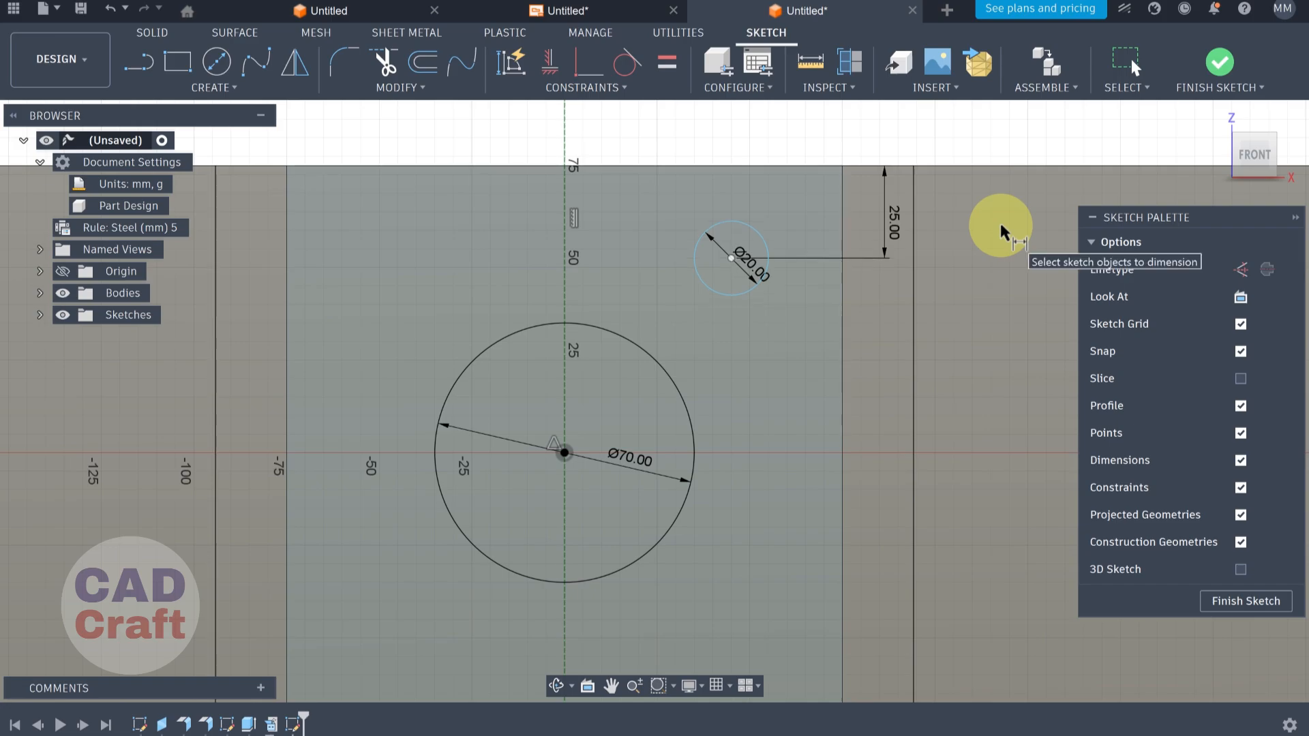
Dimension the 20 mm circle's centre 45 mm from the vertical construction line
{"action": "left_click", "coordinate": [235, 87]}
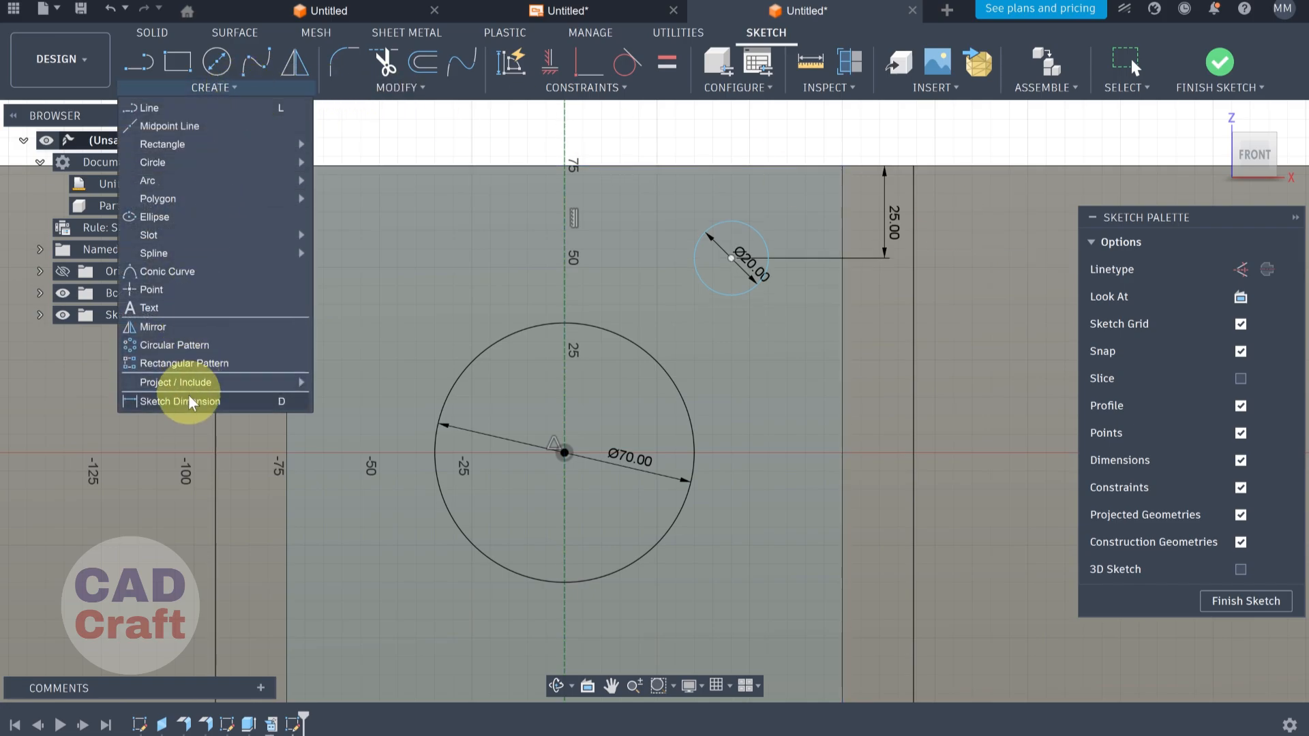
{"action": "left_click", "coordinate": [190, 400]}
{"action": "left_click", "coordinate": [731, 257]}
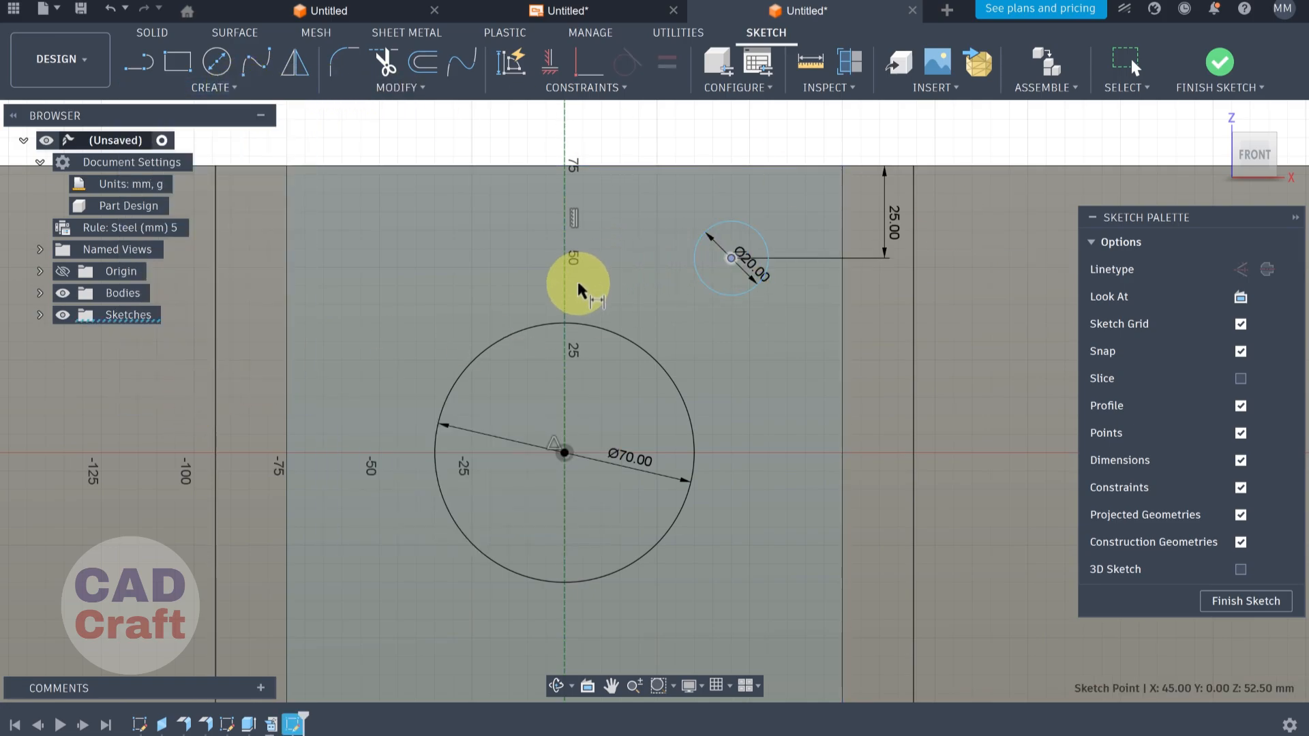
{"action": "left_click", "coordinate": [564, 292]}
{"action": "middle_click_drag", "start_coordinate": [667, 194], "coordinate": [673, 272]}
{"action": "left_click", "coordinate": [678, 189]}
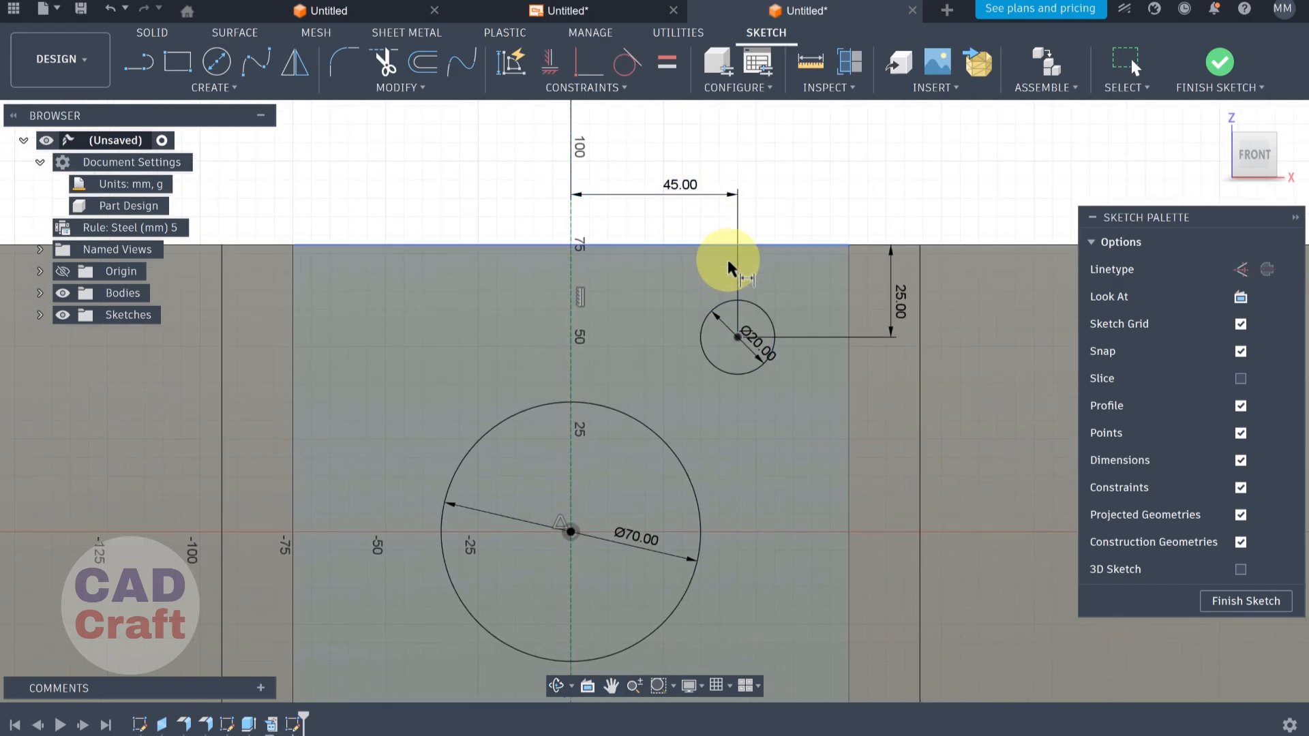
Create a full circular pattern of the 20 mm circle around the sketch origin with quantity 4, and finish the sketch
{"action": "scroll", "coordinate": [724, 266], "scroll_direction": "down", "scroll_amount": 3}
{"action": "scroll", "coordinate": [756, 197], "scroll_direction": "down", "scroll_amount": 1}
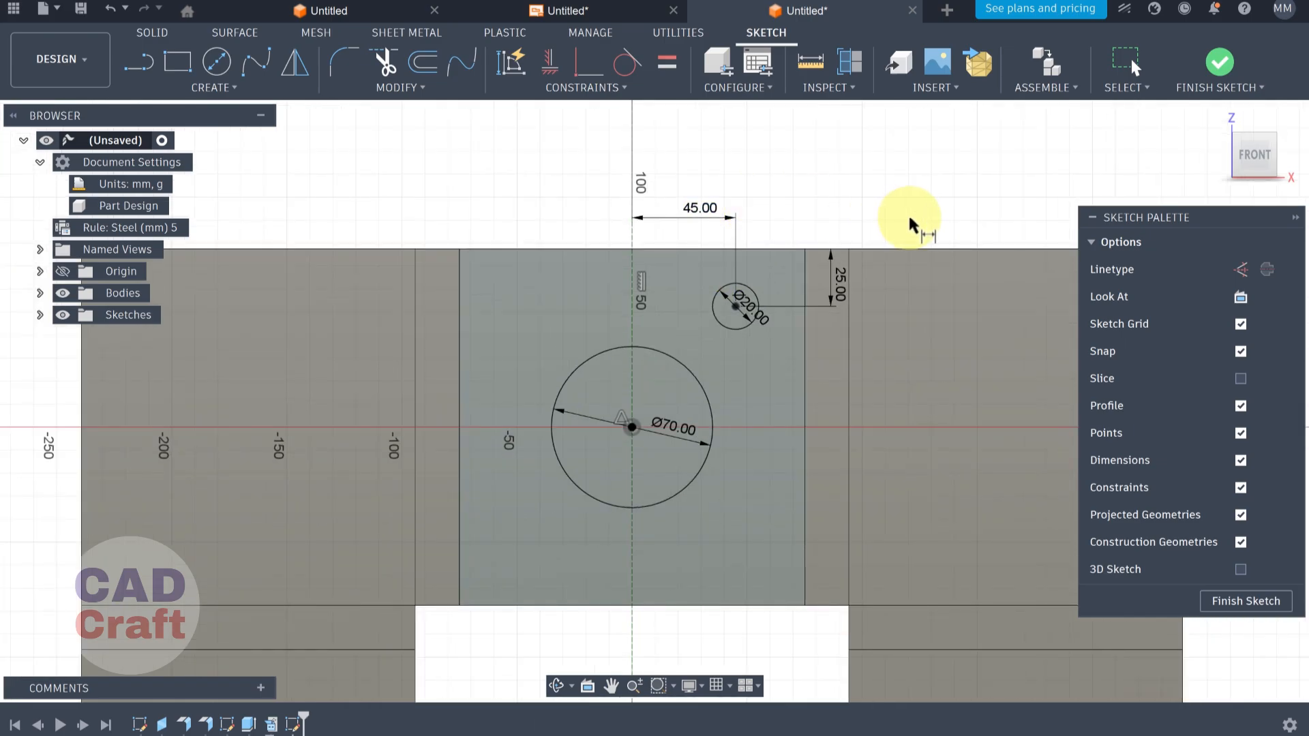
{"action": "middle_click_drag", "start_coordinate": [805, 226], "coordinate": [760, 228]}
{"action": "scroll", "coordinate": [760, 232], "scroll_direction": "up", "scroll_amount": 1}
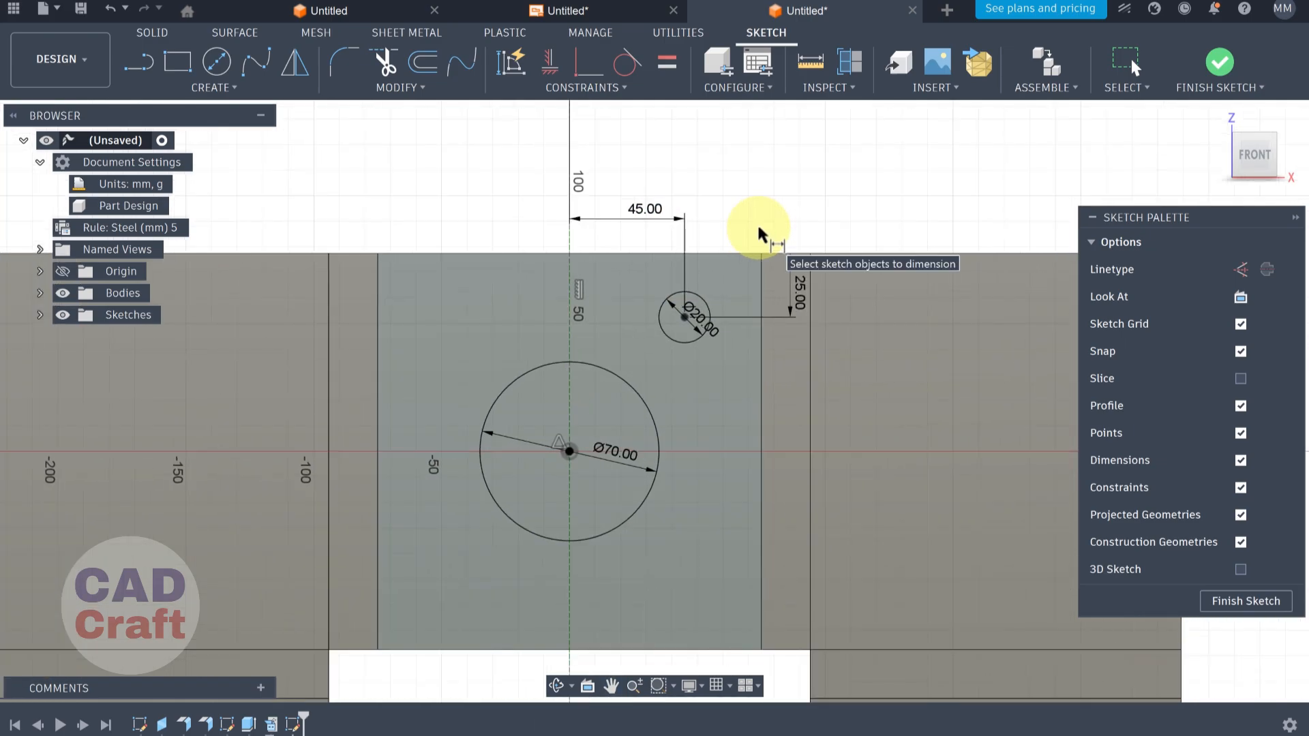
{"action": "left_click", "coordinate": [227, 90]}
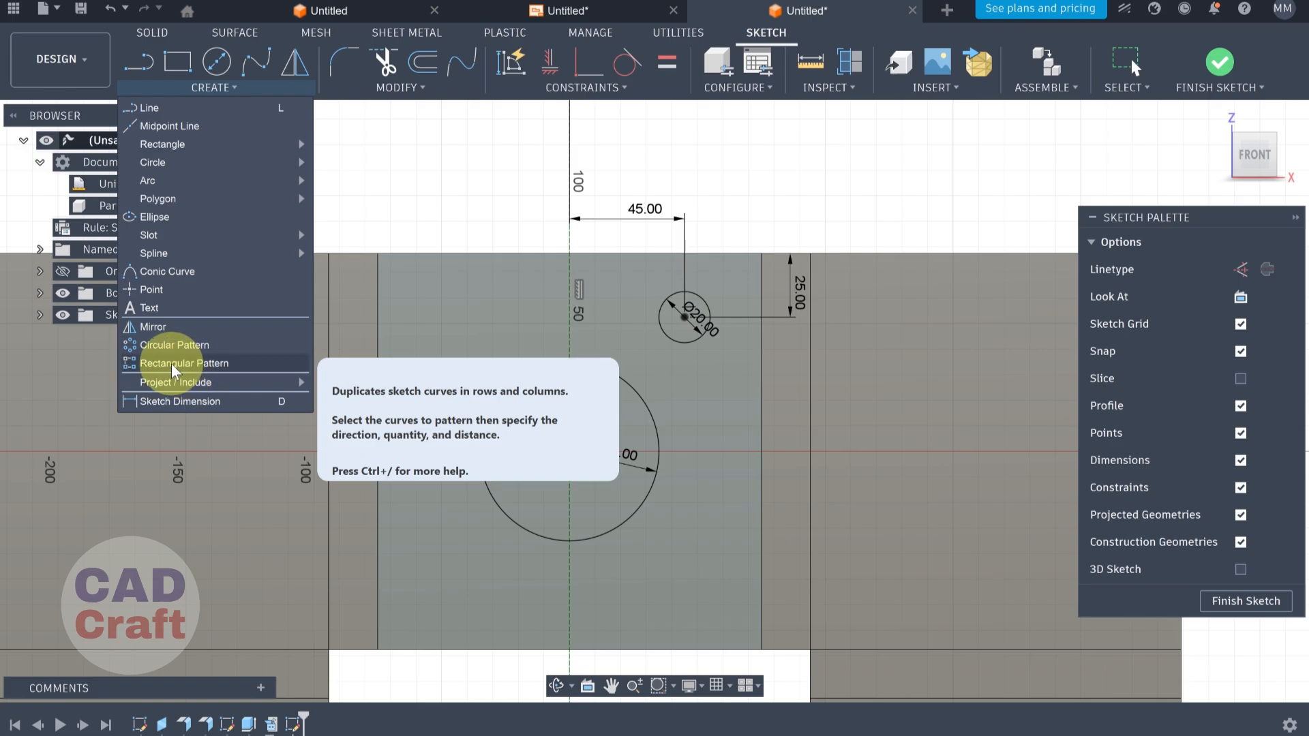
{"action": "left_click", "coordinate": [171, 345]}
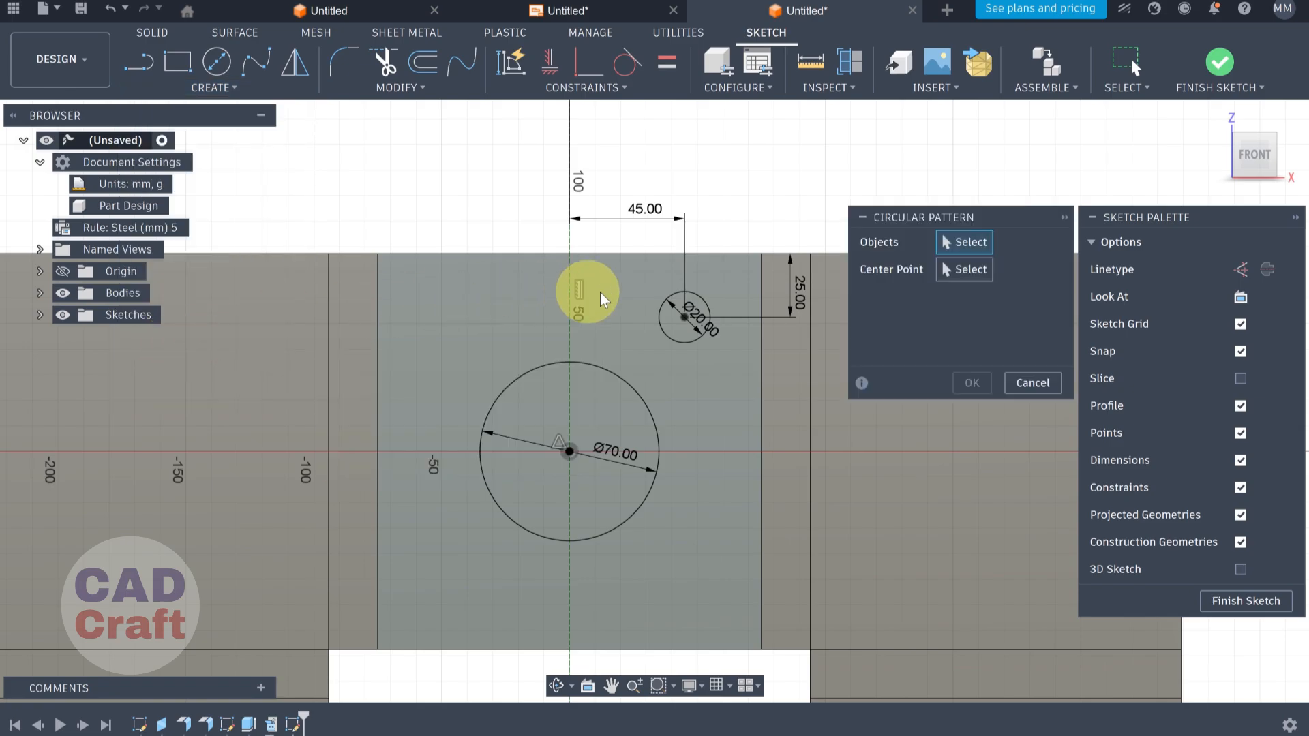
{"action": "left_click", "coordinate": [665, 306]}
{"action": "left_click", "coordinate": [964, 270]}
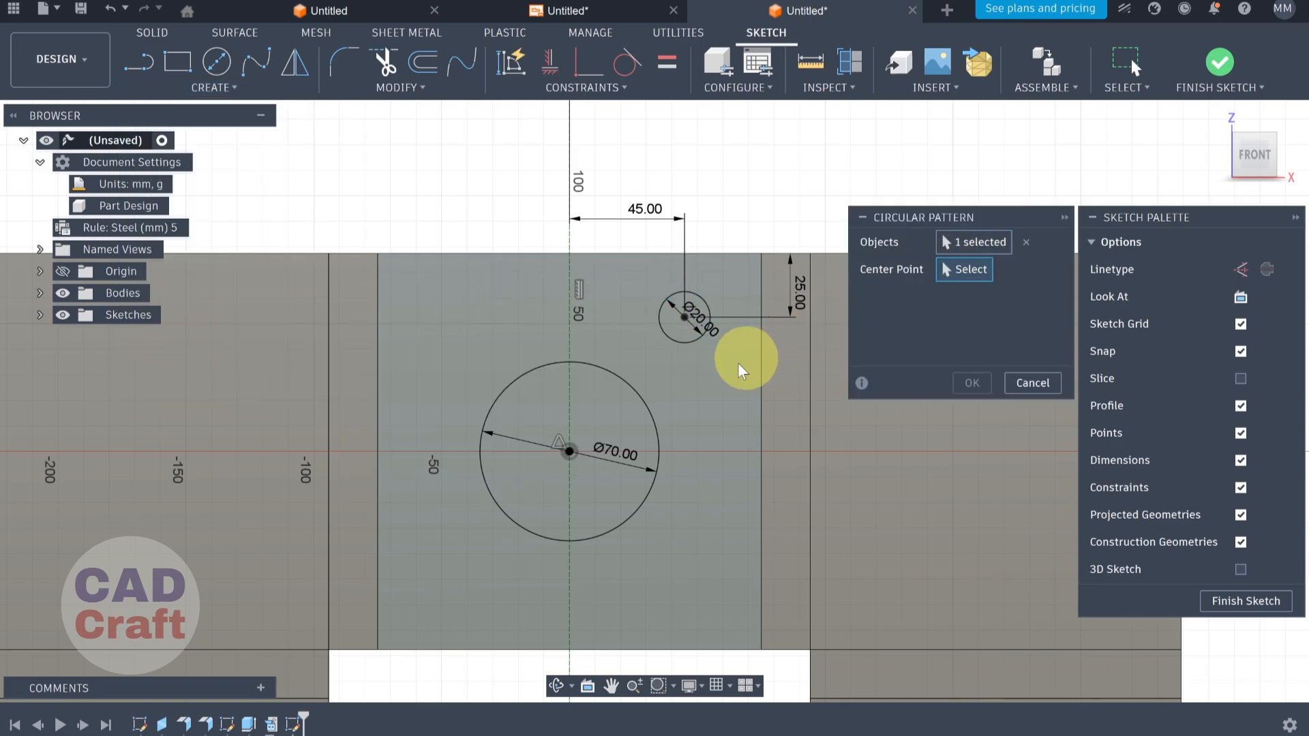
{"action": "left_click", "coordinate": [570, 452]}
{"action": "left_click", "coordinate": [921, 354]}
{"action": "type", "text": "4"}
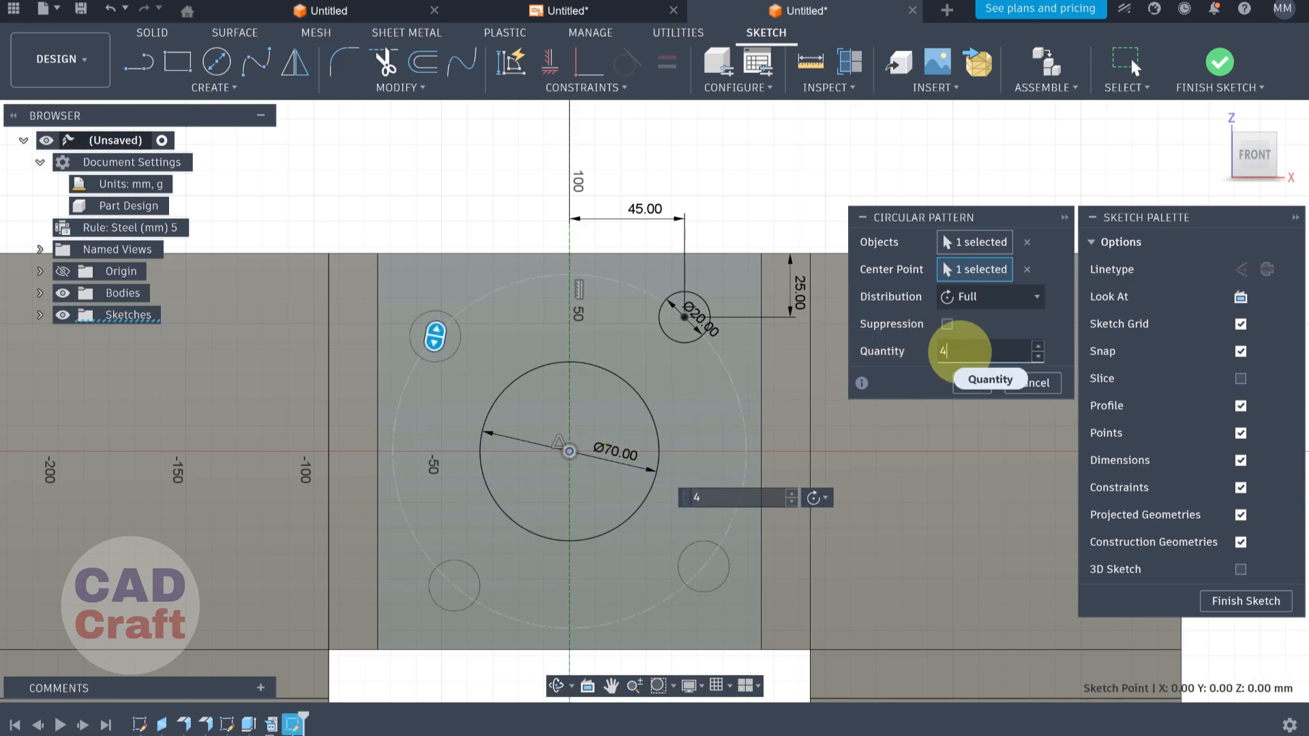
{"action": "left_click", "coordinate": [971, 384]}
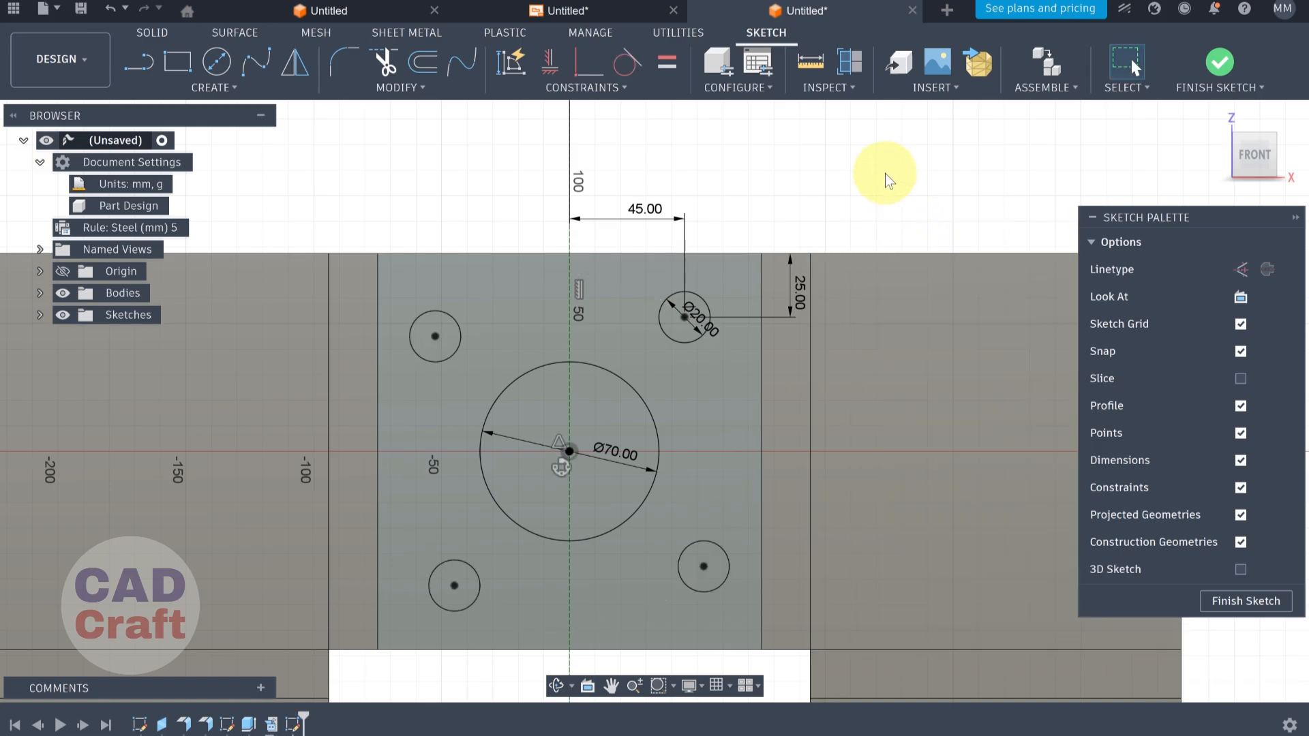
{"action": "scroll", "coordinate": [791, 389], "scroll_direction": "down", "scroll_amount": 2}
{"action": "middle_click_drag", "start_coordinate": [788, 391], "coordinate": [712, 318]}
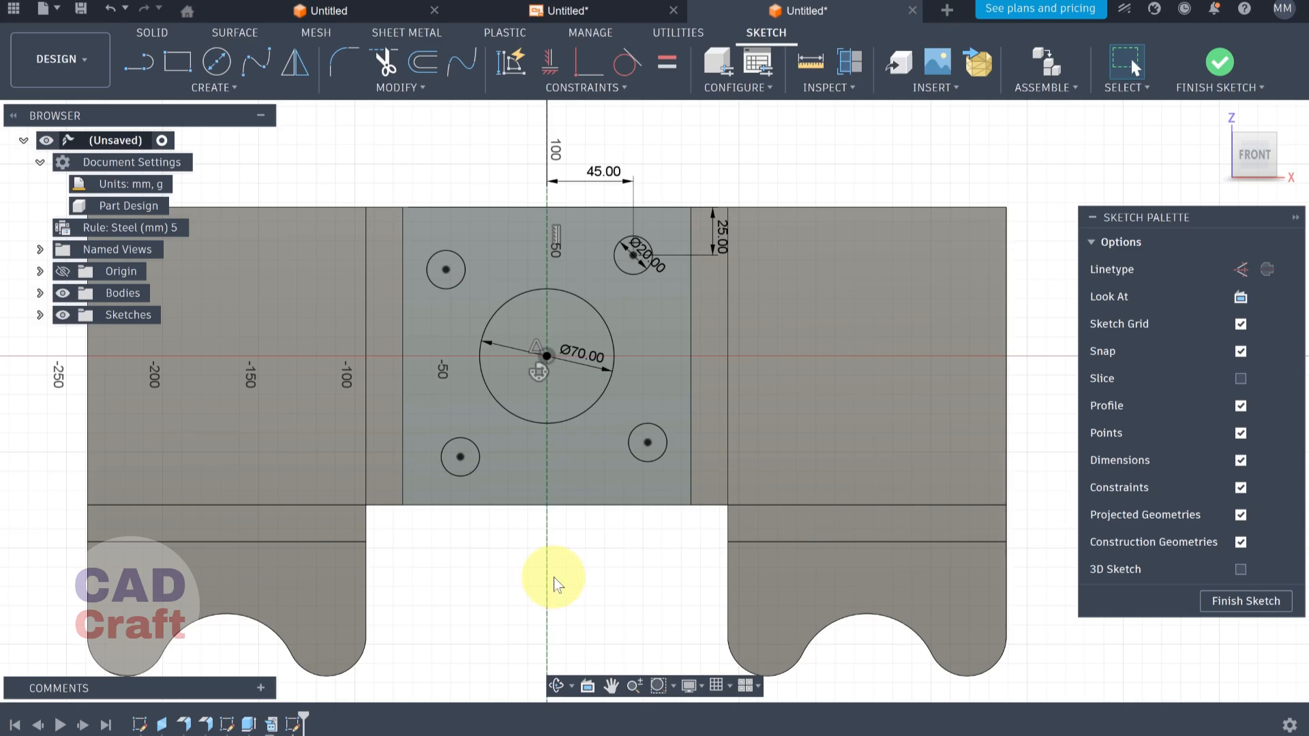
{"action": "left_click", "coordinate": [1256, 603]}
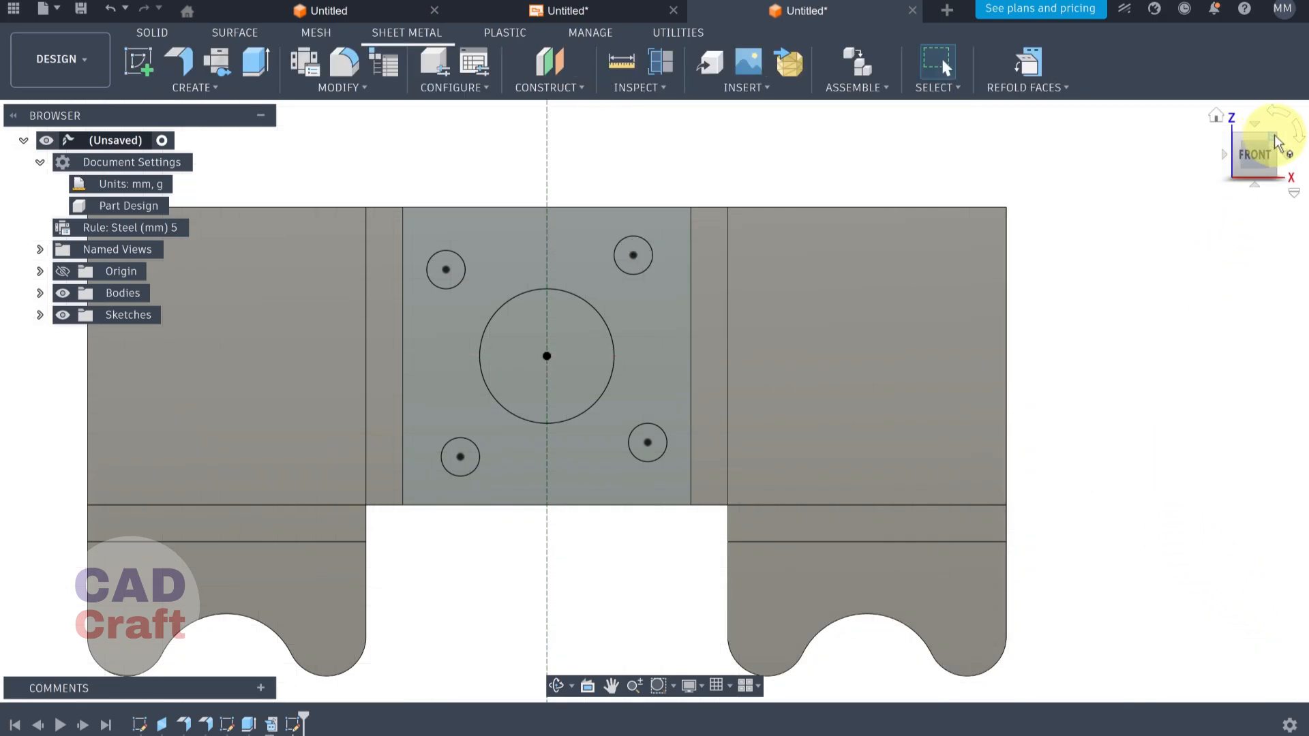
Extrude the 70 mm circle and the four 20 mm circles inward as a cut through the central panel with extent All
{"action": "left_click", "coordinate": [1276, 143]}
{"action": "scroll", "coordinate": [770, 403], "scroll_direction": "up", "scroll_amount": 2}
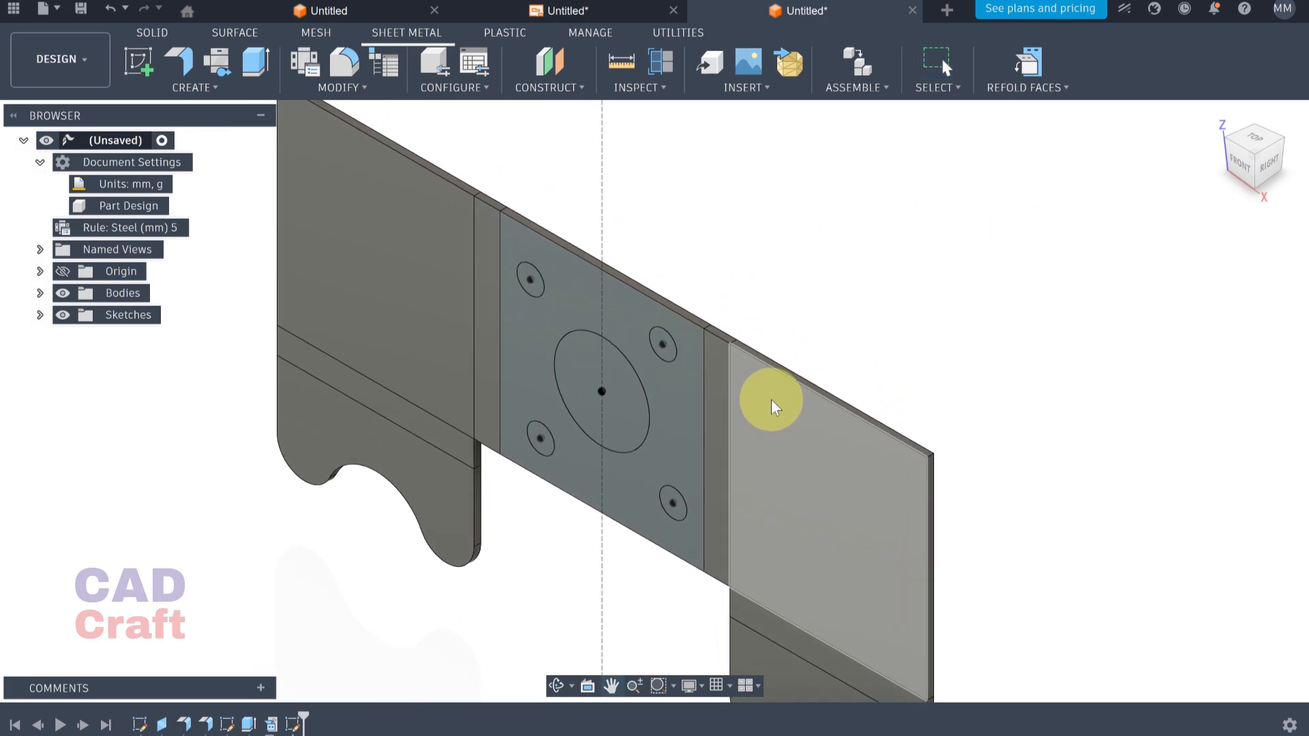
{"action": "left_click", "coordinate": [255, 61]}
{"action": "left_click", "coordinate": [529, 281]}
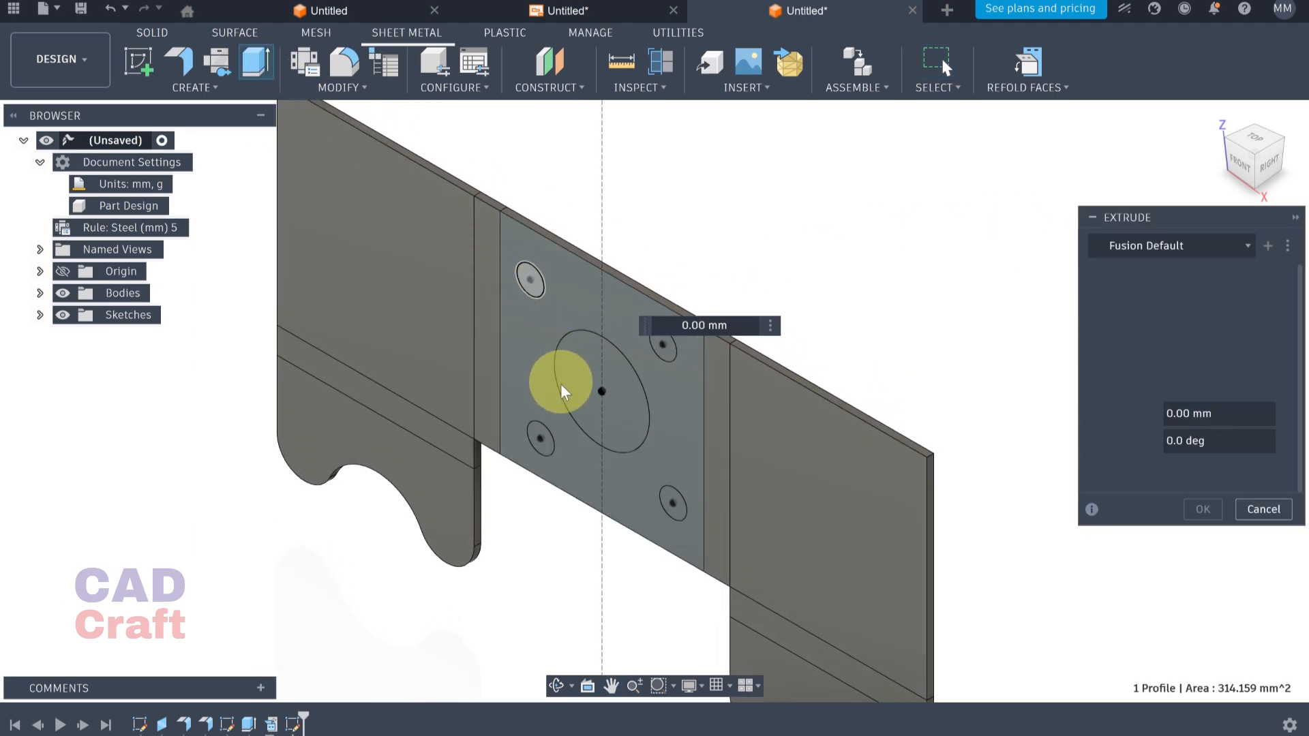
{"action": "left_click", "coordinate": [542, 440]}
{"action": "left_click", "coordinate": [586, 395]}
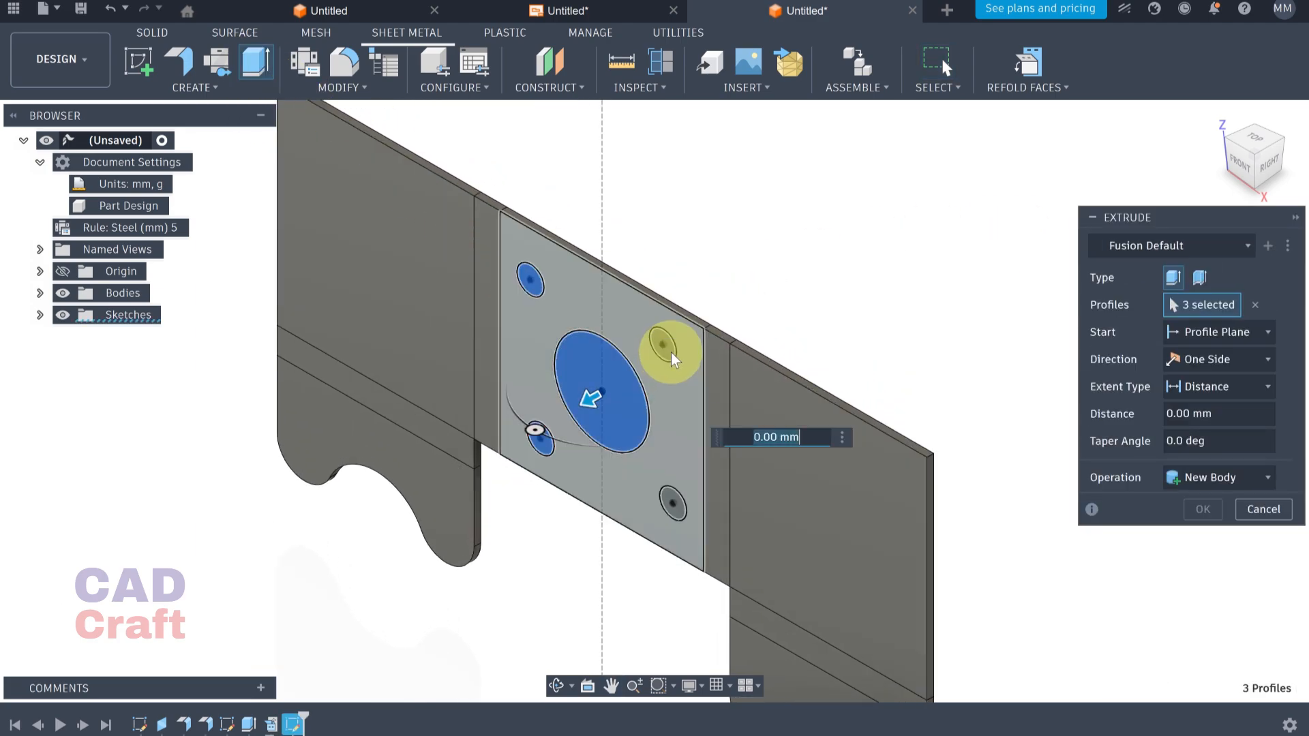
{"action": "left_click", "coordinate": [668, 351]}
{"action": "left_click", "coordinate": [672, 505]}
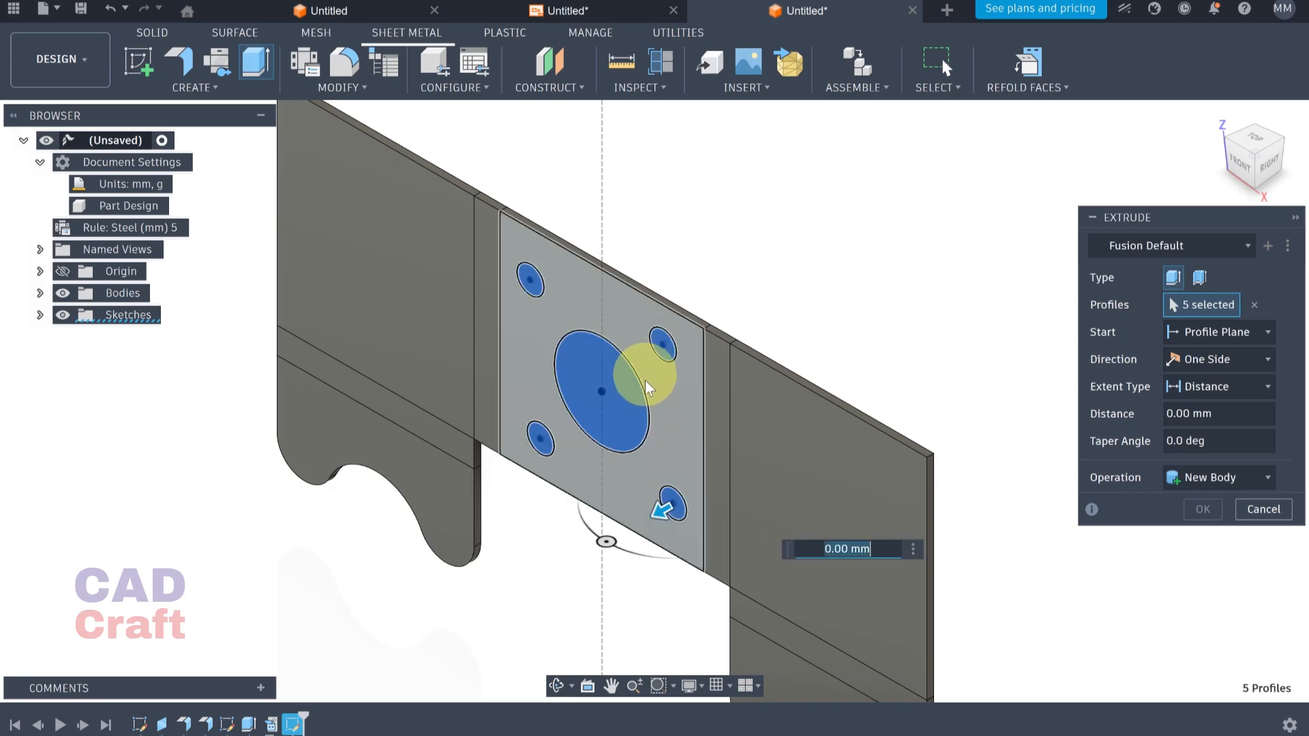
{"action": "left_click_drag", "start_coordinate": [666, 514], "coordinate": [754, 459]}
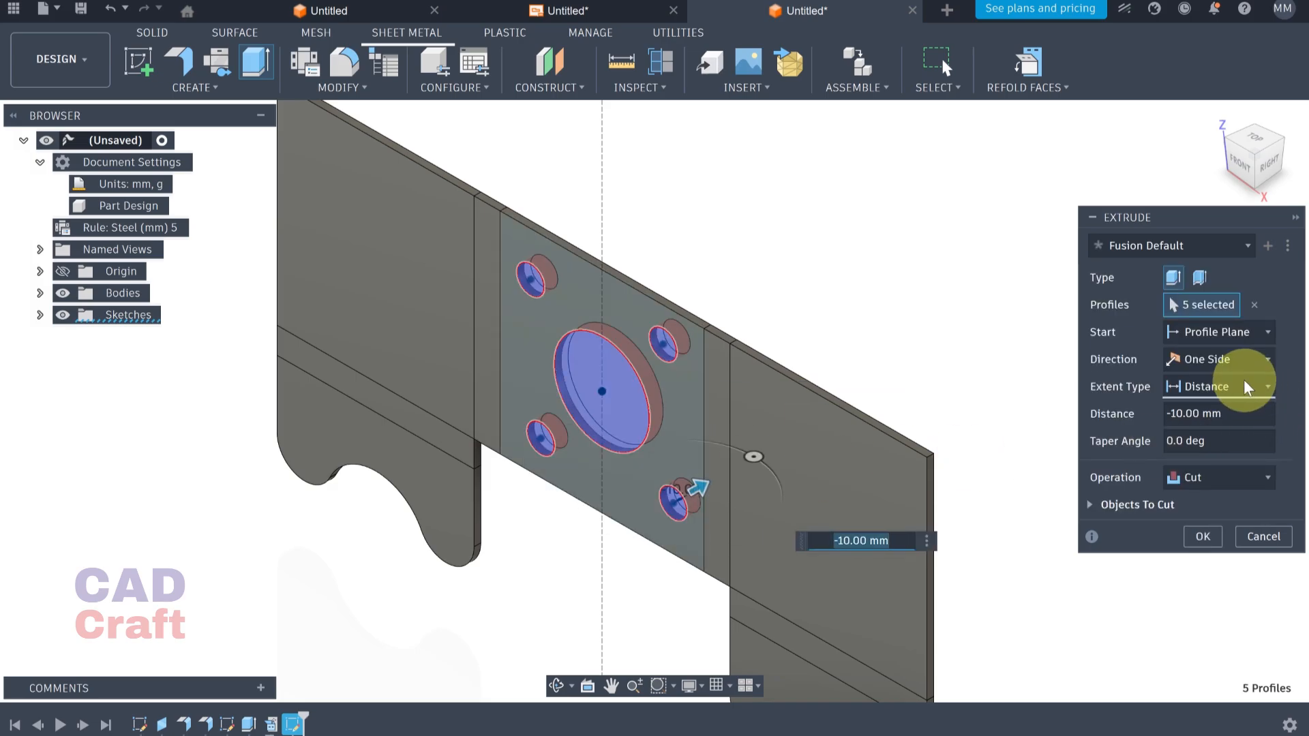
{"action": "left_click", "coordinate": [1207, 386]}
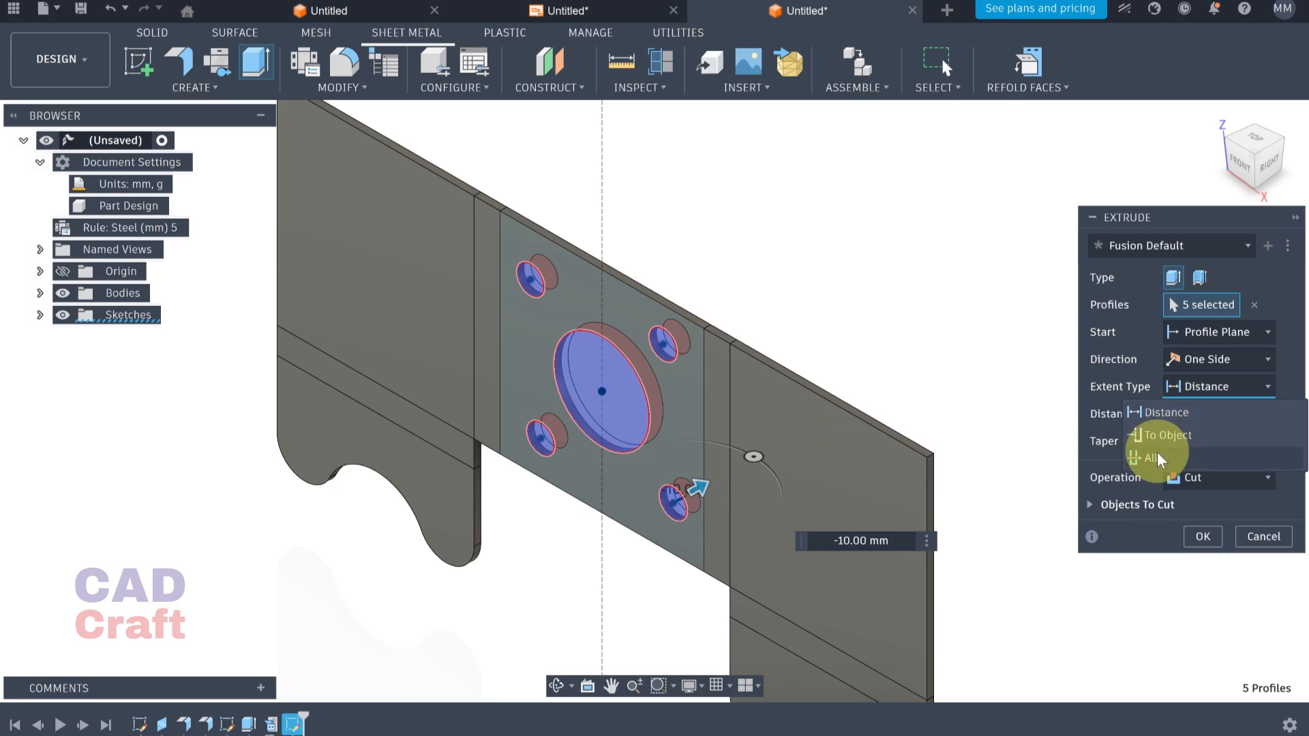
{"action": "left_click", "coordinate": [1159, 458]}
{"action": "left_click", "coordinate": [1202, 537]}
Refold the unfolded faces of the bracket
{"action": "middle_click_drag", "start_coordinate": [833, 451], "coordinate": [864, 448], "text": "shift"}
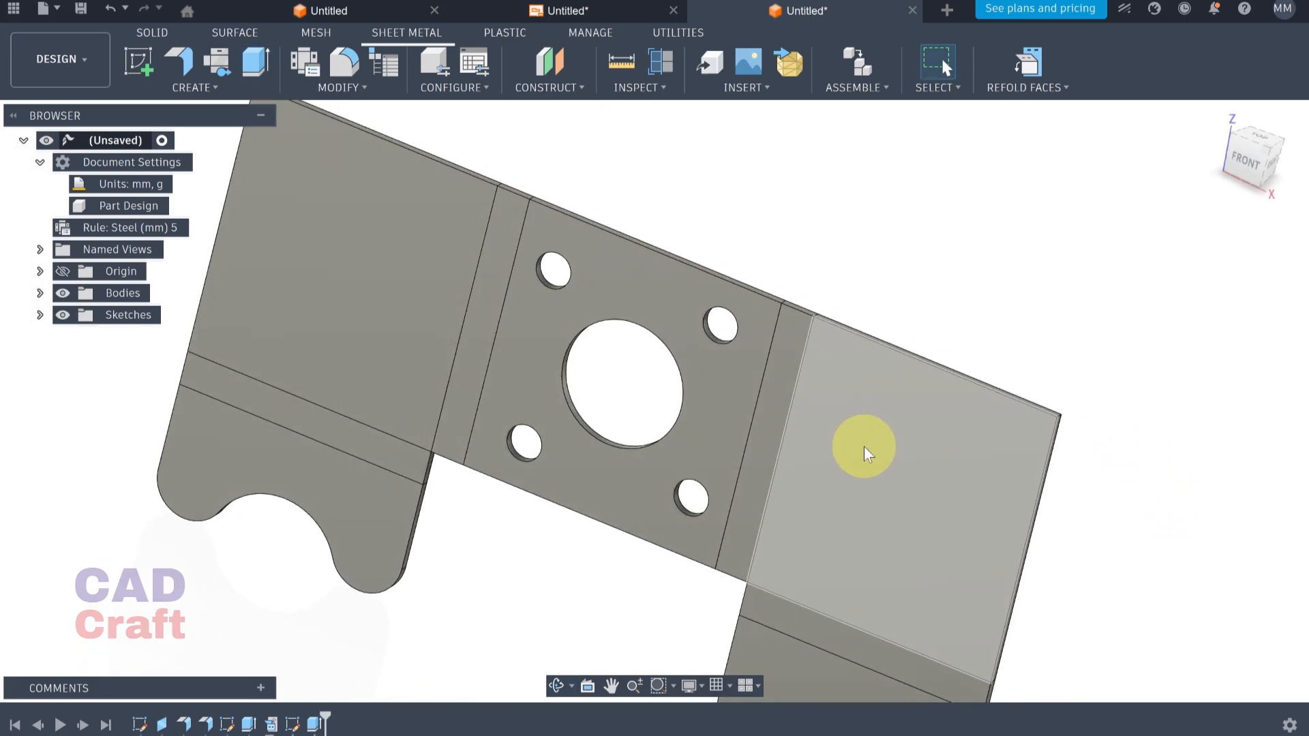
{"action": "left_click", "coordinate": [1027, 63]}
{"action": "middle_click_drag", "start_coordinate": [830, 503], "coordinate": [905, 540], "text": "shift"}
Start a sketch on the outer face of the left side wall and project the bracket body's outline into it
{"action": "left_click", "coordinate": [522, 485]}
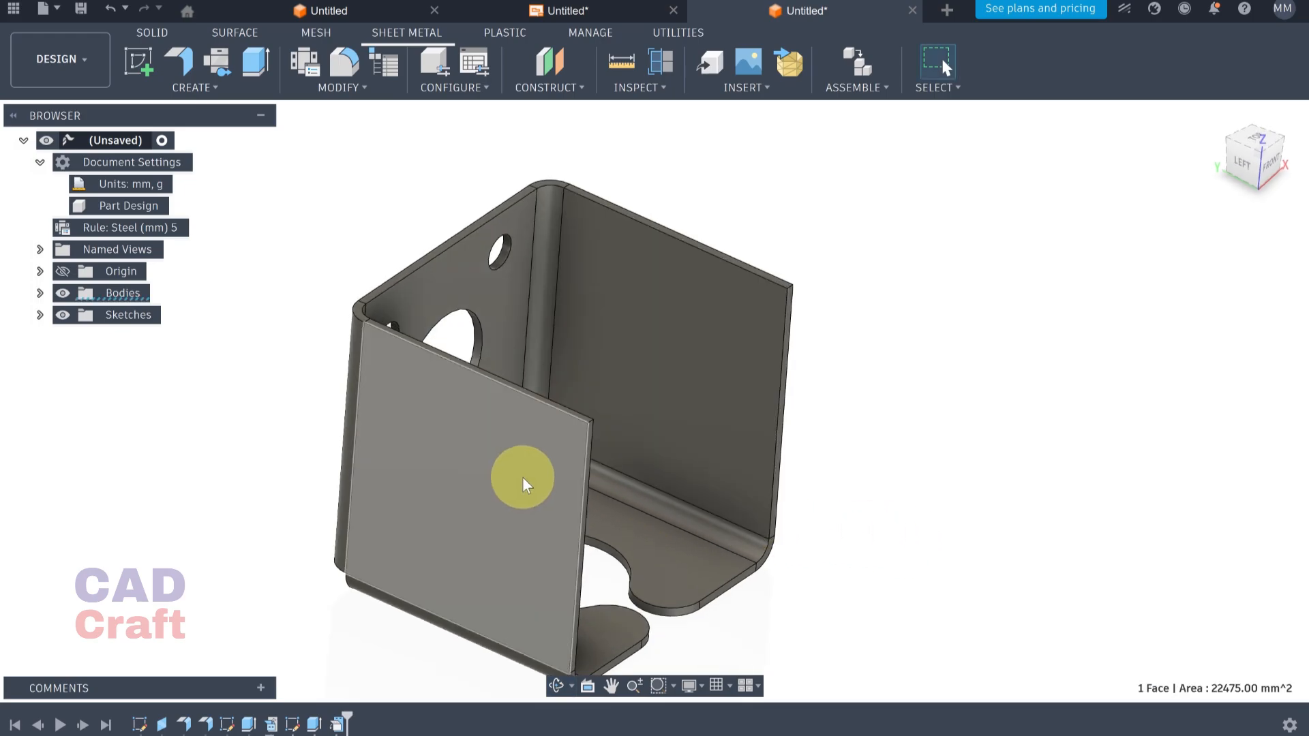
{"action": "left_click", "coordinate": [138, 60]}
{"action": "middle_click_drag", "start_coordinate": [593, 316], "coordinate": [448, 293]}
{"action": "scroll", "coordinate": [628, 311], "scroll_direction": "up", "scroll_amount": 2}
{"action": "left_click", "coordinate": [226, 87]}
{"action": "mouse_move", "coordinate": [193, 385]}
{"action": "left_click", "coordinate": [334, 382]}
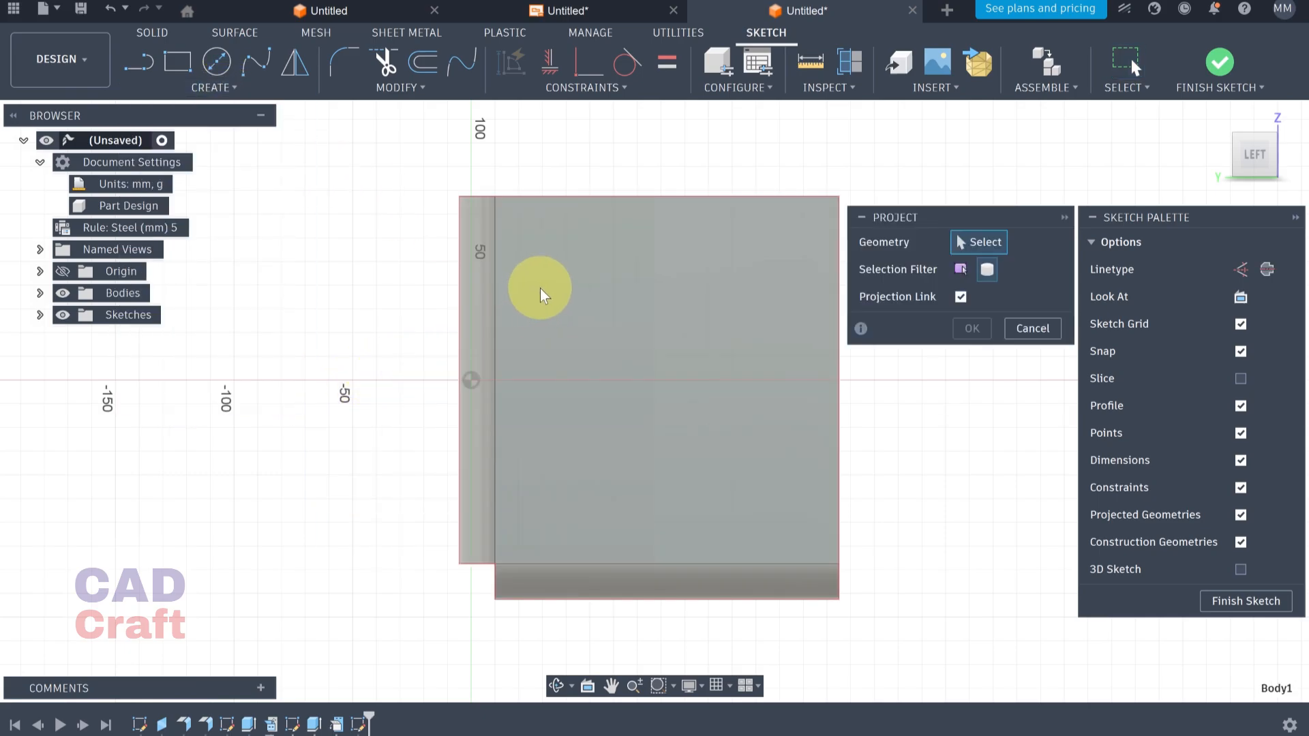
{"action": "left_click", "coordinate": [540, 289]}
{"action": "left_click", "coordinate": [968, 328]}
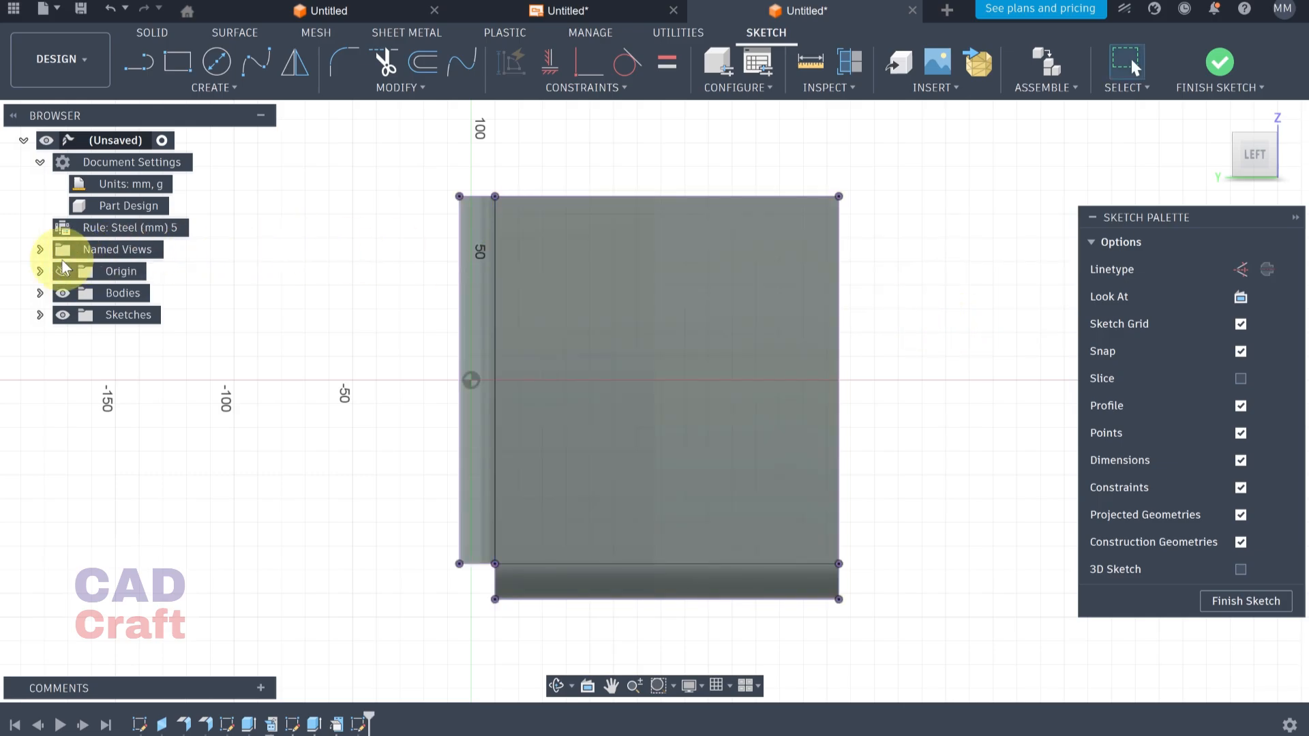
Hide the bodies and draw a diagonal line from the projected outline's upper edge down to its front vertical edge
{"action": "left_click", "coordinate": [64, 294]}
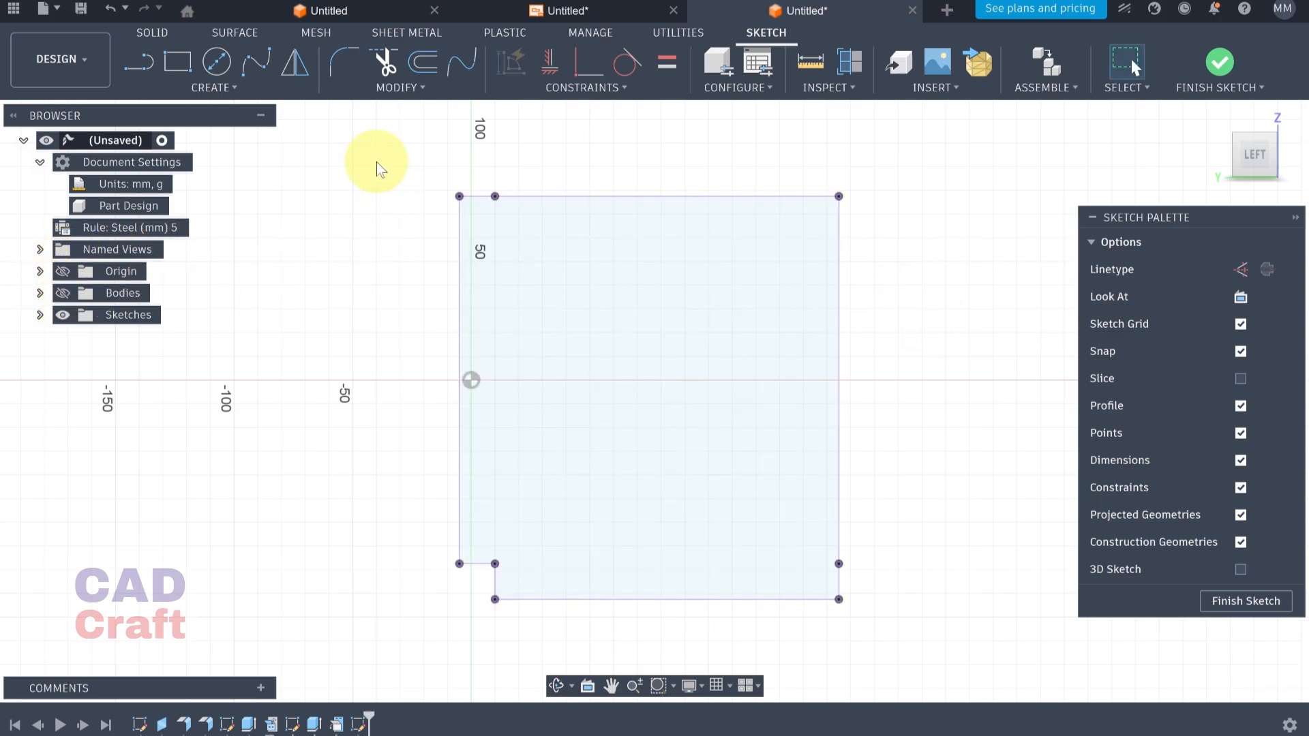
{"action": "left_click", "coordinate": [136, 65]}
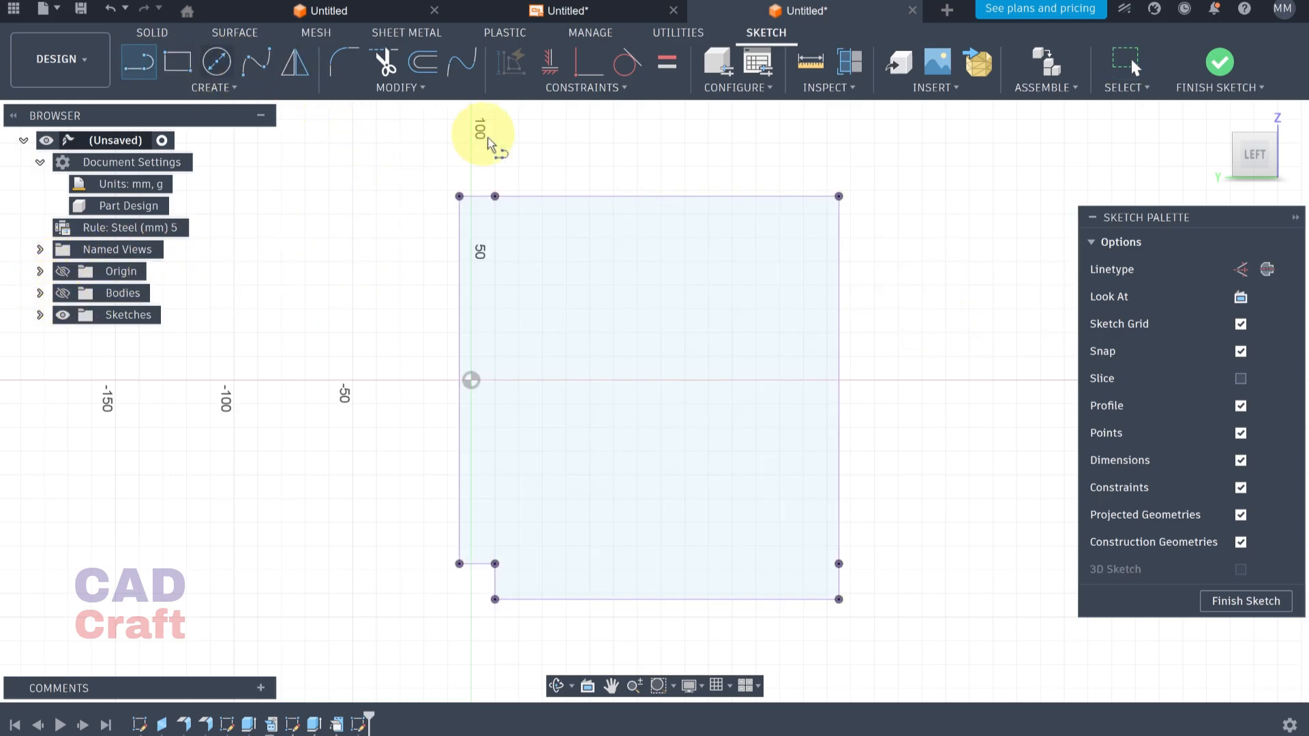
{"action": "scroll", "coordinate": [558, 193], "scroll_direction": "down", "scroll_amount": 2}
{"action": "scroll", "coordinate": [552, 195], "scroll_direction": "up", "scroll_amount": 3}
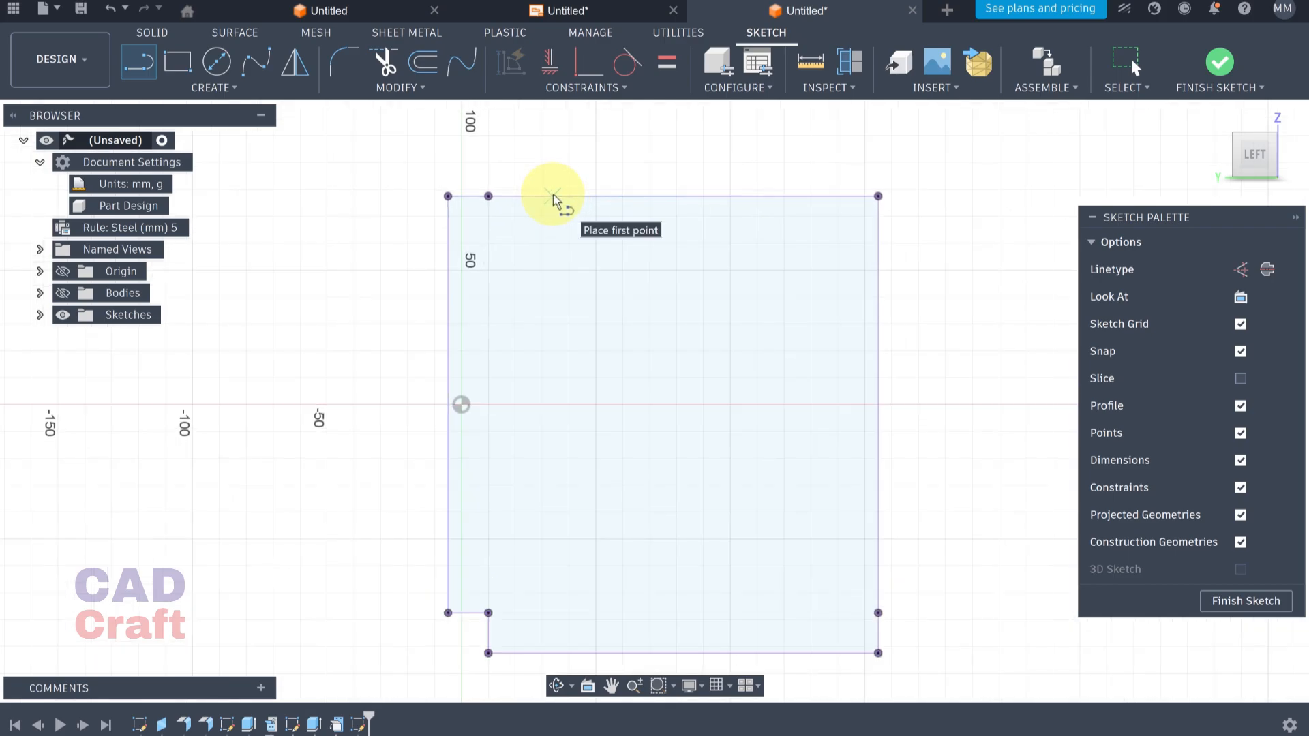
{"action": "left_click", "coordinate": [549, 197]}
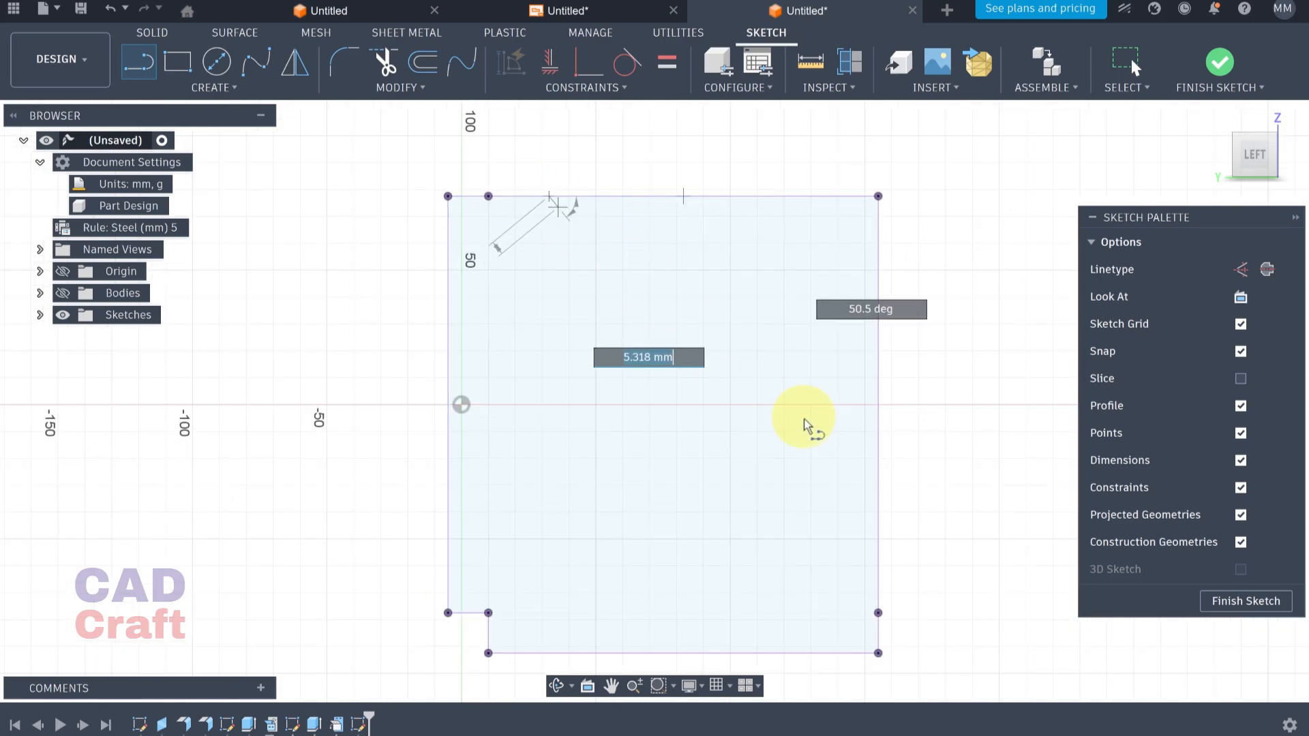
{"action": "left_click", "coordinate": [878, 543]}
{"action": "key", "text": "Escape"}
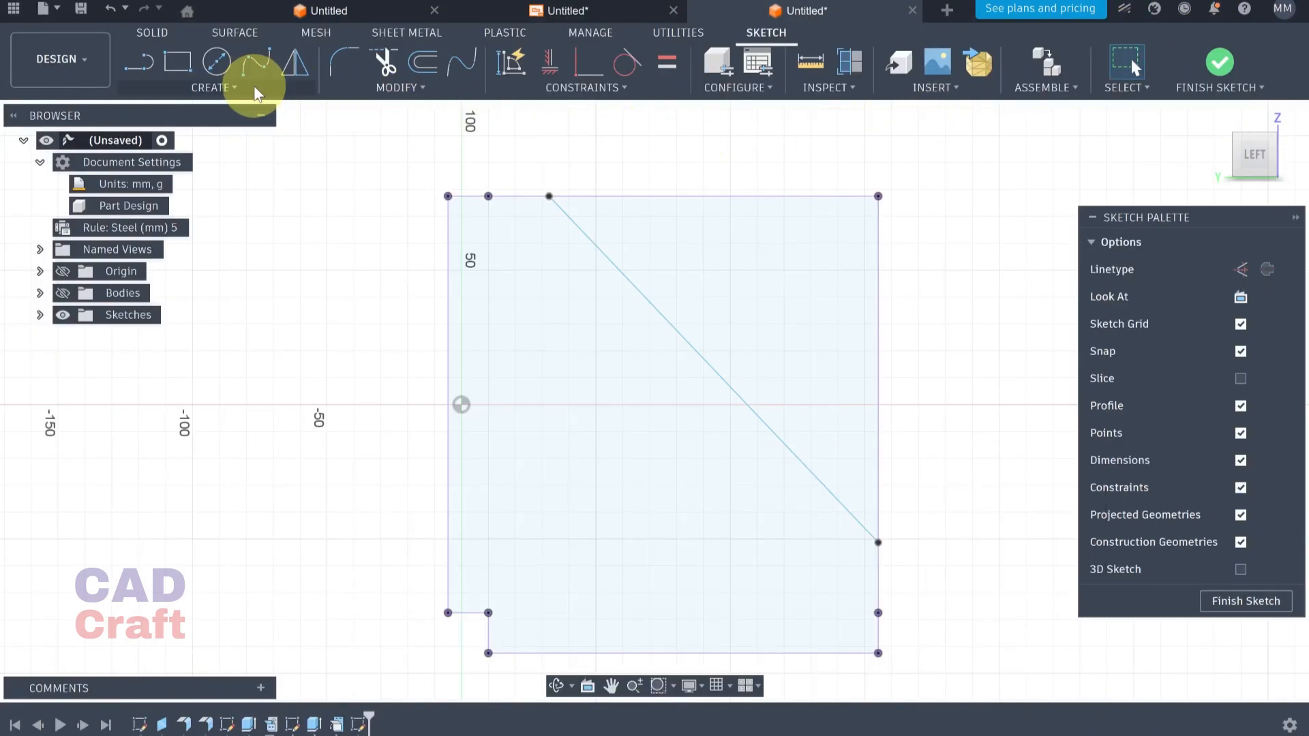
Dimension the diagonal line's upper endpoint 35 mm from the outline's rear vertical edge
{"action": "left_click", "coordinate": [254, 85]}
{"action": "left_click", "coordinate": [232, 394]}
{"action": "left_click", "coordinate": [549, 197]}
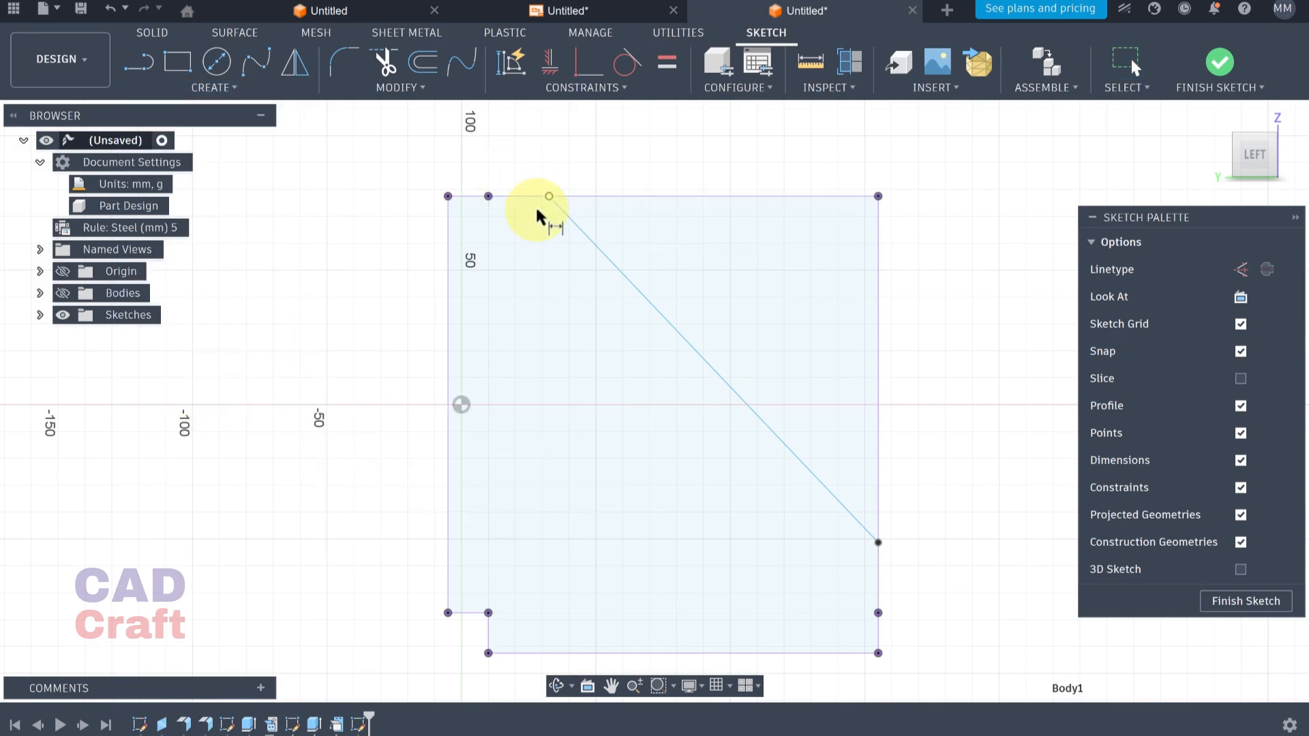
{"action": "left_click", "coordinate": [447, 248]}
{"action": "left_click", "coordinate": [495, 162]}
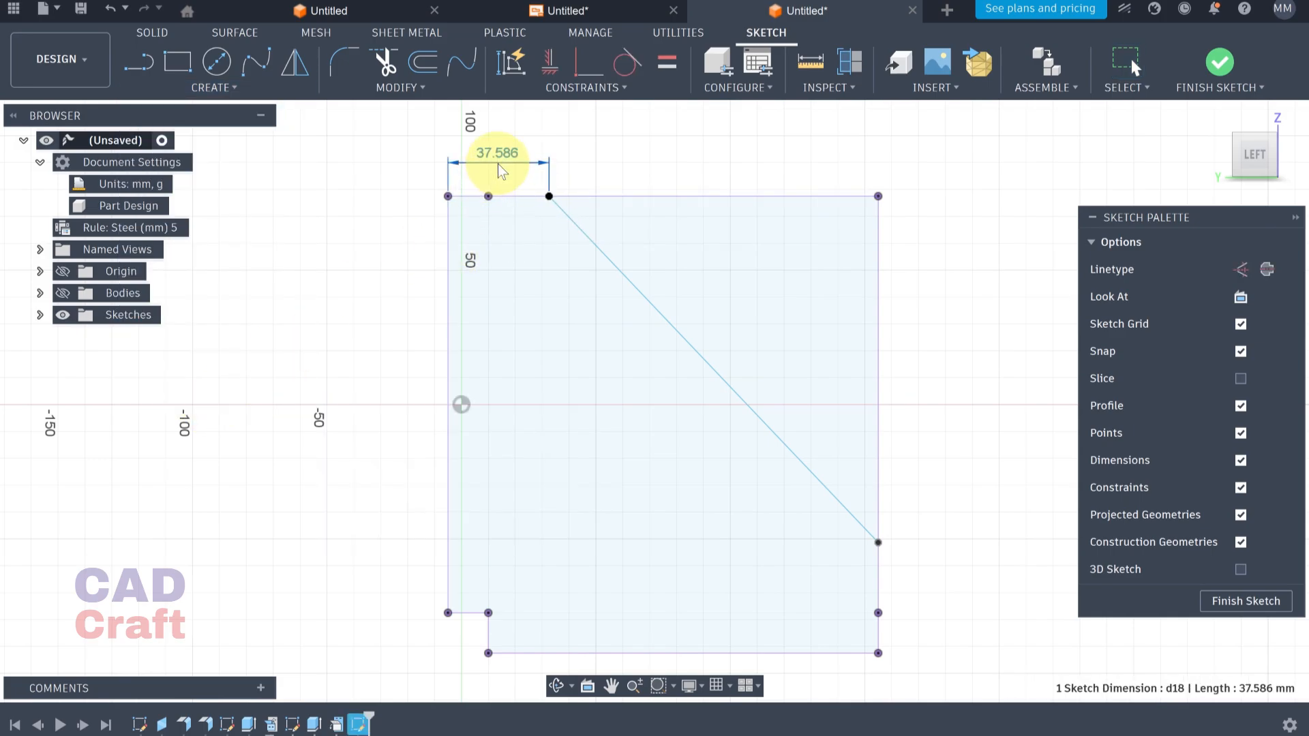
{"action": "key", "text": "Return"}
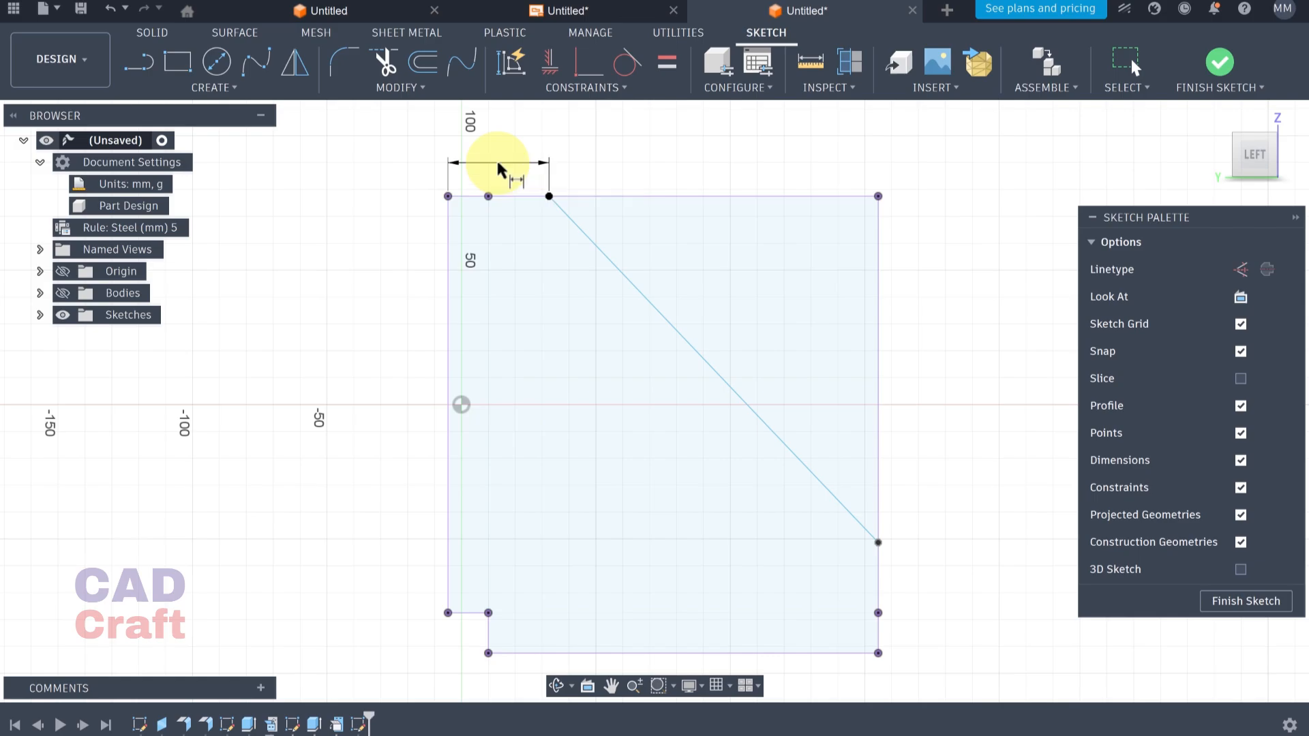
Dimension the diagonal line's lower endpoint 35 mm above the outline's bottom edge
{"action": "left_click", "coordinate": [846, 653]}
{"action": "left_click", "coordinate": [952, 589]}
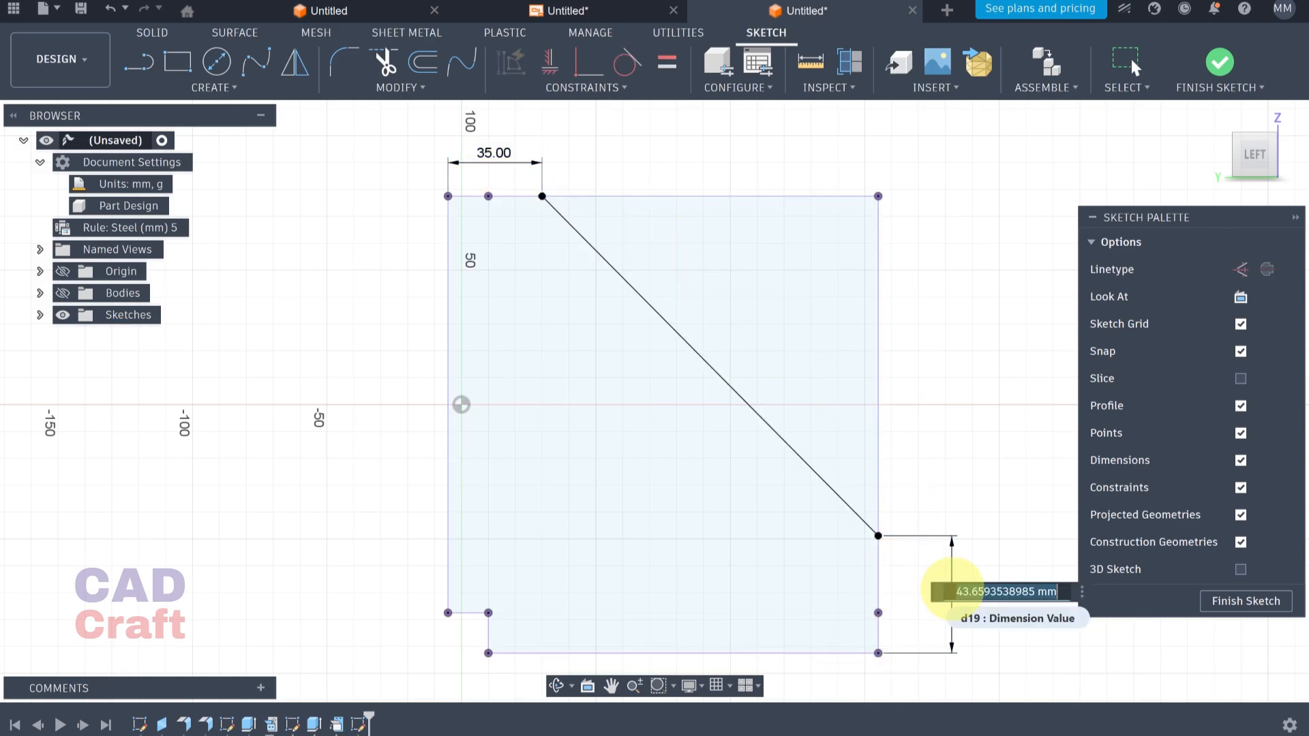
{"action": "type", "text": "35"}
{"action": "key", "text": "Return"}
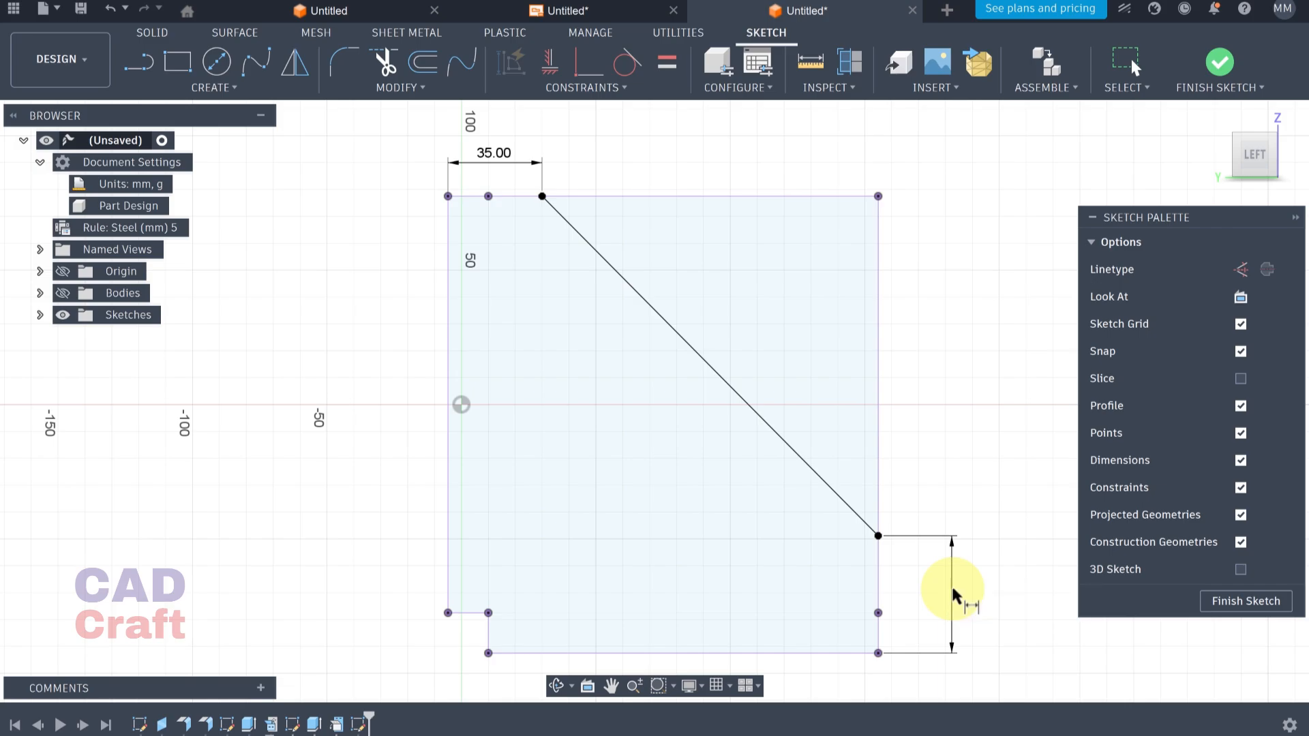
Finish the sketch, return to an isometric view and show the bodies again
{"action": "scroll", "coordinate": [937, 481], "scroll_direction": "down", "scroll_amount": 1}
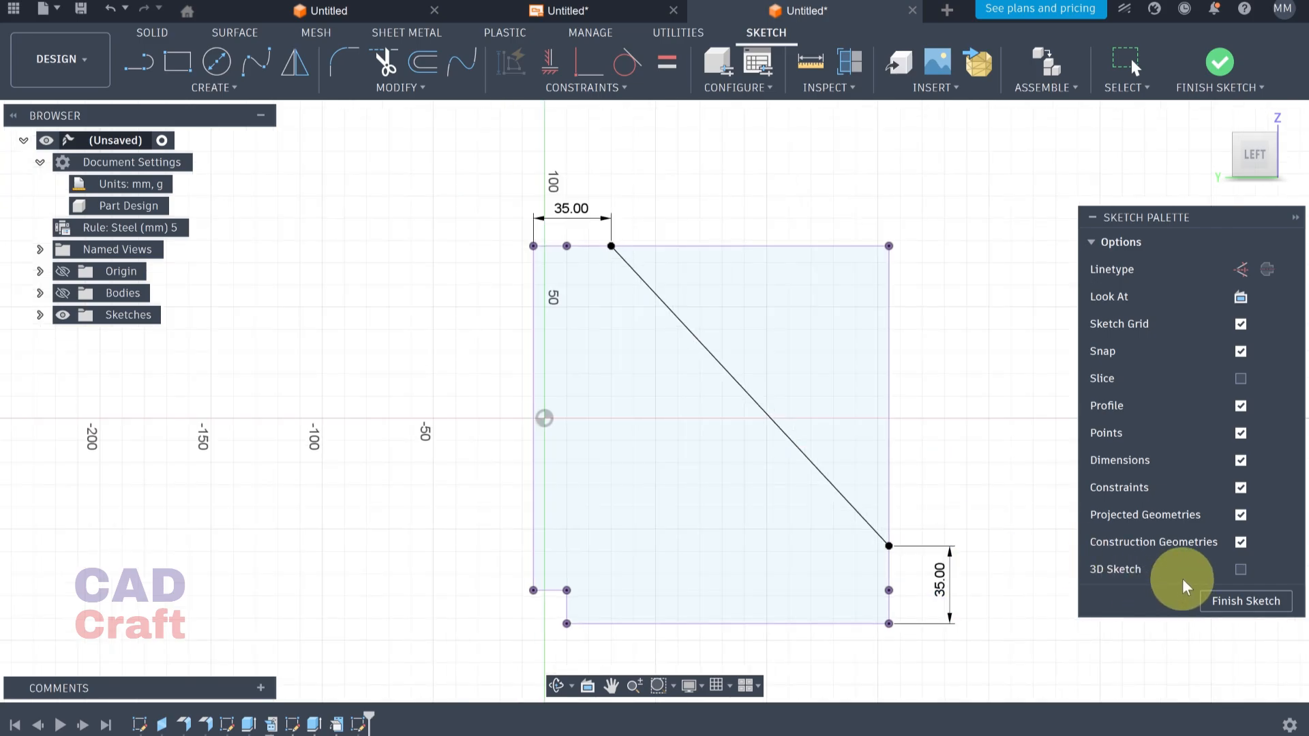
{"action": "left_click", "coordinate": [1230, 601]}
{"action": "left_click", "coordinate": [1276, 147]}
{"action": "left_click", "coordinate": [63, 294]}
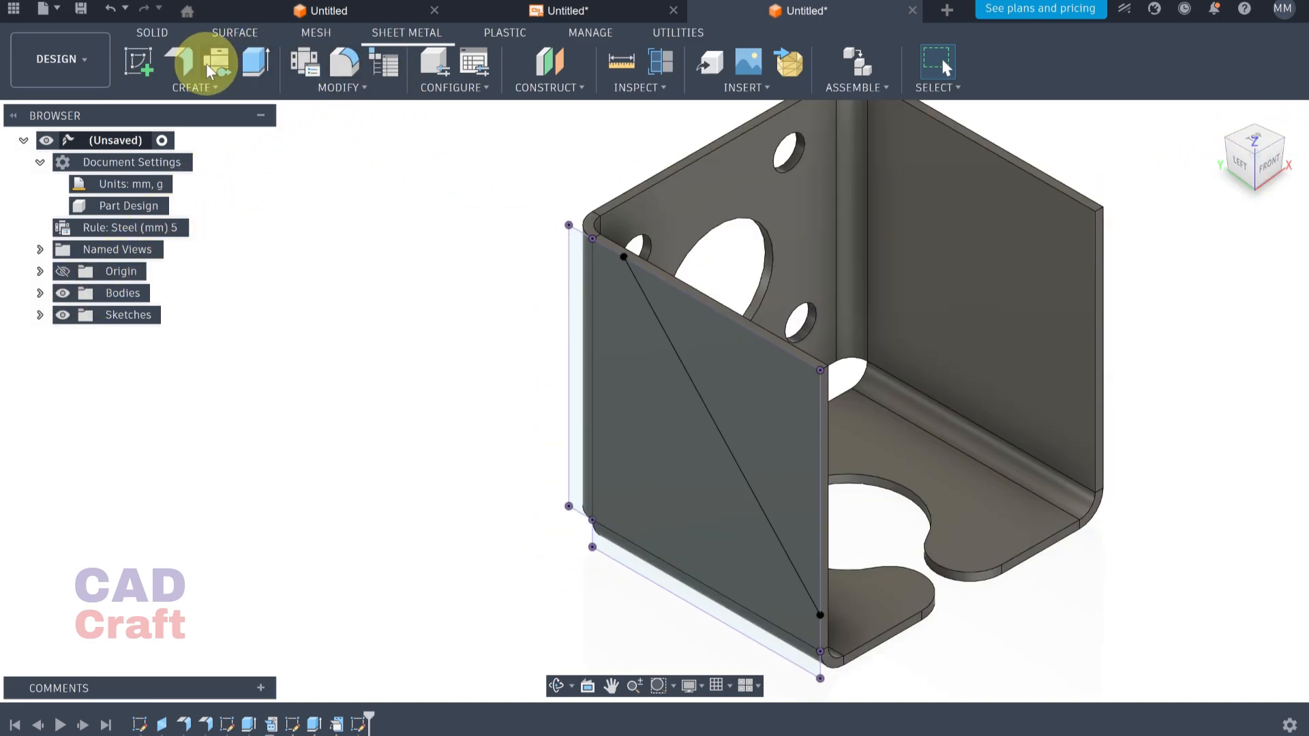
Extrude the triangular profile as a cut with extent To Object, ending at the outer face of the opposite side wall
{"action": "left_click", "coordinate": [256, 61]}
{"action": "left_click", "coordinate": [725, 345]}
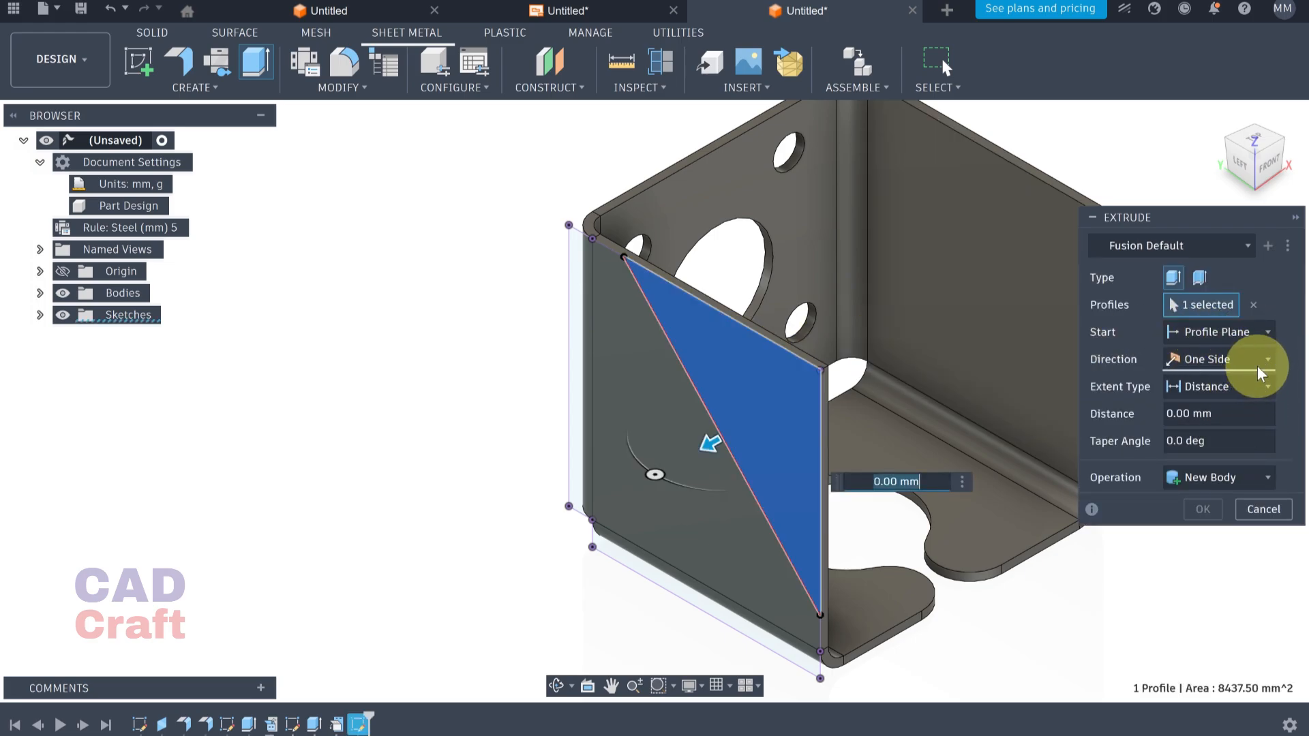
{"action": "left_click", "coordinate": [1262, 386]}
{"action": "left_click", "coordinate": [1221, 441]}
{"action": "middle_click_drag", "start_coordinate": [975, 455], "coordinate": [746, 449]}
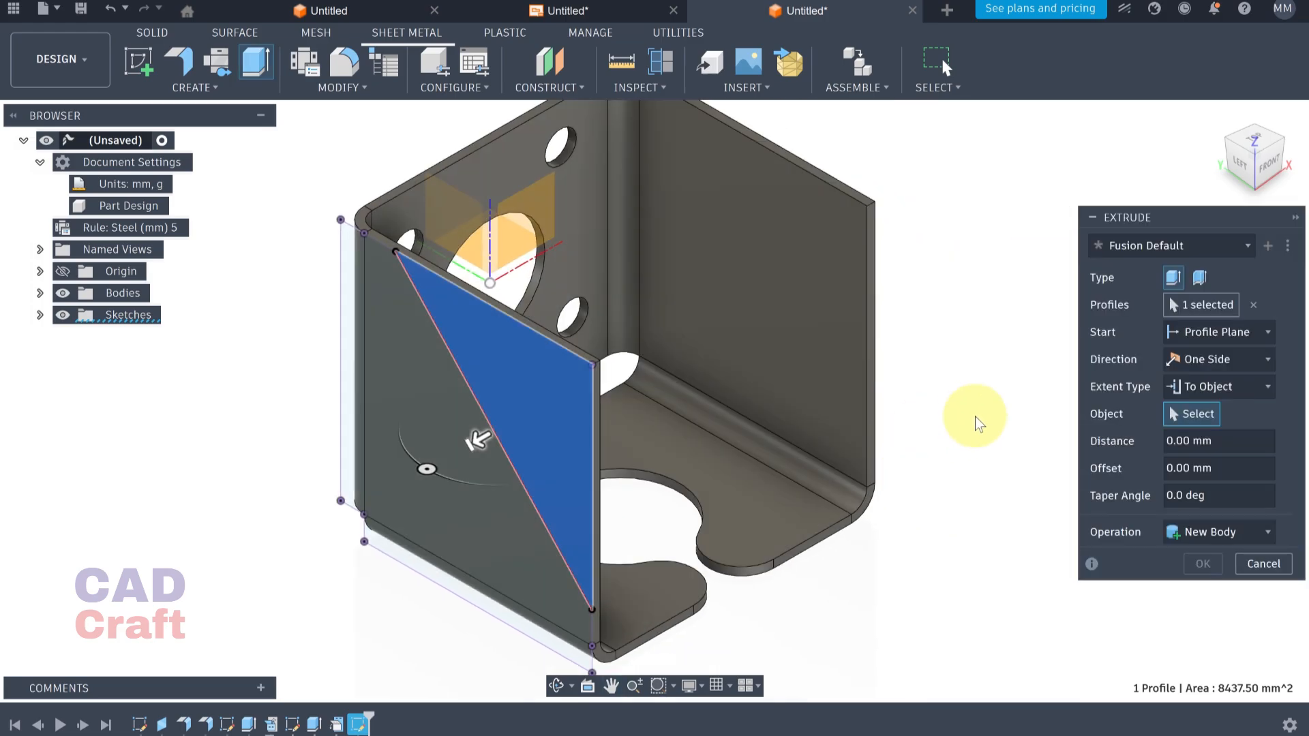
{"action": "middle_click_drag", "start_coordinate": [961, 430], "coordinate": [818, 310], "text": "shift"}
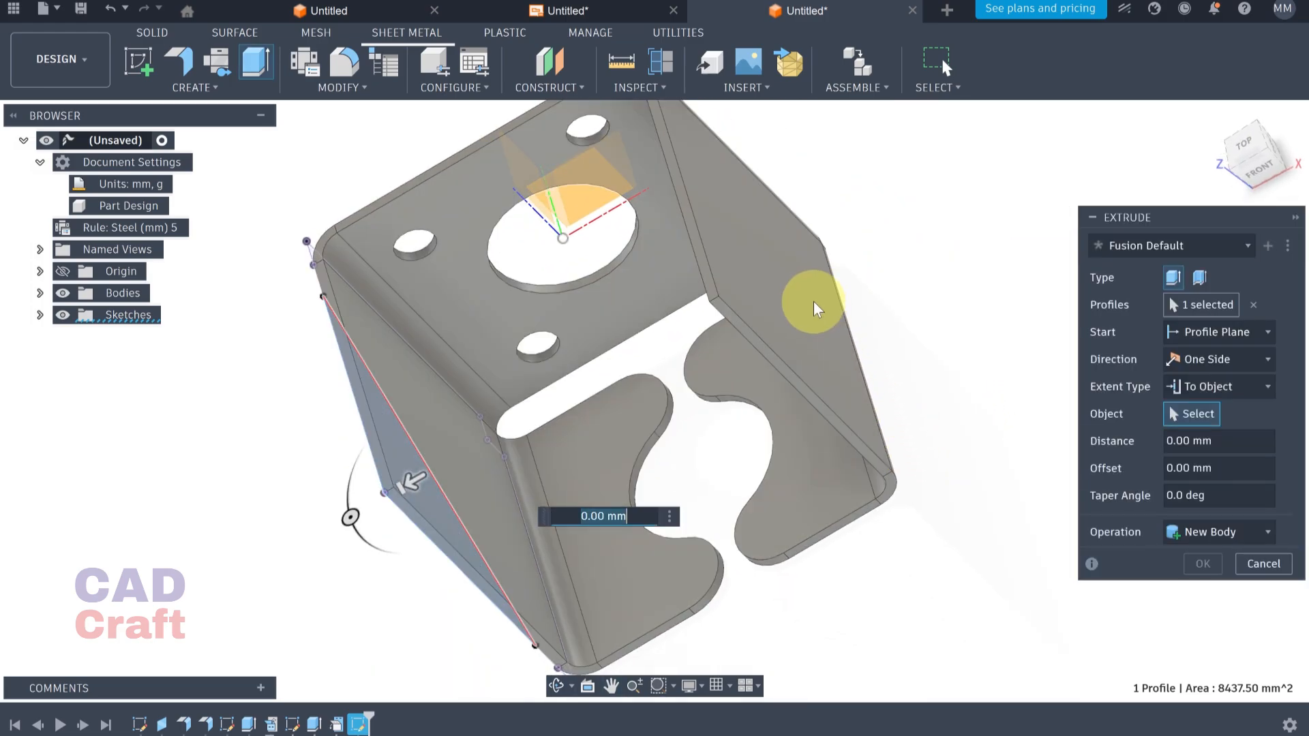
{"action": "left_click", "coordinate": [818, 310]}
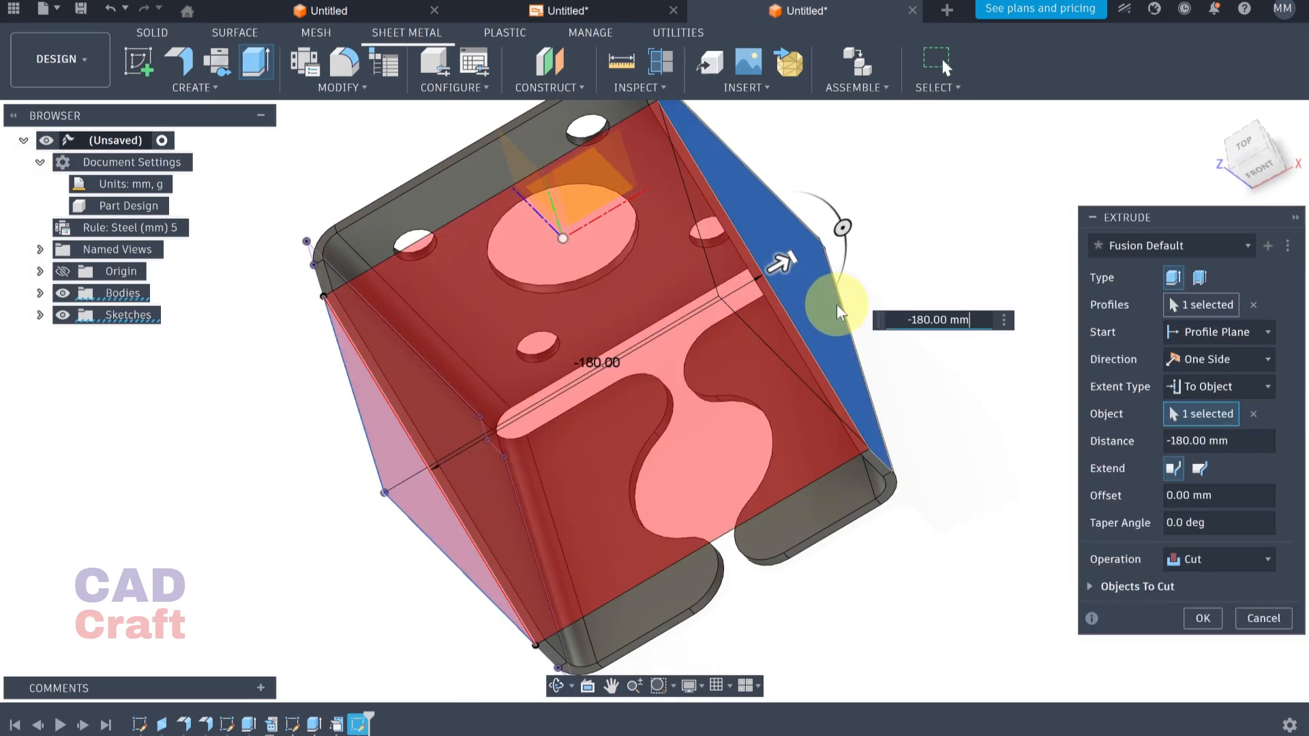
{"action": "left_click", "coordinate": [1201, 618]}
Unfold the bracket's bends with the back panel as the stationary face
{"action": "middle_click_drag", "start_coordinate": [929, 550], "coordinate": [795, 459], "text": "shift"}
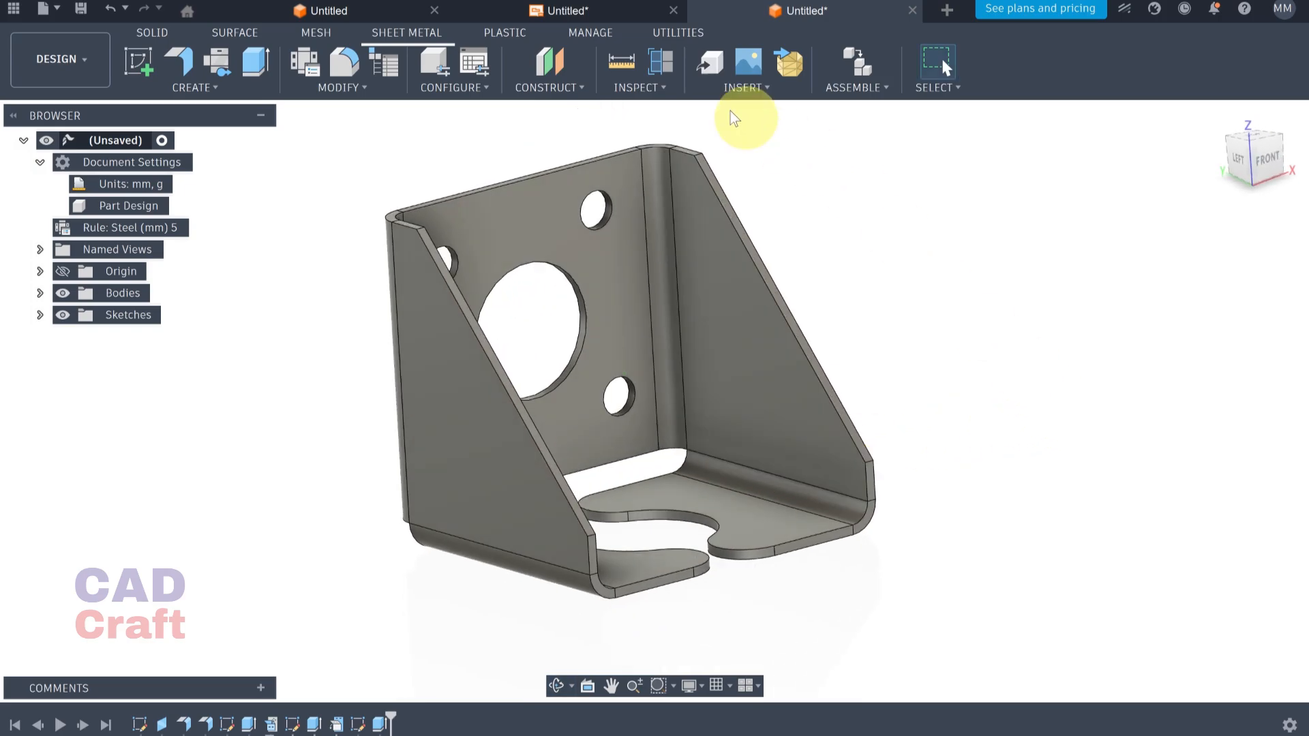
{"action": "left_click", "coordinate": [347, 90]}
{"action": "left_click", "coordinate": [338, 111]}
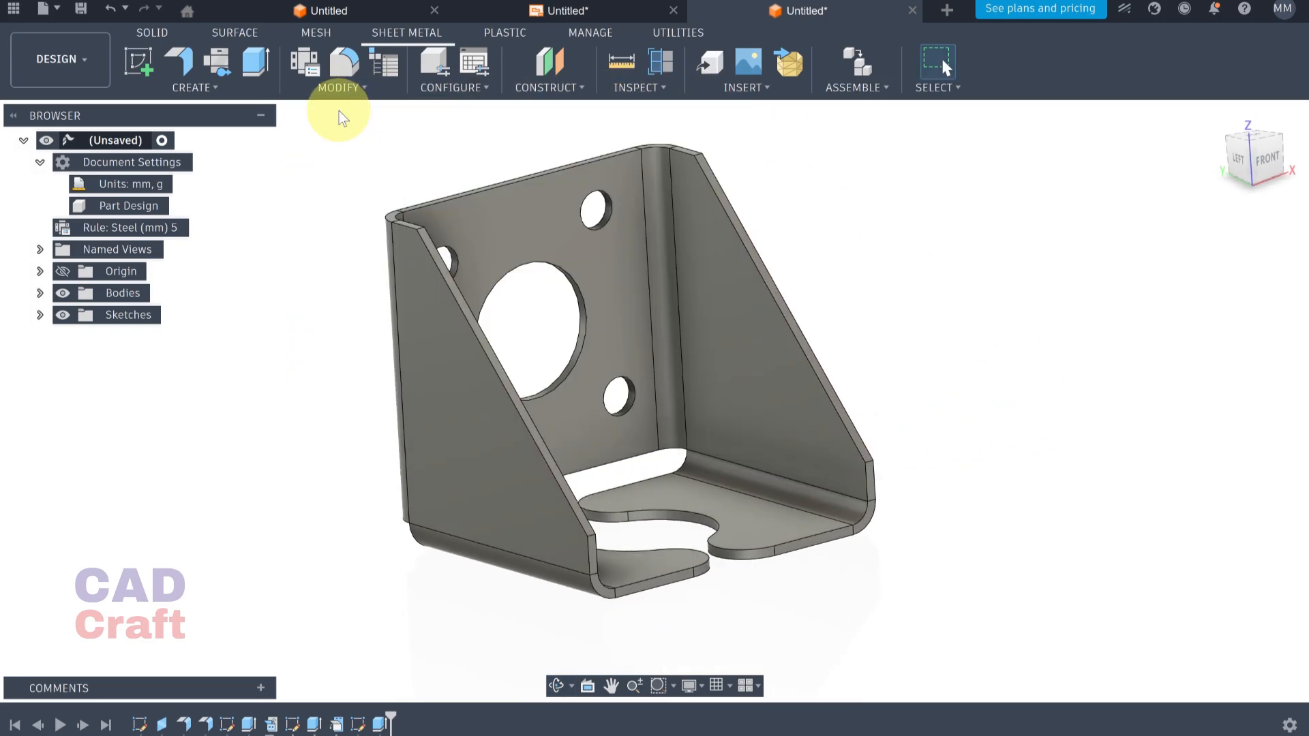
{"action": "left_click", "coordinate": [613, 256]}
{"action": "left_click", "coordinate": [1202, 328]}
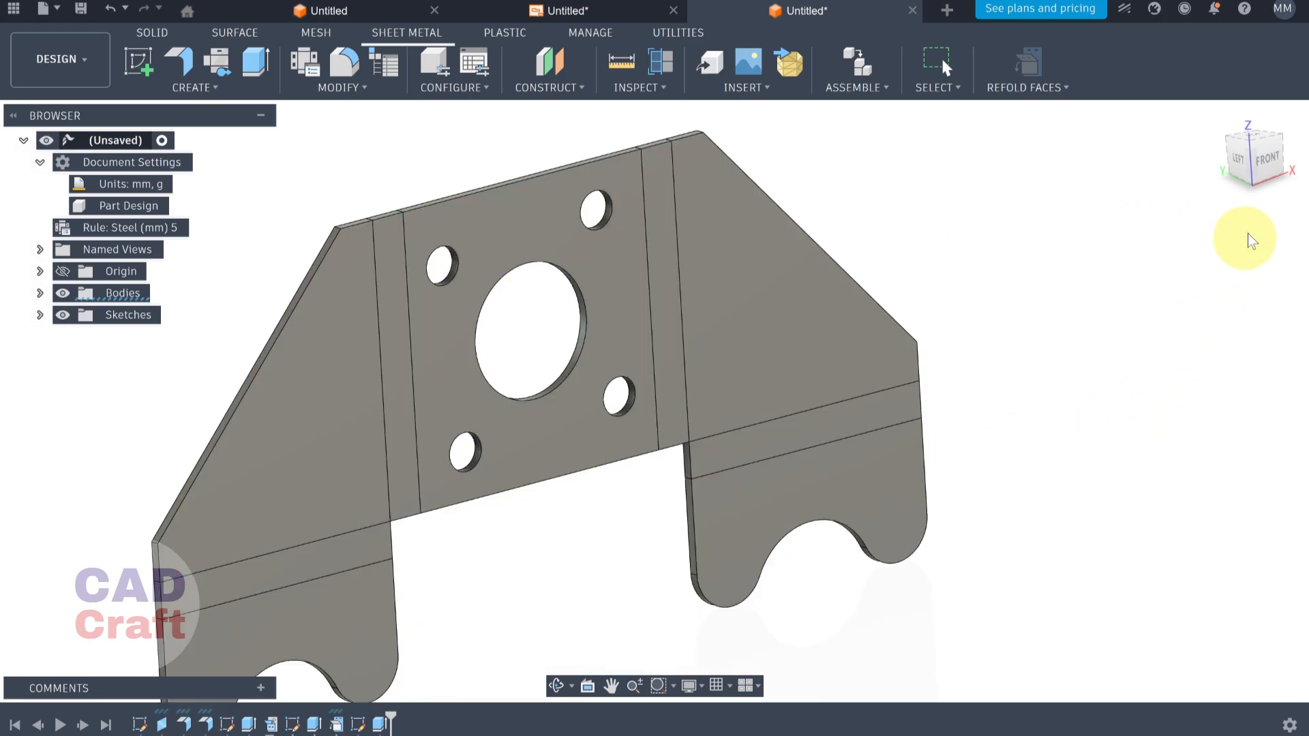
Start a sketch on the unfolded right side wall and project that face's outline using the specified entities filter
{"action": "middle_click_drag", "start_coordinate": [816, 399], "coordinate": [645, 327]}
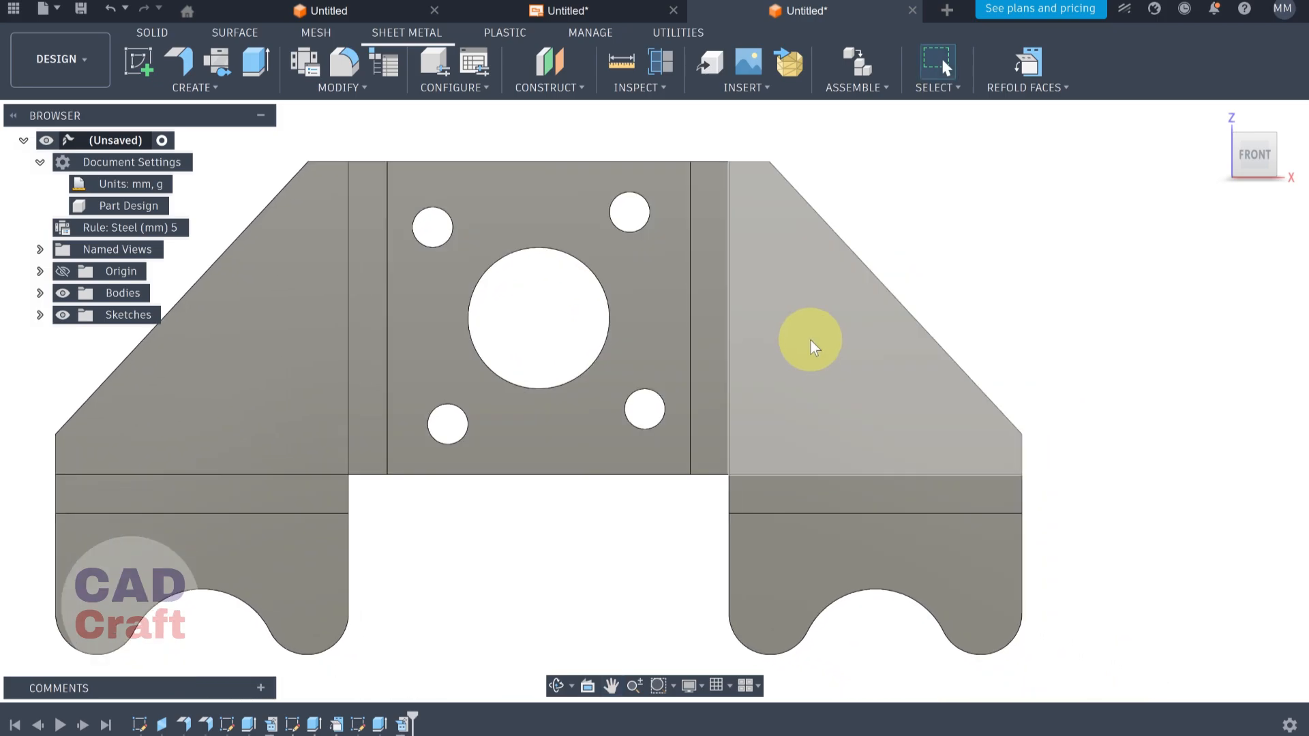
{"action": "left_click", "coordinate": [813, 347]}
{"action": "left_click", "coordinate": [139, 62]}
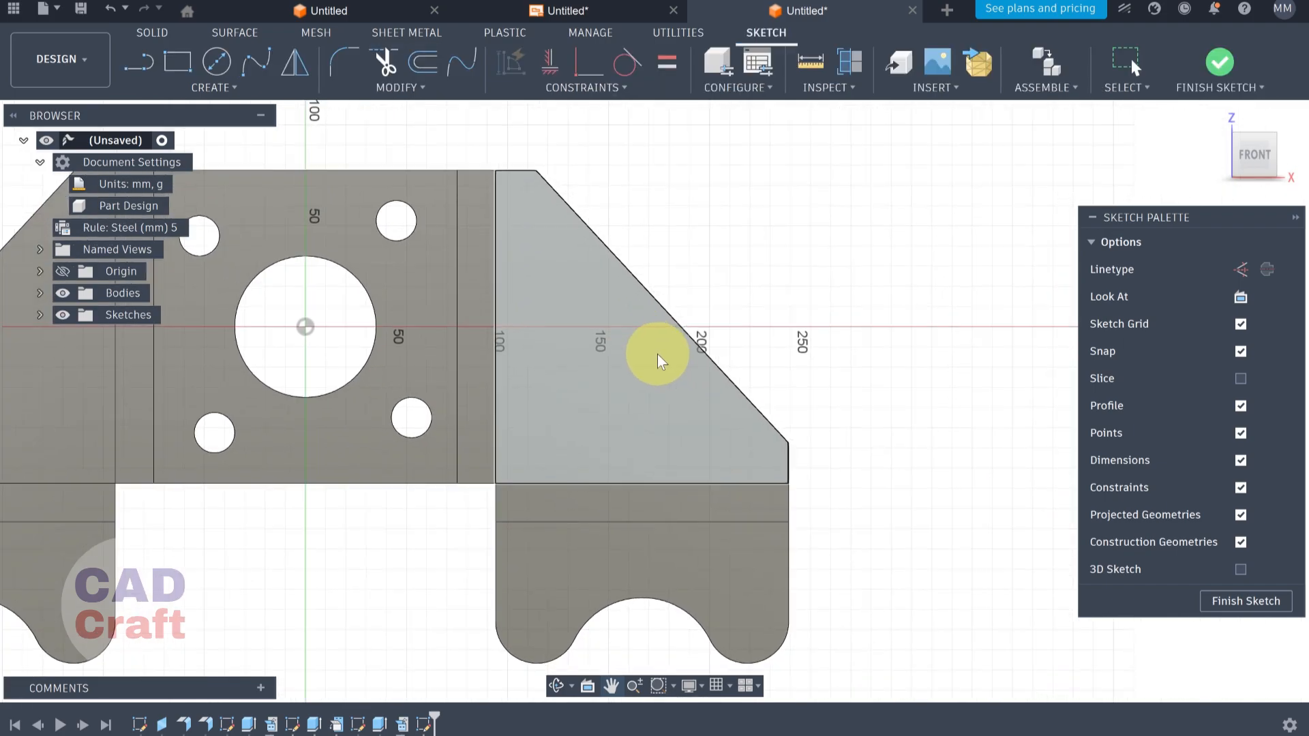
{"action": "scroll", "coordinate": [660, 349], "scroll_direction": "up", "scroll_amount": 5}
{"action": "mouse_move", "coordinate": [660, 320]}
{"action": "middle_mouse_down"}
{"action": "mouse_move", "coordinate": [681, 421]}
{"action": "mouse_move", "coordinate": [680, 406]}
{"action": "middle_mouse_up"}
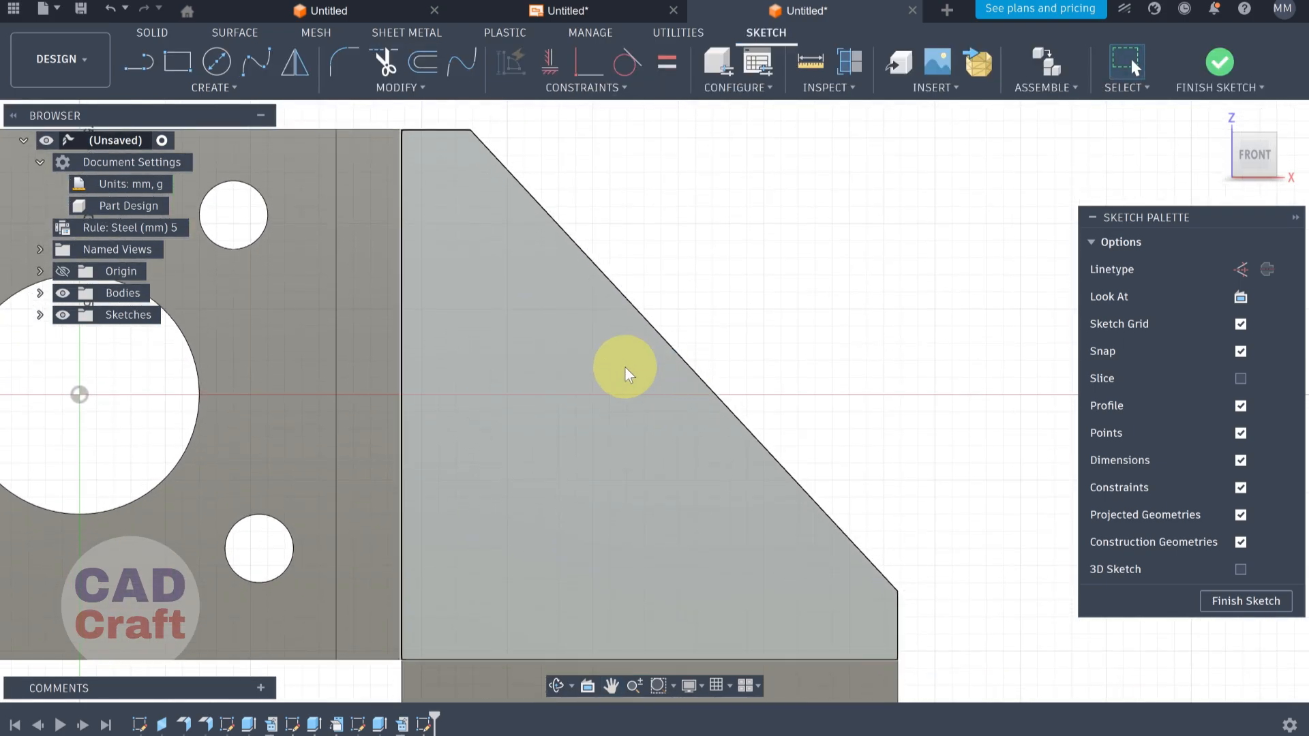
{"action": "left_click", "coordinate": [240, 85]}
{"action": "mouse_move", "coordinate": [204, 383]}
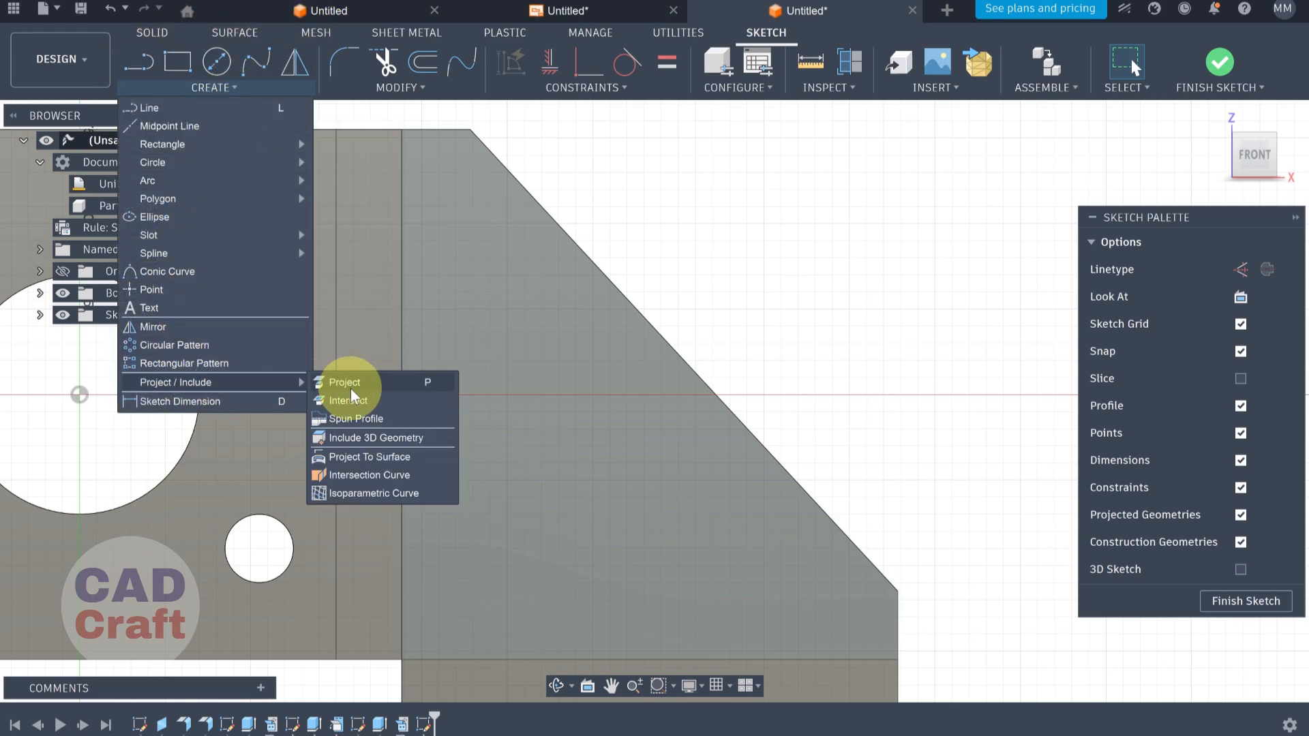
{"action": "left_click", "coordinate": [349, 386]}
{"action": "left_click", "coordinate": [961, 269]}
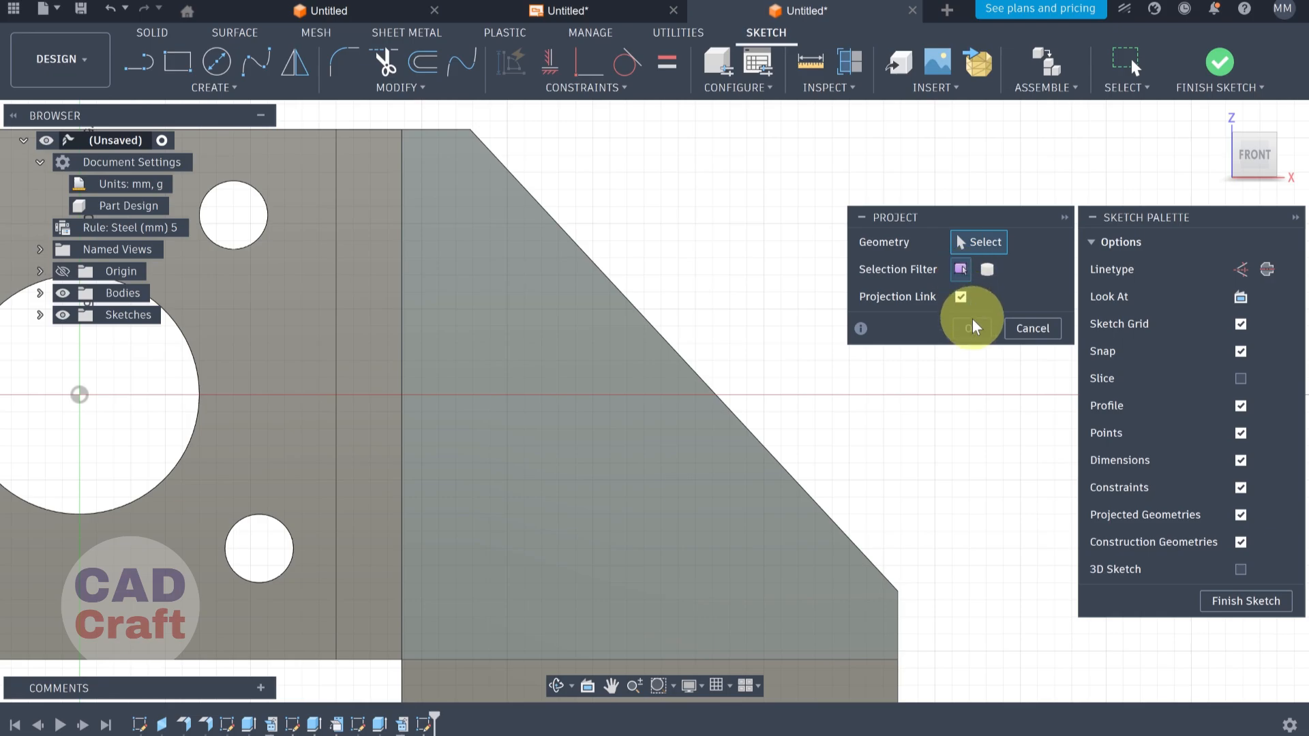
{"action": "left_click", "coordinate": [681, 360]}
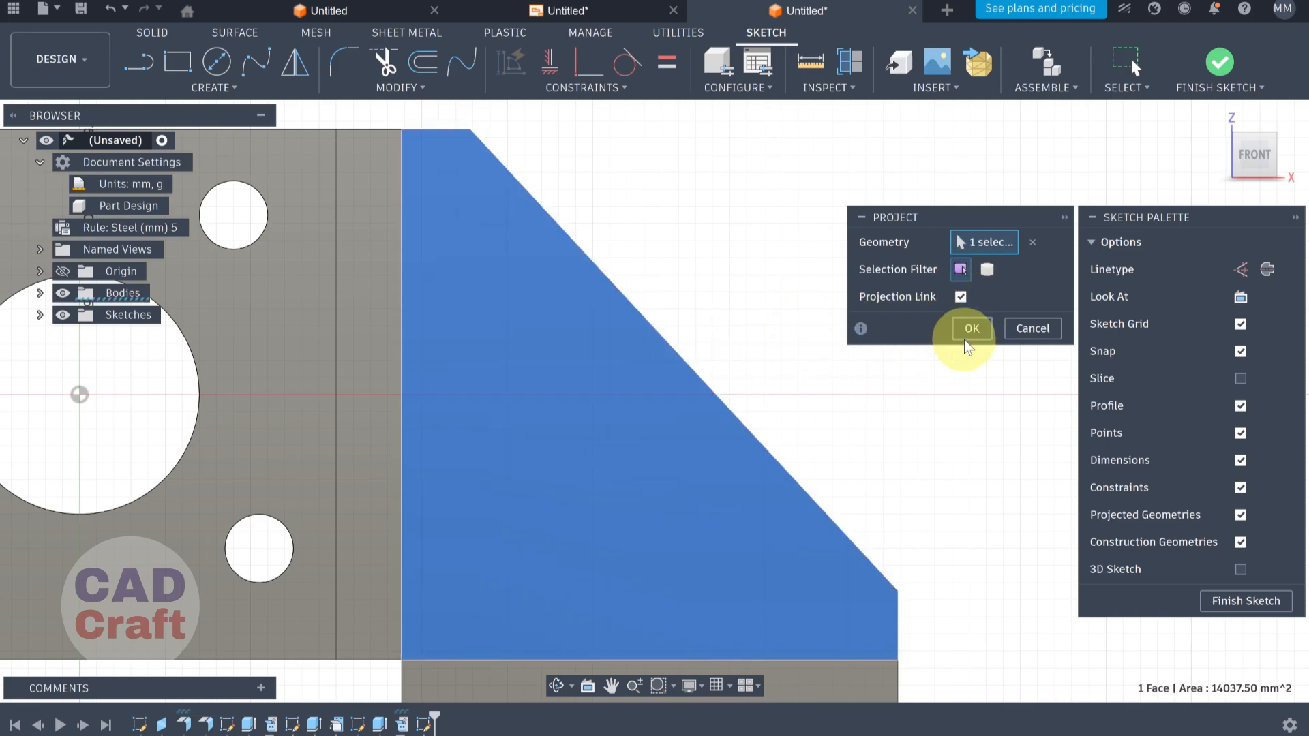
{"action": "left_click", "coordinate": [971, 328]}
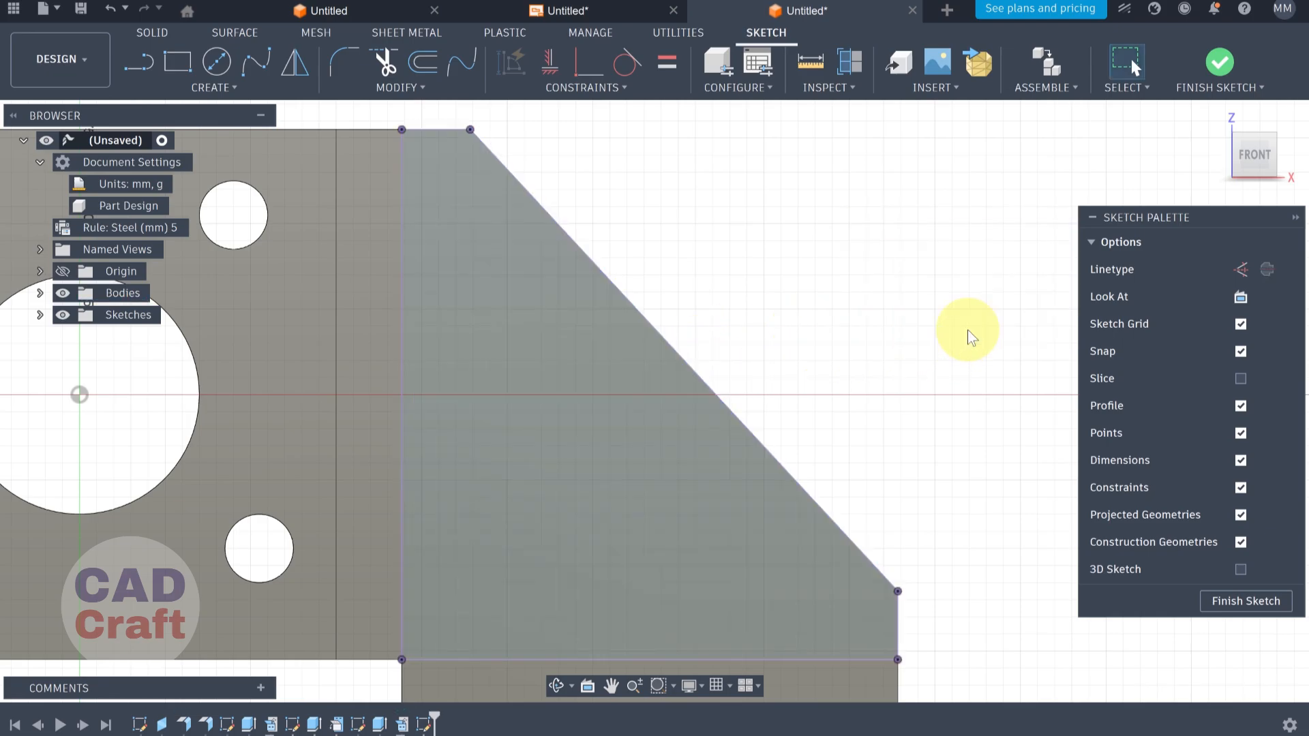
Place a sketch point on the right side wall and constrain it coincident with the projected slanted edge
{"action": "left_click", "coordinate": [217, 87]}
{"action": "left_click", "coordinate": [156, 292]}
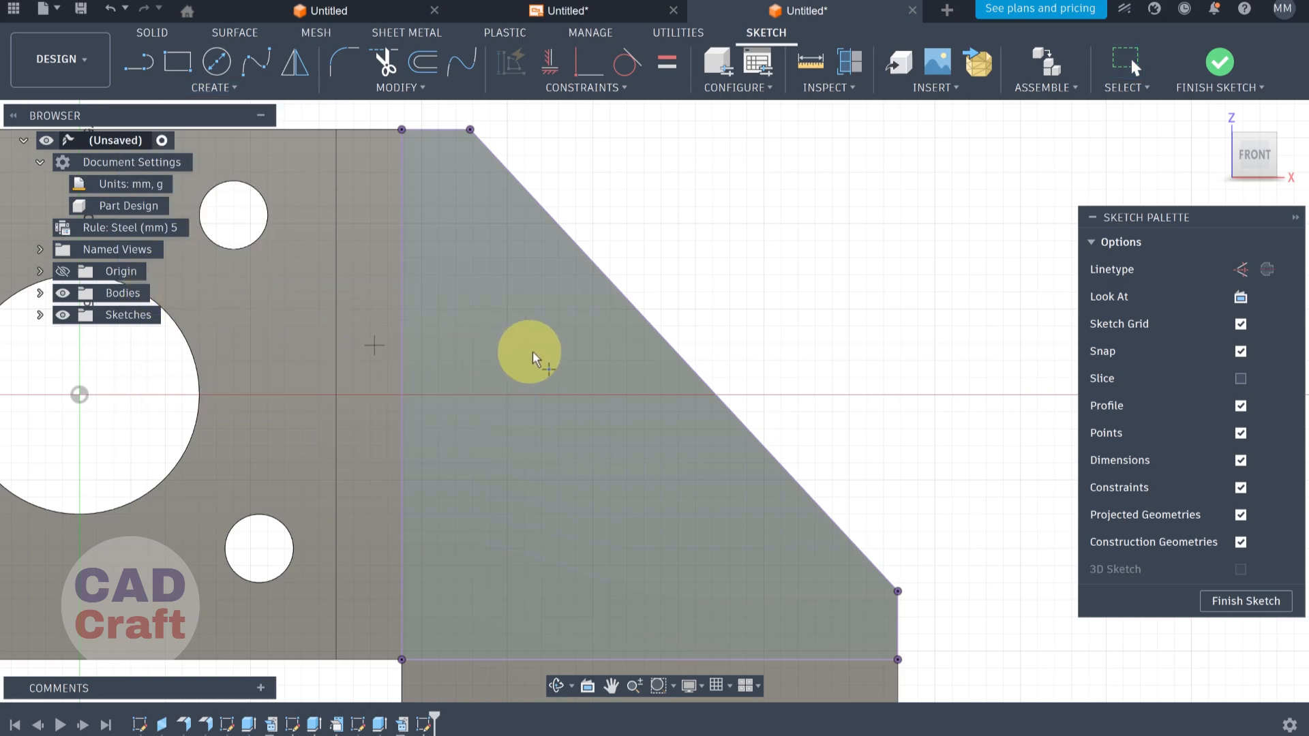
{"action": "left_click", "coordinate": [599, 352]}
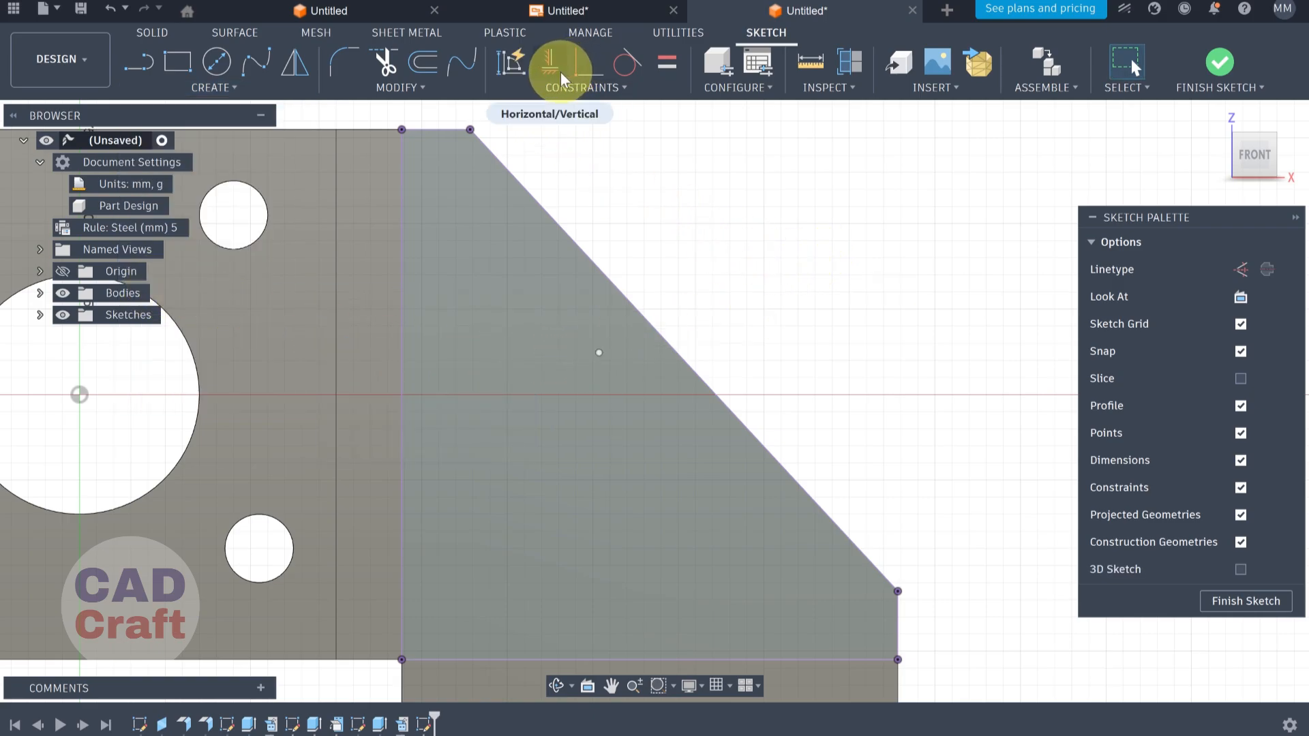
{"action": "left_click", "coordinate": [586, 72]}
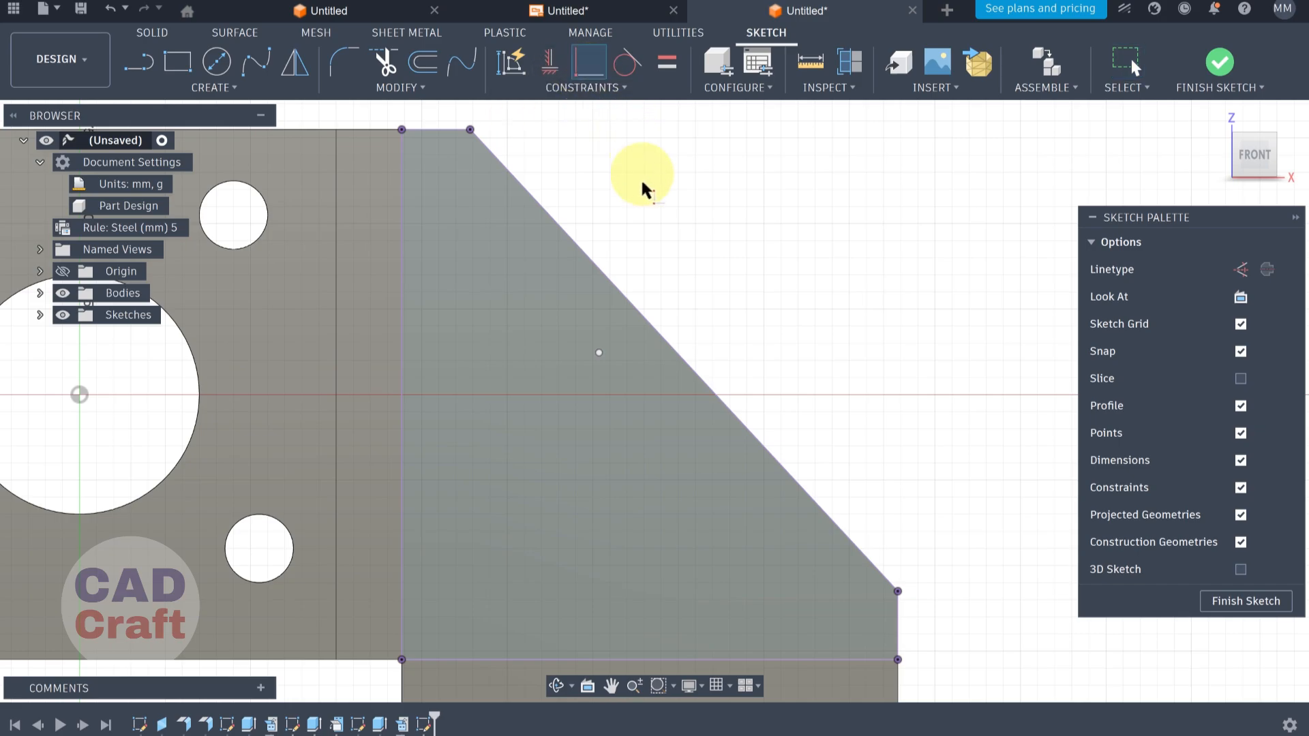
{"action": "left_click", "coordinate": [598, 353]}
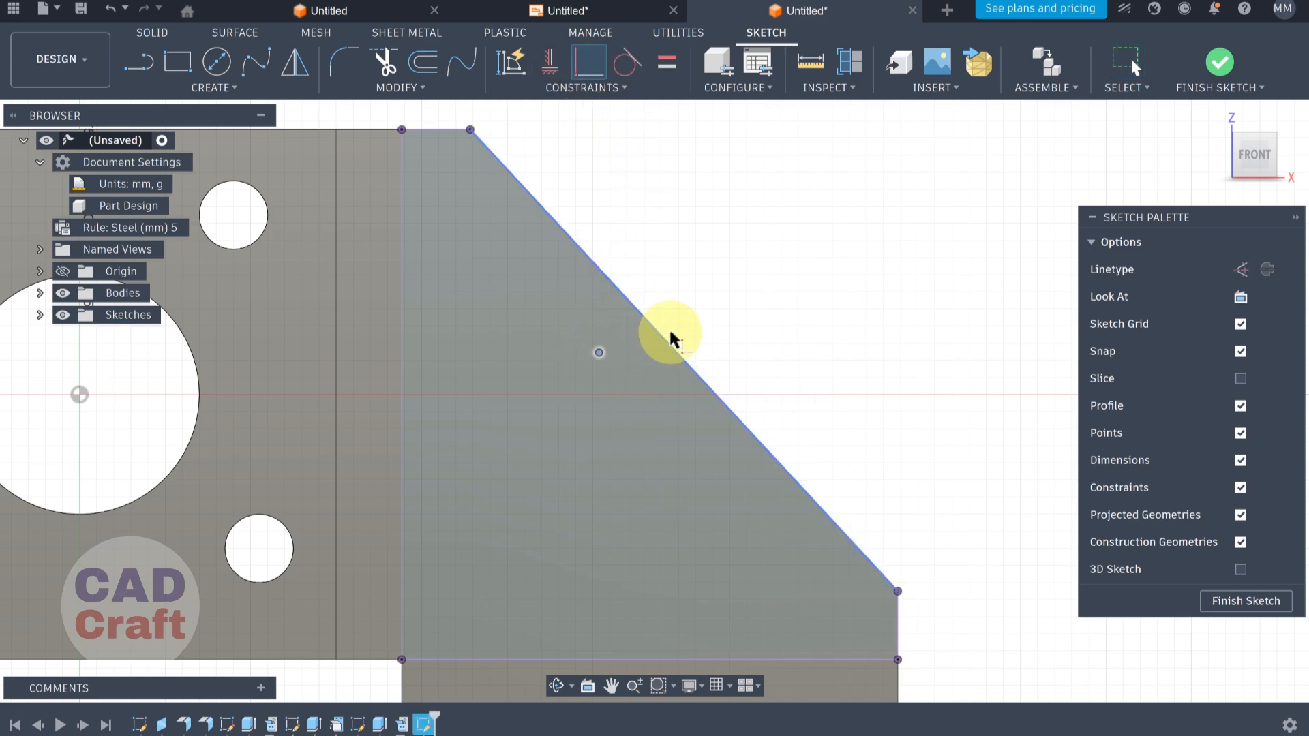
{"action": "left_click", "coordinate": [669, 335]}
Constrain the sketch point to the midpoint of the side wall's projected slanted edge
{"action": "left_click", "coordinate": [620, 93]}
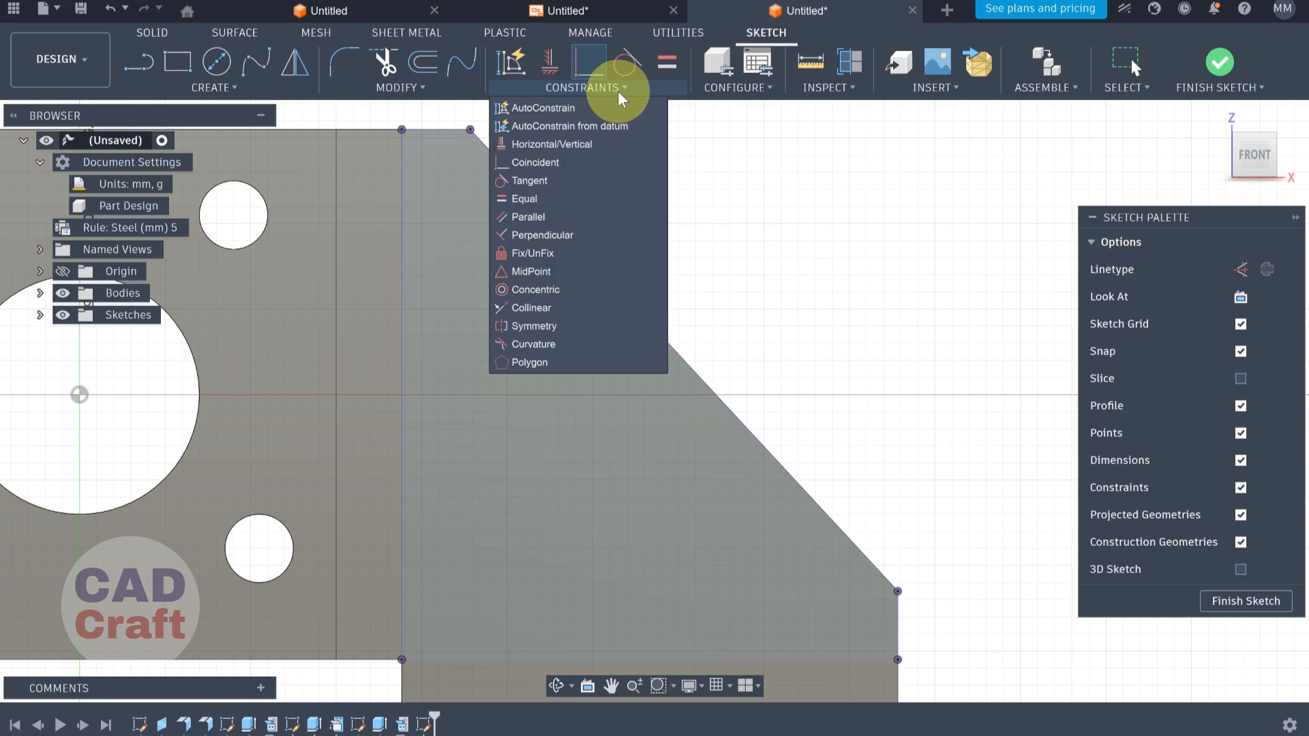
{"action": "left_click", "coordinate": [538, 273]}
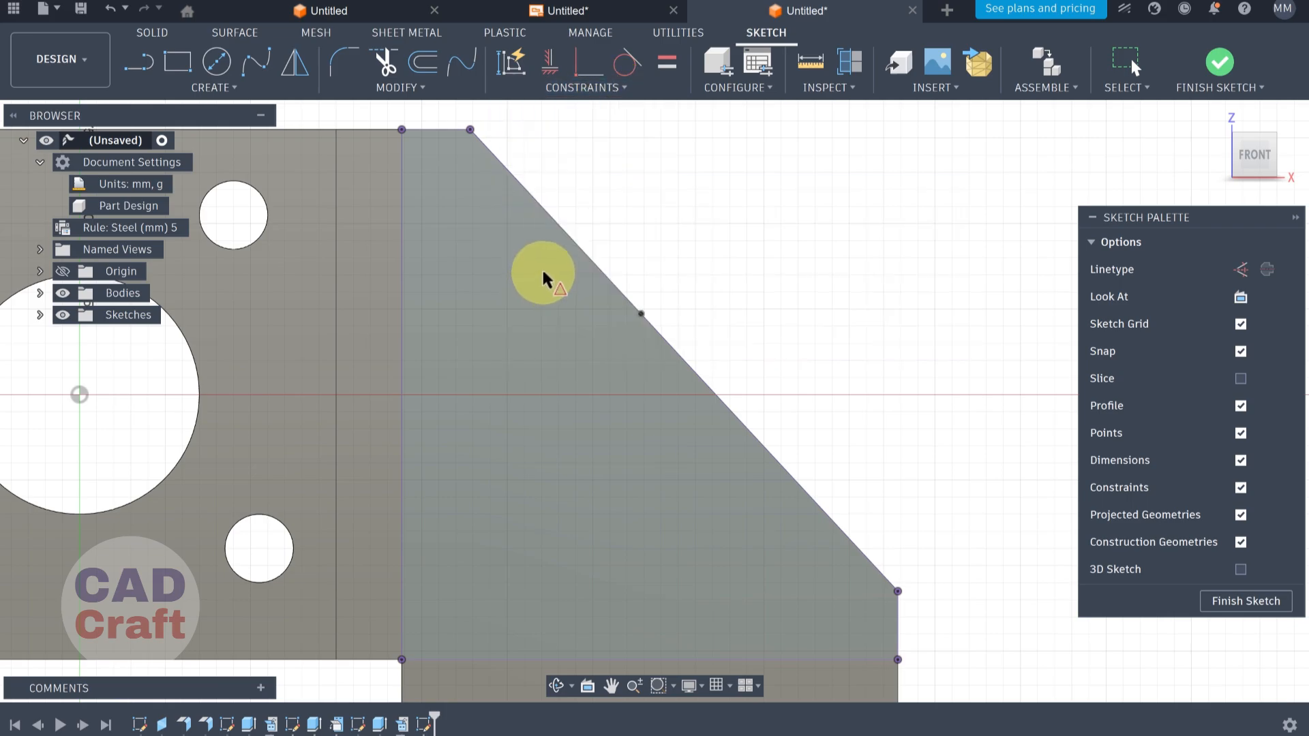
{"action": "left_click", "coordinate": [499, 157]}
{"action": "left_click", "coordinate": [638, 312]}
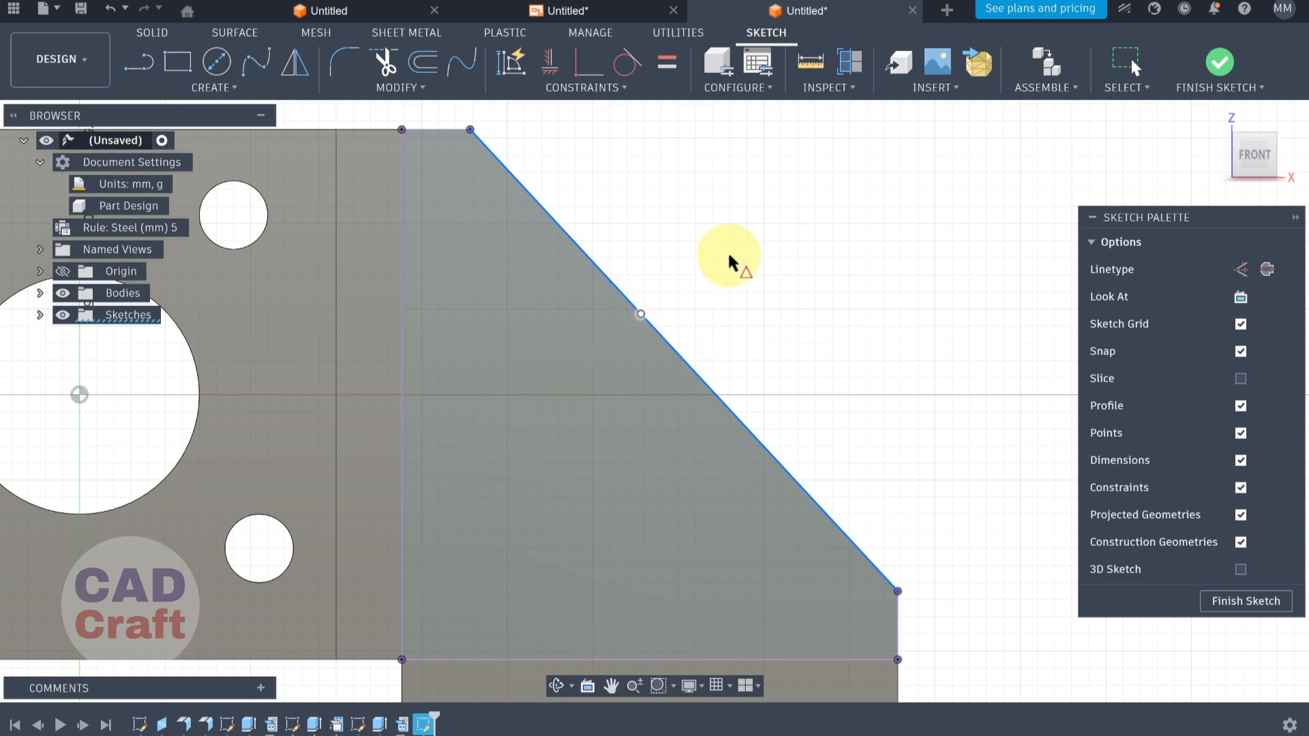
{"action": "key", "text": "Escape"}
Highlight the side view's Ø50 callout in the PDF drawing and sketch a 50 mm diameter circle on the side wall below the slanted edge
{"action": "left_click", "coordinate": [968, 735]}
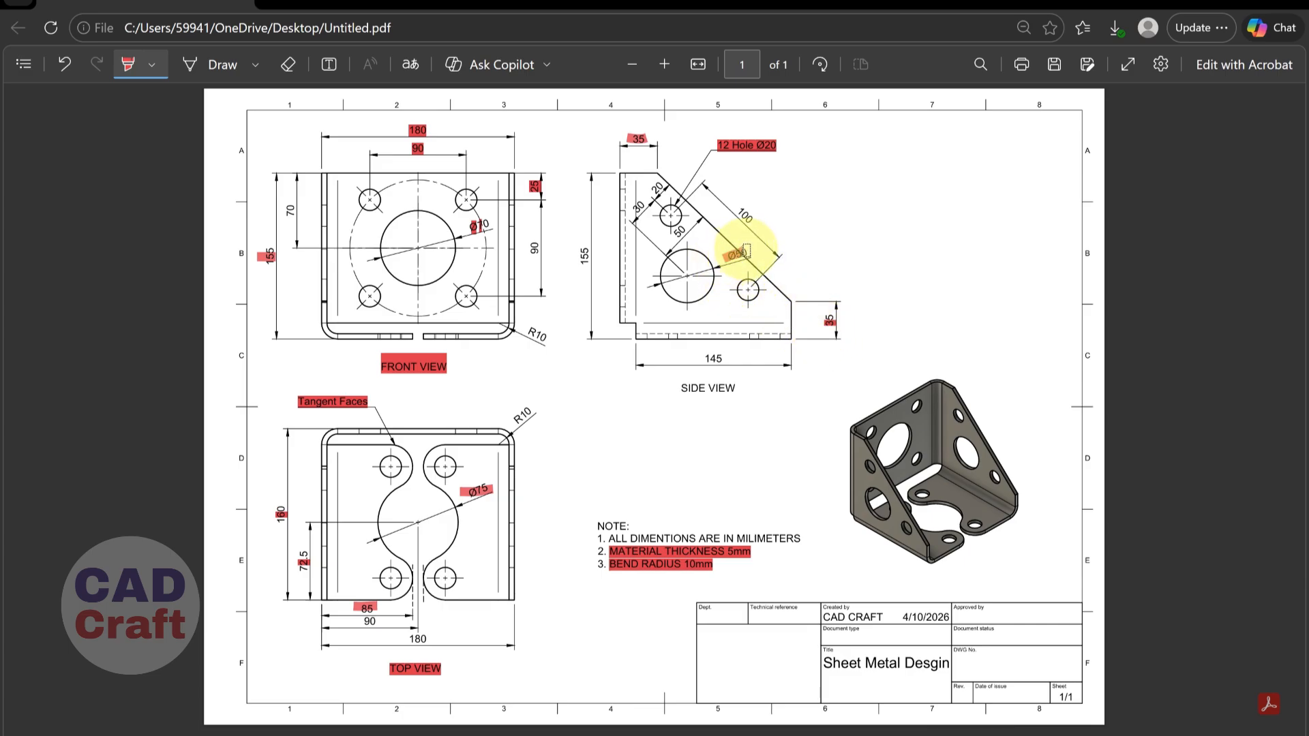
{"action": "left_click", "coordinate": [1212, 2]}
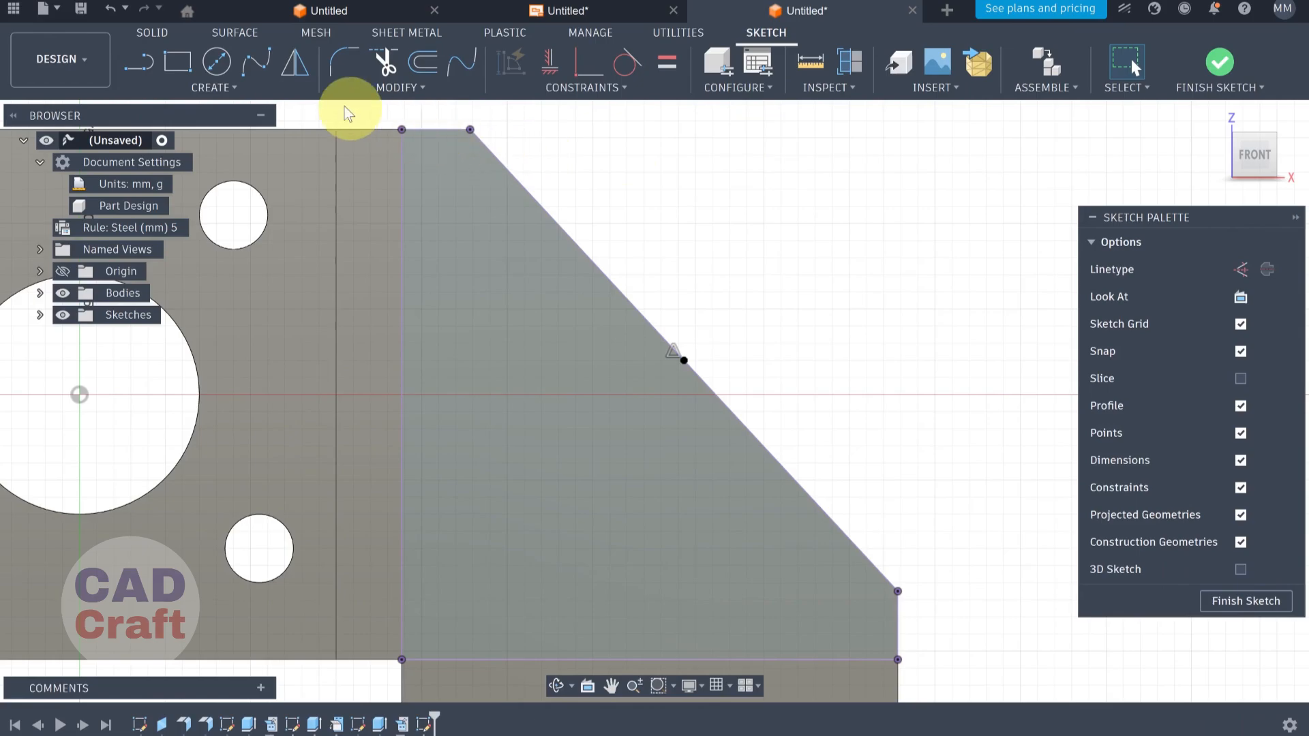
{"action": "left_click", "coordinate": [216, 61]}
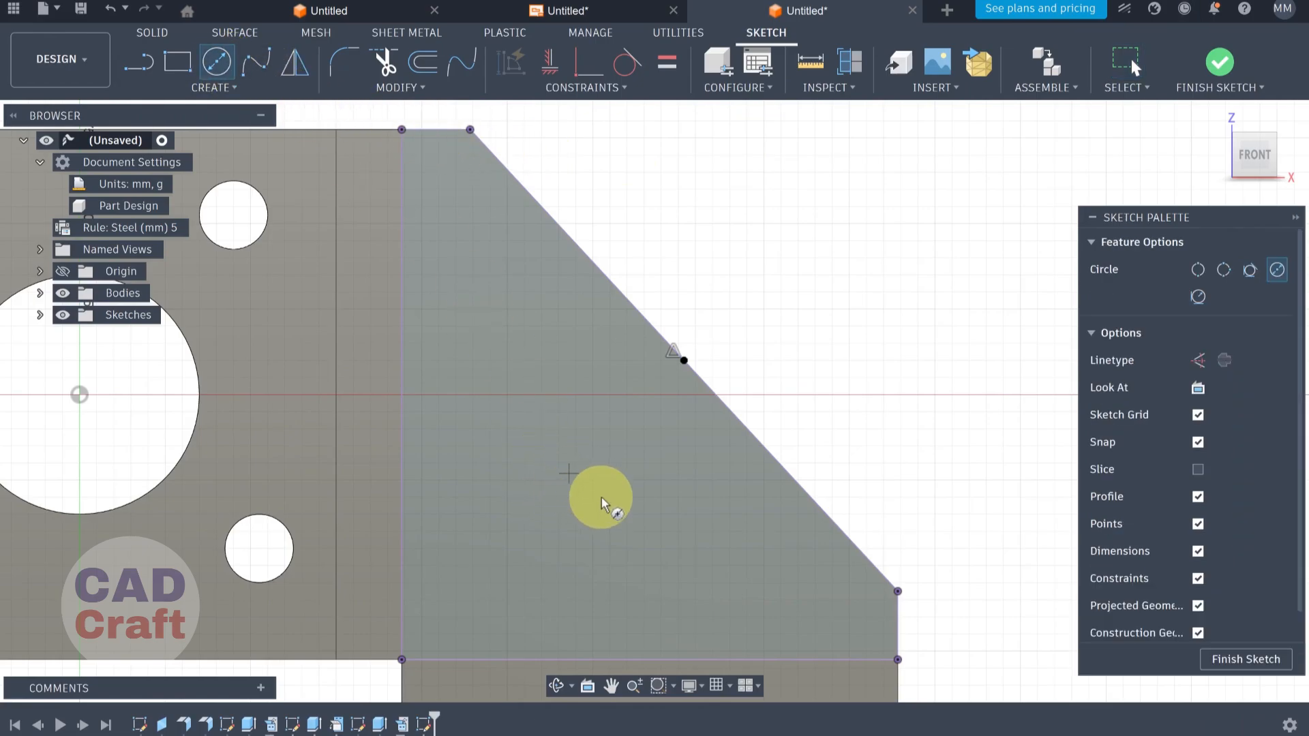
{"action": "type", "text": "50"}
{"action": "key", "text": "Return"}
{"action": "key", "text": "Escape"}
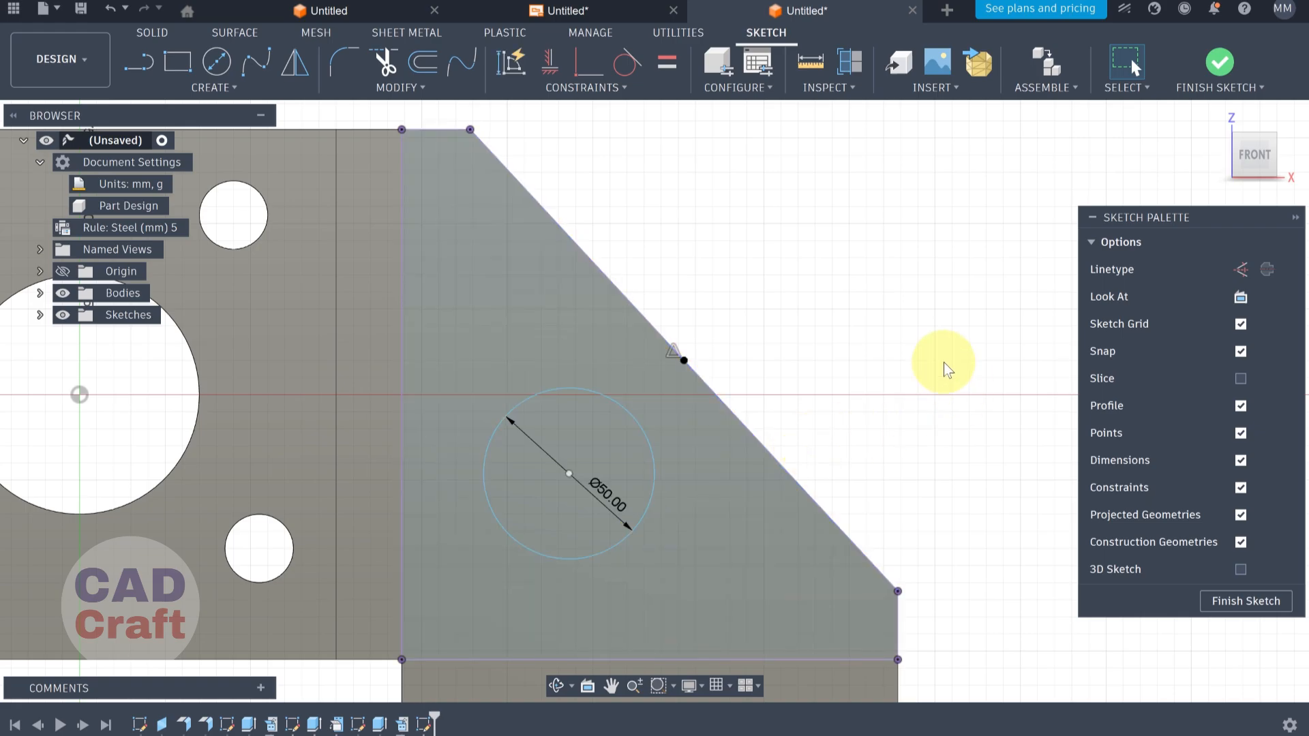
Draw a construction line from the 50 mm circle's center to the midpoint on the slanted edge
{"action": "scroll", "coordinate": [905, 401], "scroll_direction": "down", "scroll_amount": 1}
{"action": "scroll", "coordinate": [823, 374], "scroll_direction": "up", "scroll_amount": 2}
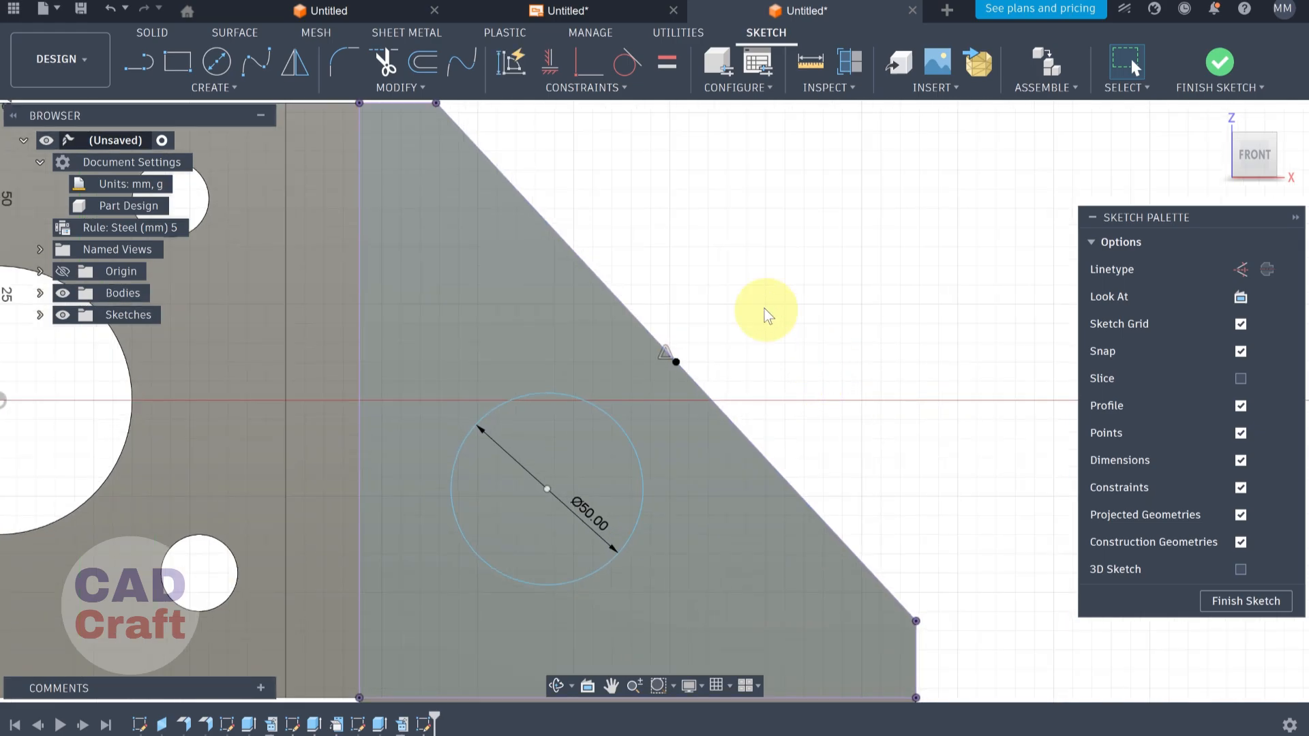
{"action": "left_click", "coordinate": [145, 63]}
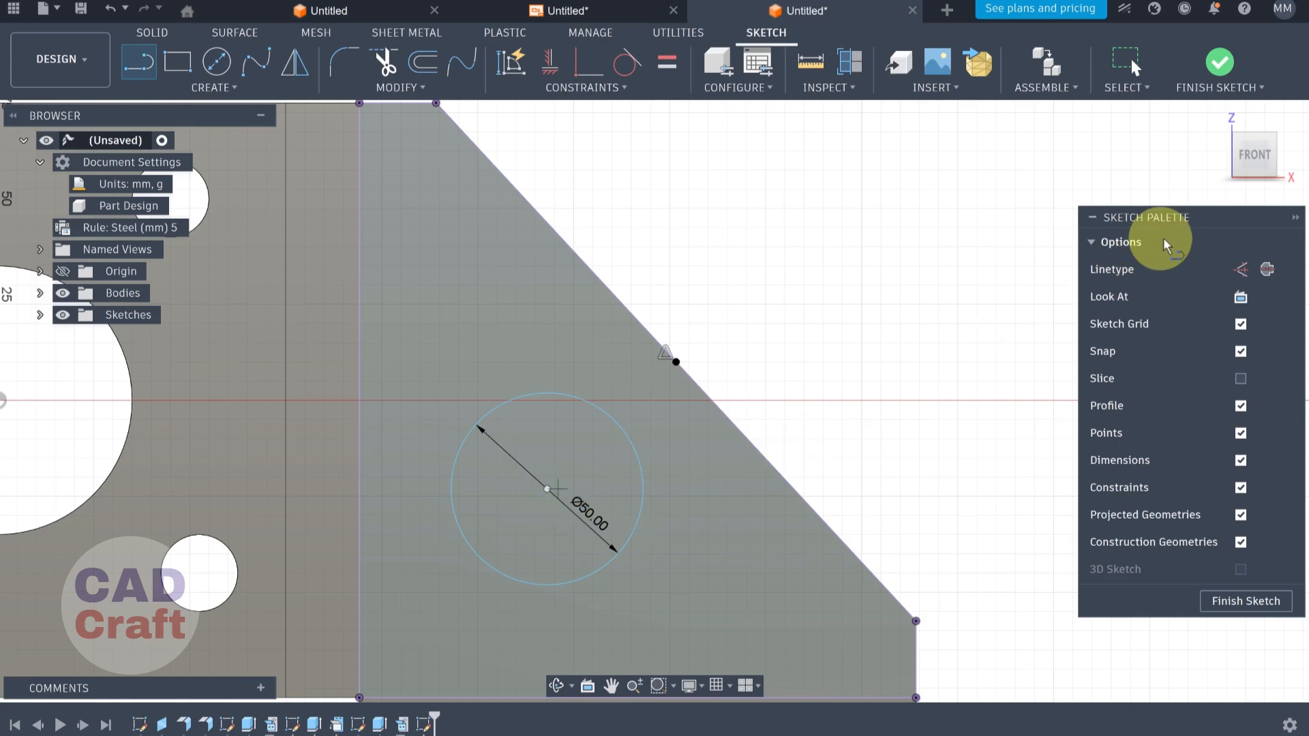
{"action": "left_click", "coordinate": [1240, 269]}
{"action": "left_click", "coordinate": [546, 489]}
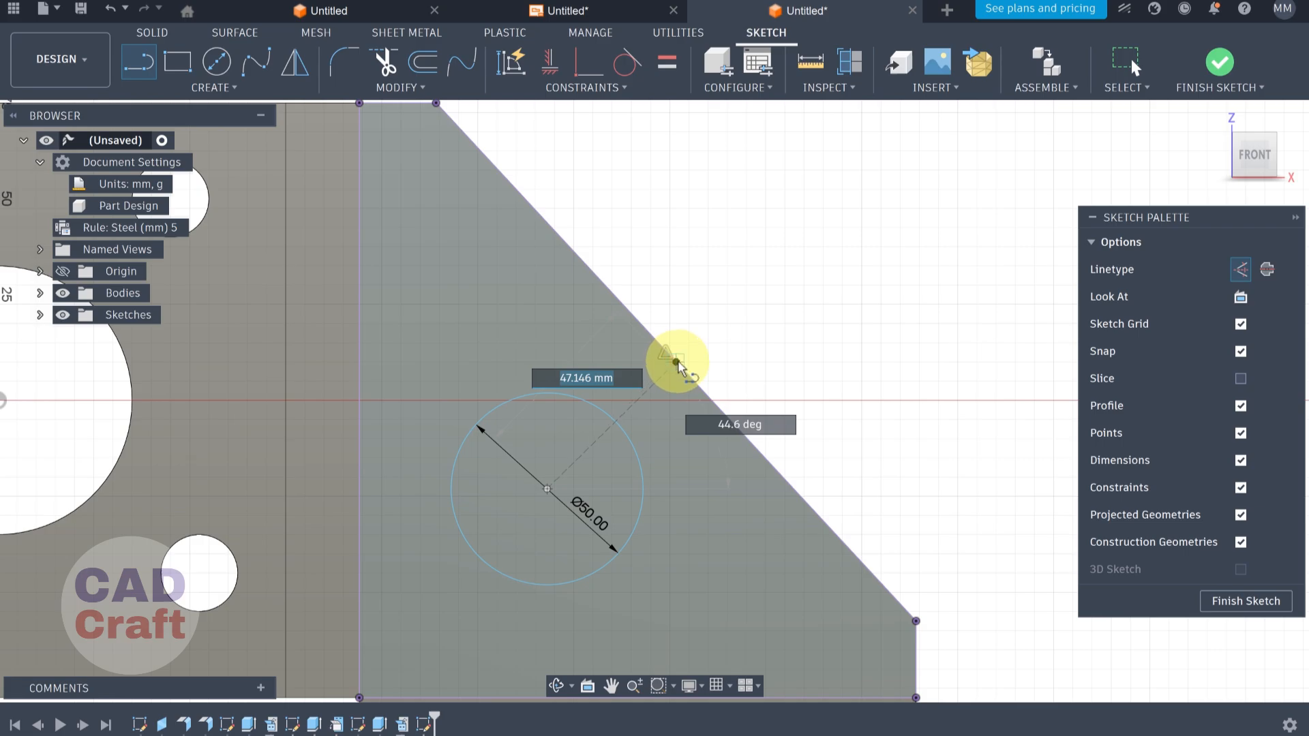
{"action": "double_click", "coordinate": [677, 362]}
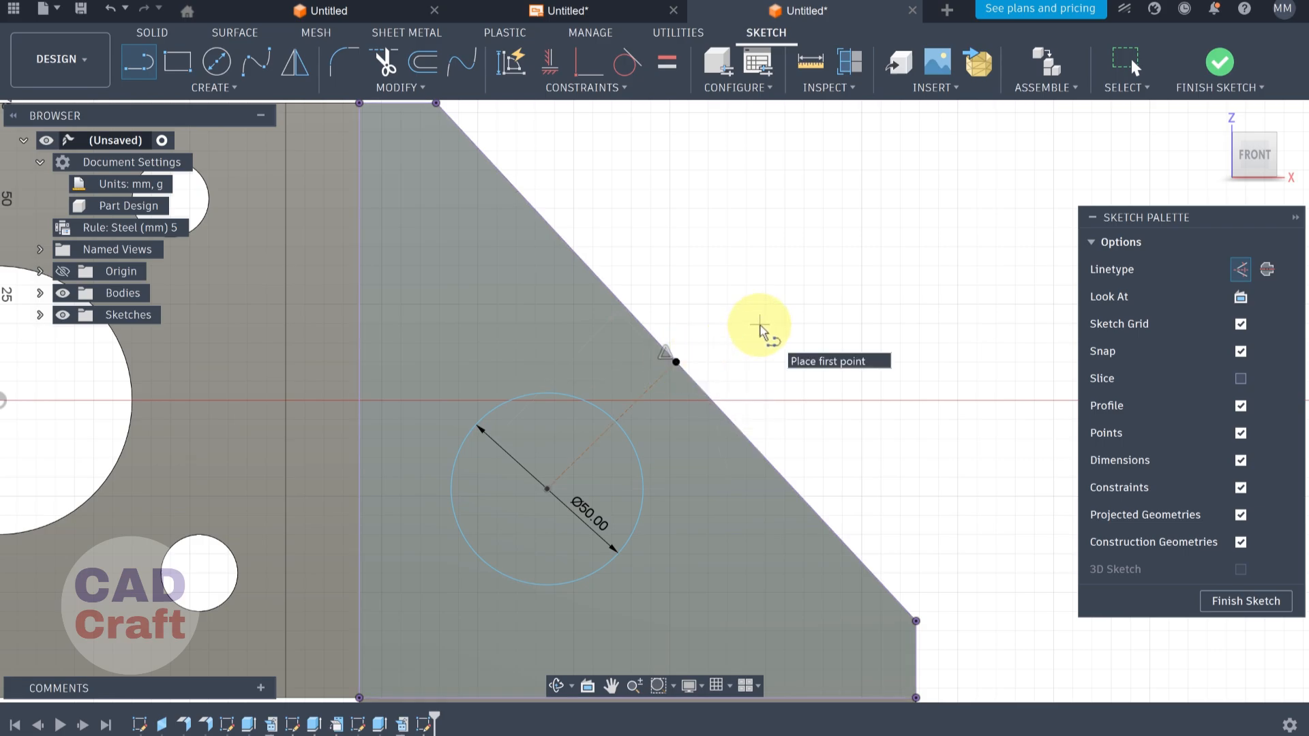
{"action": "key", "text": "Escape"}
Make the construction line perpendicular to the slanted edge
{"action": "left_click", "coordinate": [583, 87]}
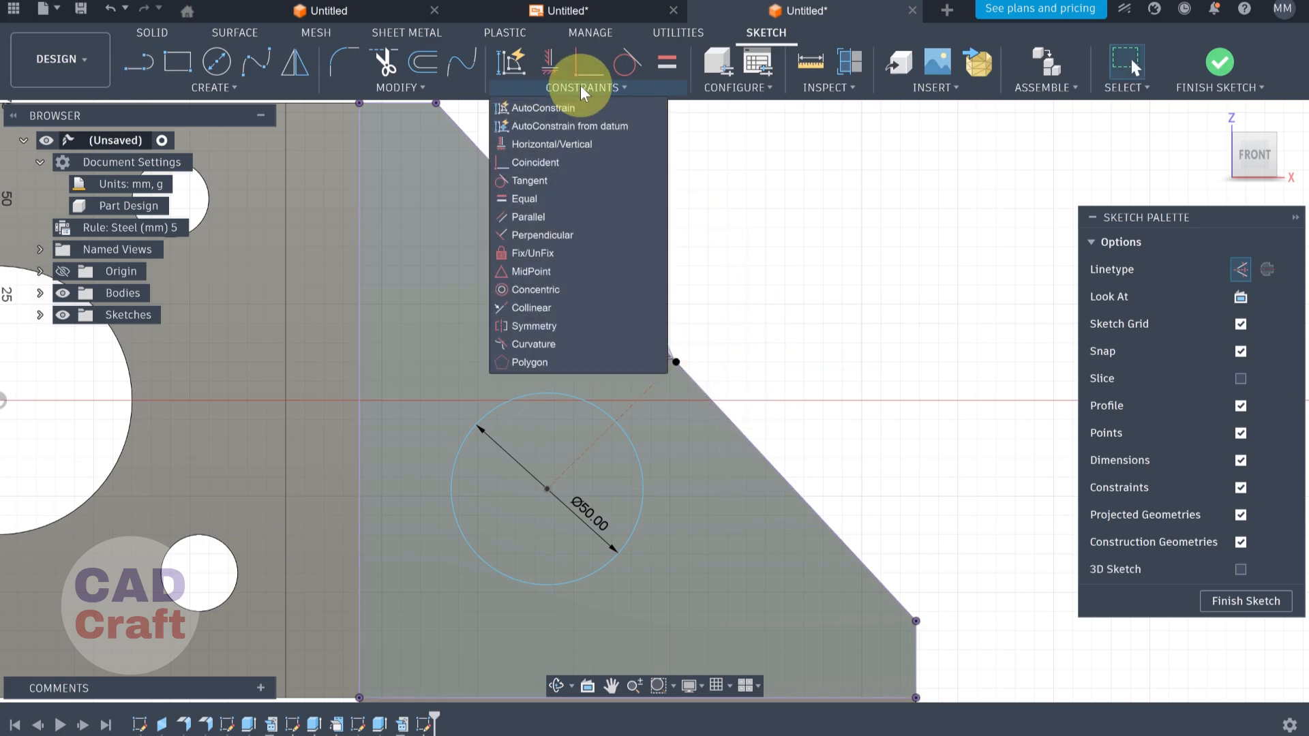
{"action": "left_click", "coordinate": [531, 236]}
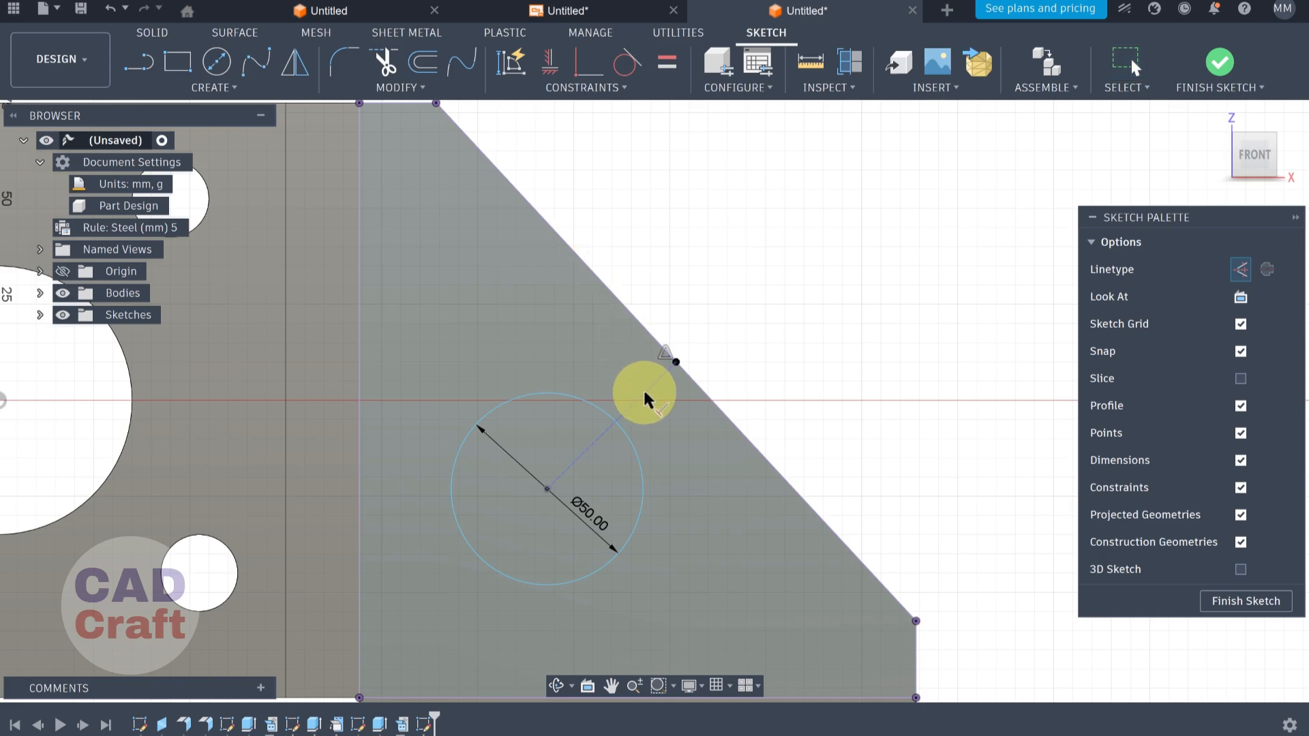
{"action": "left_click", "coordinate": [644, 394]}
{"action": "left_click", "coordinate": [703, 387]}
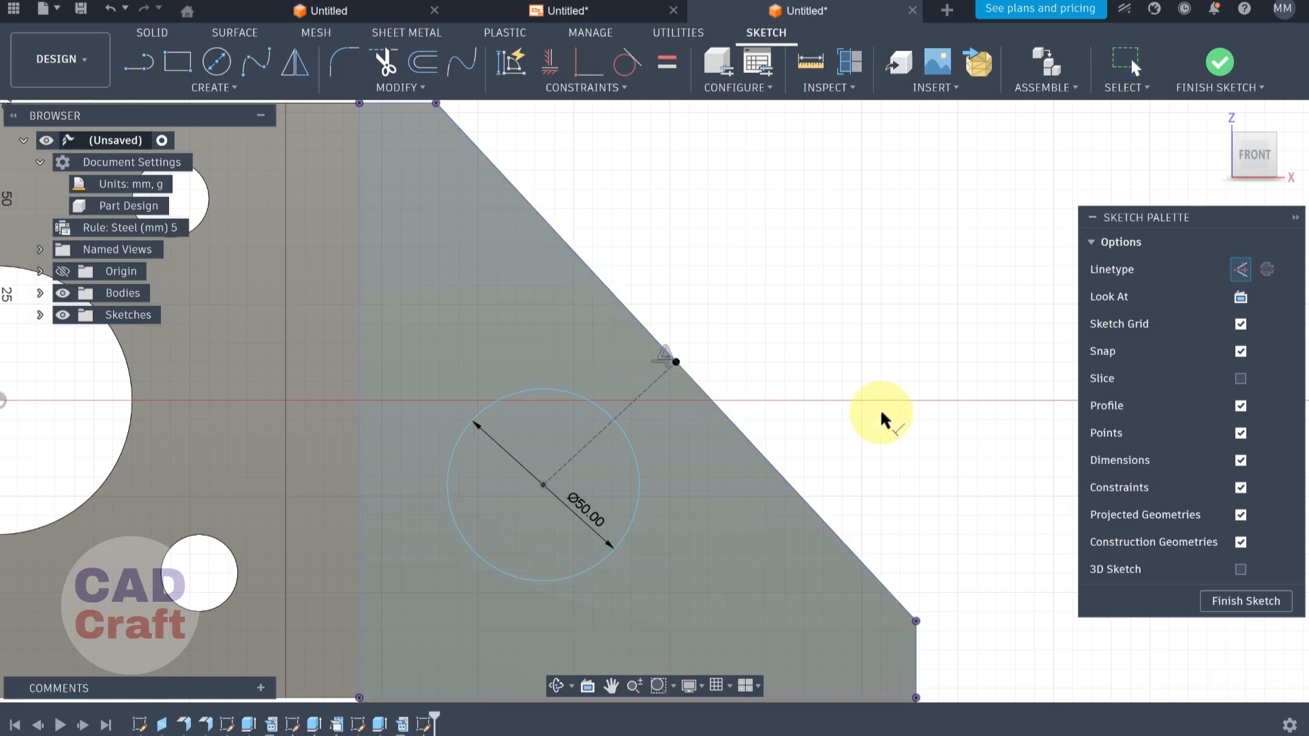
Highlight the 50 offset in the PDF drawing and dimension the large circle's center 50 mm from the slanted edge
{"action": "scroll", "coordinate": [820, 493], "scroll_direction": "down", "scroll_amount": 3}
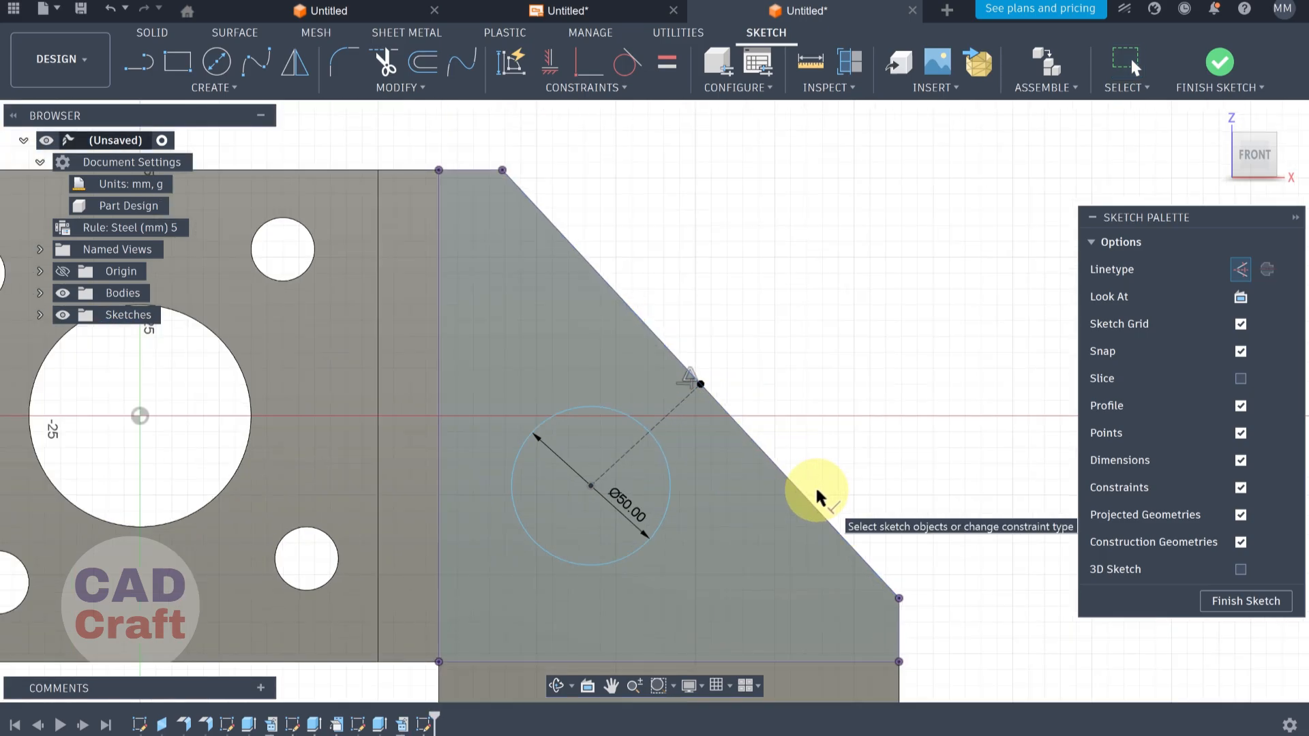
{"action": "scroll", "coordinate": [819, 486], "scroll_direction": "down", "scroll_amount": 1}
{"action": "scroll", "coordinate": [819, 486], "scroll_direction": "up", "scroll_amount": 1}
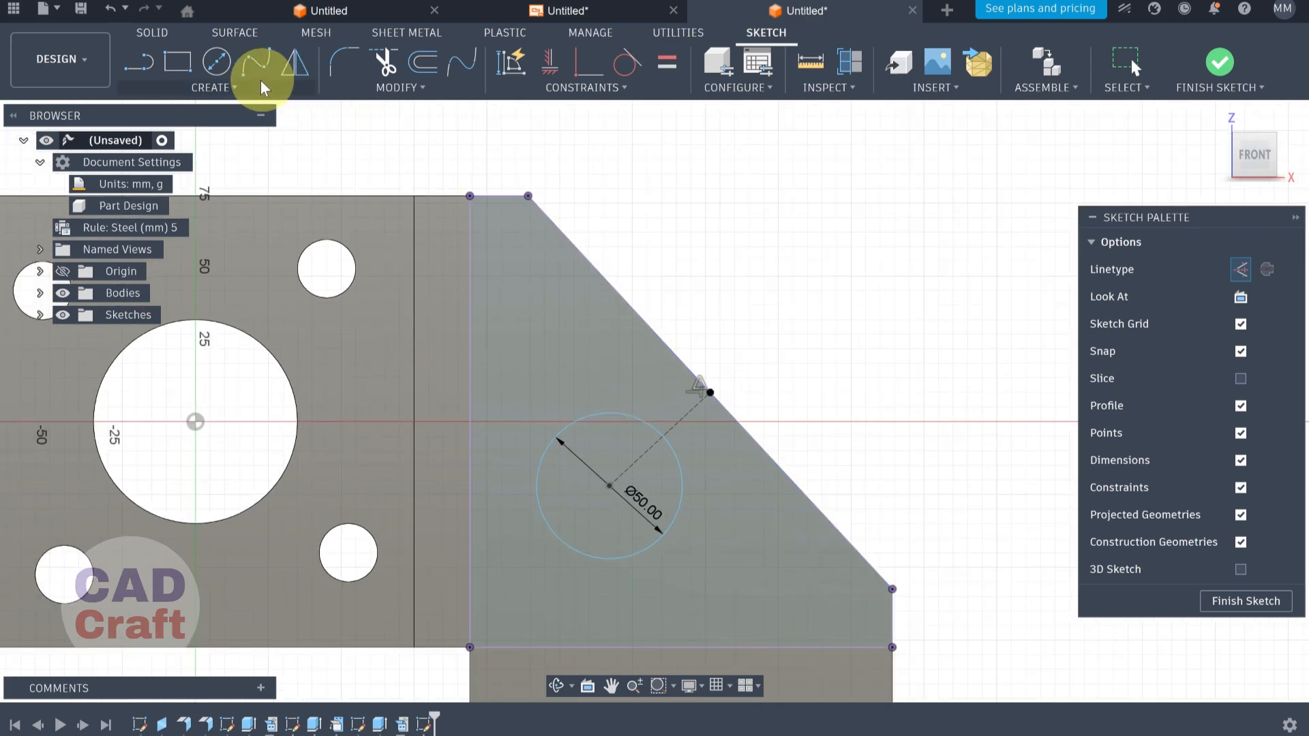
{"action": "left_click", "coordinate": [958, 735]}
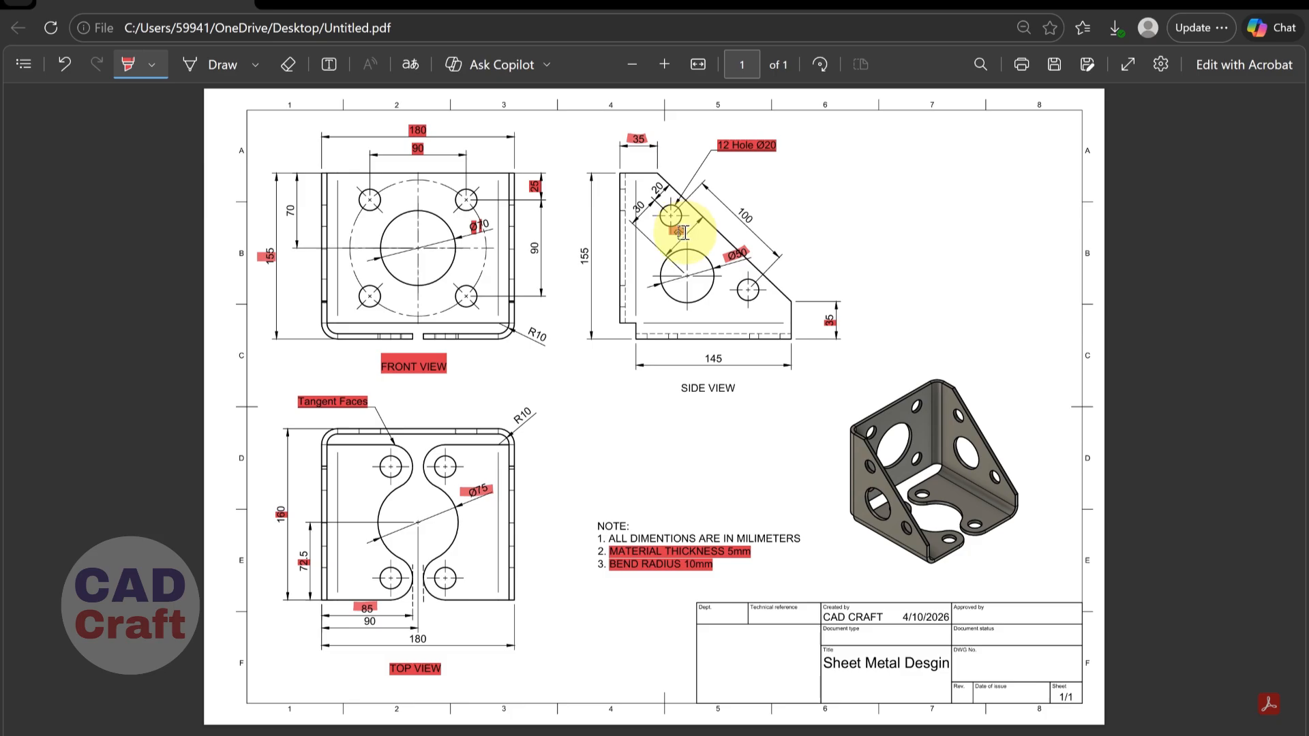
{"action": "left_click", "coordinate": [1202, 2]}
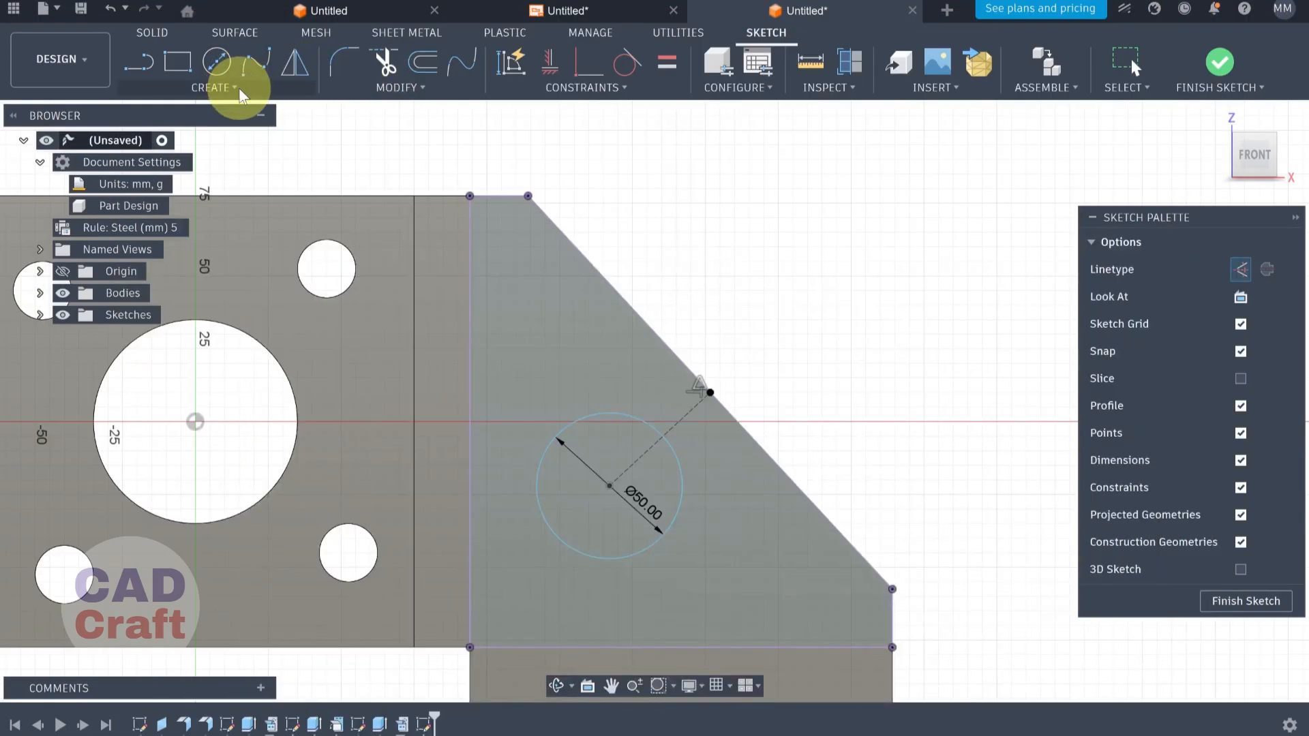
{"action": "left_click", "coordinate": [235, 87]}
{"action": "left_click", "coordinate": [190, 402]}
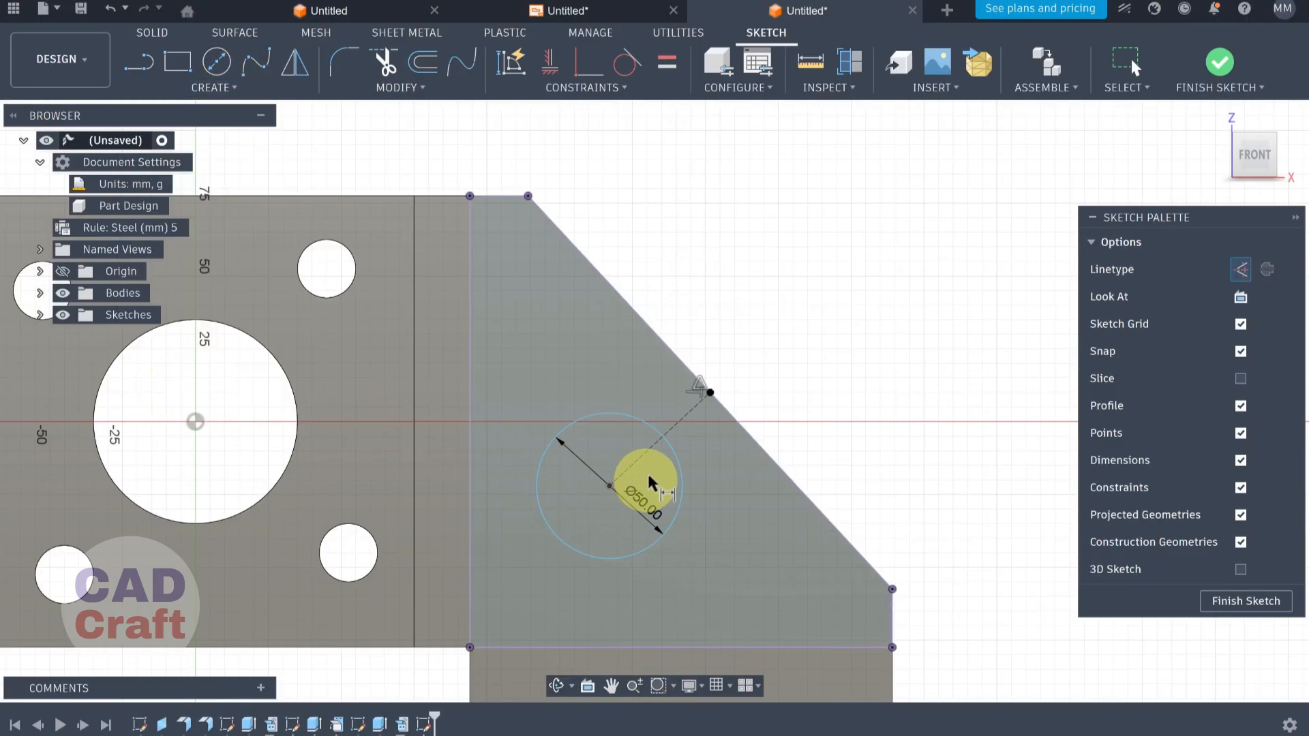
{"action": "left_click", "coordinate": [737, 441]}
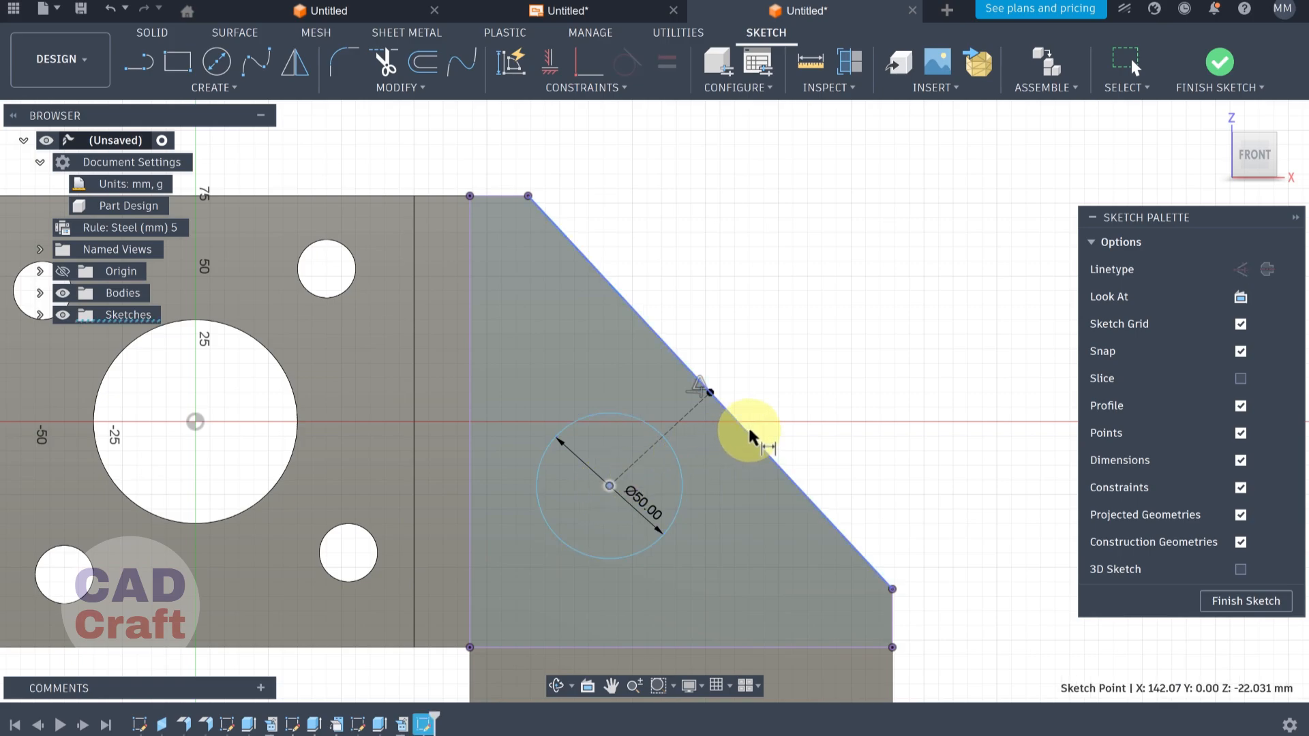
{"action": "left_click", "coordinate": [748, 426]}
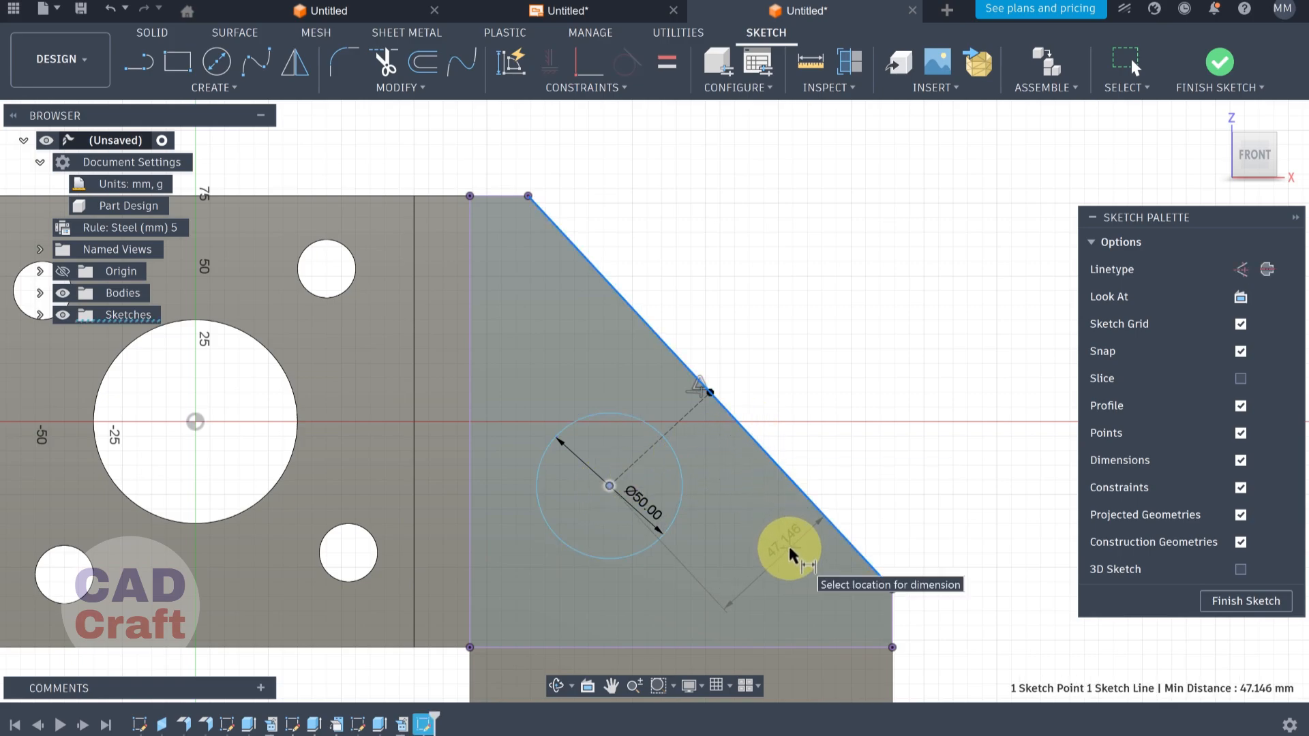
{"action": "left_click", "coordinate": [788, 543]}
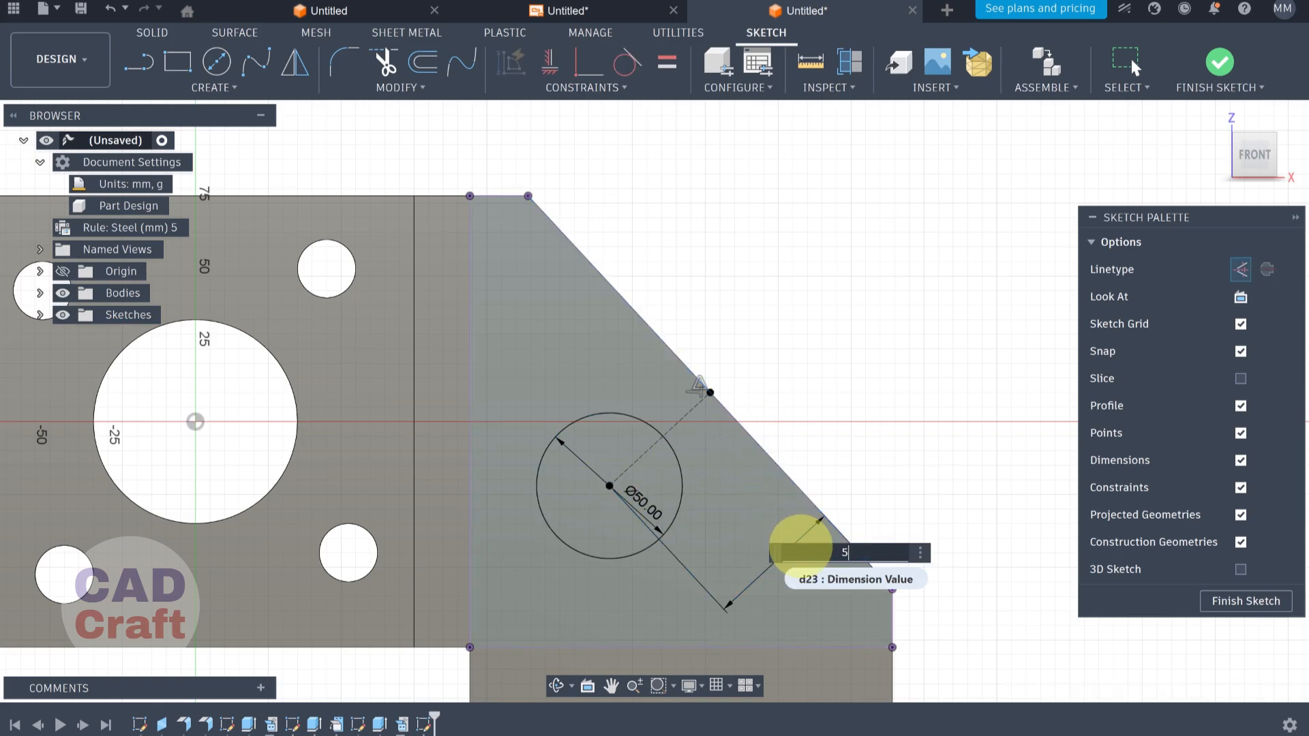
{"action": "key", "text": "Return"}
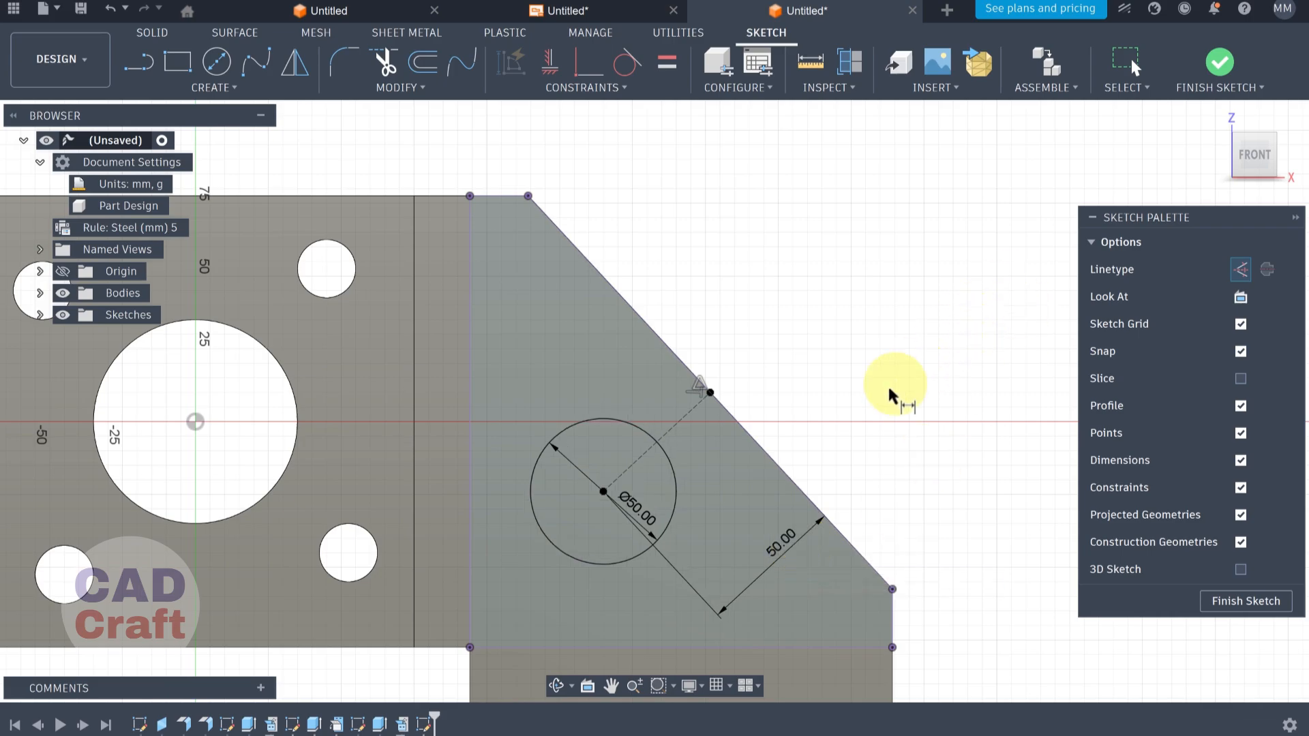
Reposition the diameter dimension label of the 50 mm circle
{"action": "scroll", "coordinate": [862, 412], "scroll_direction": "down", "scroll_amount": 1}
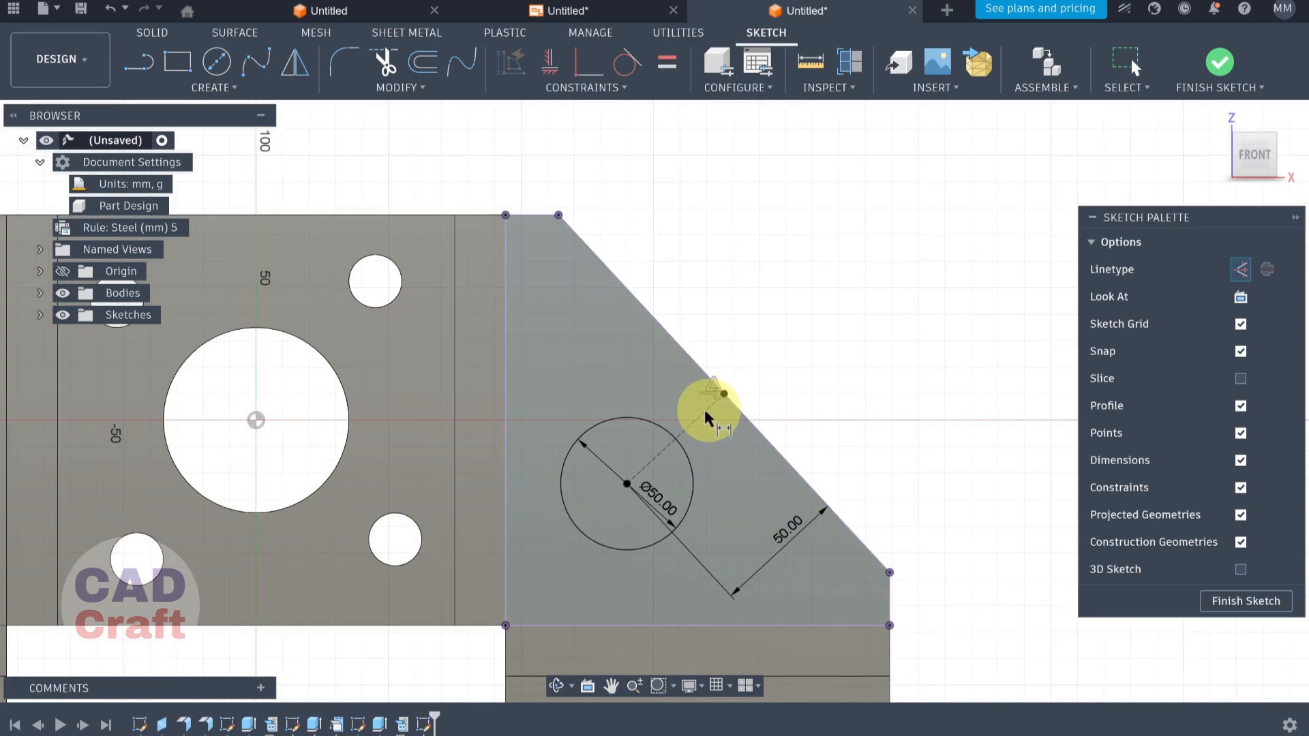
{"action": "scroll", "coordinate": [737, 503], "scroll_direction": "up", "scroll_amount": 2}
{"action": "left_click_drag", "start_coordinate": [634, 515], "coordinate": [660, 494]}
{"action": "scroll", "coordinate": [927, 386], "scroll_direction": "down", "scroll_amount": 3}
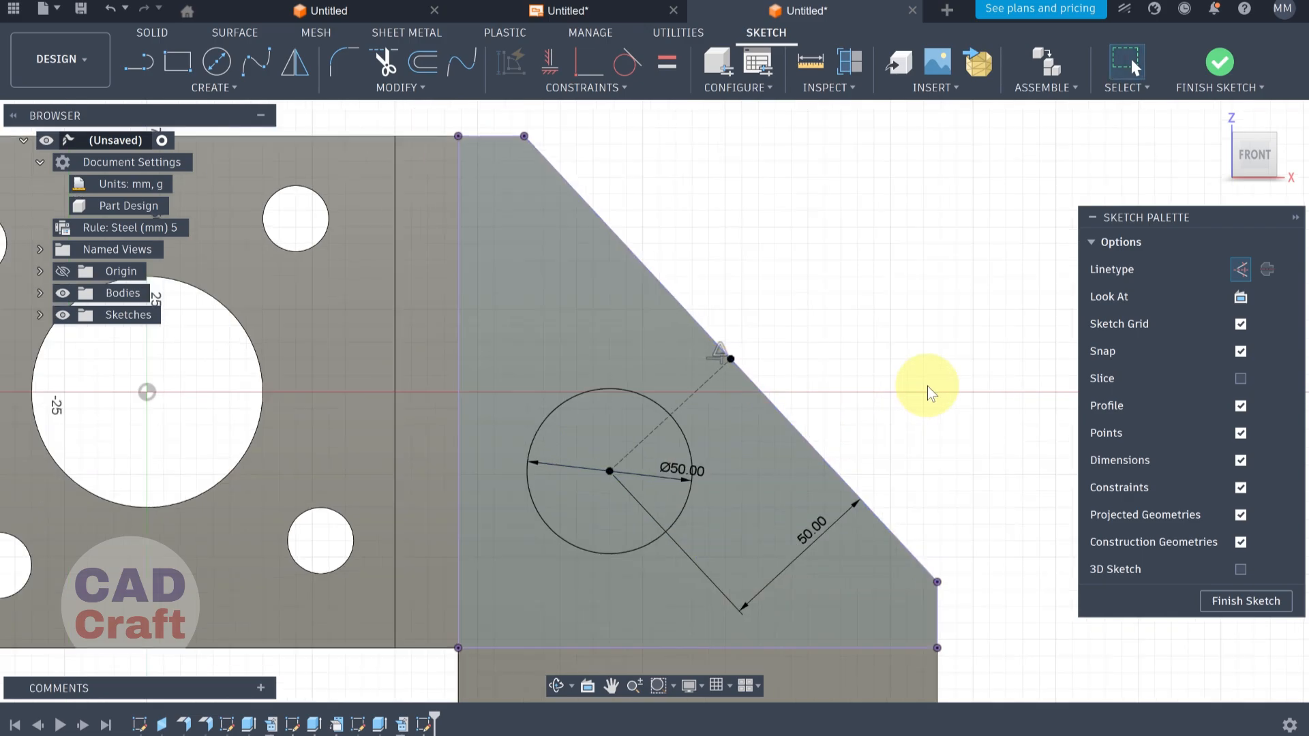
Sketch a 20 mm diameter circle with normal linetype above the 50 mm circle, turning off the construction linetype
{"action": "scroll", "coordinate": [811, 290], "scroll_direction": "up", "scroll_amount": 2}
{"action": "middle_click_drag", "start_coordinate": [769, 277], "coordinate": [784, 301]}
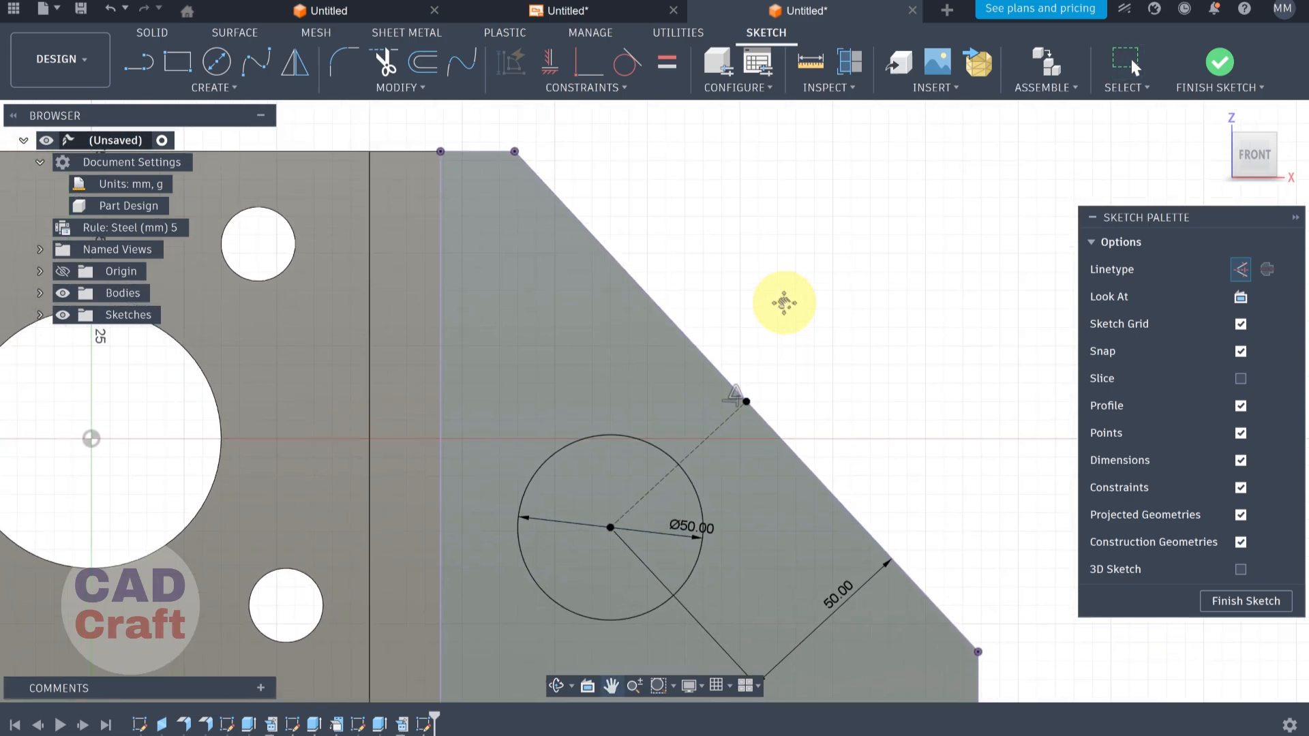
{"action": "left_click", "coordinate": [217, 61]}
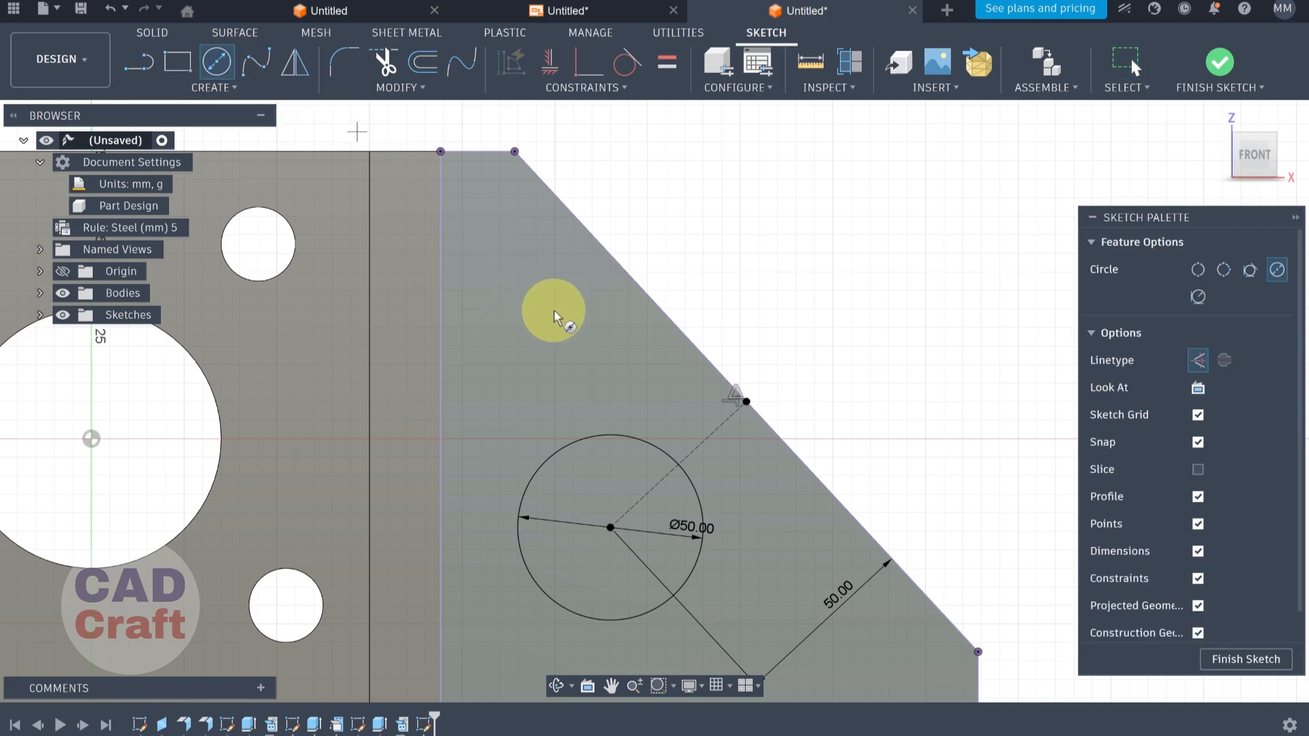
{"action": "left_click", "coordinate": [556, 317]}
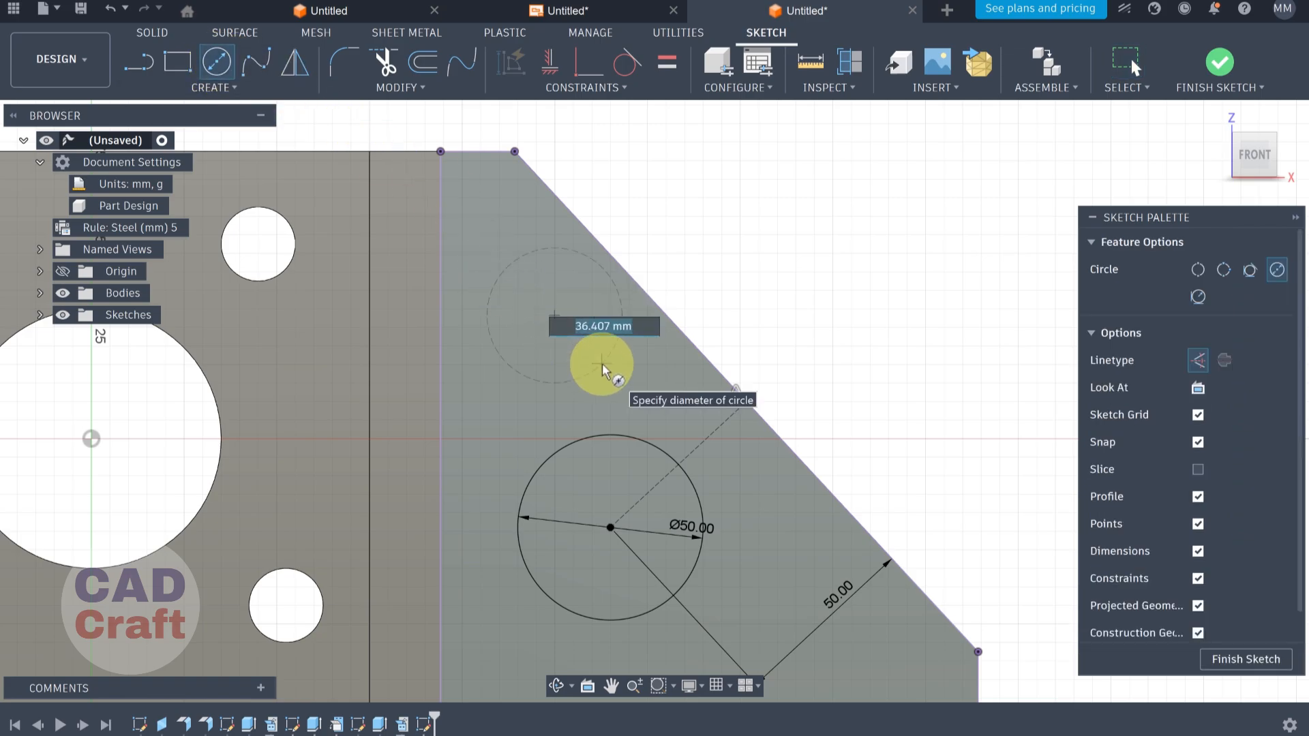
{"action": "left_click", "coordinate": [1197, 360]}
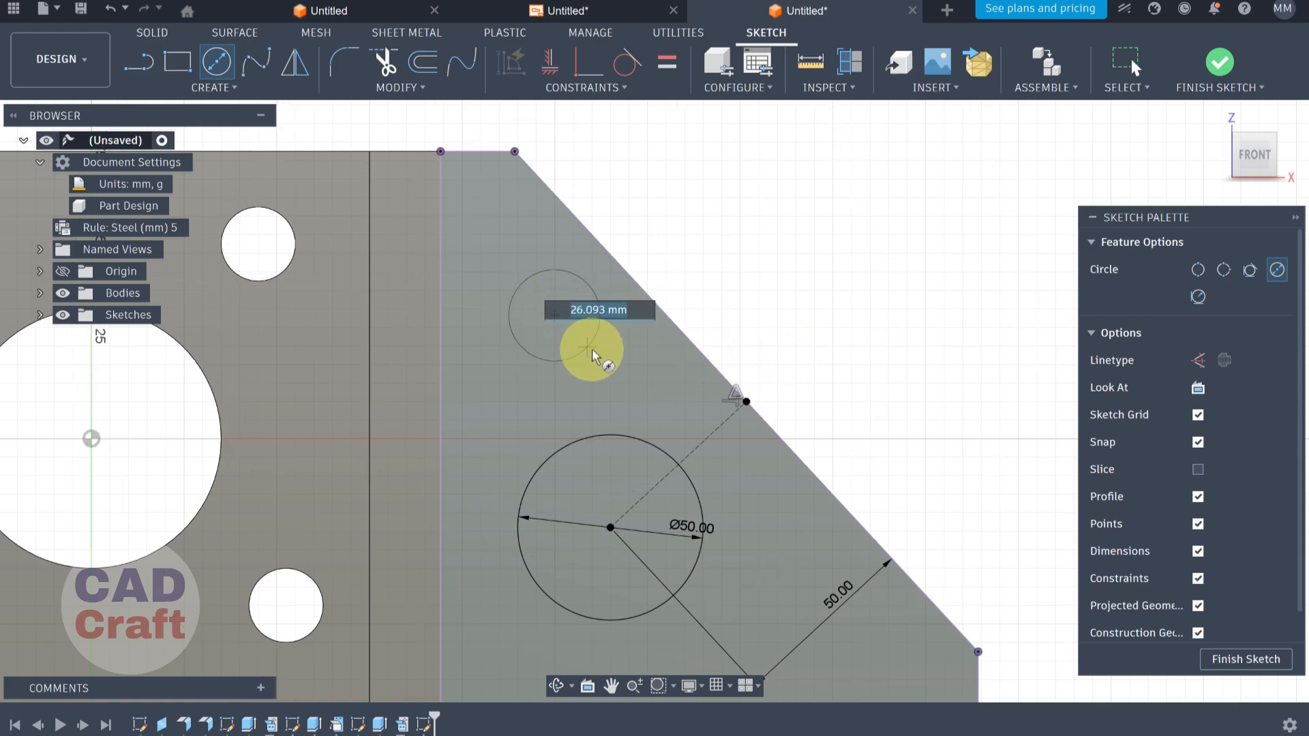
{"action": "type", "text": "20"}
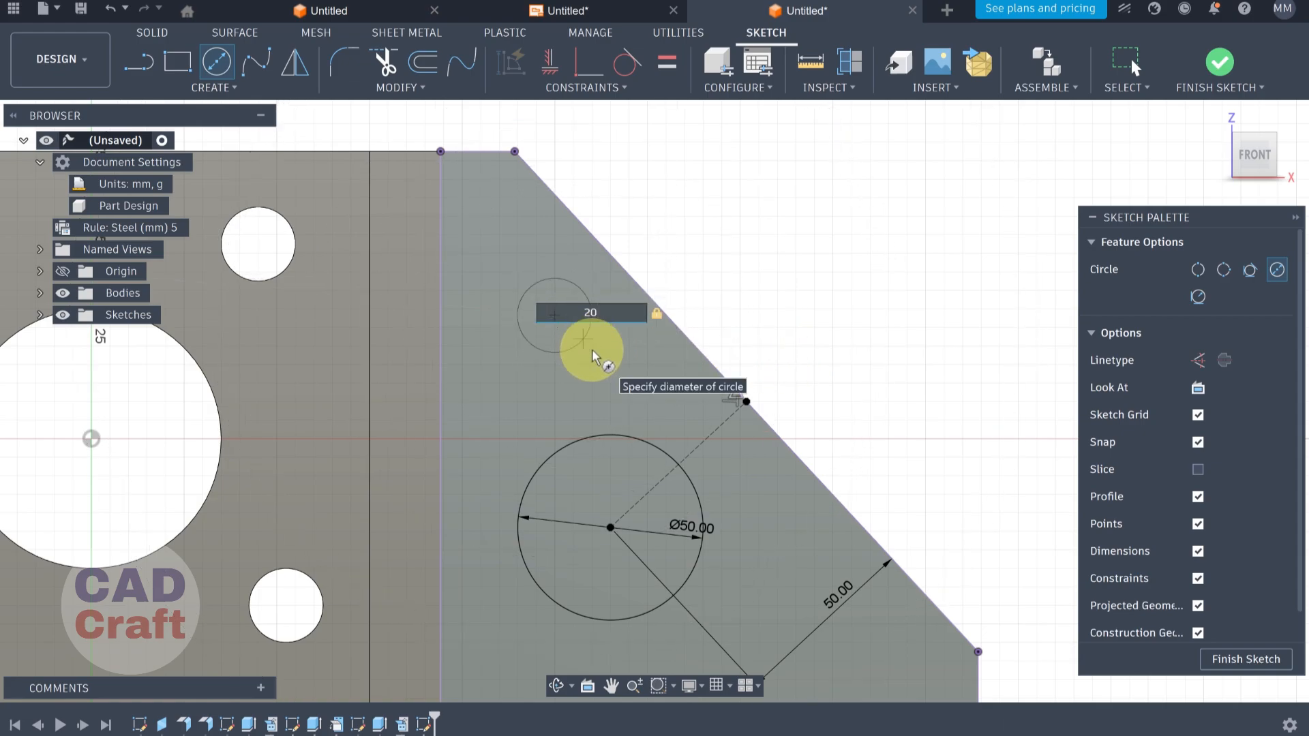
{"action": "key", "text": "Return"}
{"action": "key", "text": "Escape"}
Switch to the PDF drawing and highlight the 20 and 100 hole position dimensions in the side view
{"action": "left_click", "coordinate": [969, 735]}
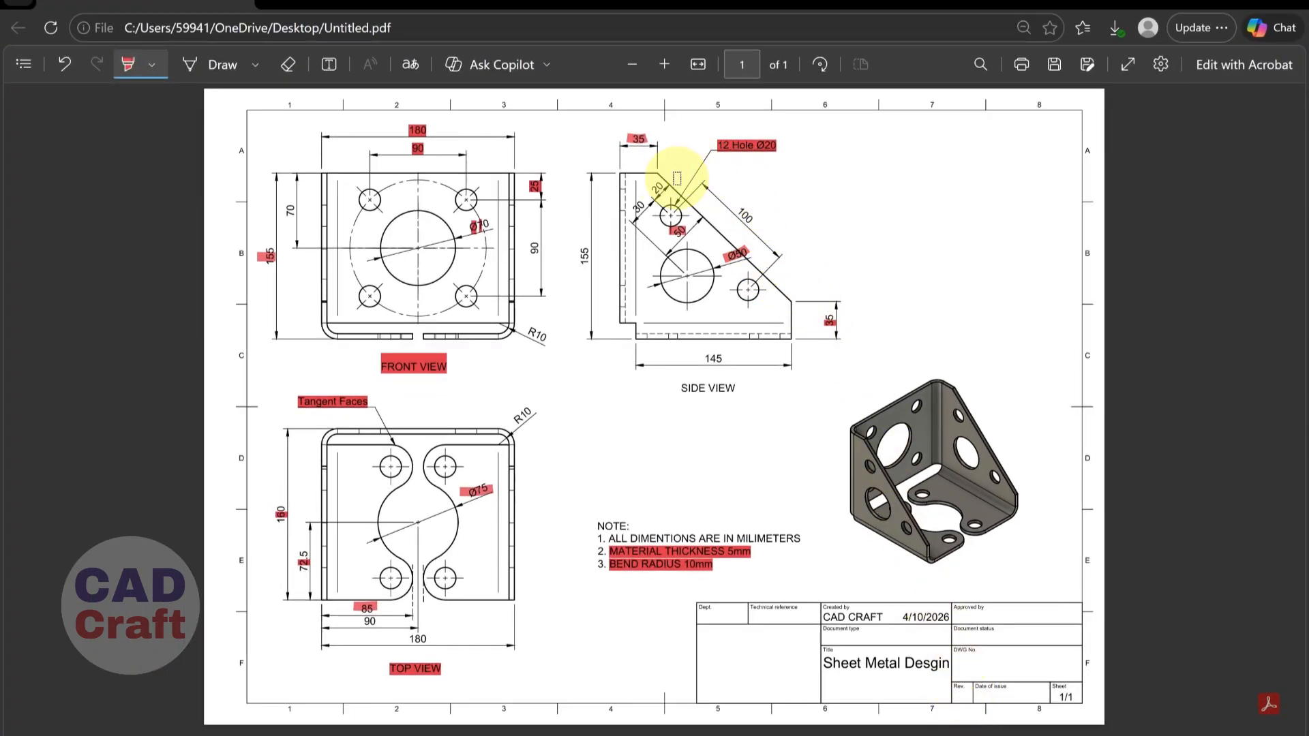
{"action": "left_click_drag", "start_coordinate": [659, 189], "coordinate": [660, 193]}
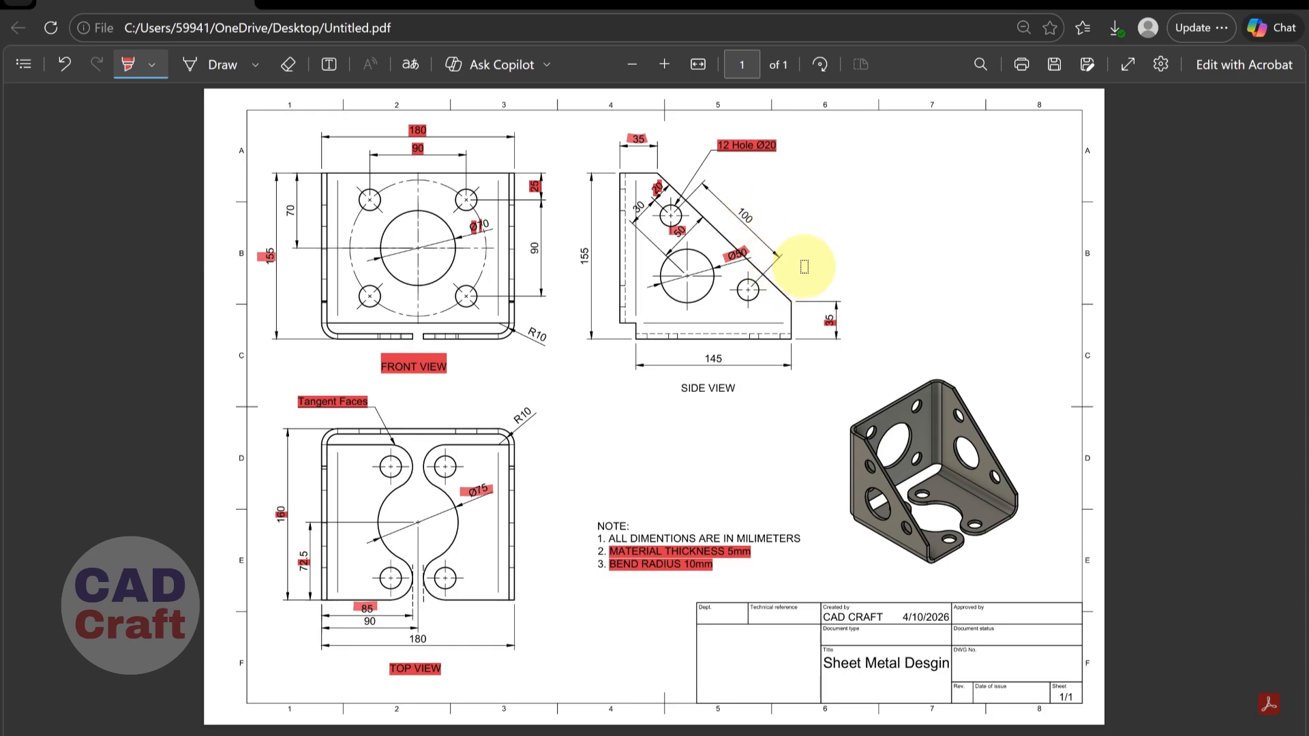
{"action": "left_click_drag", "start_coordinate": [746, 220], "coordinate": [749, 222]}
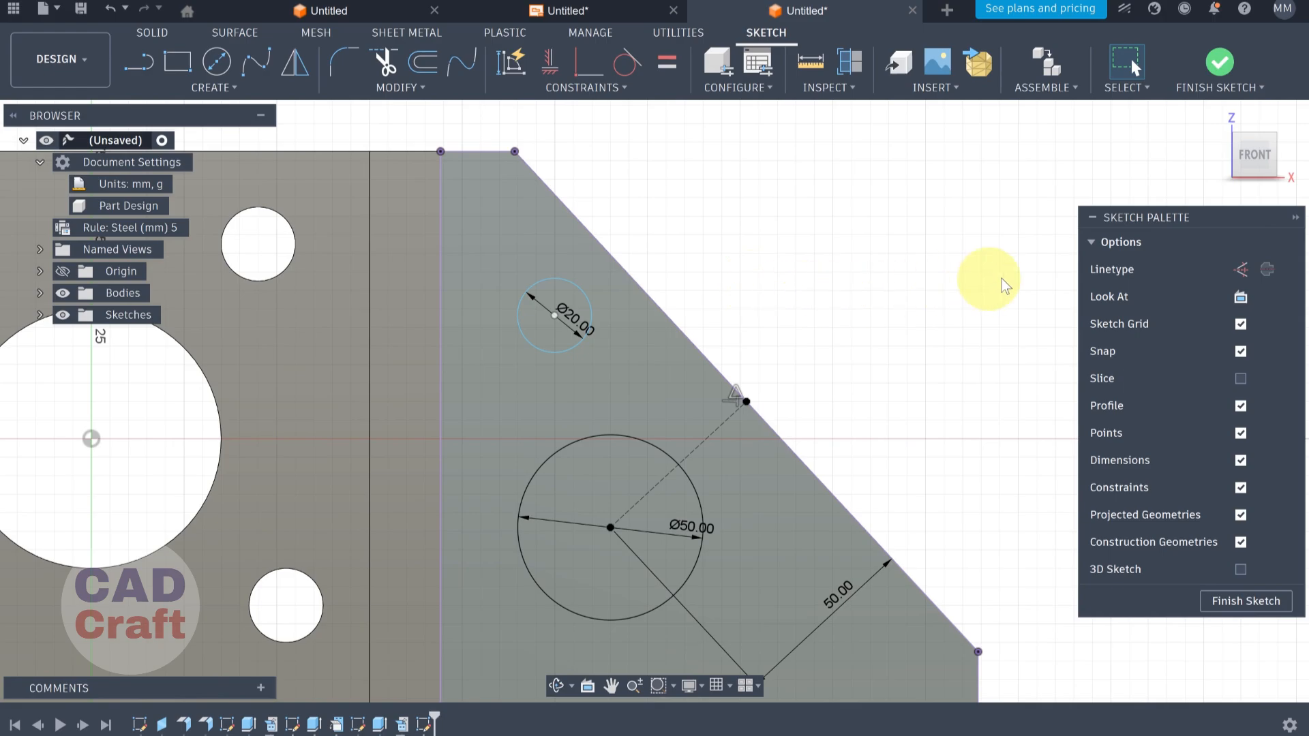
Dimension the center of the 20 mm circle 20 mm from the slanted edge
{"action": "left_click", "coordinate": [210, 87]}
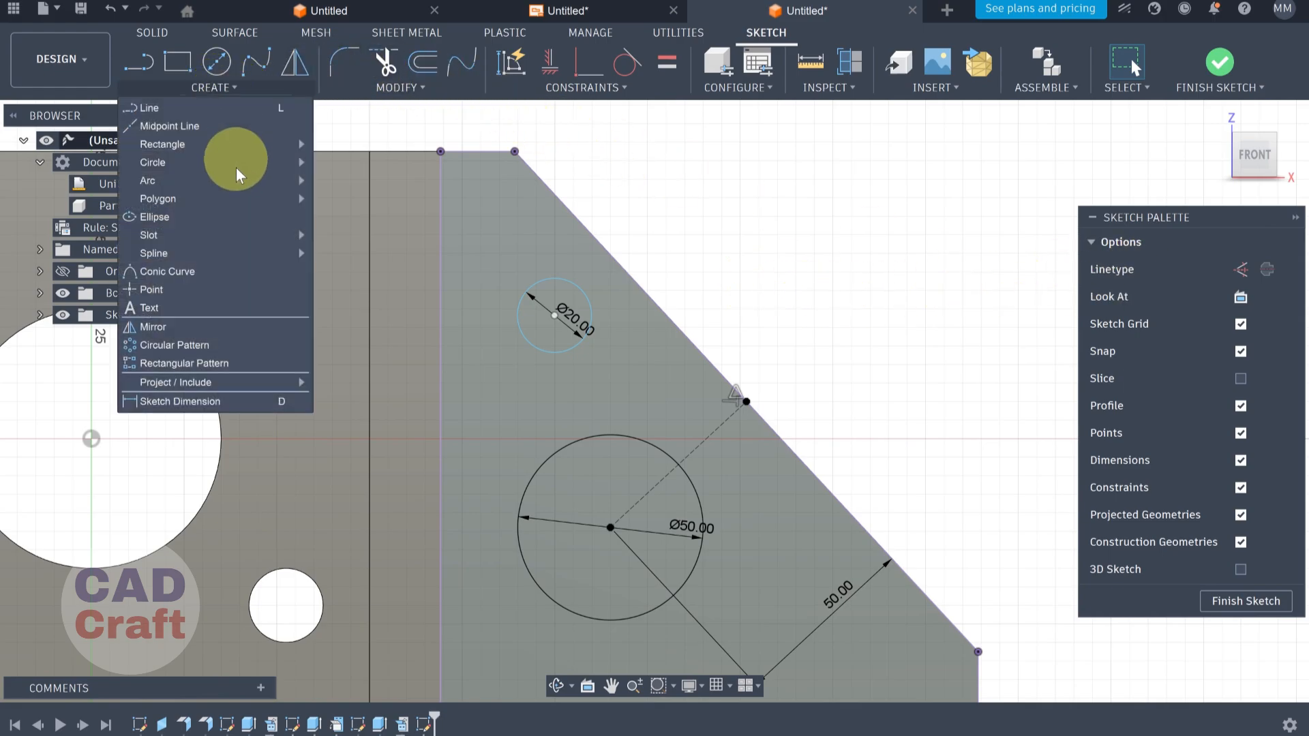
{"action": "left_click", "coordinate": [179, 400]}
{"action": "left_click", "coordinate": [583, 325]}
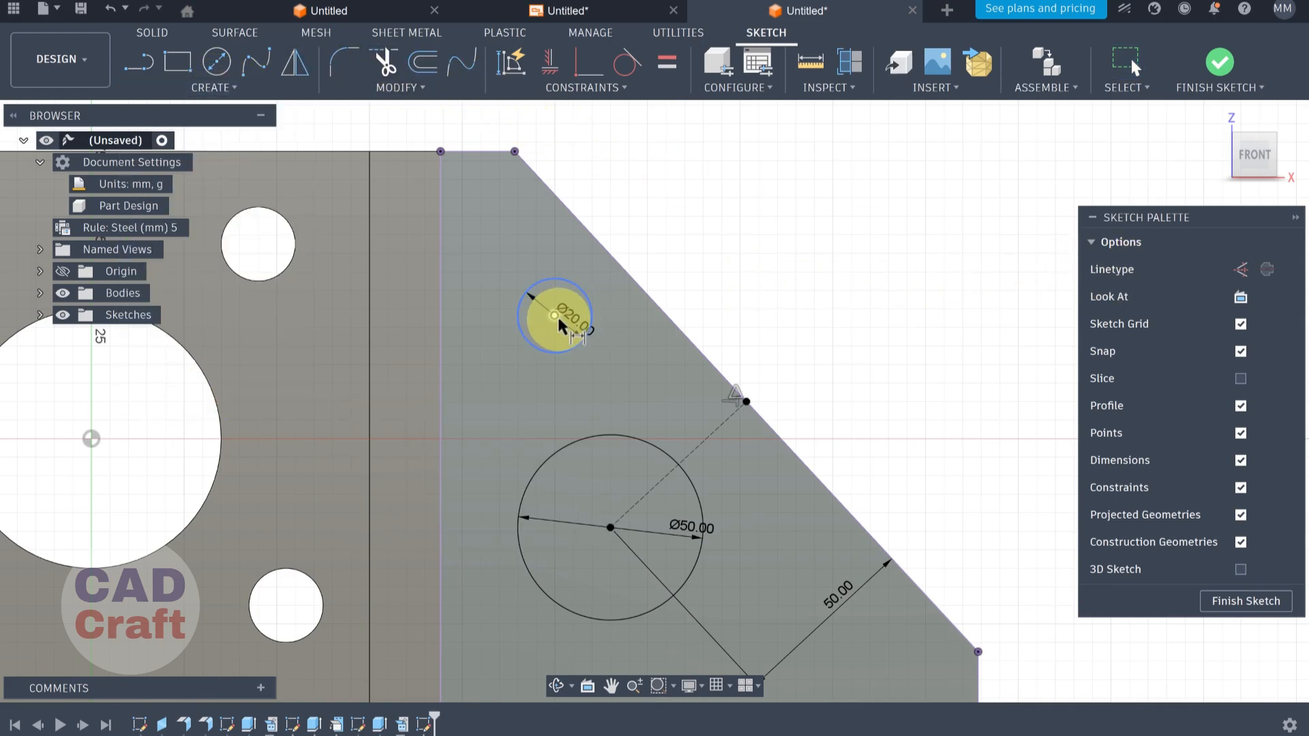
{"action": "left_click", "coordinate": [624, 273]}
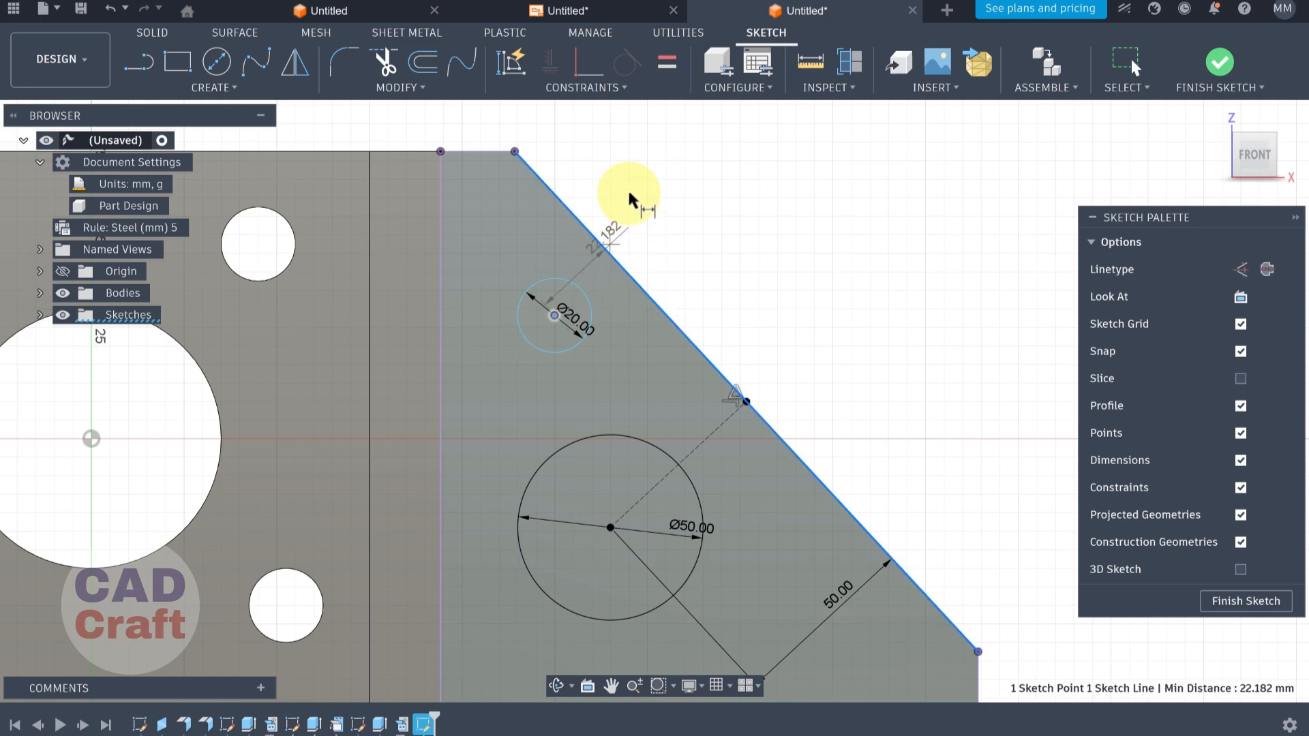
{"action": "left_click", "coordinate": [628, 152]}
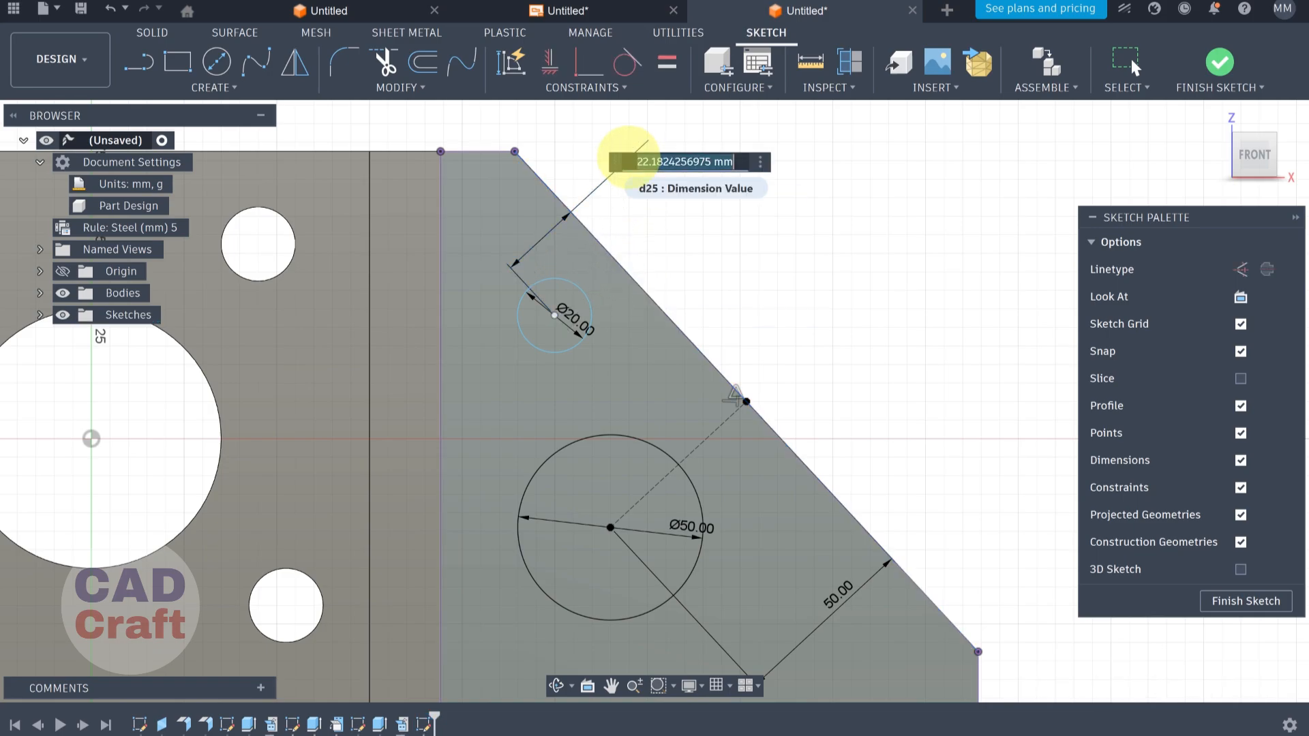
{"action": "type", "text": "20"}
{"action": "key", "text": "Return"}
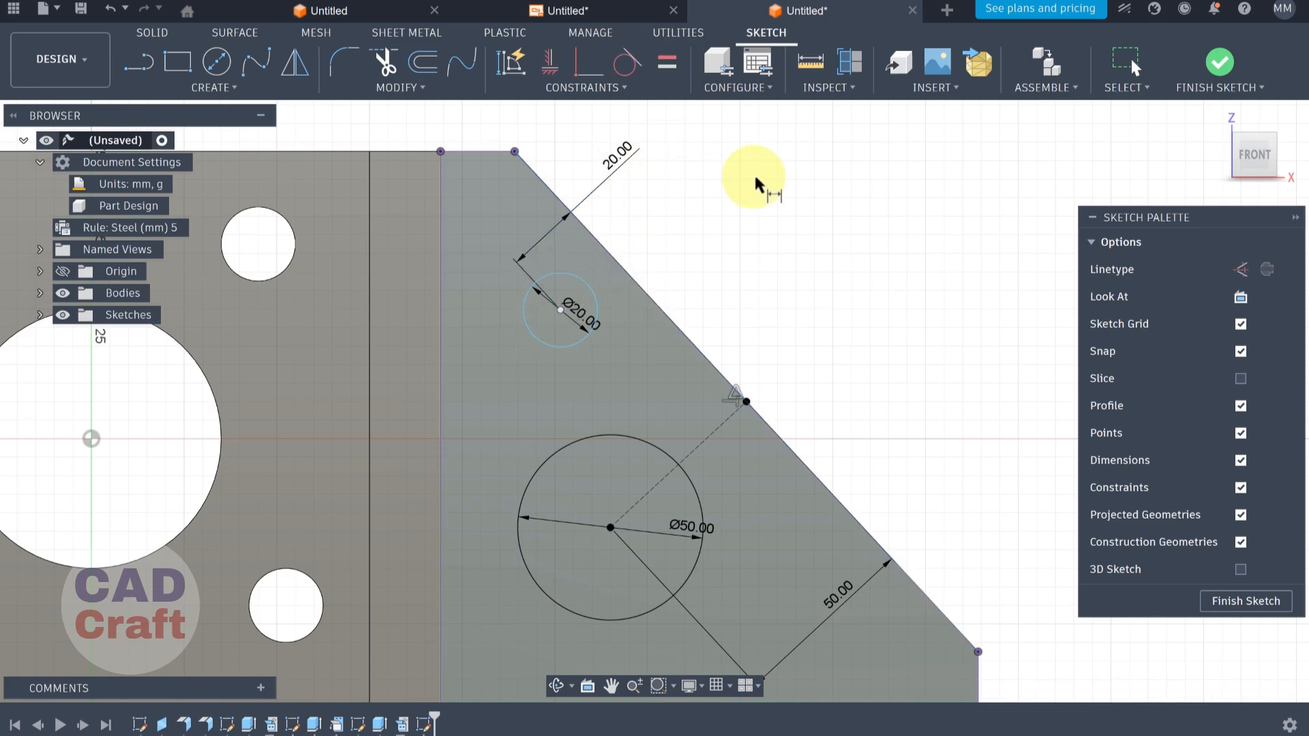
Dimension the center of the 20 mm circle 50 mm from the dashed construction line
{"action": "left_click", "coordinate": [236, 87]}
{"action": "left_click", "coordinate": [166, 404]}
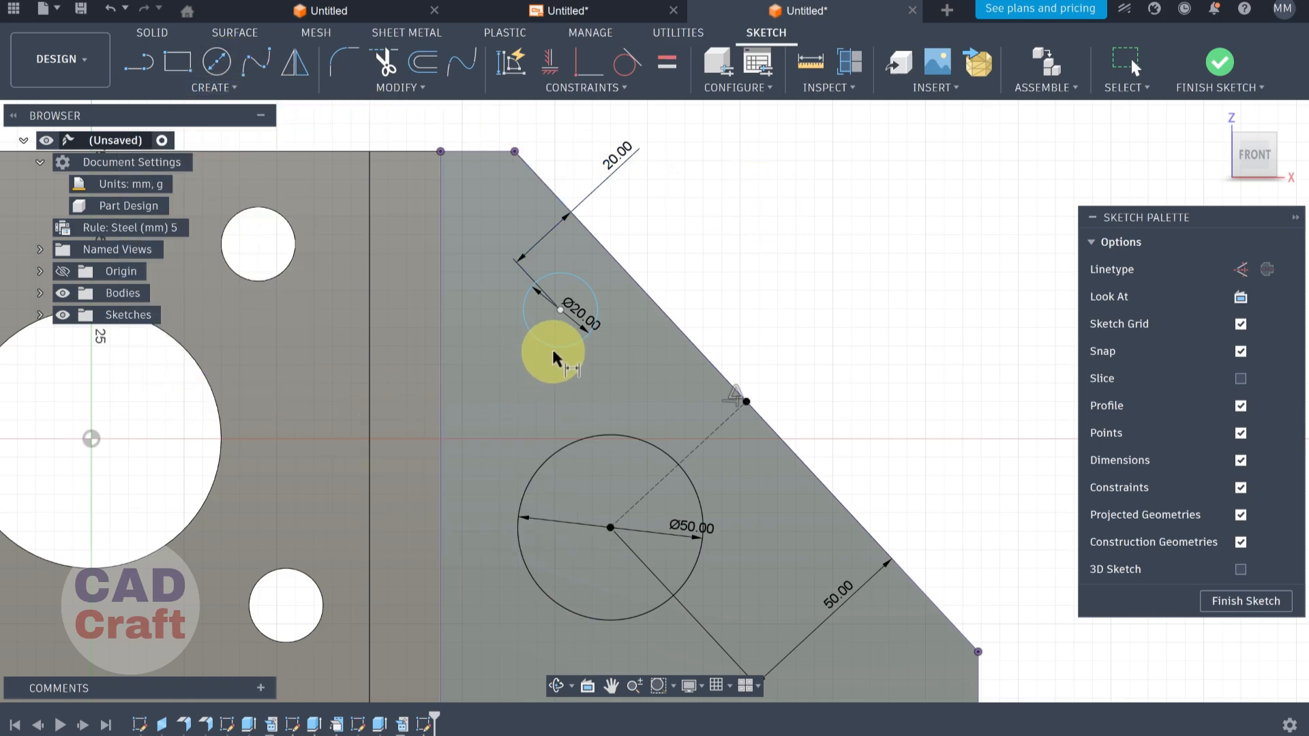
{"action": "left_click", "coordinate": [560, 311]}
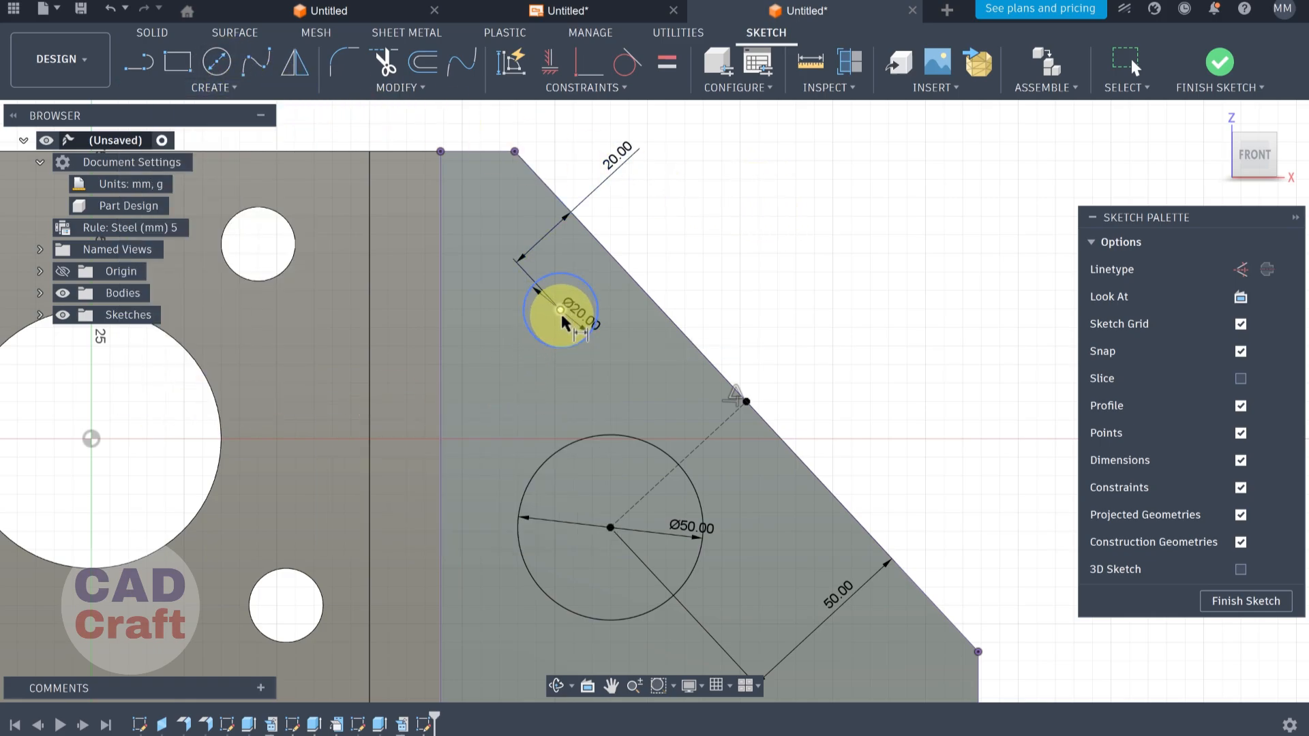
{"action": "left_click", "coordinate": [719, 425]}
{"action": "left_click", "coordinate": [758, 254]}
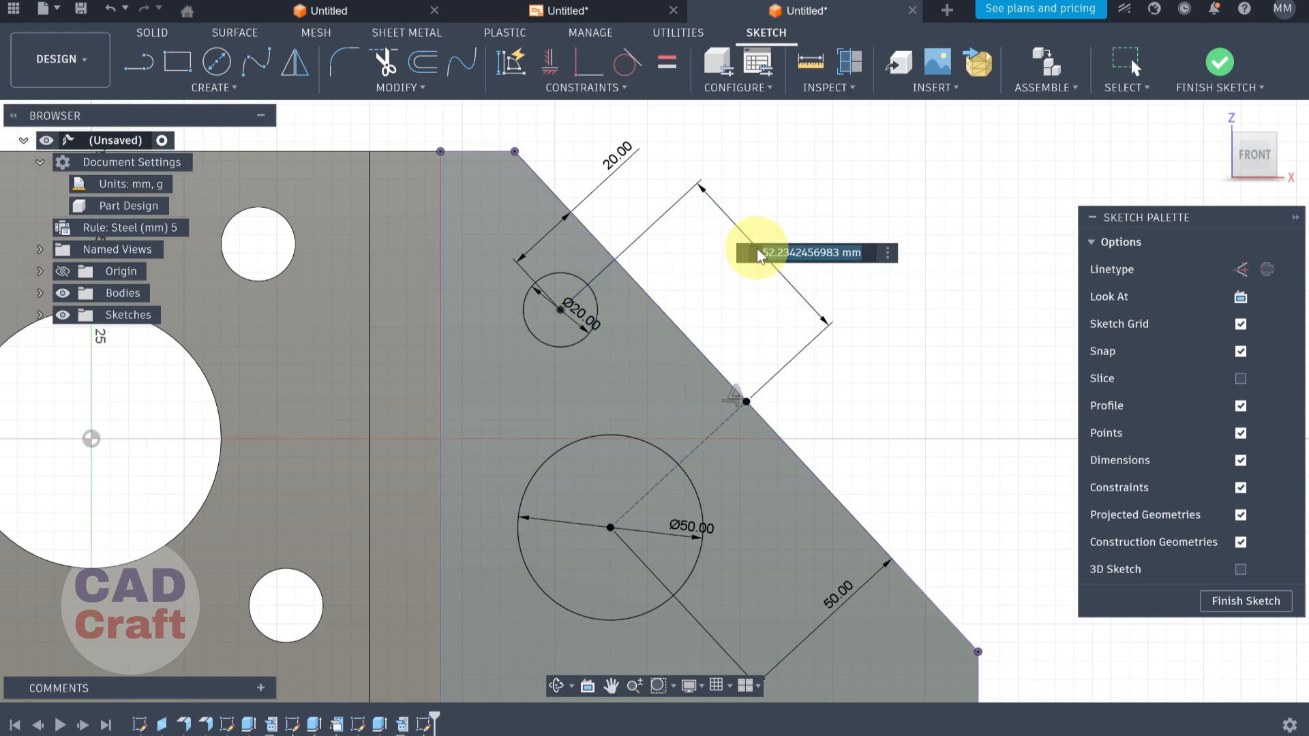
{"action": "key", "text": "Return"}
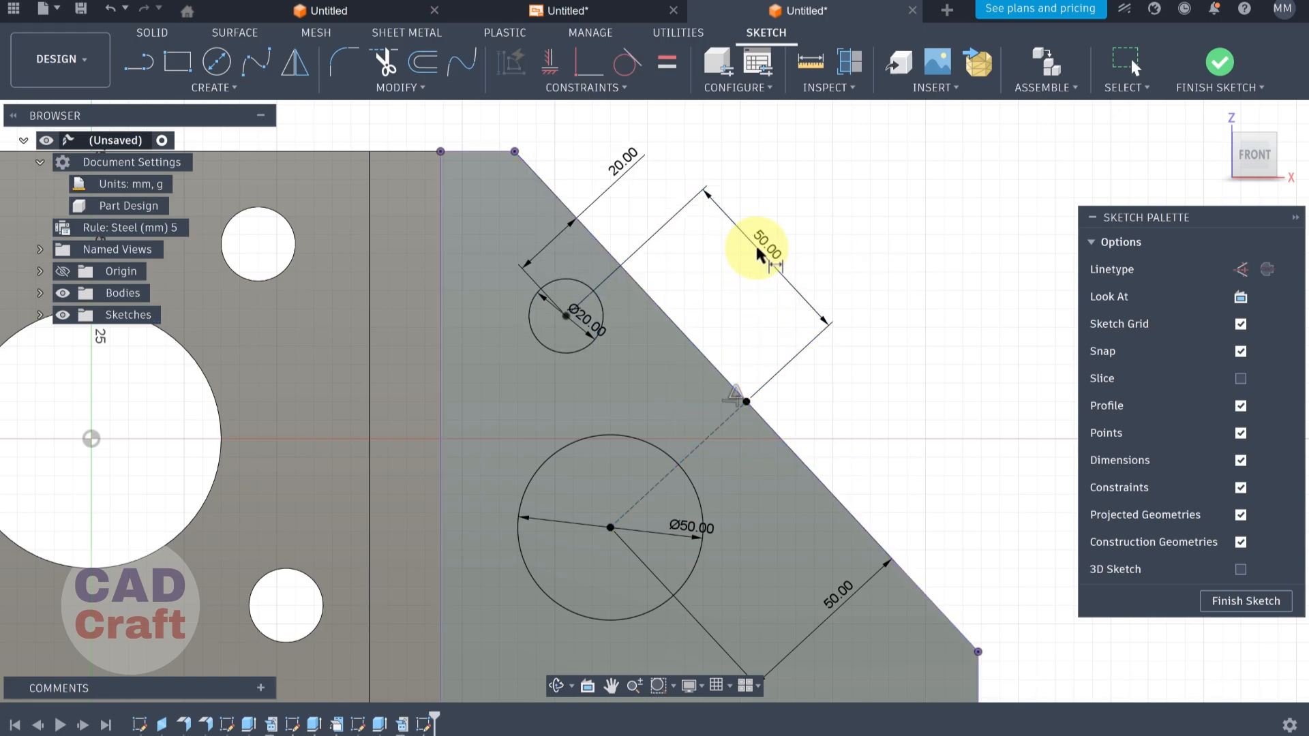
Mirror the 20 mm circle about the dashed construction line through the 50 mm circle's center
{"action": "left_click", "coordinate": [294, 63]}
{"action": "left_click", "coordinate": [572, 281]}
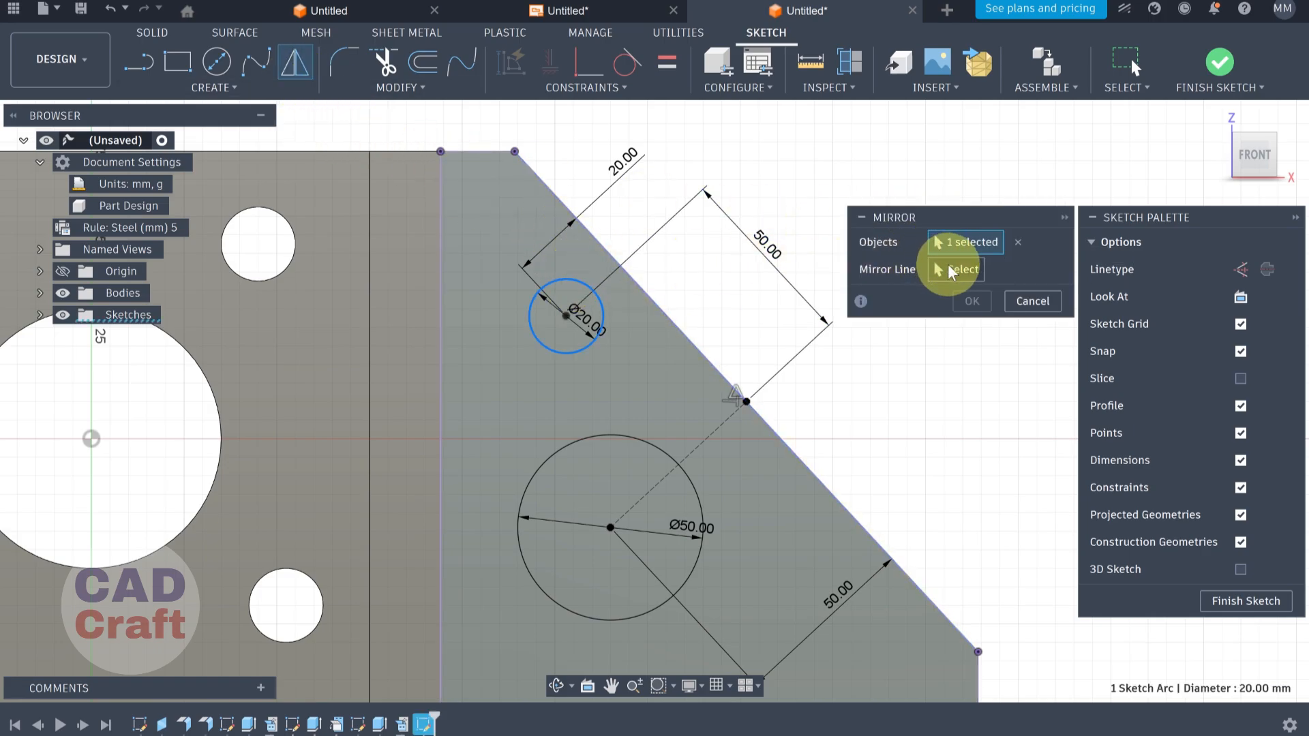
{"action": "left_click", "coordinate": [698, 448]}
{"action": "scroll", "coordinate": [696, 399], "scroll_direction": "down", "scroll_amount": 3}
{"action": "scroll", "coordinate": [791, 526], "scroll_direction": "up", "scroll_amount": 1}
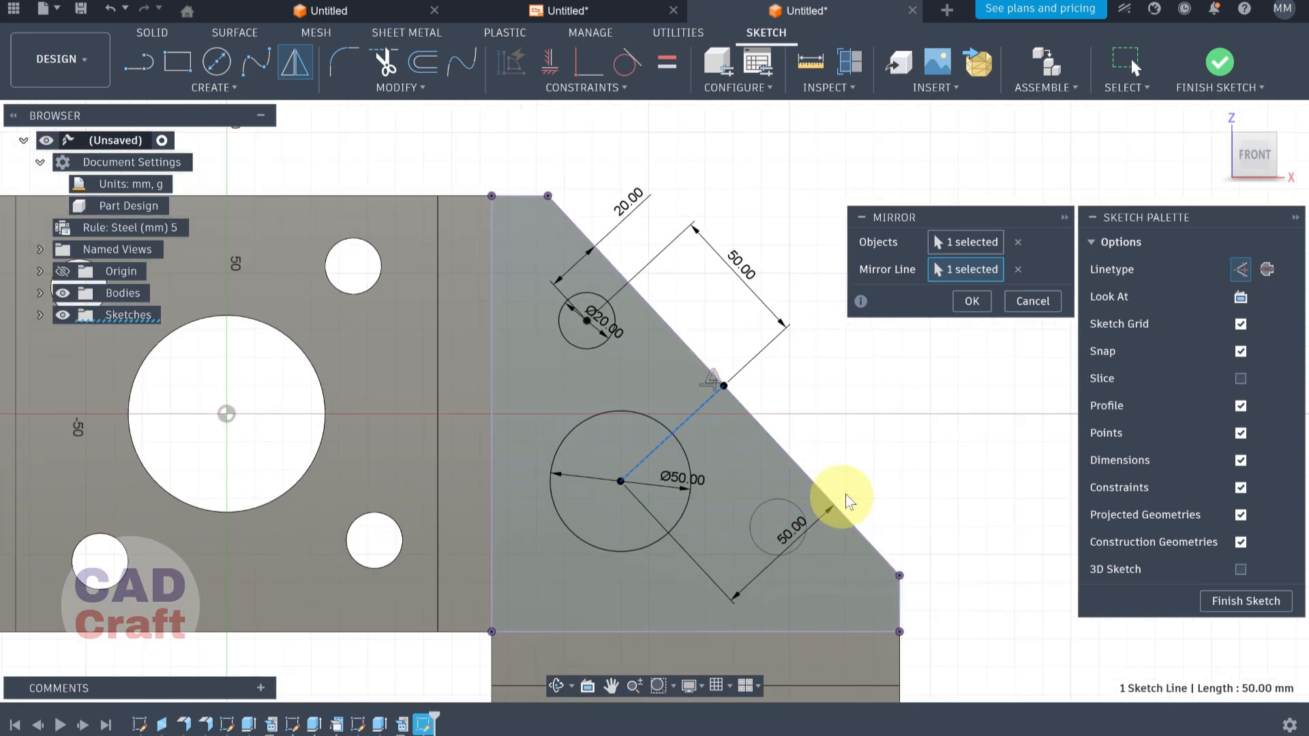
{"action": "left_click", "coordinate": [971, 301]}
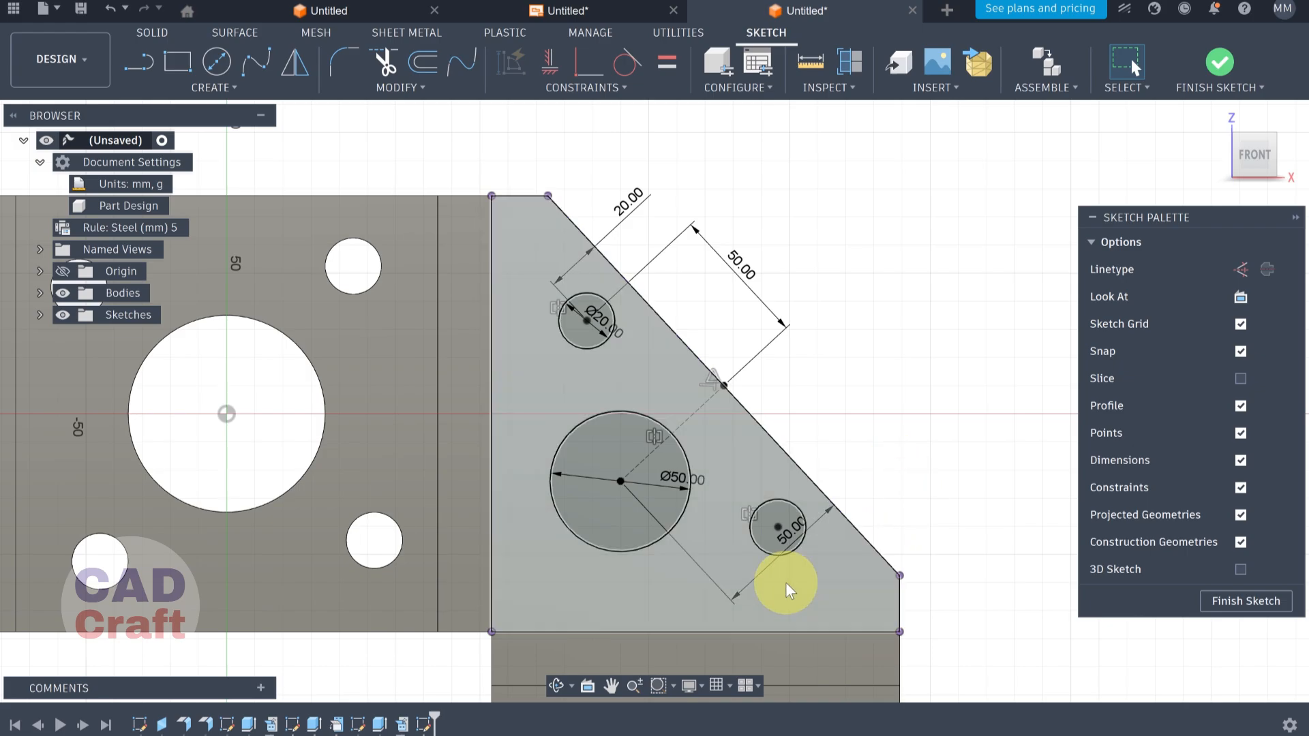
Move the large circle's 50 mm offset dimension clear of the mirrored small circle
{"action": "scroll", "coordinate": [785, 582], "scroll_direction": "up", "scroll_amount": 3}
{"action": "left_click_drag", "start_coordinate": [735, 615], "coordinate": [795, 589]}
{"action": "scroll", "coordinate": [873, 415], "scroll_direction": "down", "scroll_amount": 5}
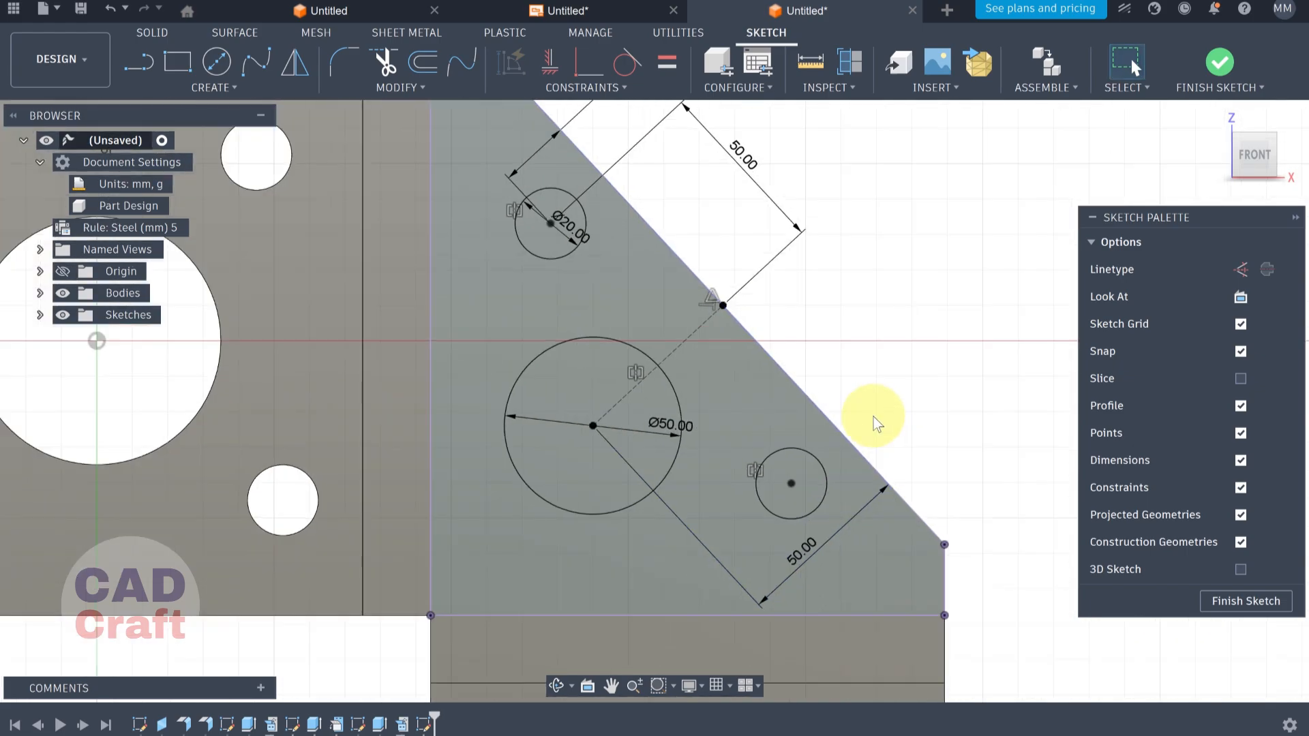
Project the face of the lower flange, with its rounded lobes and arc cutout, into the sketch
{"action": "middle_click_drag", "start_coordinate": [841, 356], "coordinate": [785, 236]}
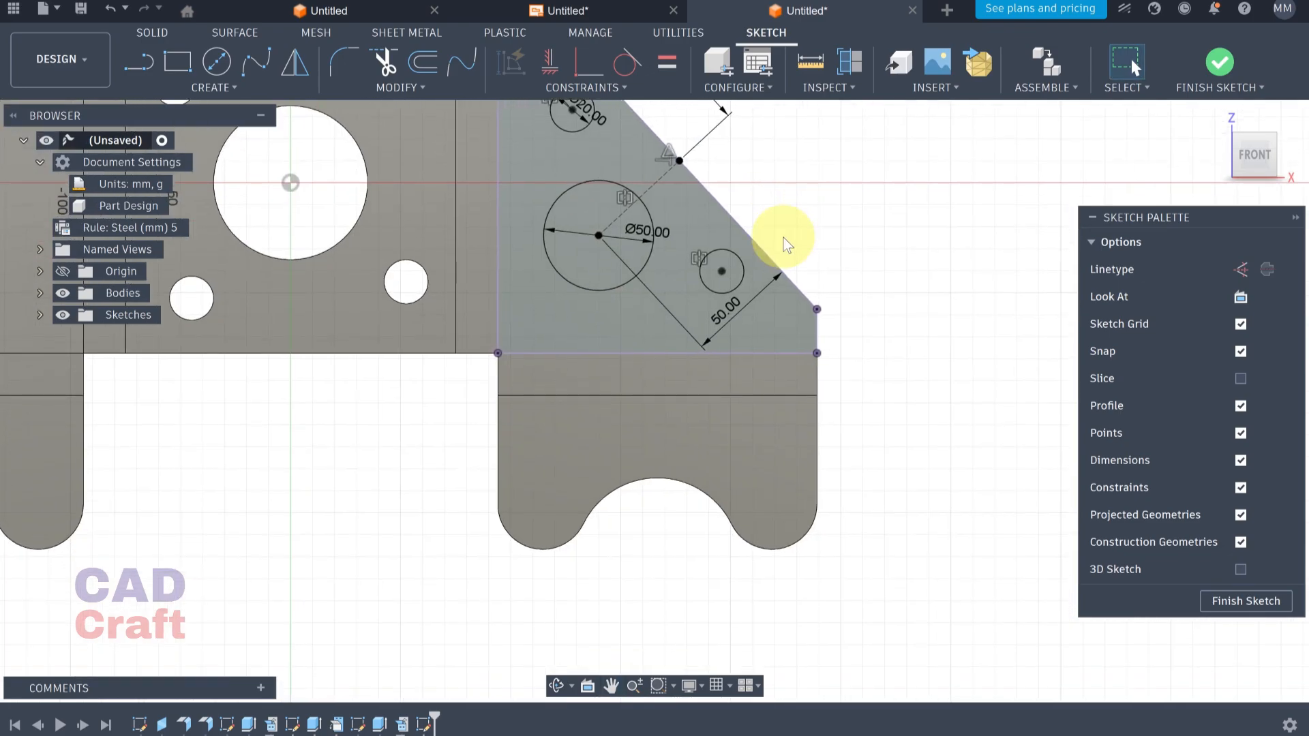
{"action": "scroll", "coordinate": [668, 363], "scroll_direction": "up", "scroll_amount": 4}
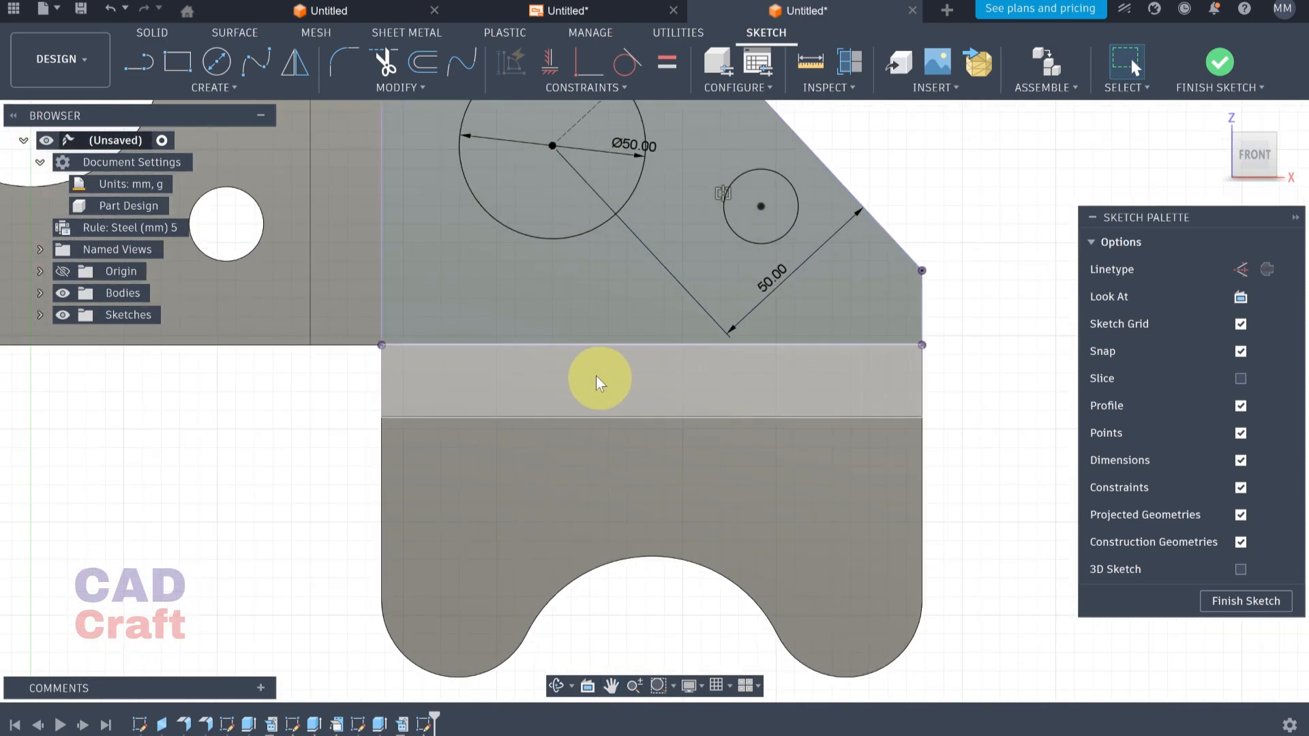
{"action": "left_click", "coordinate": [219, 91]}
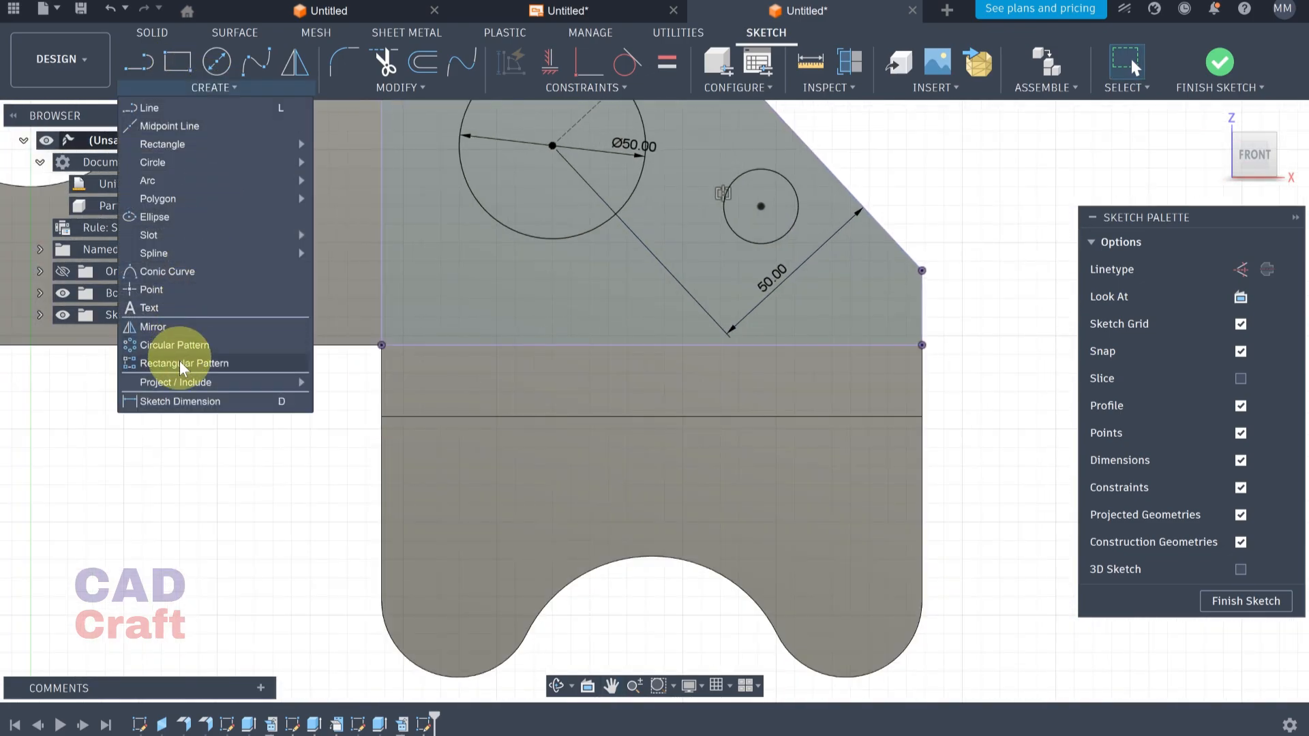
{"action": "mouse_move", "coordinate": [186, 382]}
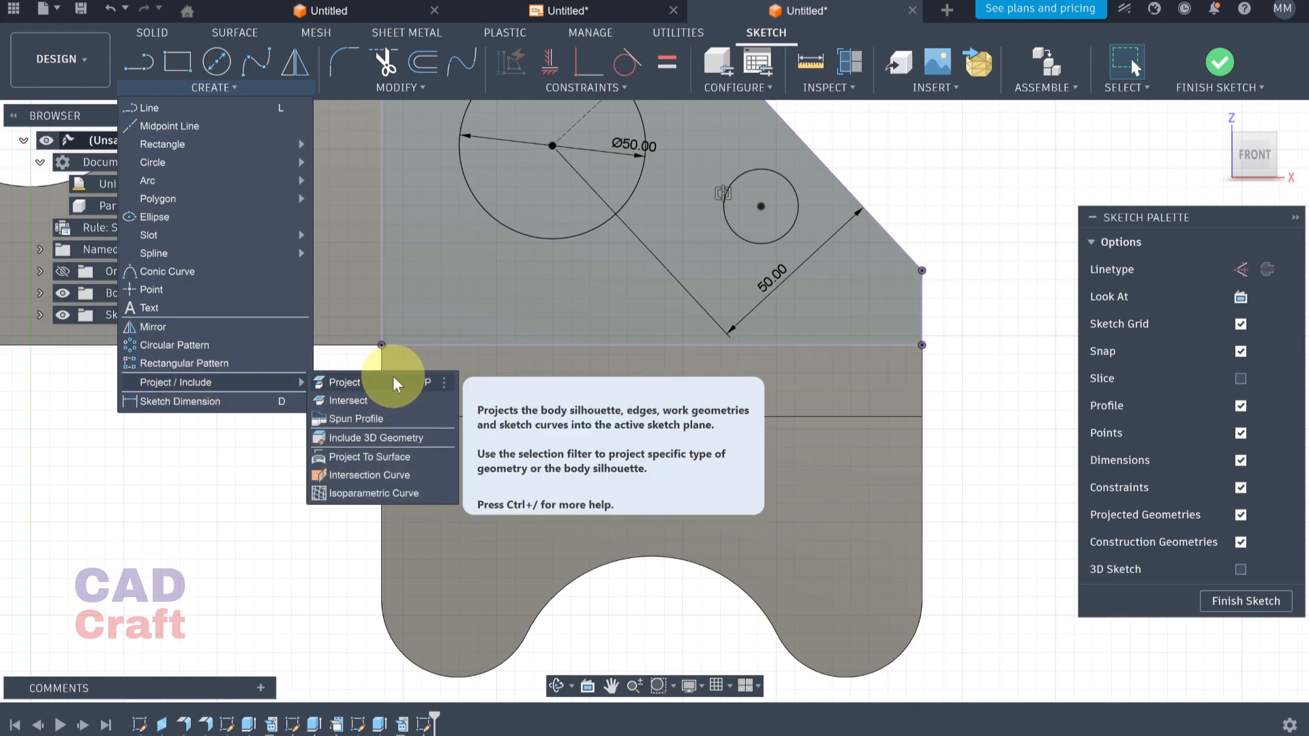
{"action": "left_click", "coordinate": [386, 380]}
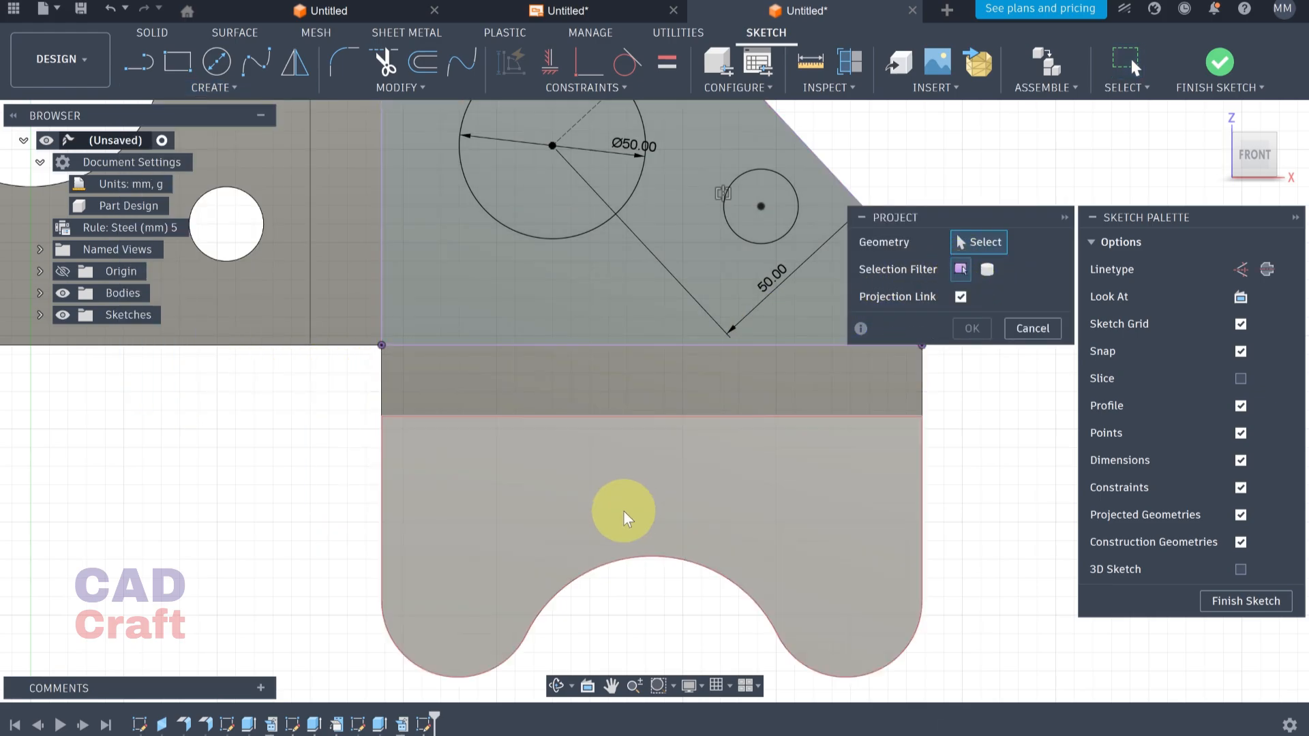
{"action": "left_click", "coordinate": [469, 560]}
{"action": "left_click", "coordinate": [971, 330]}
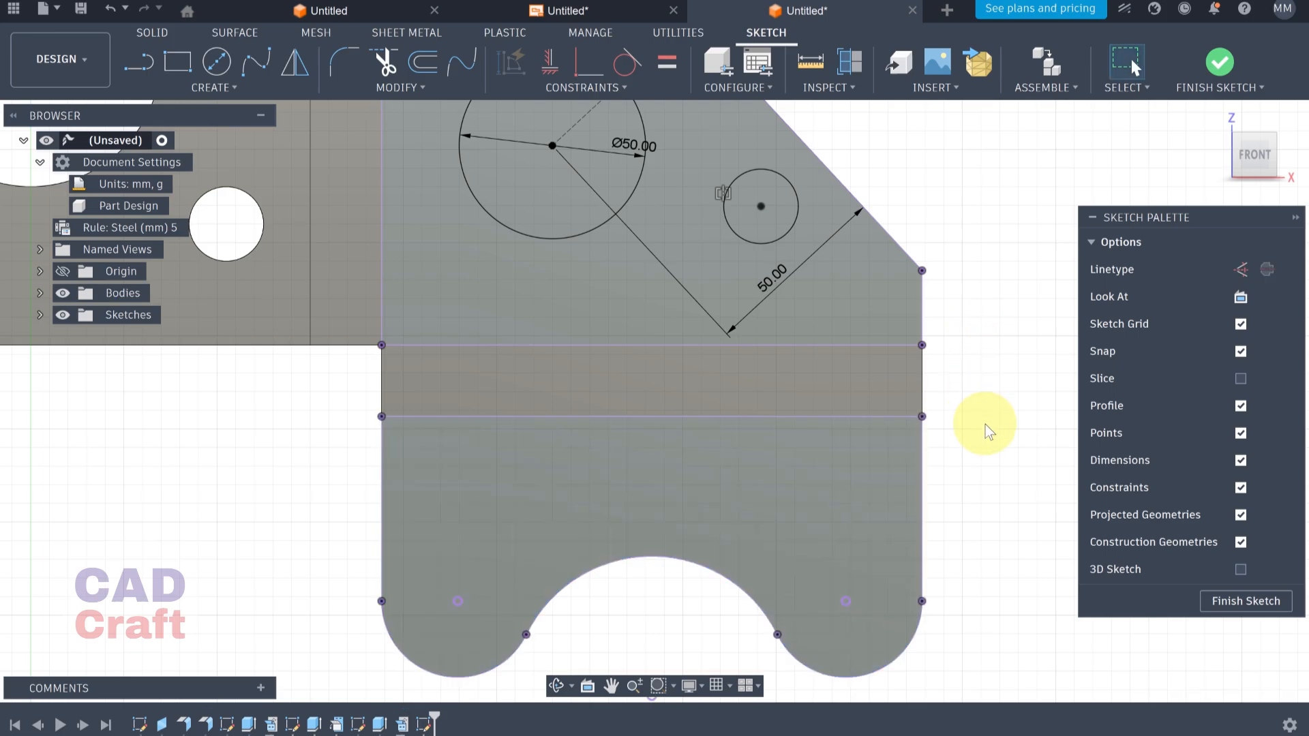
Sketch a circle at each projected lobe center of the lower flange, the right one about 25 mm in diameter
{"action": "scroll", "coordinate": [984, 424], "scroll_direction": "down", "scroll_amount": 2}
{"action": "scroll", "coordinate": [564, 583], "scroll_direction": "up", "scroll_amount": 3}
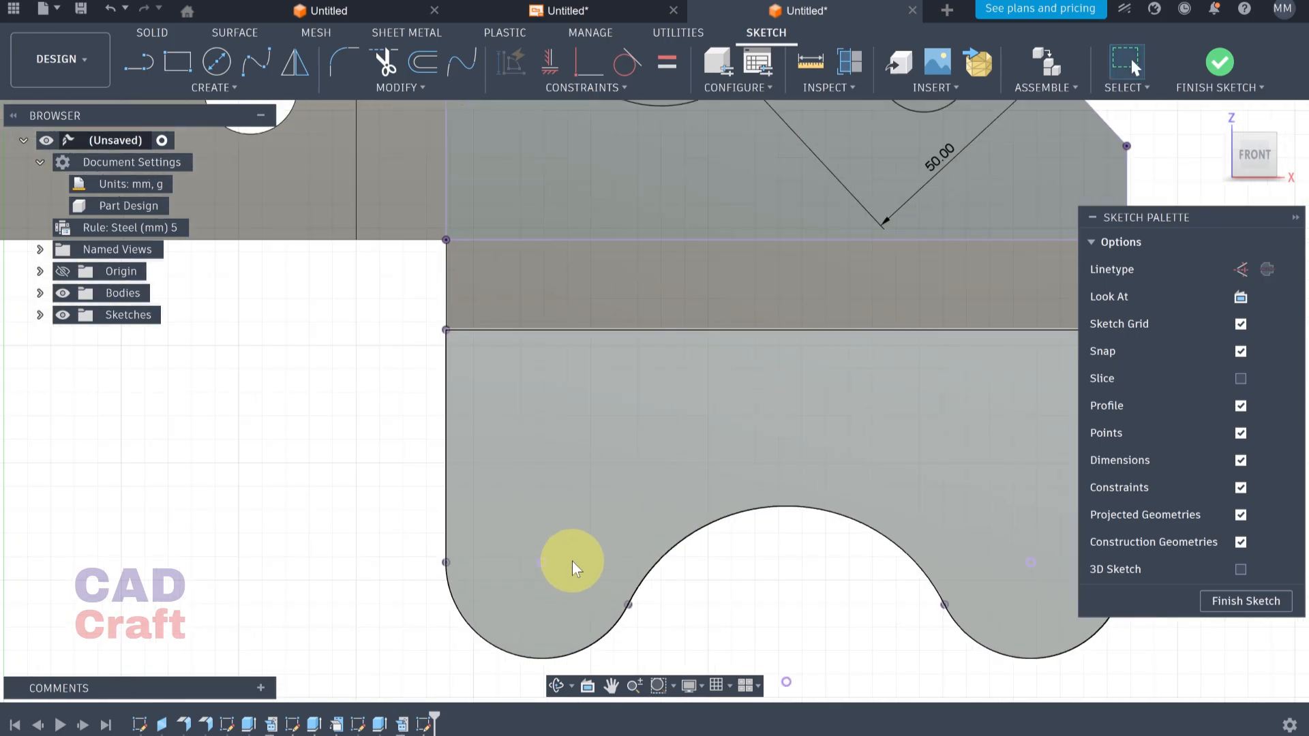
{"action": "left_click", "coordinate": [216, 61]}
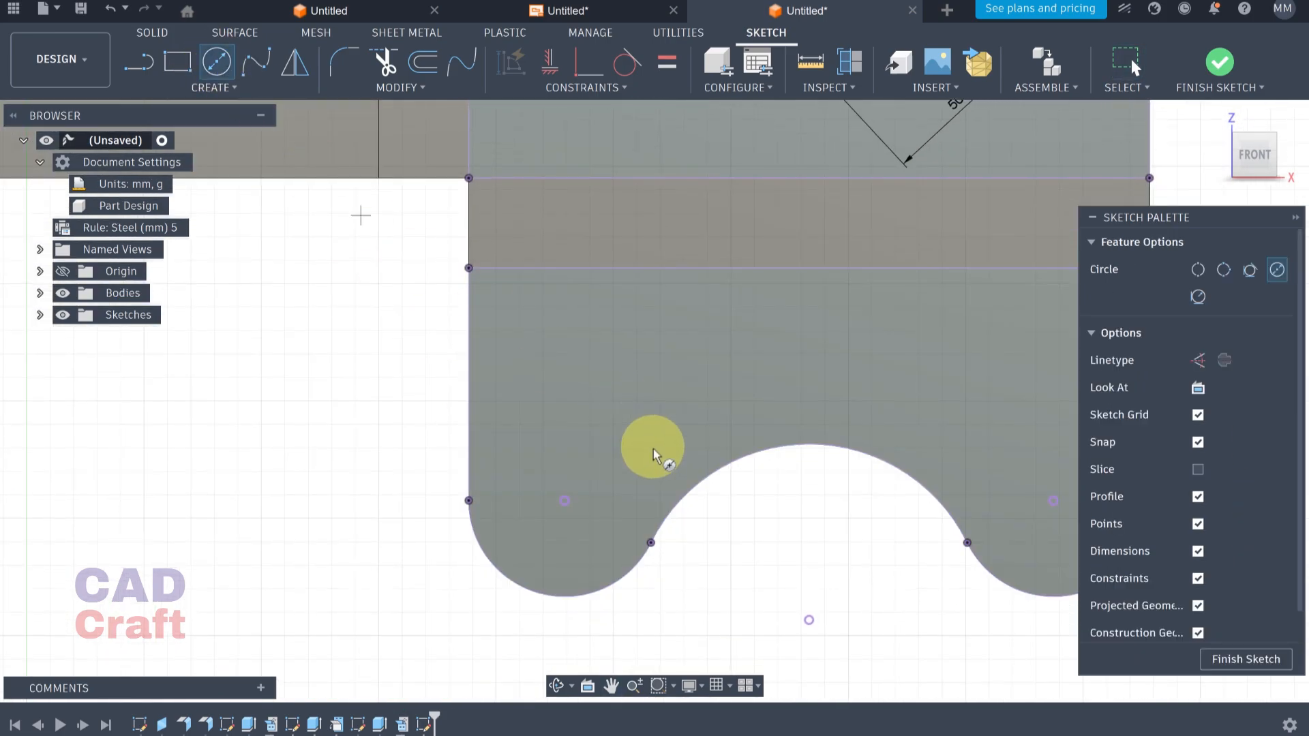
{"action": "left_click", "coordinate": [566, 502]}
{"action": "left_click", "coordinate": [613, 549]}
{"action": "middle_click_drag", "start_coordinate": [770, 438], "coordinate": [634, 436]}
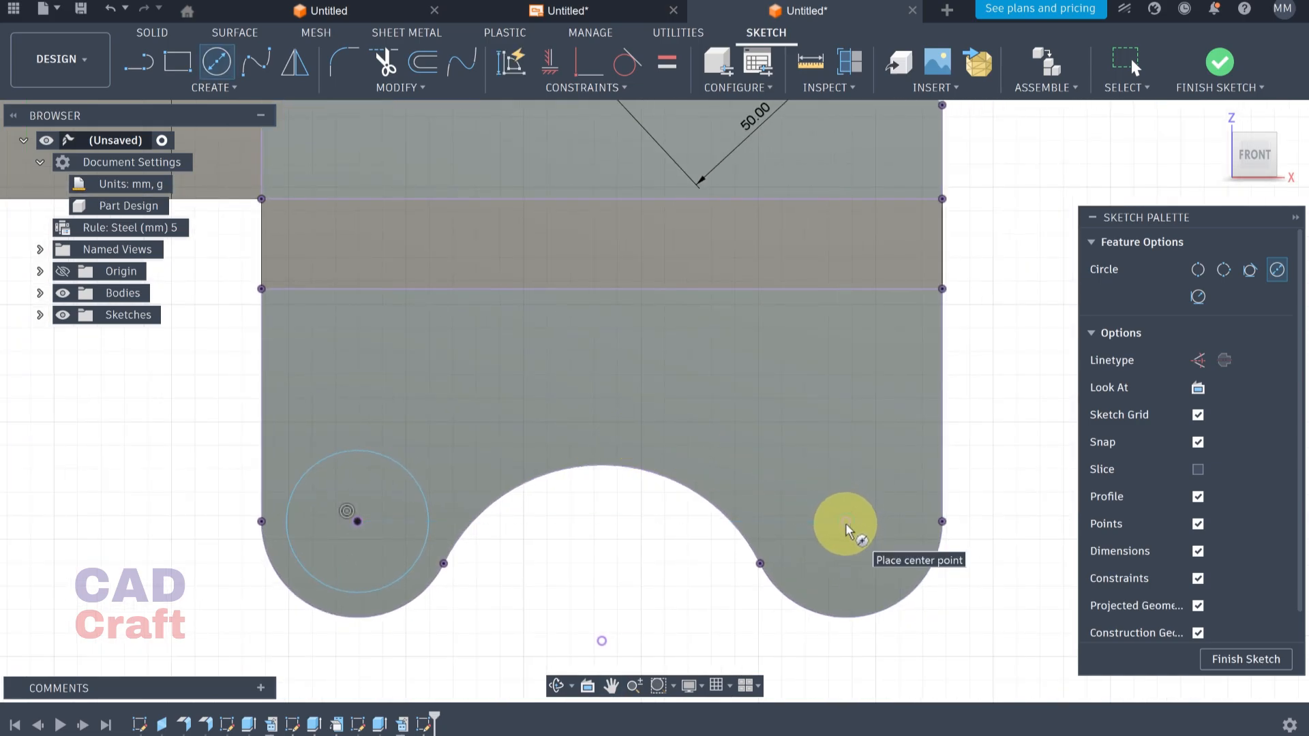
{"action": "left_click", "coordinate": [845, 526]}
{"action": "left_click", "coordinate": [877, 572]}
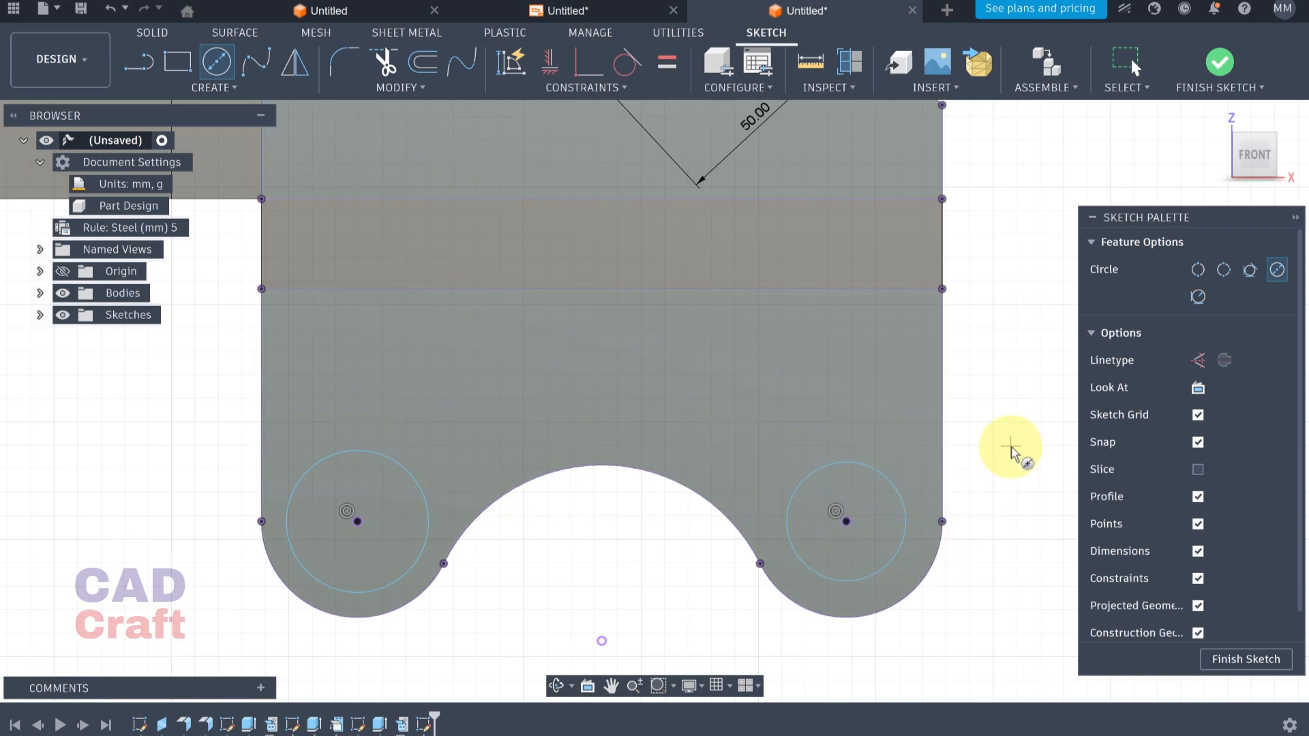
{"action": "key", "text": "Escape"}
{"action": "scroll", "coordinate": [906, 456], "scroll_direction": "down", "scroll_amount": 6}
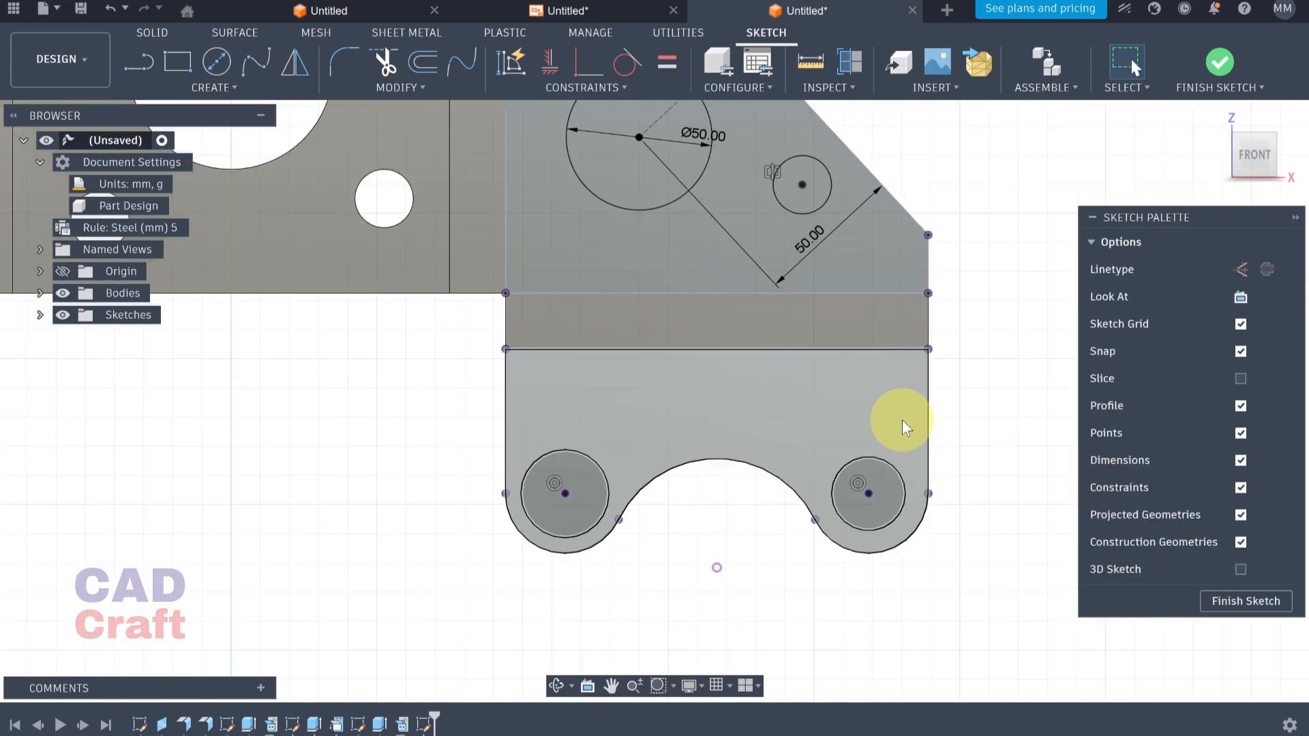
Constrain both lower-flange circles equal to the mirrored 20 mm circle on the side wall
{"action": "left_click", "coordinate": [667, 62]}
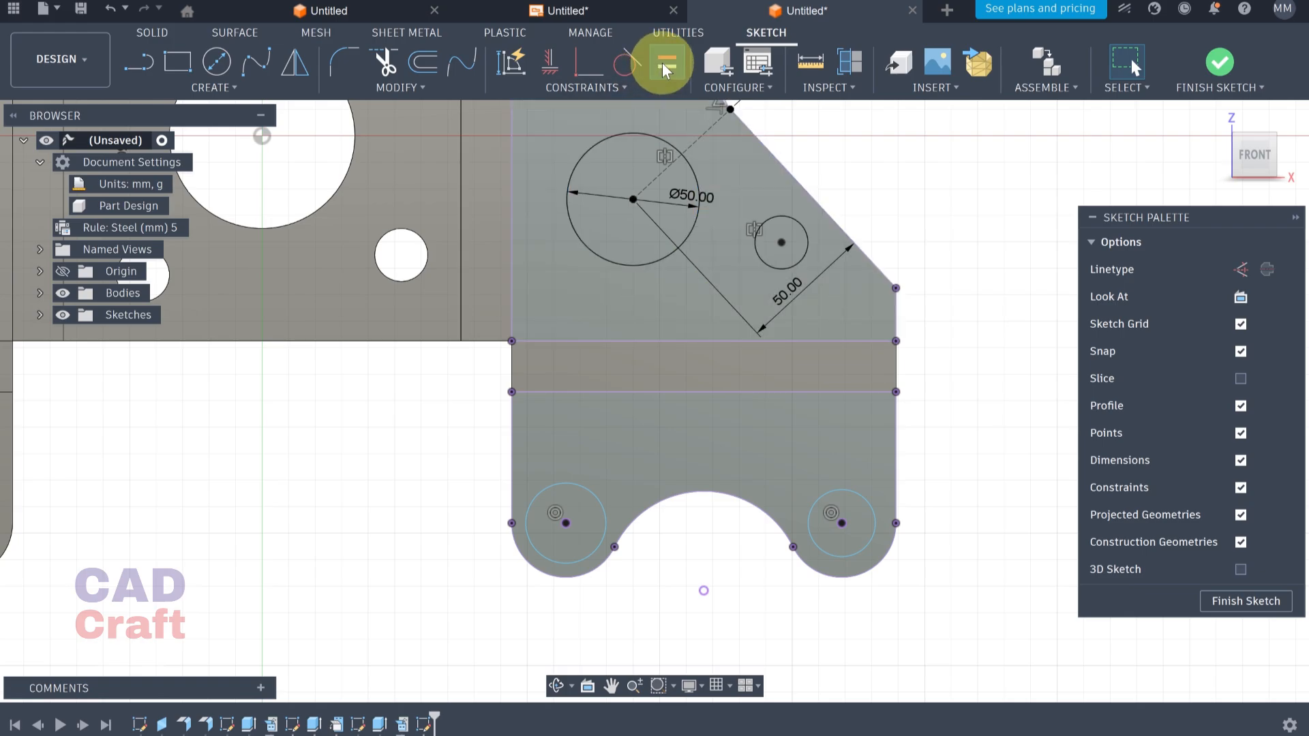
{"action": "left_click", "coordinate": [577, 486]}
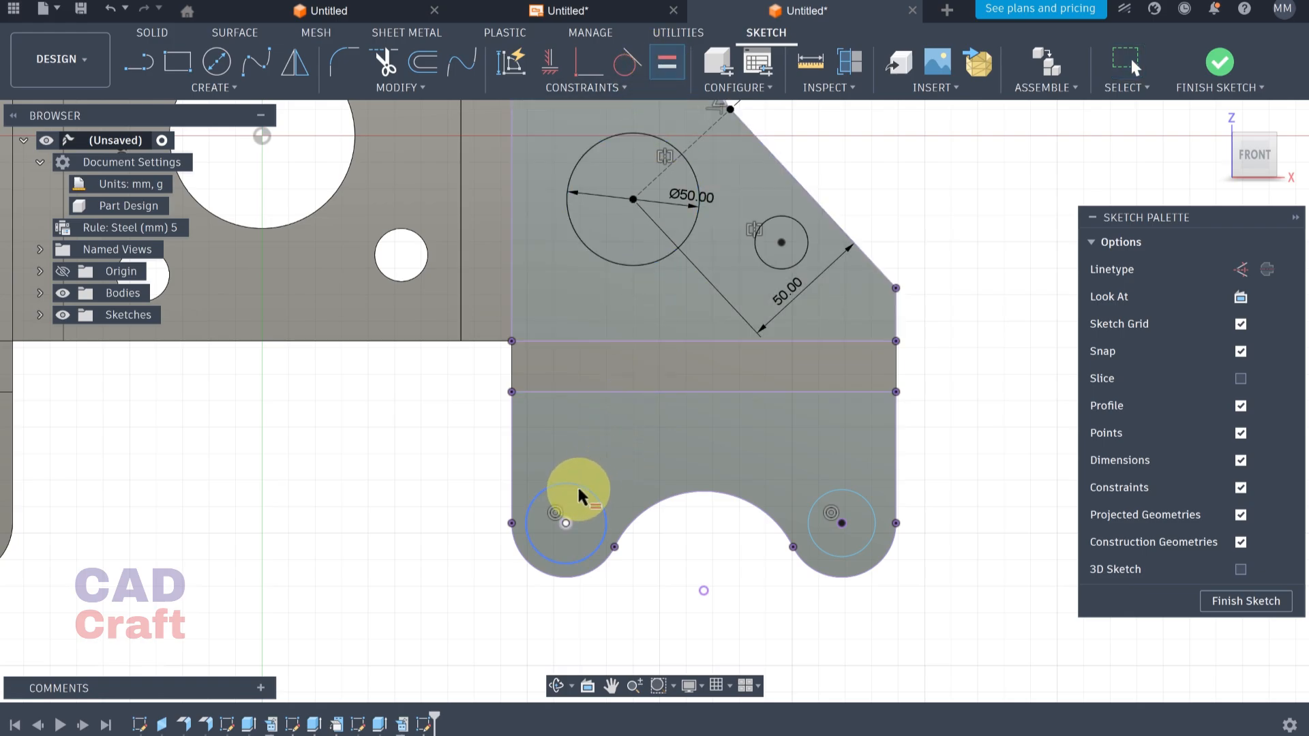
{"action": "left_click", "coordinate": [763, 260]}
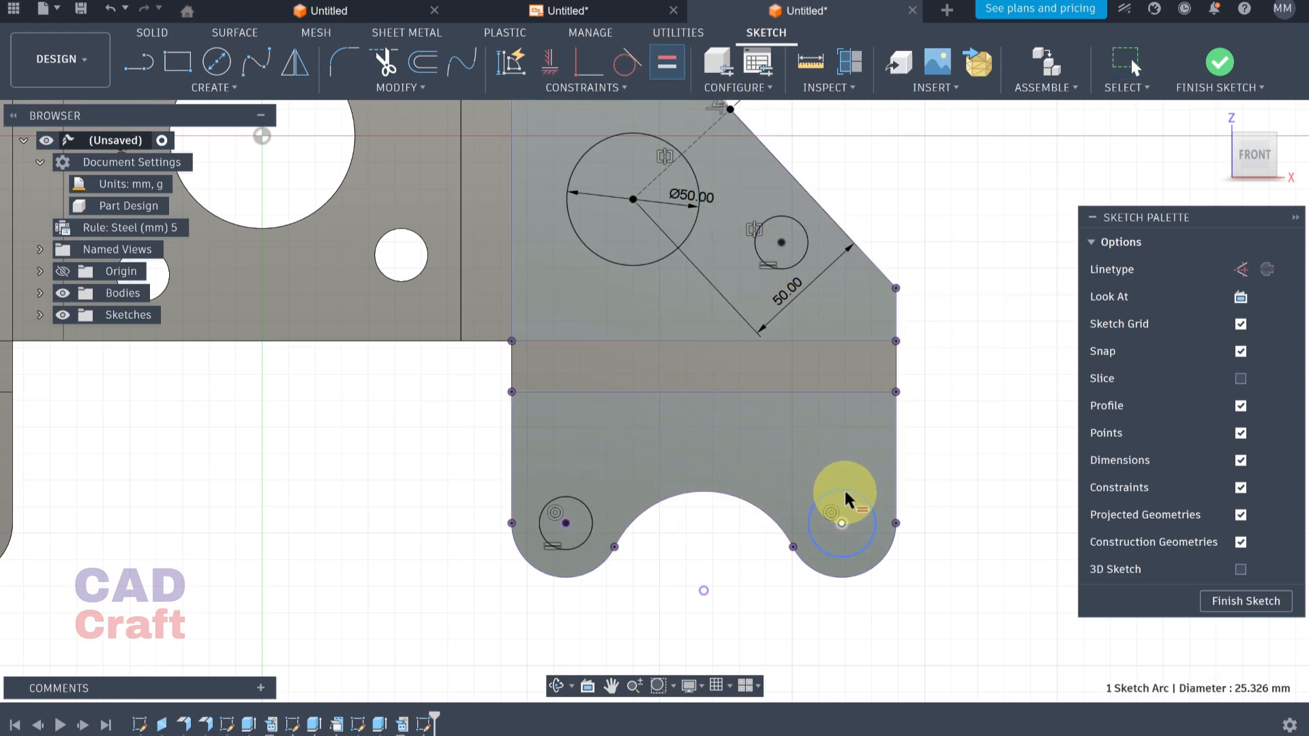
{"action": "left_click", "coordinate": [805, 251]}
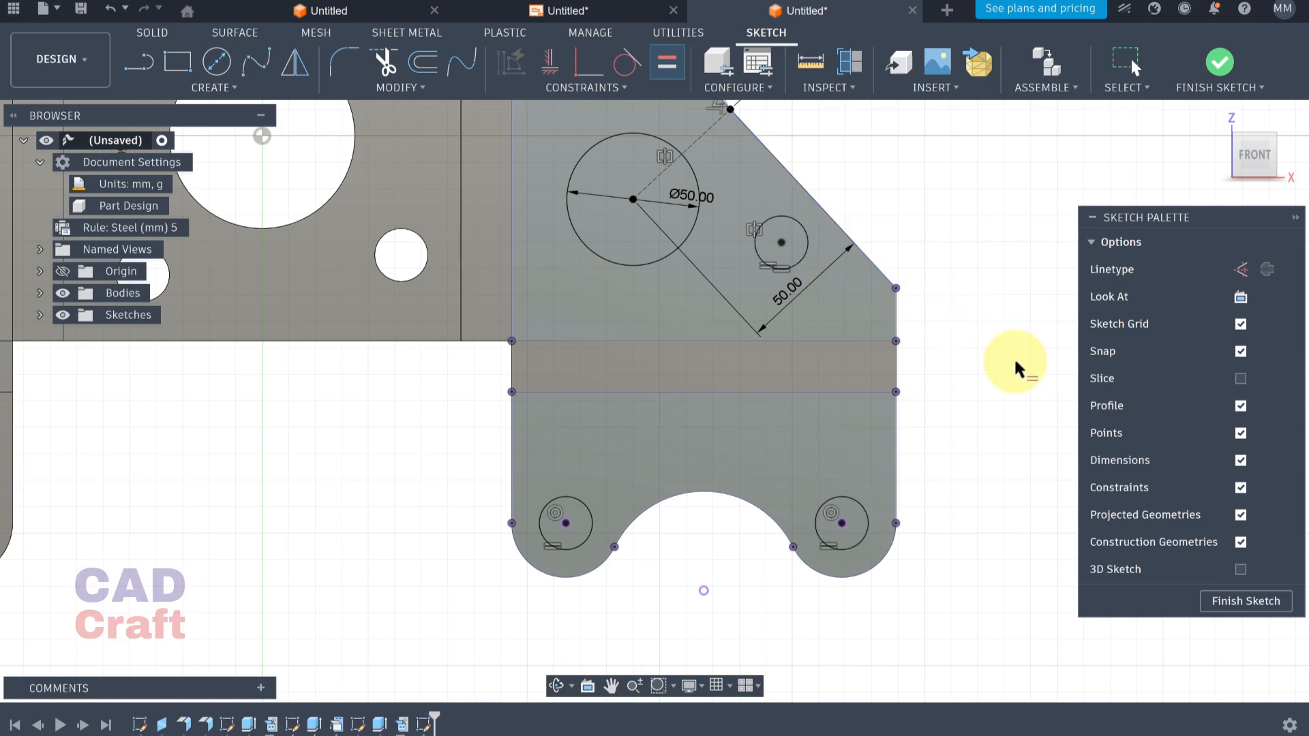
Switch to the PDF drawing to check the hole layout, and return to the Fusion sketch
{"action": "scroll", "coordinate": [859, 413], "scroll_direction": "down", "scroll_amount": 2}
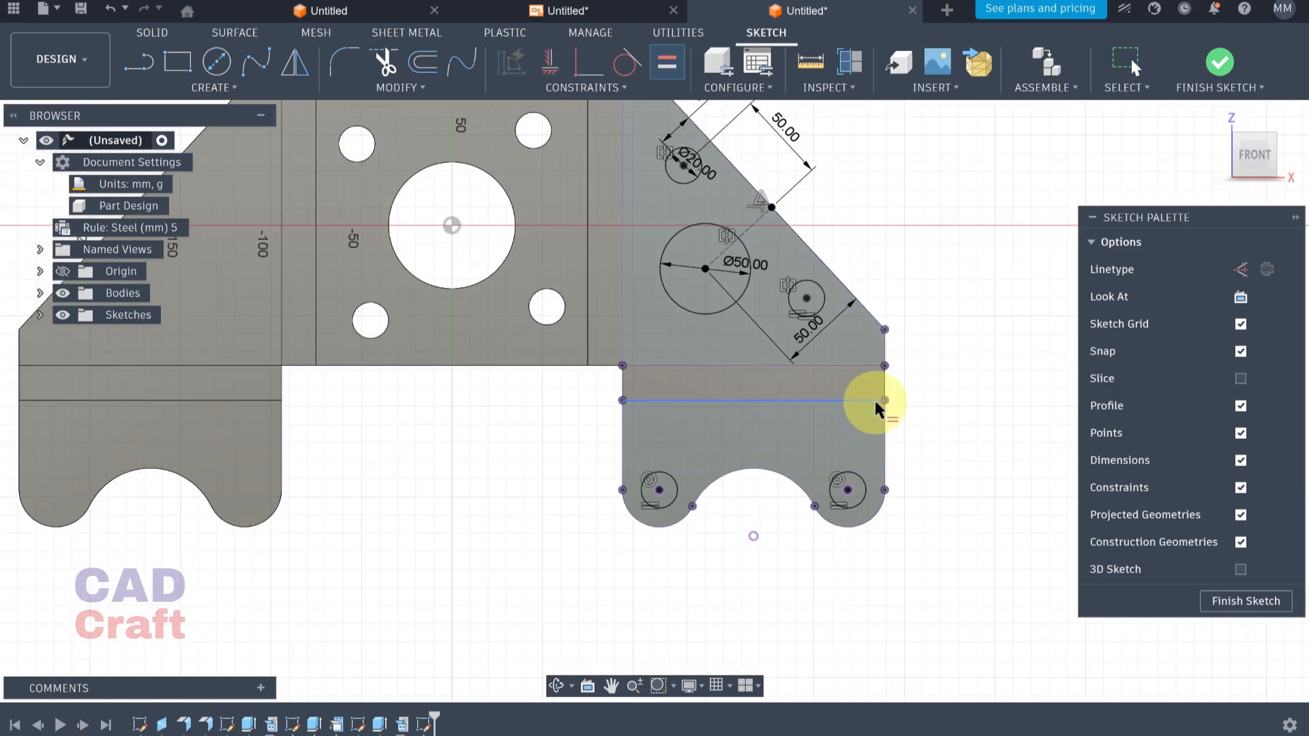
{"action": "scroll", "coordinate": [914, 524], "scroll_direction": "up", "scroll_amount": 3}
{"action": "left_click", "coordinate": [953, 735]}
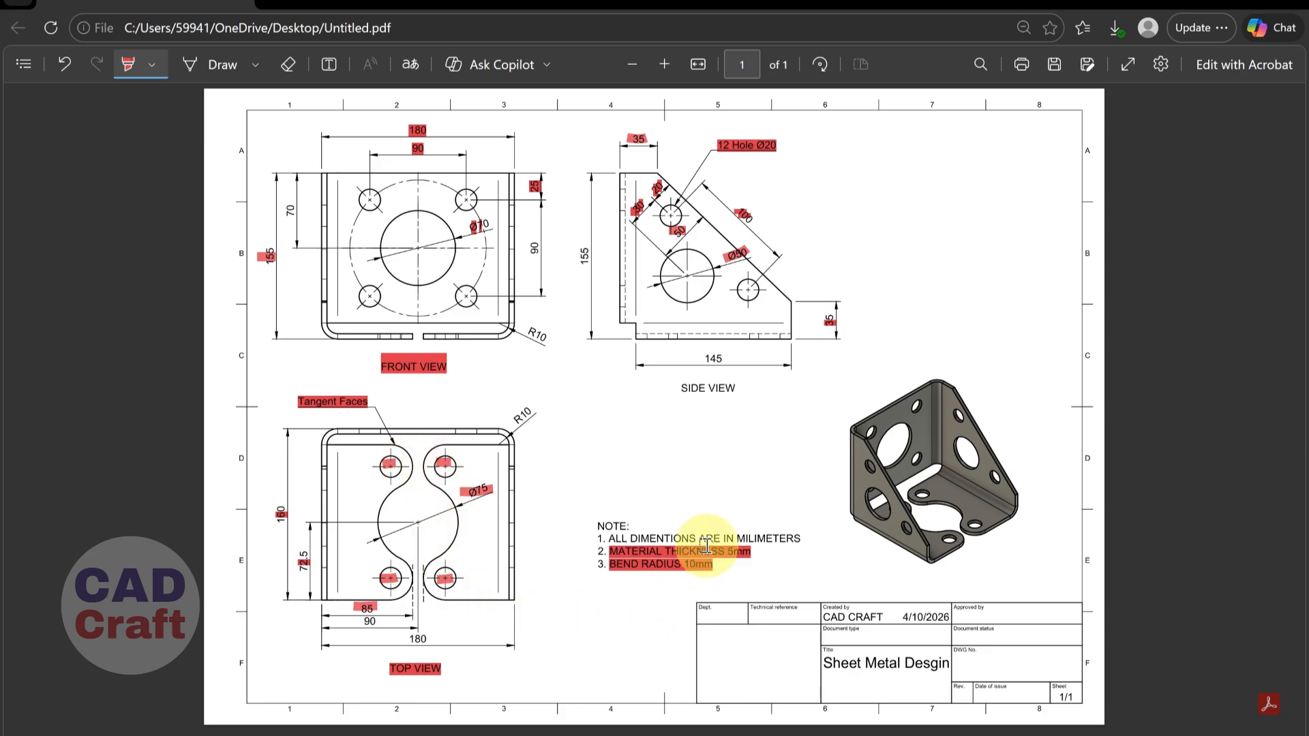
{"action": "left_click", "coordinate": [1216, 3]}
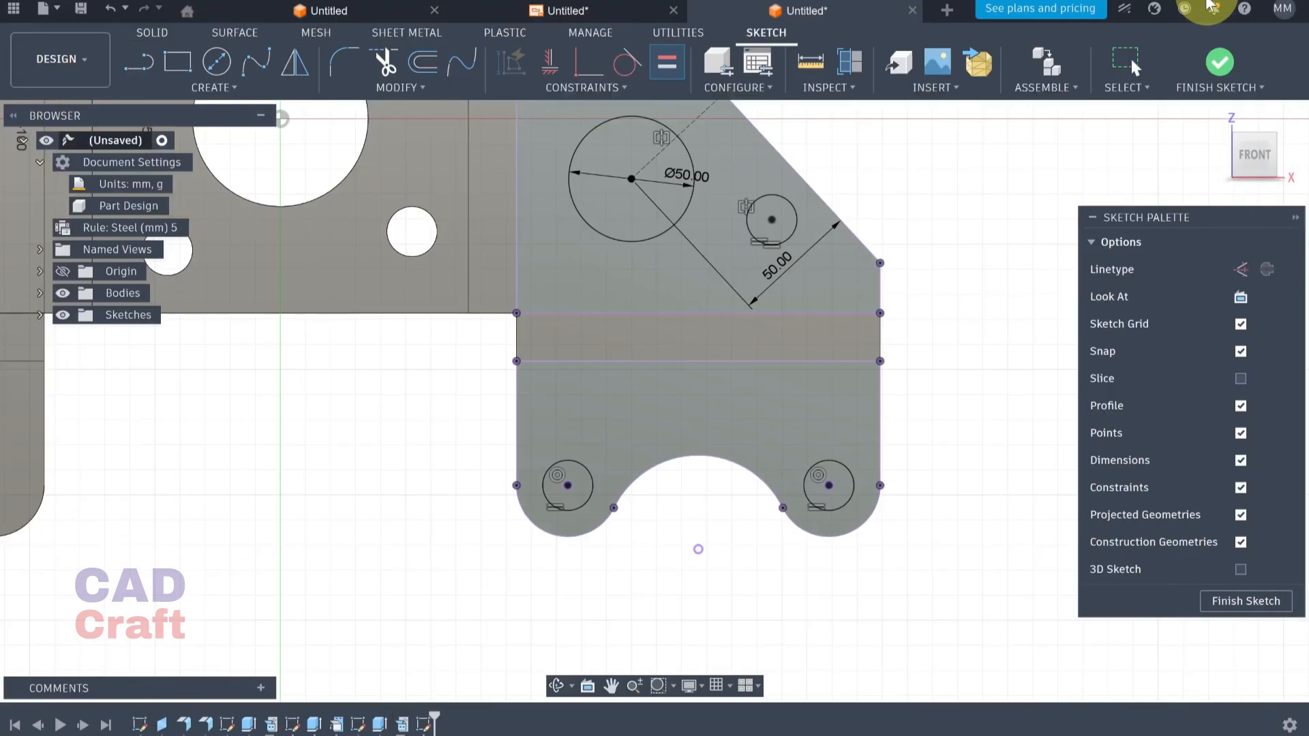
{"action": "left_click", "coordinate": [296, 61]}
{"action": "mouse_move", "coordinate": [599, 182]}
{"action": "middle_mouse_down"}
{"action": "mouse_move", "coordinate": [666, 316]}
{"action": "mouse_move", "coordinate": [666, 349]}
{"action": "middle_mouse_up"}
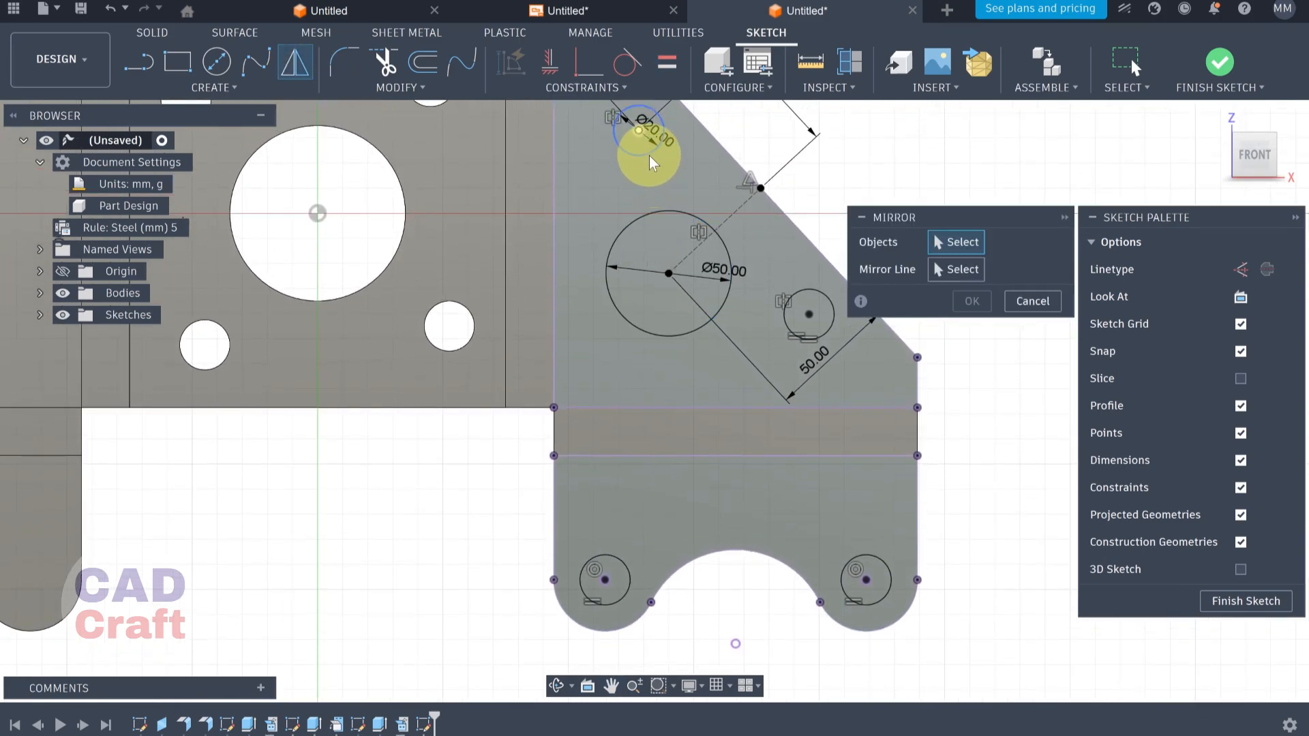
{"action": "left_click", "coordinate": [1043, 301]}
Sketch a vertical midpoint construction line about 240 mm long, centred on the origin
{"action": "mouse_move", "coordinate": [647, 404]}
{"action": "middle_mouse_down"}
{"action": "mouse_move", "coordinate": [734, 477]}
{"action": "mouse_move", "coordinate": [754, 518]}
{"action": "middle_mouse_up"}
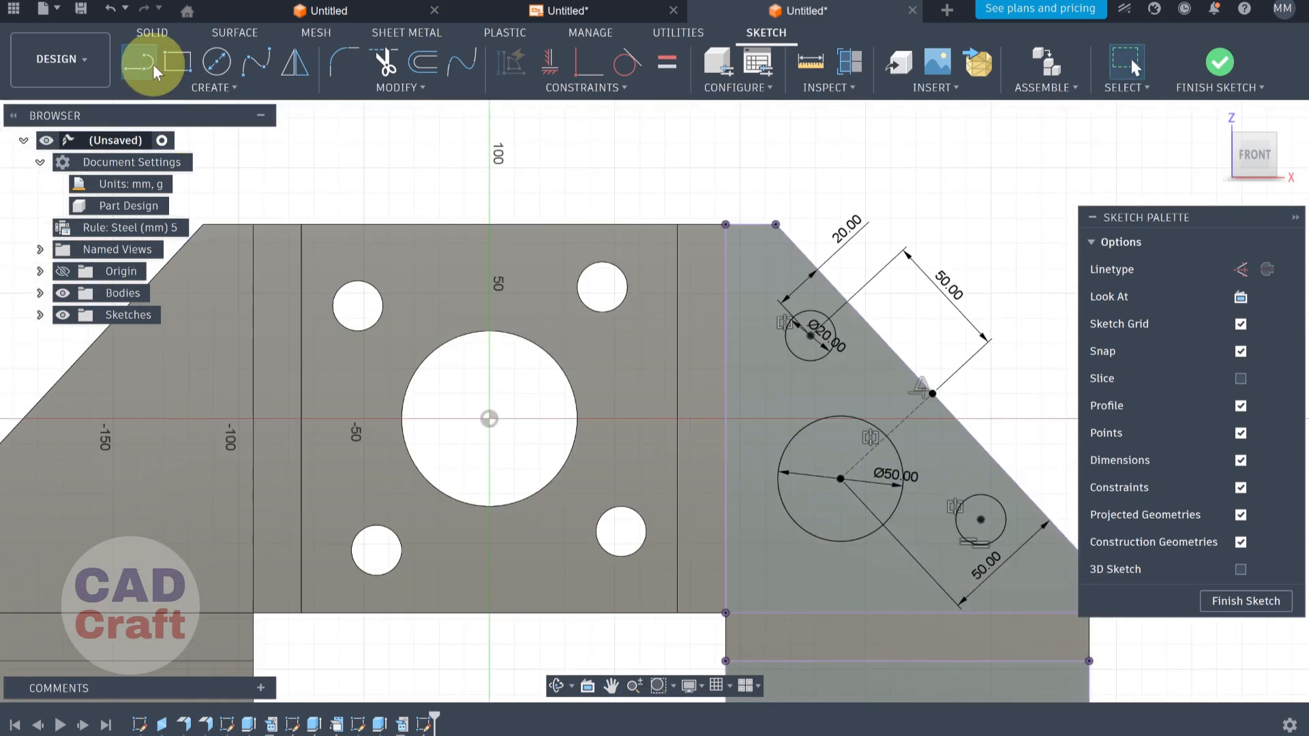
{"action": "left_click", "coordinate": [142, 62]}
{"action": "left_click", "coordinate": [220, 91]}
{"action": "left_click", "coordinate": [198, 128]}
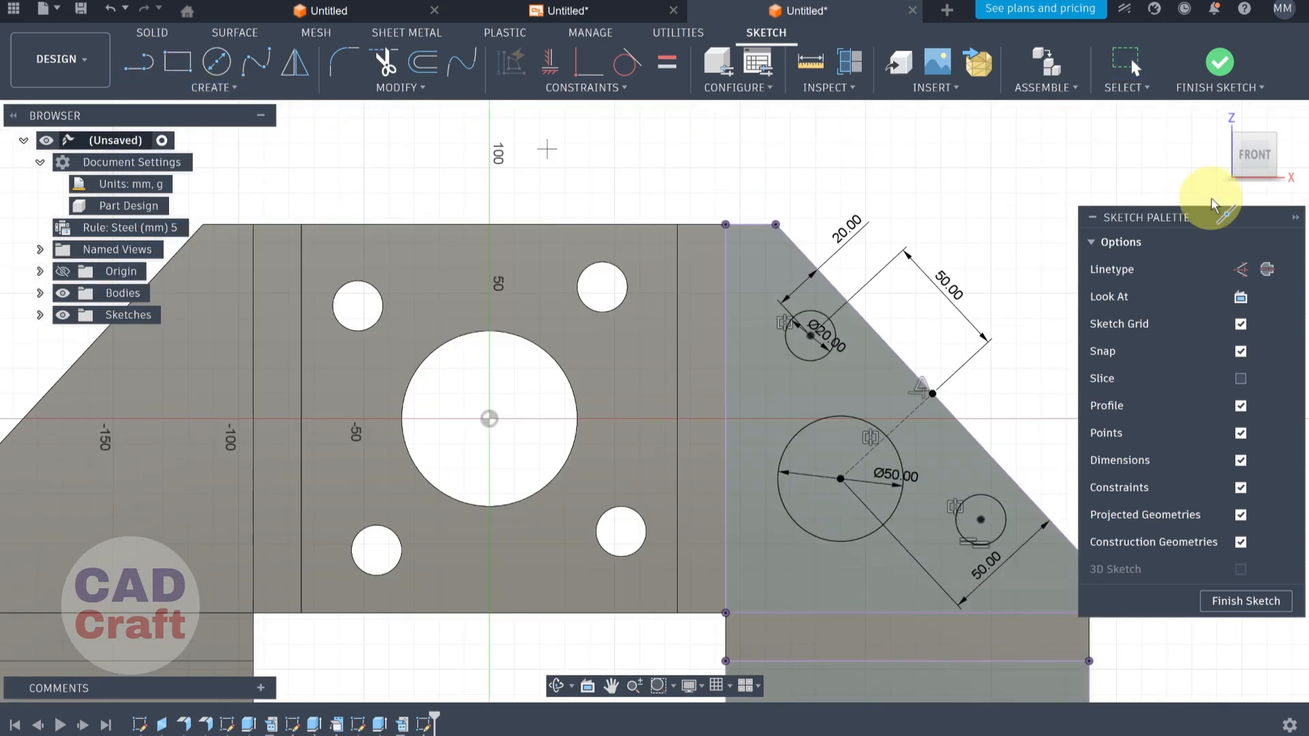
{"action": "left_click", "coordinate": [1240, 269]}
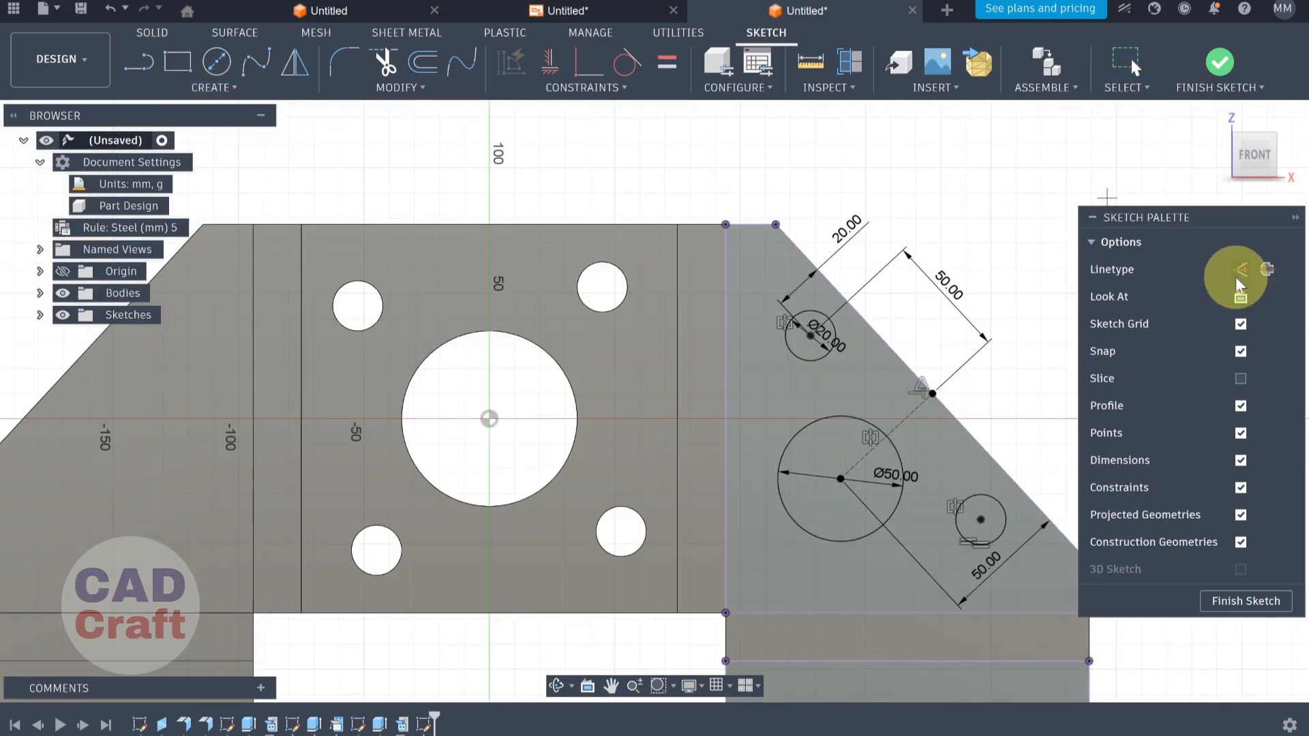
{"action": "left_click", "coordinate": [489, 418]}
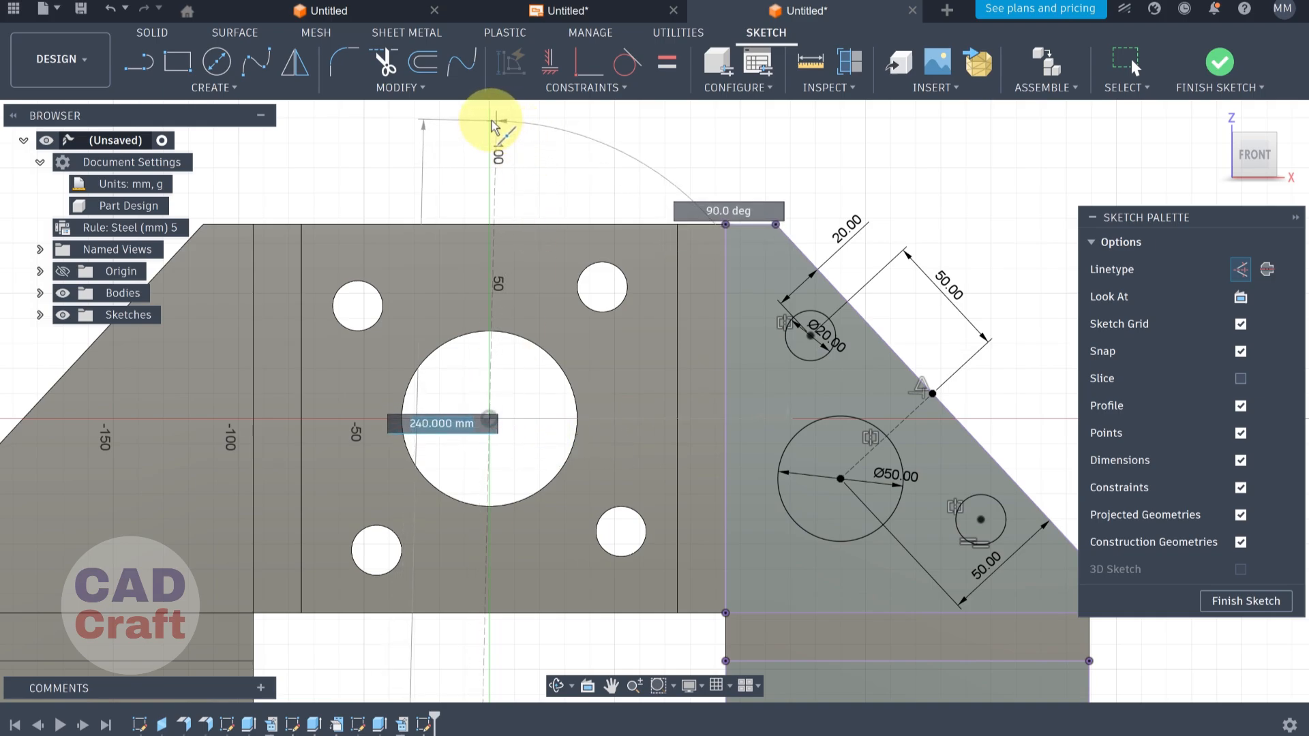
{"action": "left_click", "coordinate": [490, 119]}
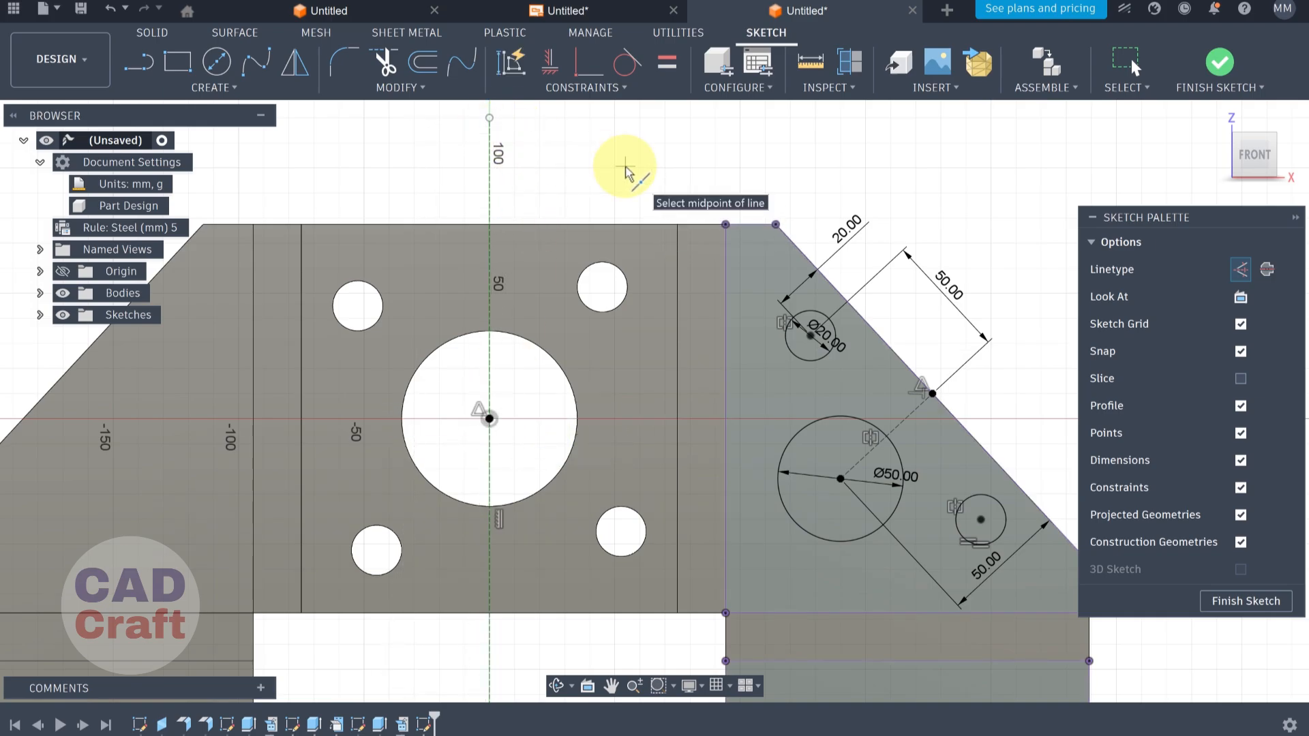
Mirror the three side-wall circles and two lower-flange circles about the vertical construction line, and finish the sketch
{"action": "scroll", "coordinate": [681, 366], "scroll_direction": "down", "scroll_amount": 4}
{"action": "middle_click_drag", "start_coordinate": [716, 370], "coordinate": [525, 251]}
{"action": "left_click", "coordinate": [294, 60]}
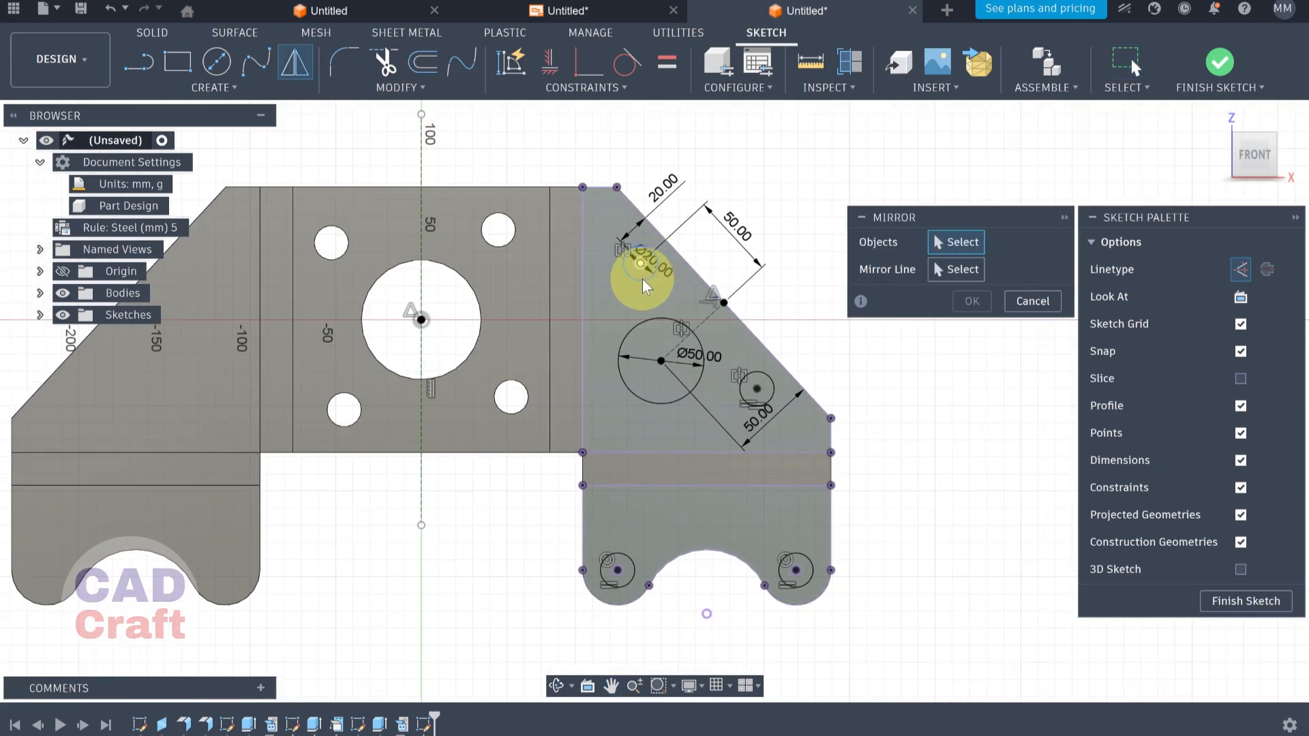
{"action": "left_click", "coordinate": [643, 280]}
{"action": "left_click", "coordinate": [654, 330]}
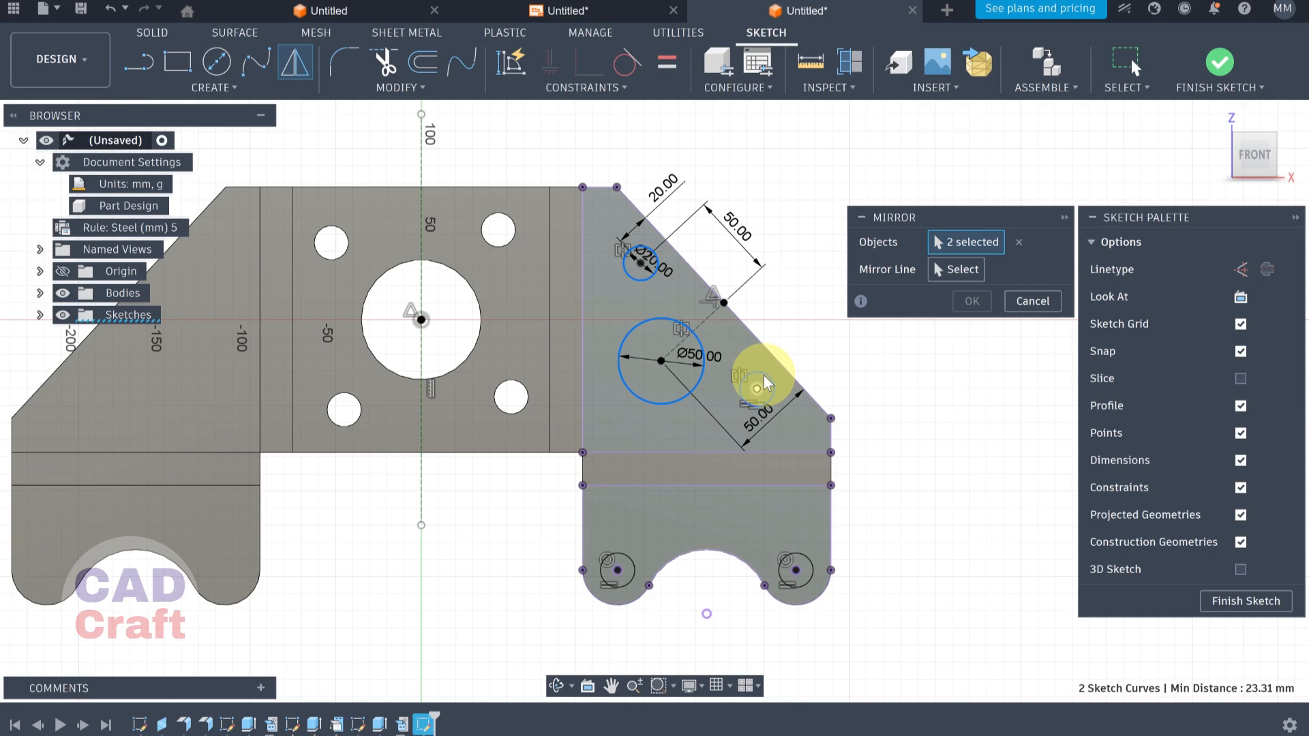
{"action": "left_click", "coordinate": [764, 382]}
{"action": "left_click", "coordinate": [622, 556]}
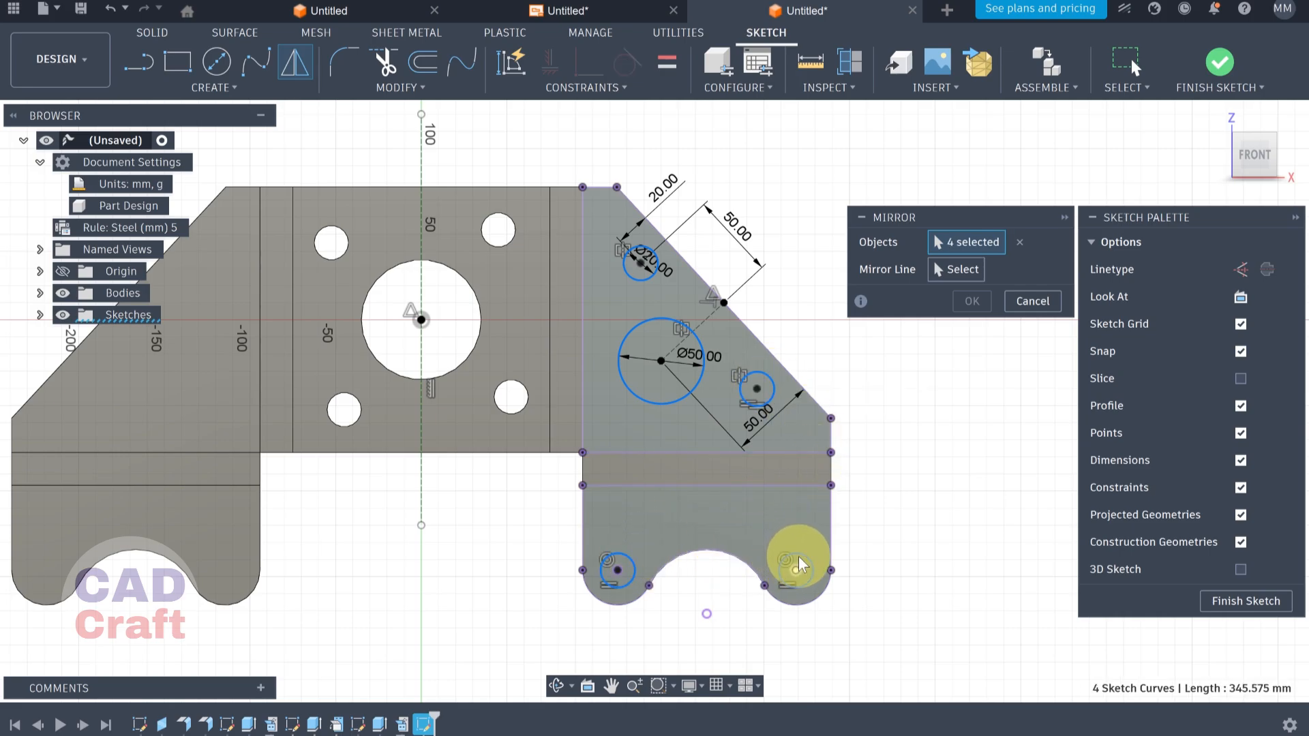
{"action": "left_click", "coordinate": [958, 271]}
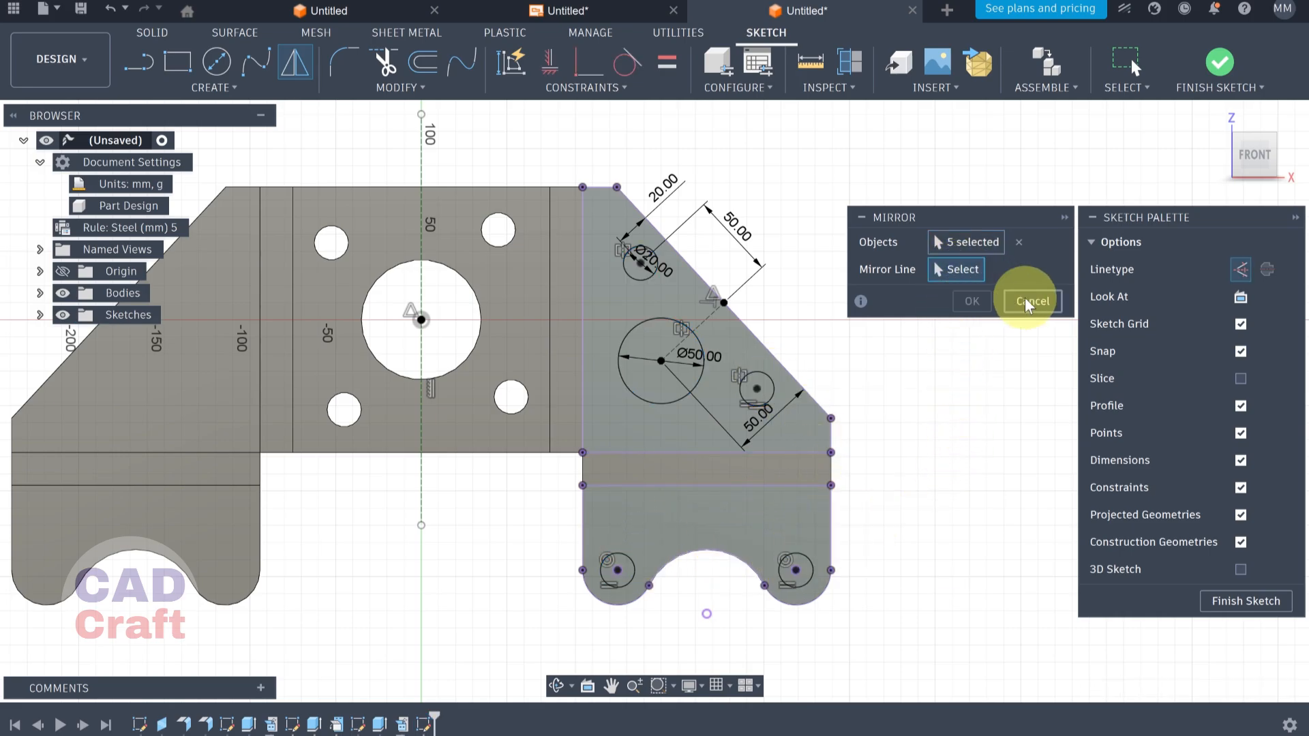
{"action": "left_click", "coordinate": [423, 169]}
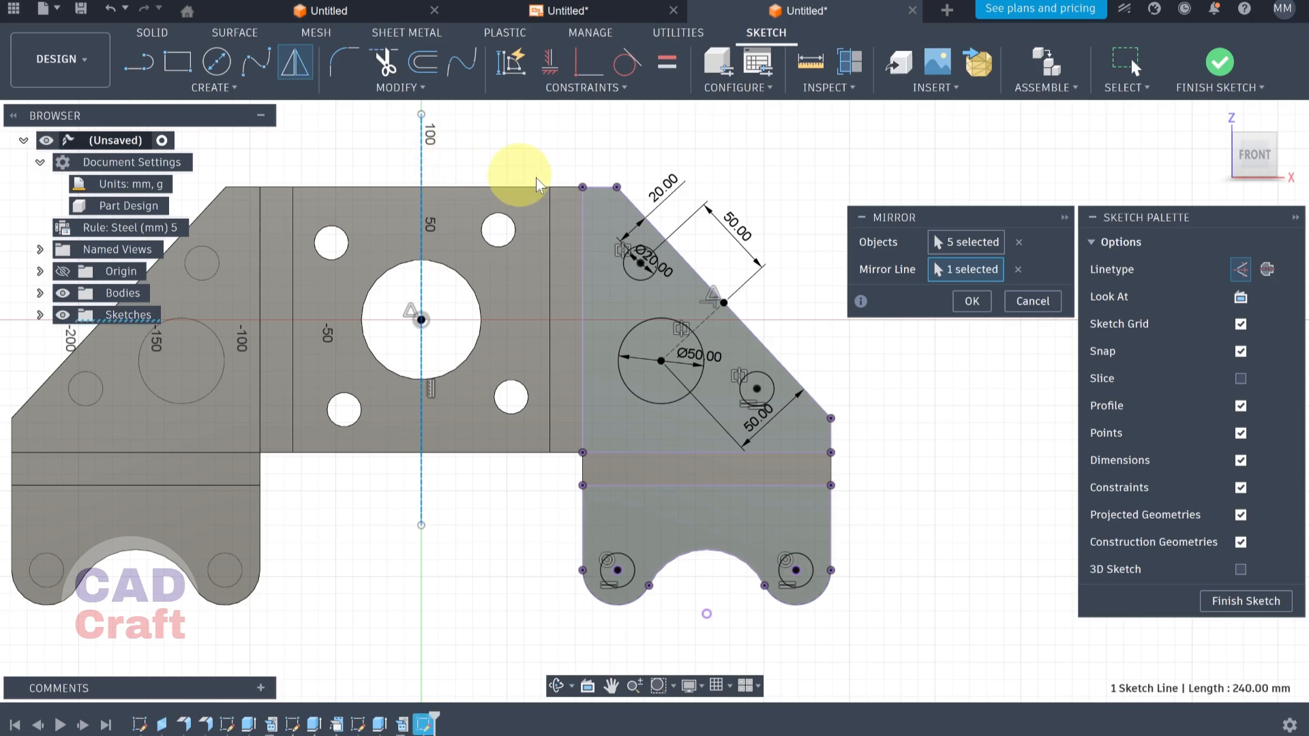
{"action": "left_click", "coordinate": [972, 301]}
{"action": "middle_click_drag", "start_coordinate": [600, 368], "coordinate": [743, 331]}
{"action": "left_click", "coordinate": [1230, 601]}
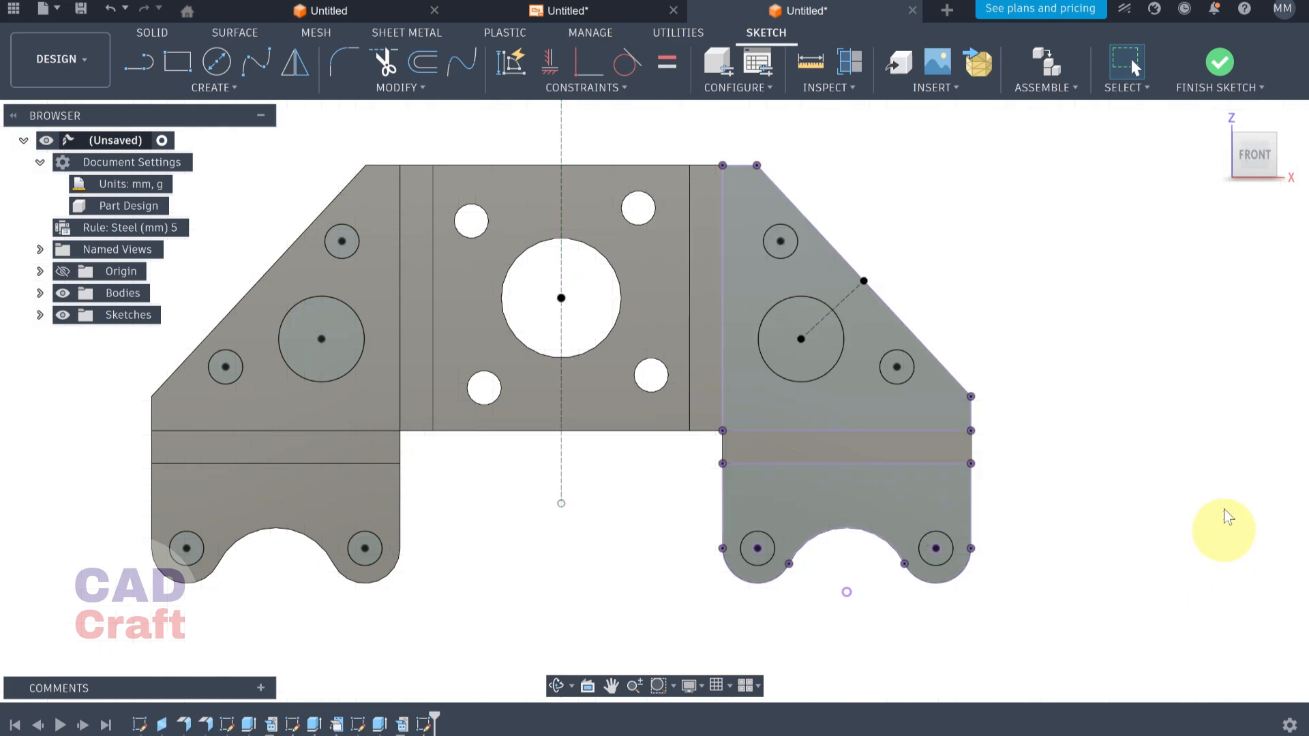
Extrude all ten hole circles on both side walls and lower flanges as a cut with extent All through the sheet
{"action": "left_click", "coordinate": [1276, 139]}
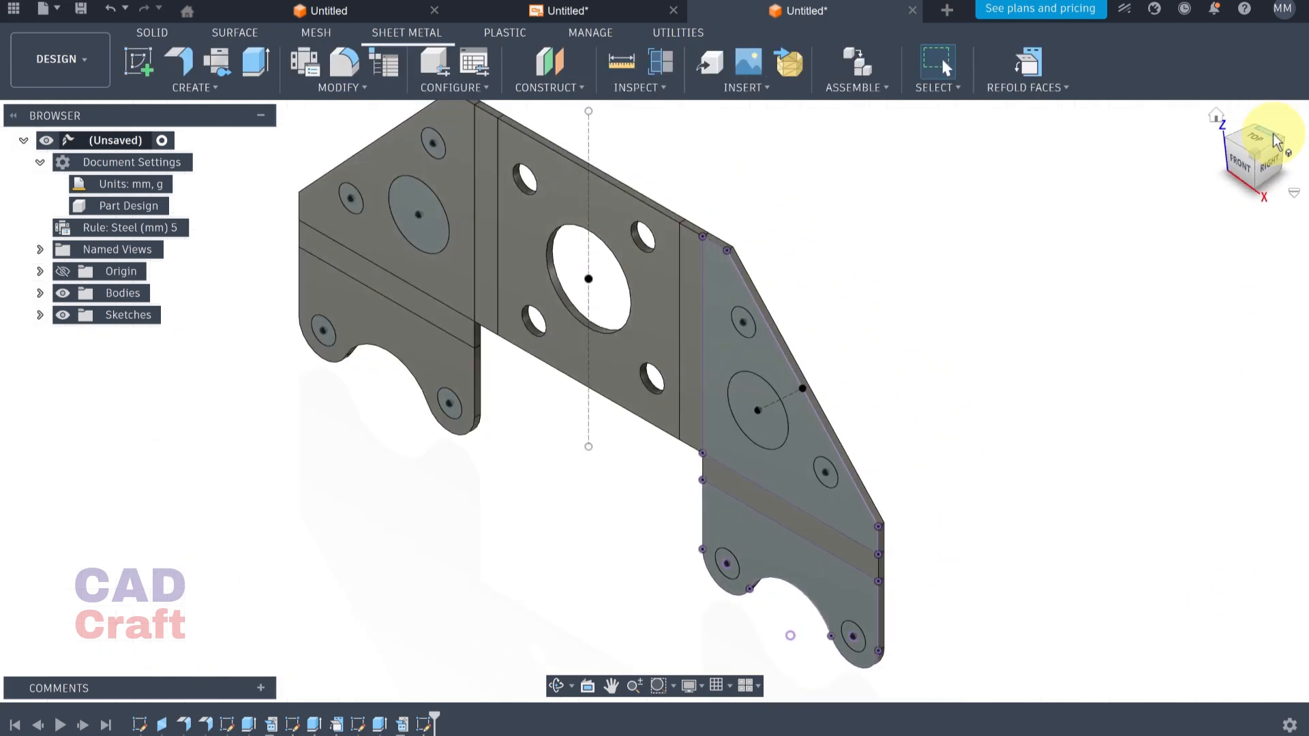
{"action": "left_click", "coordinate": [256, 62]}
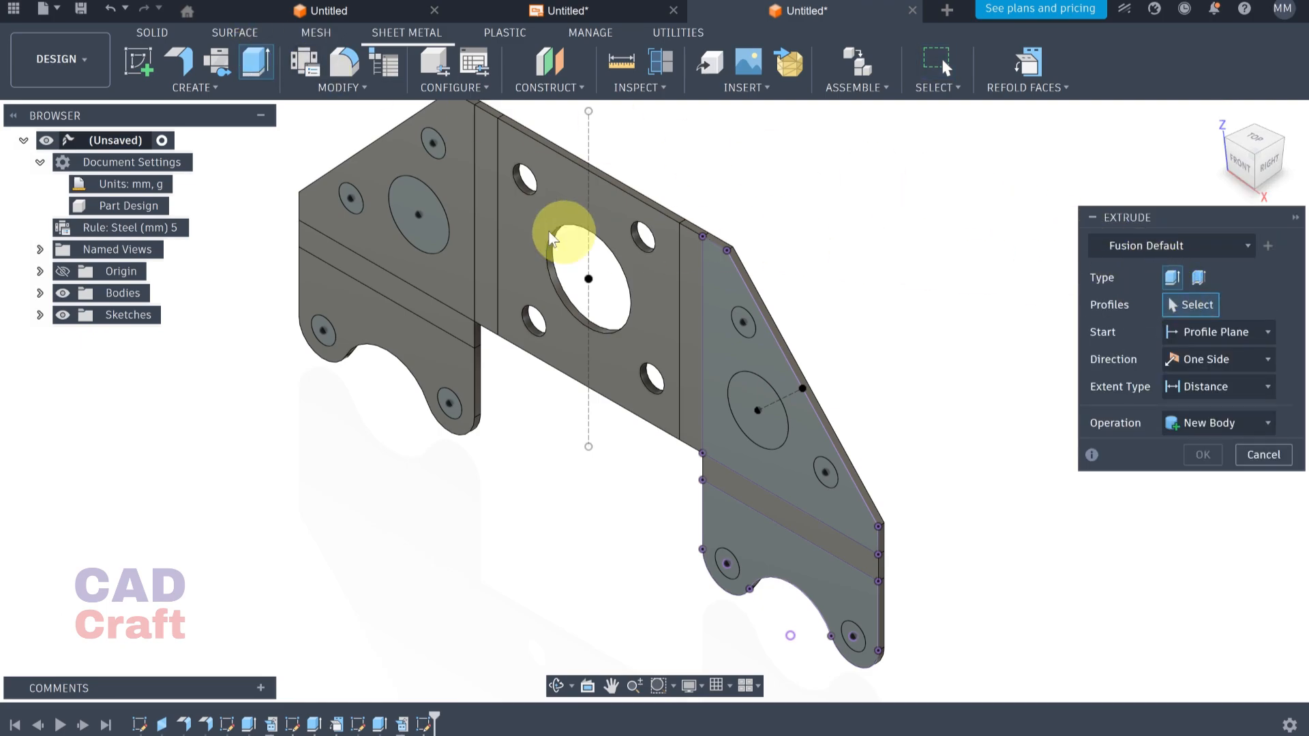
{"action": "left_click", "coordinate": [402, 211]}
{"action": "left_click", "coordinate": [442, 153]}
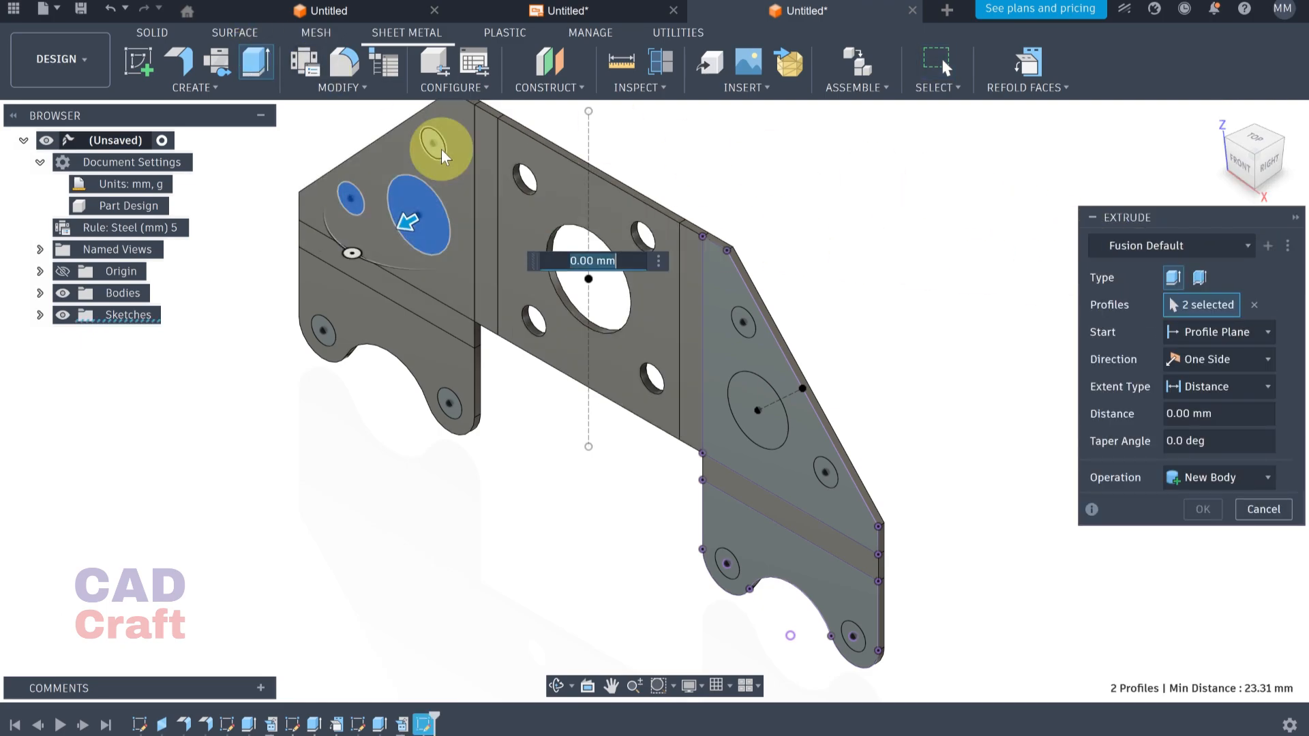
{"action": "left_click", "coordinate": [319, 335]}
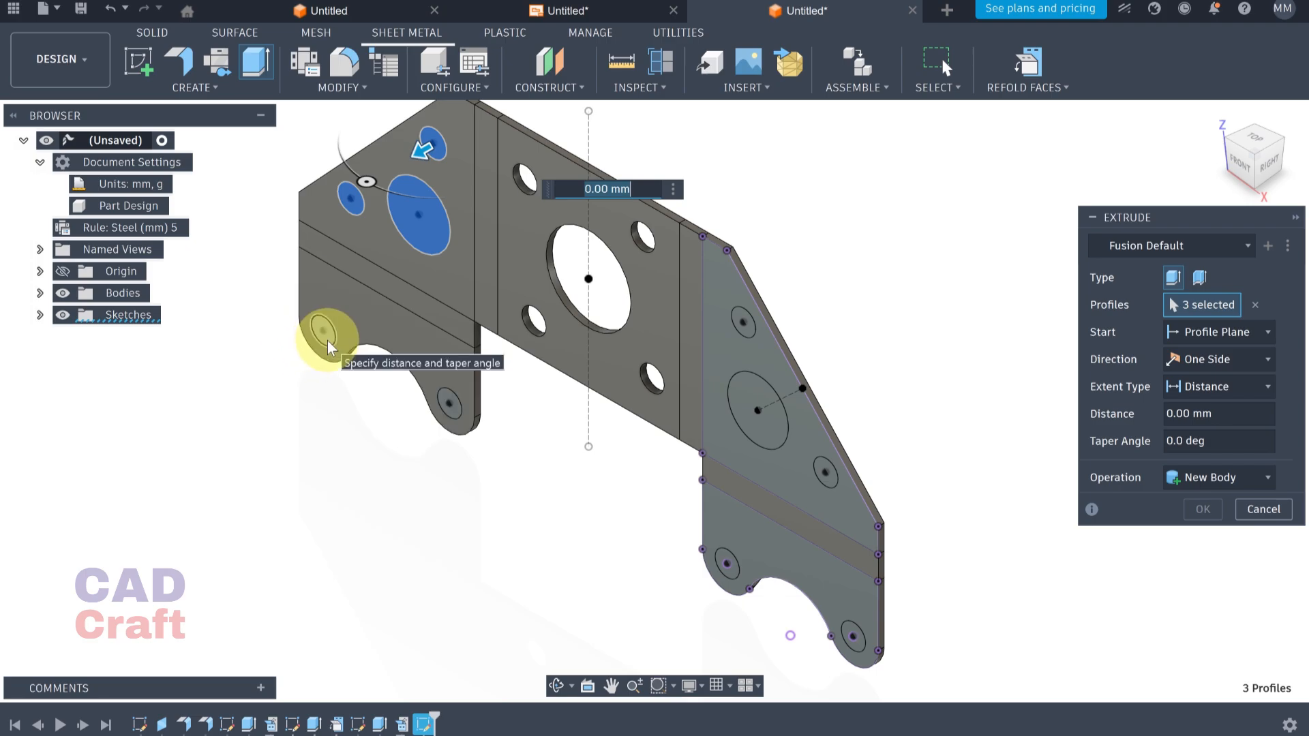
{"action": "left_click", "coordinate": [448, 404]}
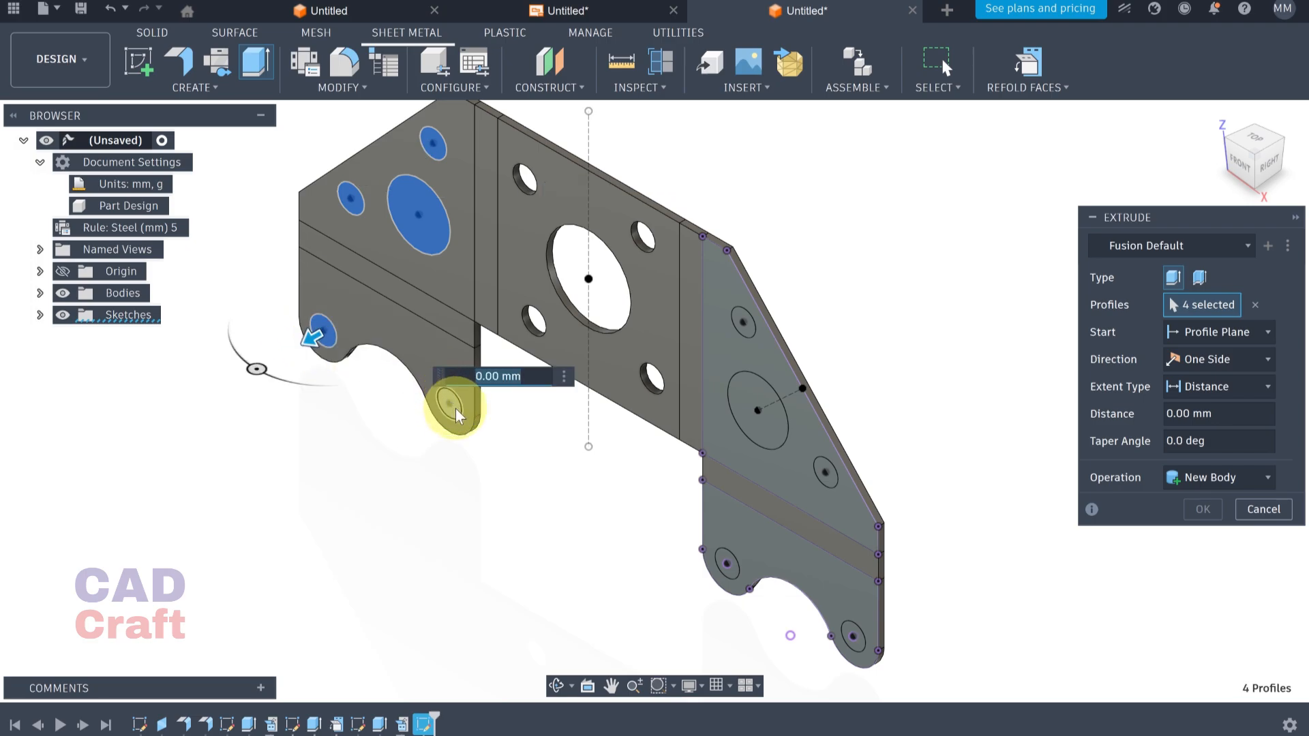
{"action": "left_click", "coordinate": [747, 327]}
{"action": "left_click", "coordinate": [757, 408]}
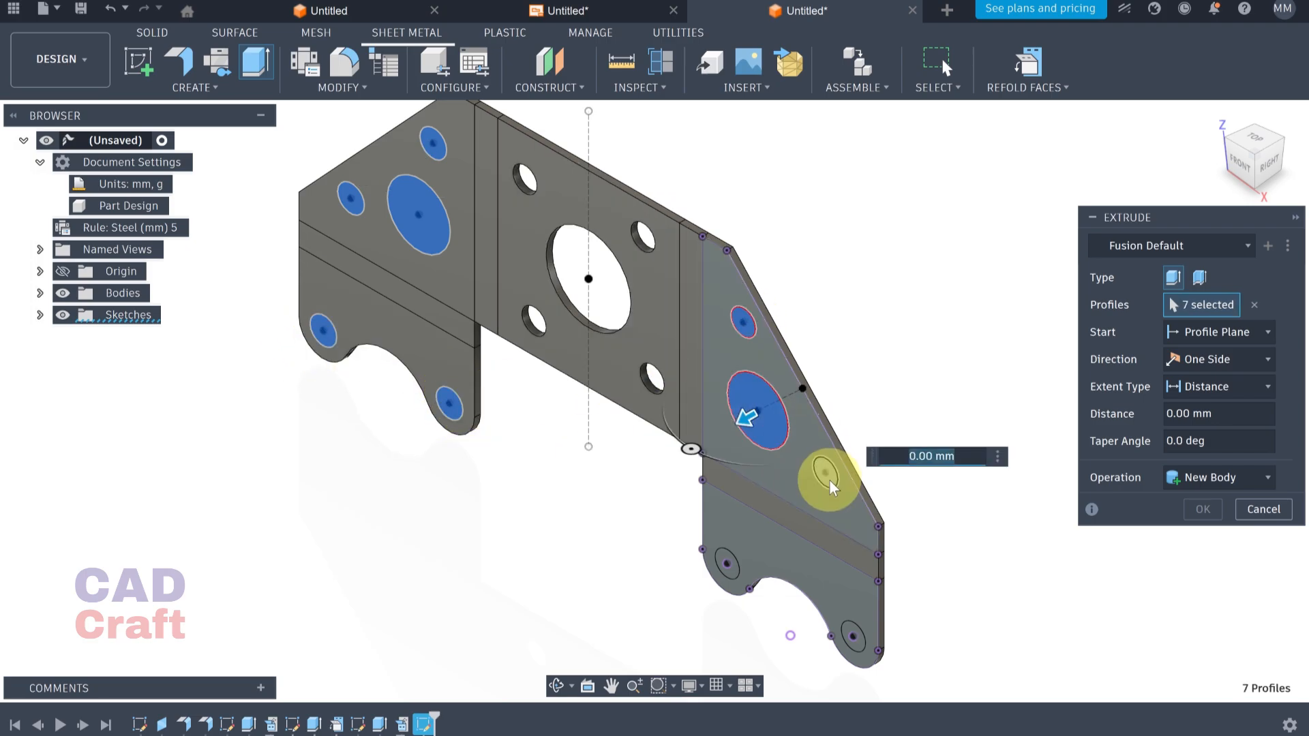
{"action": "left_click", "coordinate": [823, 474]}
{"action": "left_click", "coordinate": [728, 566]}
{"action": "left_click", "coordinate": [852, 636]}
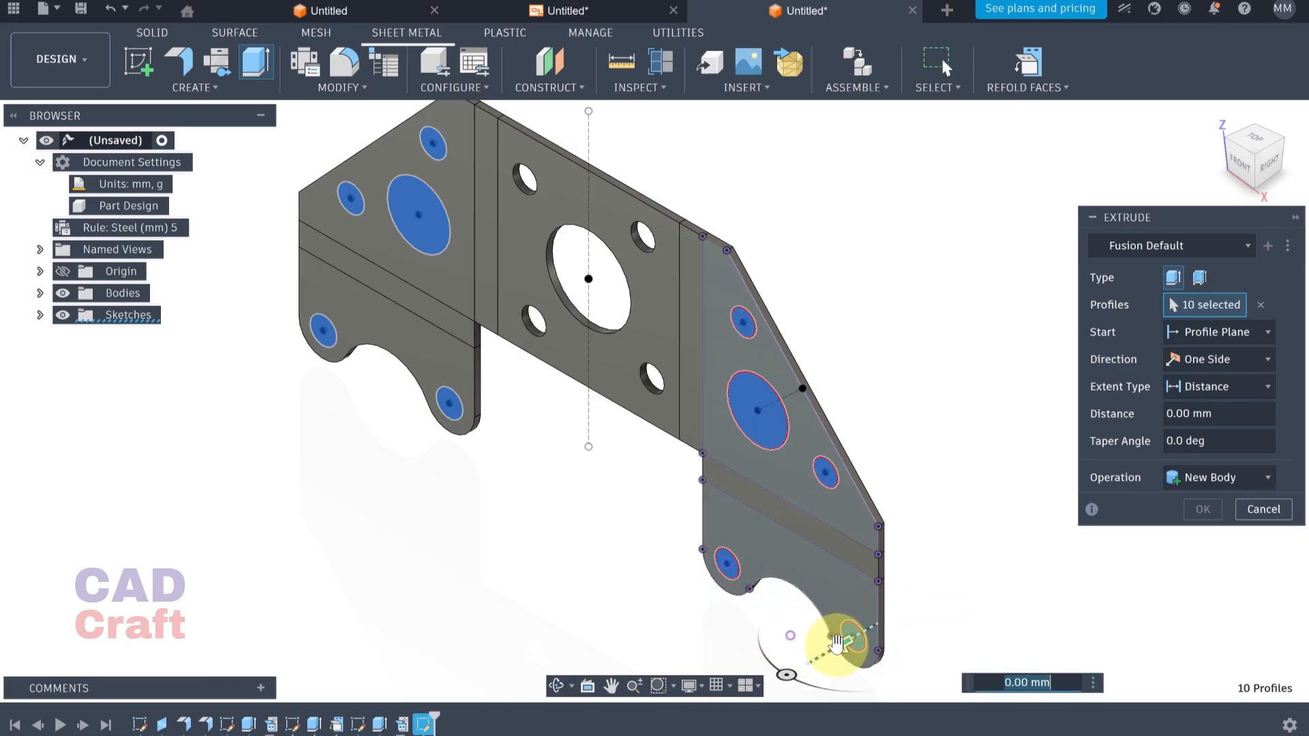
{"action": "left_click_drag", "start_coordinate": [841, 638], "coordinate": [857, 709]}
{"action": "left_click", "coordinate": [1194, 477]}
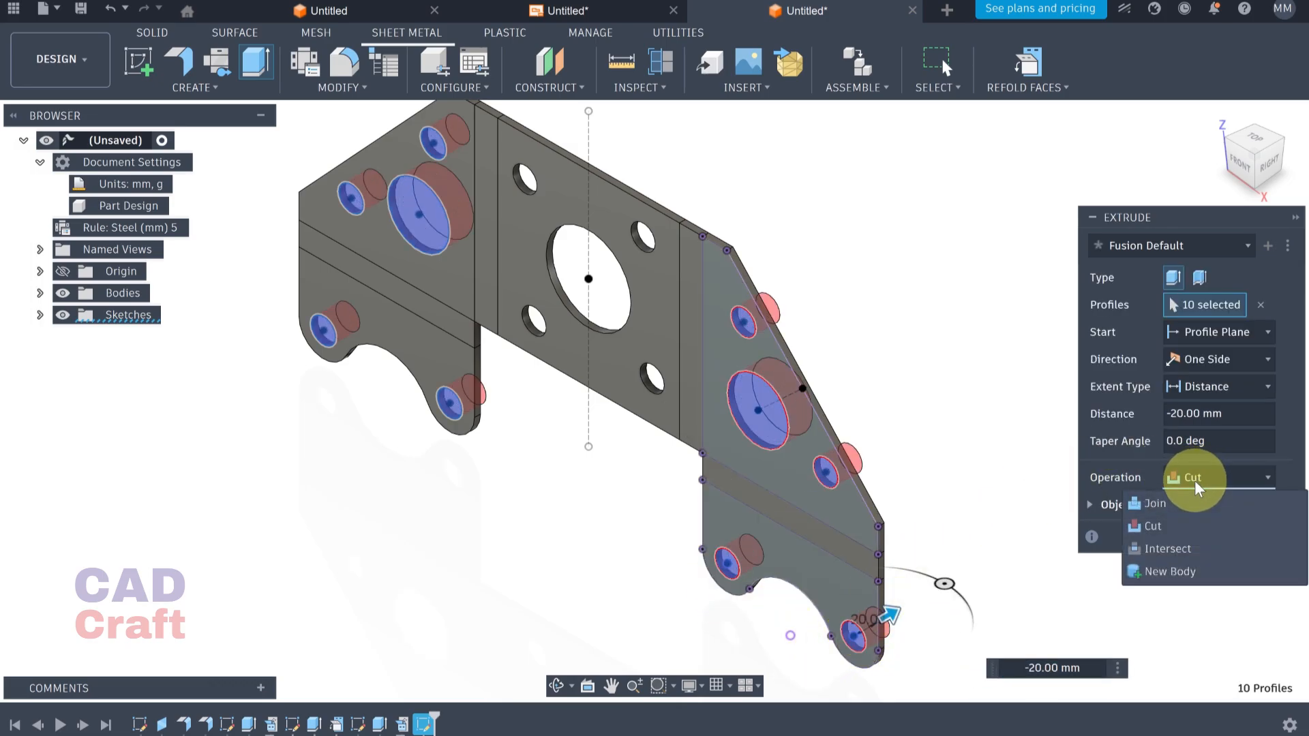
{"action": "left_click", "coordinate": [1152, 525]}
{"action": "left_click", "coordinate": [1203, 387]}
{"action": "left_click", "coordinate": [1173, 459]}
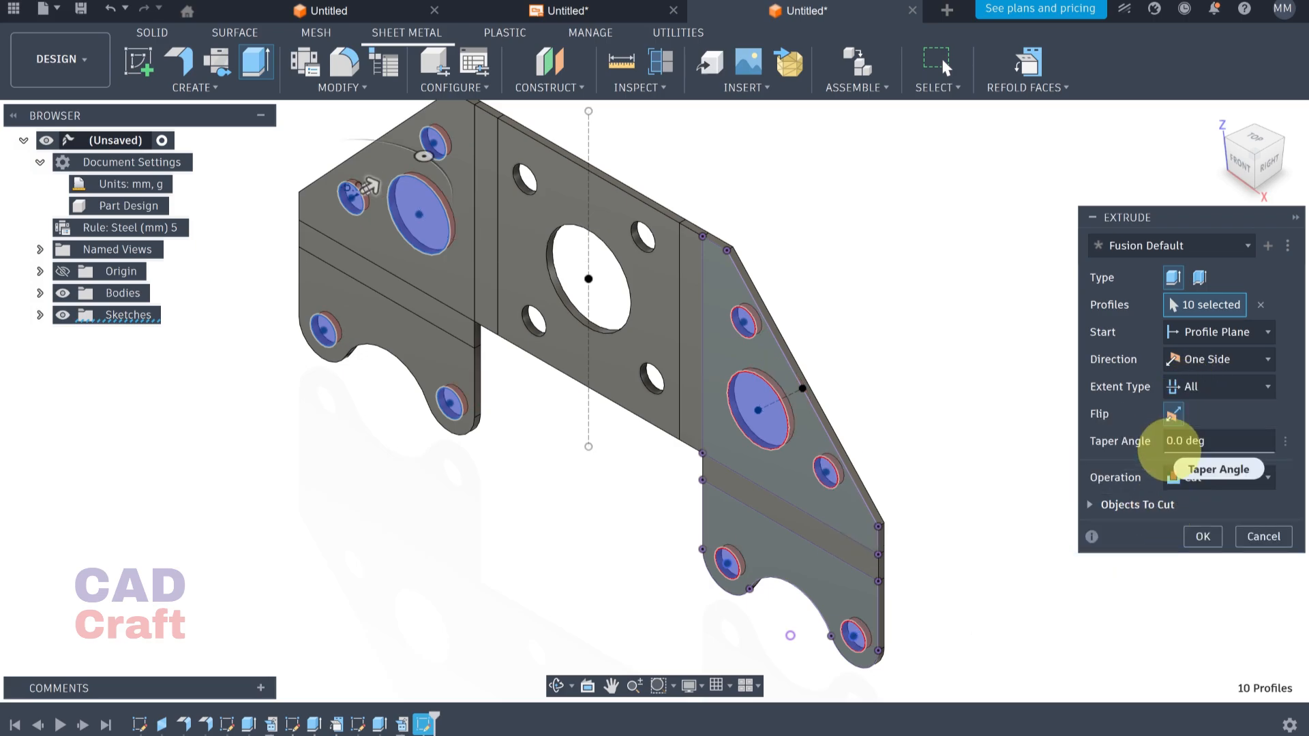
{"action": "left_click", "coordinate": [1203, 536]}
Refold the unfolded sheet metal faces, switch to the PDF drawing to compare the bracket with it, and return to Fusion
{"action": "mouse_move", "coordinate": [847, 518]}
{"action": "middle_mouse_down", "text": "shift"}
{"action": "mouse_move", "coordinate": [914, 472]}
{"action": "mouse_move", "coordinate": [853, 502]}
{"action": "mouse_move", "coordinate": [845, 525]}
{"action": "middle_mouse_up", "text": "shift"}
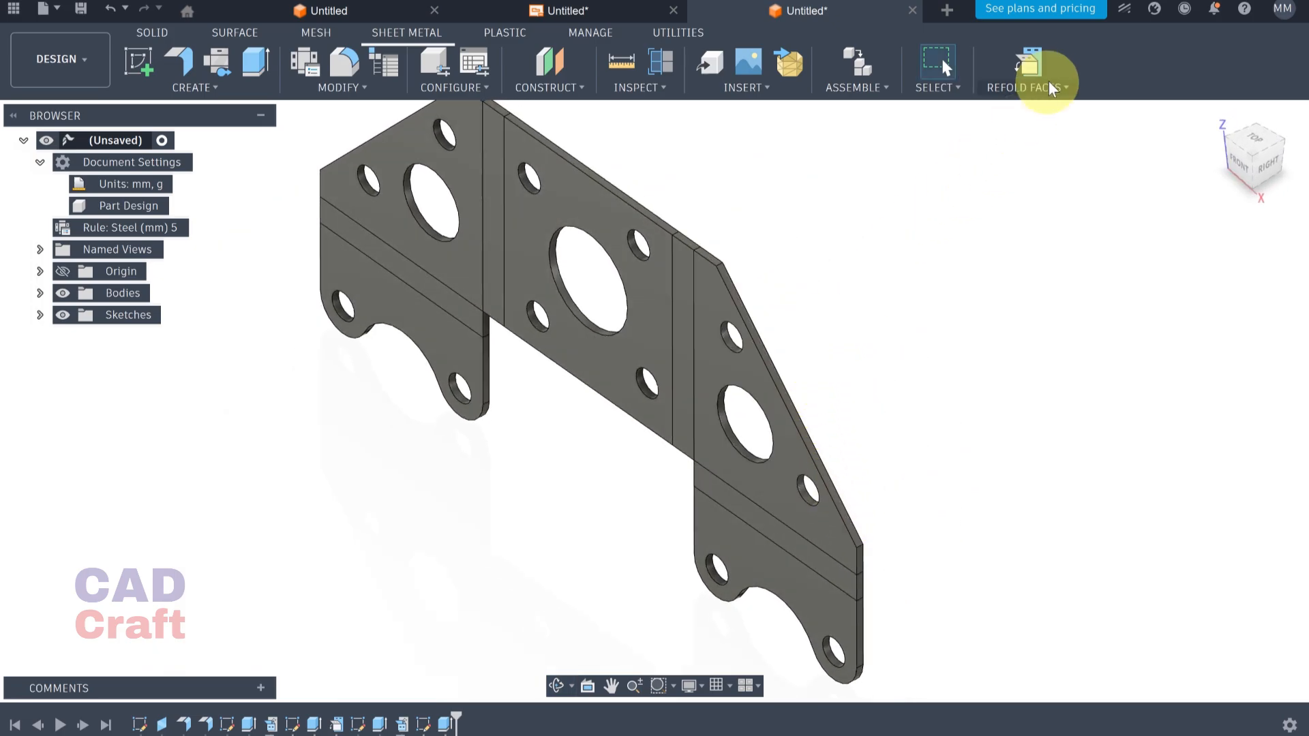
{"action": "left_click", "coordinate": [1027, 65]}
{"action": "middle_click_drag", "start_coordinate": [726, 526], "coordinate": [904, 570], "text": "shift"}
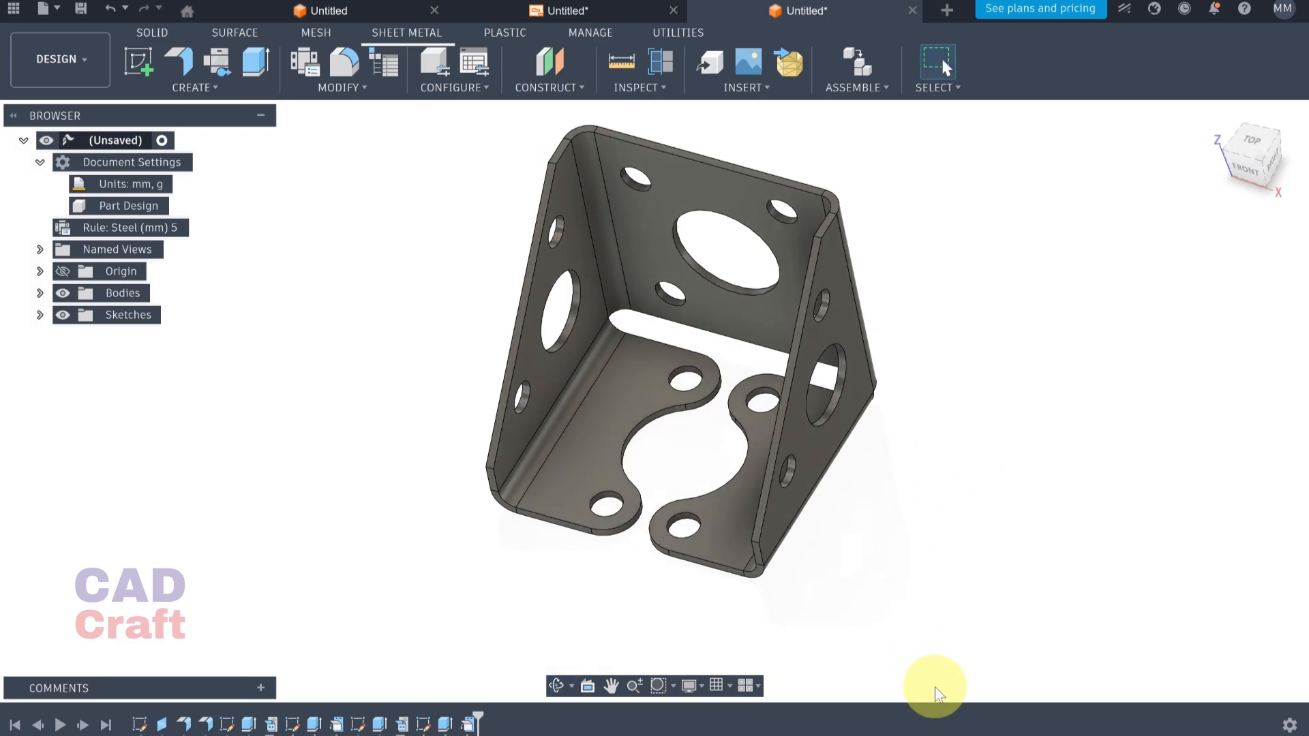
{"action": "left_click", "coordinate": [957, 735]}
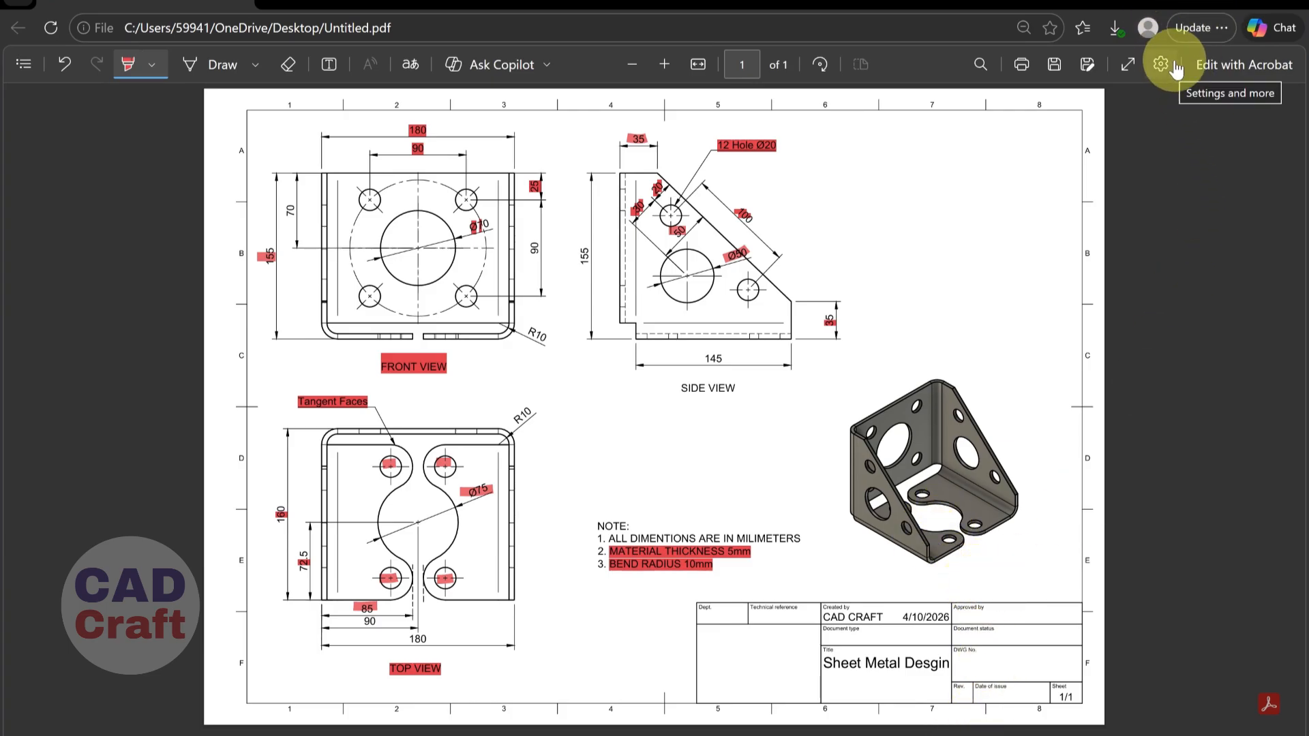
{"action": "left_click", "coordinate": [1206, 8]}
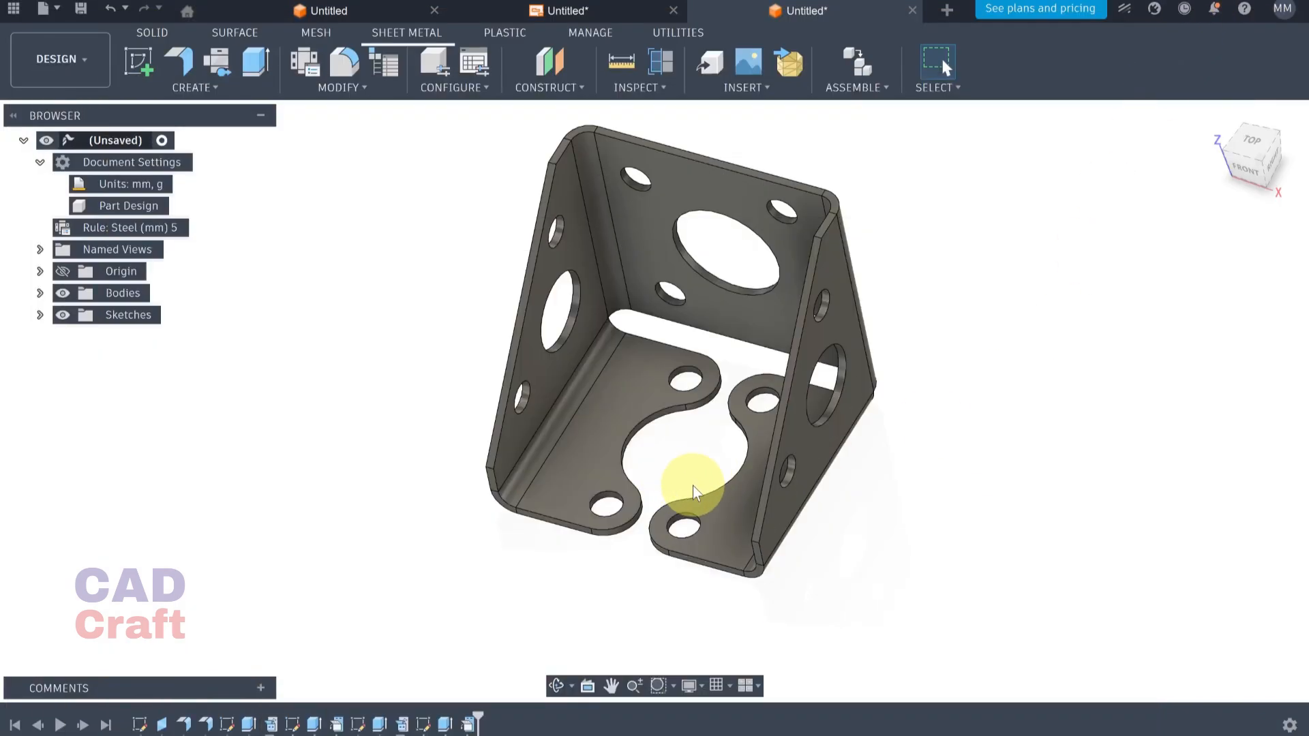